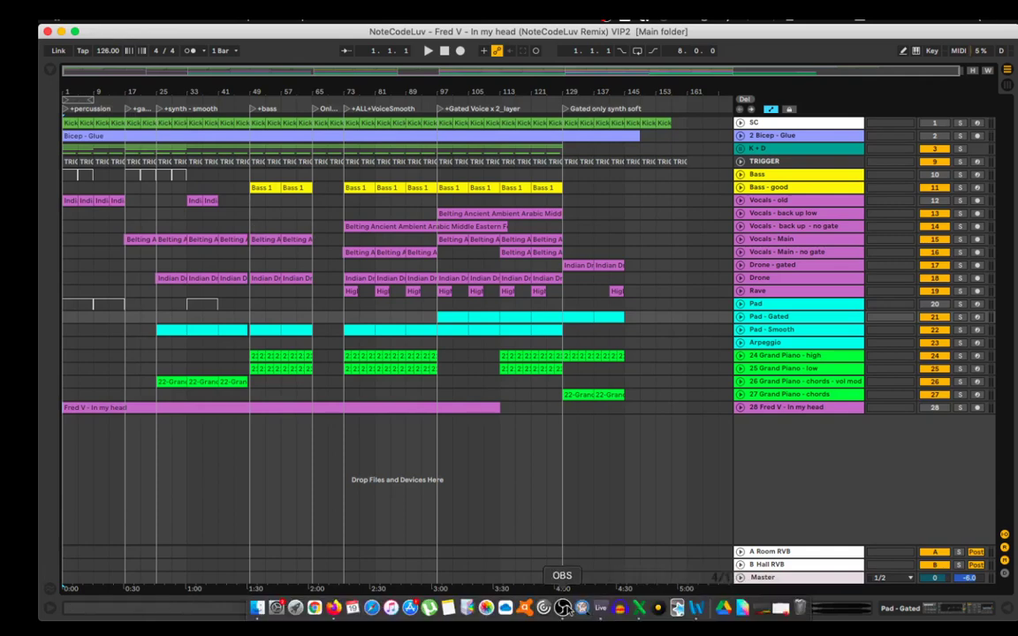
Switch to OBS to check the recording and its audio levels, and return to the Ableton Live arrangement.
{"action": "left_click", "coordinate": [562, 610]}
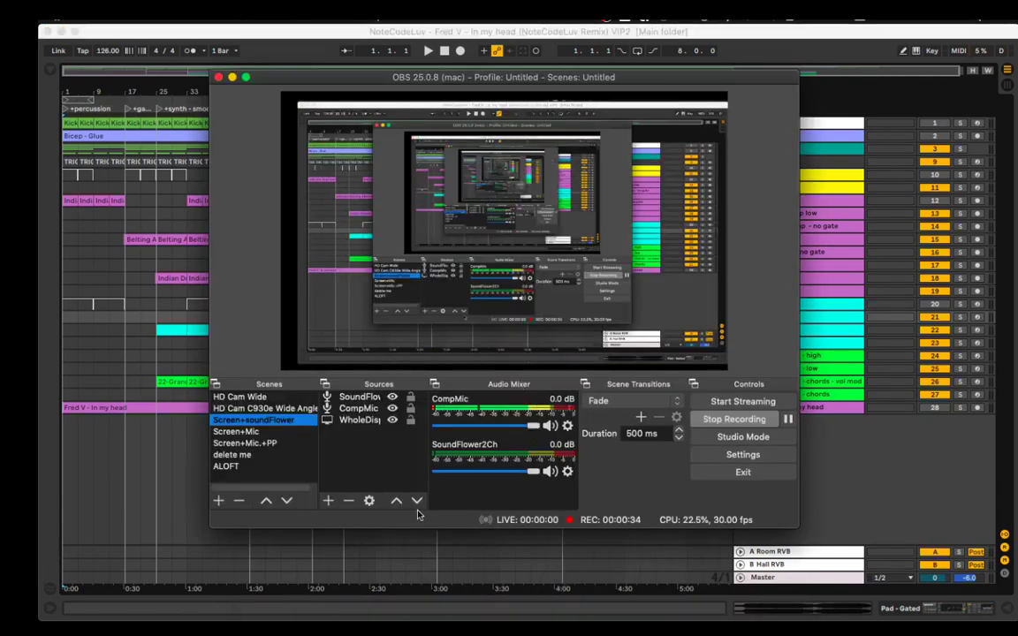
{"action": "left_click", "coordinate": [144, 360]}
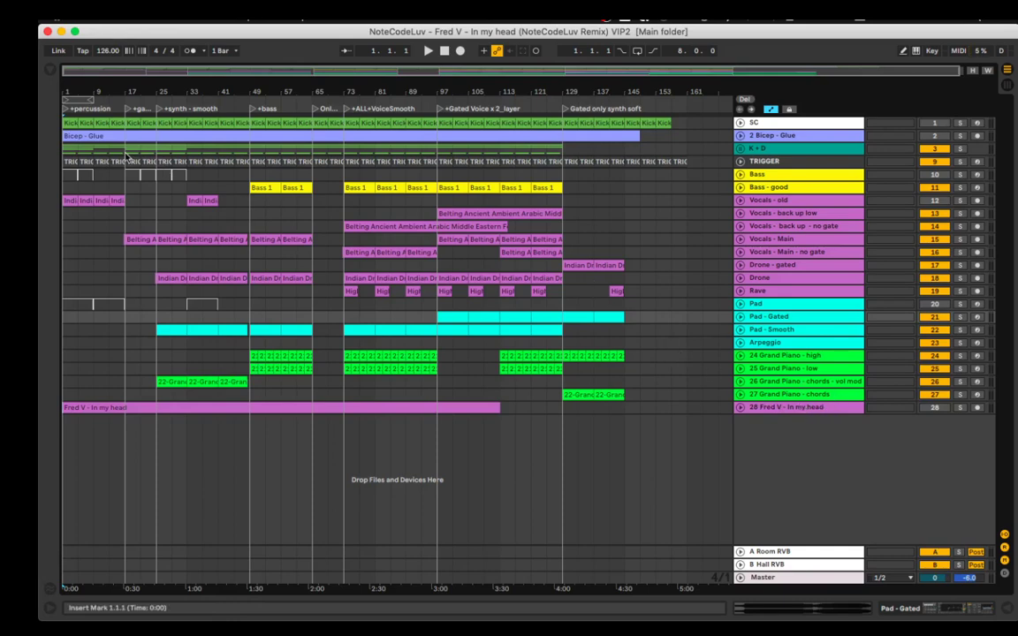
Unfold the K + D group to show its kick, snare and breakbeat tracks from the start of the arrangement.
{"action": "scroll", "coordinate": [117, 156], "scroll_direction": "up", "scroll_amount": 3}
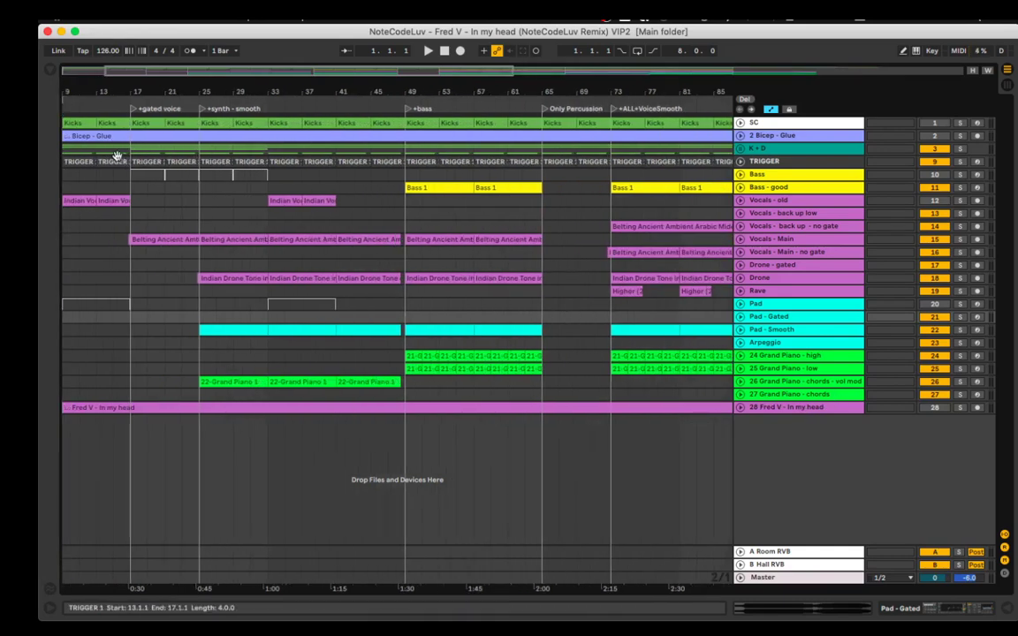
{"action": "left_click", "coordinate": [743, 149]}
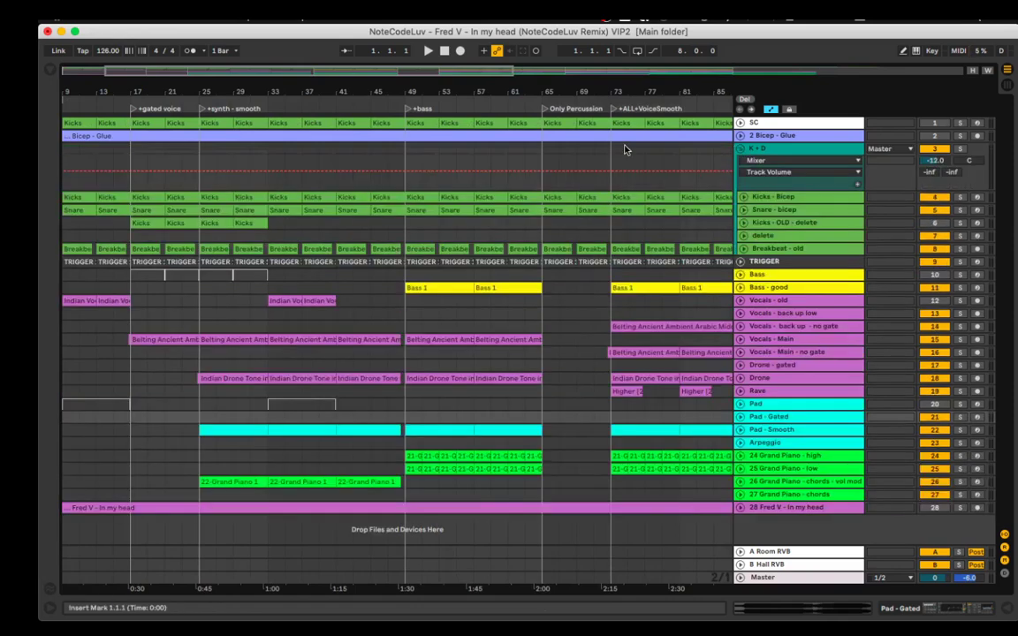
{"action": "scroll", "coordinate": [625, 149], "scroll_direction": "left", "scroll_amount": 2}
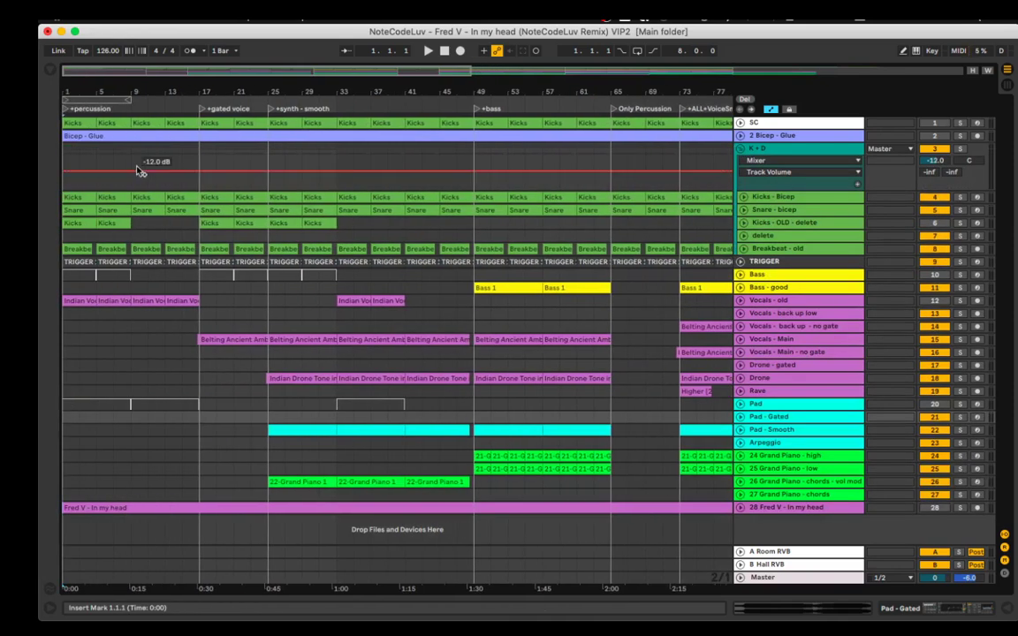
{"action": "scroll", "coordinate": [138, 170], "scroll_direction": "up", "scroll_amount": 4}
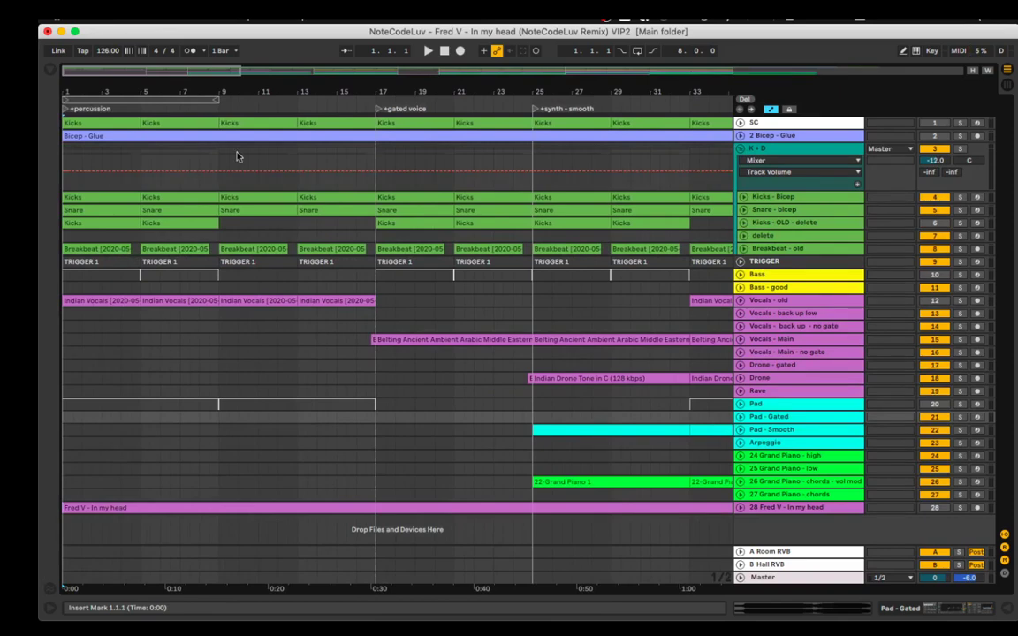
Unfold the Bicep - Glue and Breakbeat - old tracks to compare their waveforms.
{"action": "left_click", "coordinate": [740, 135]}
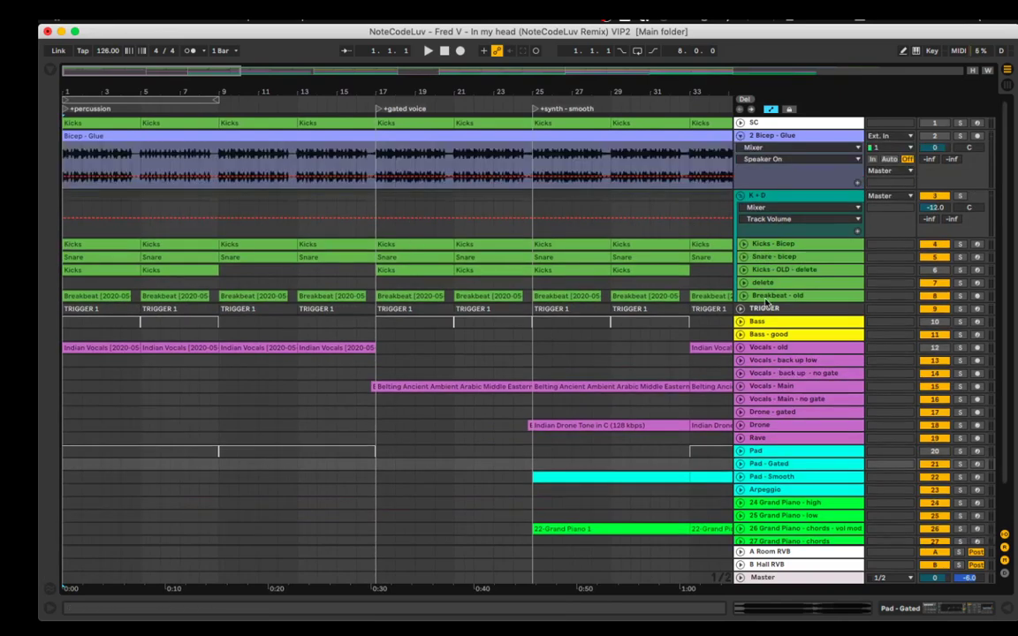
{"action": "scroll", "coordinate": [764, 301], "scroll_direction": "down", "scroll_amount": 3}
{"action": "left_click", "coordinate": [744, 249]}
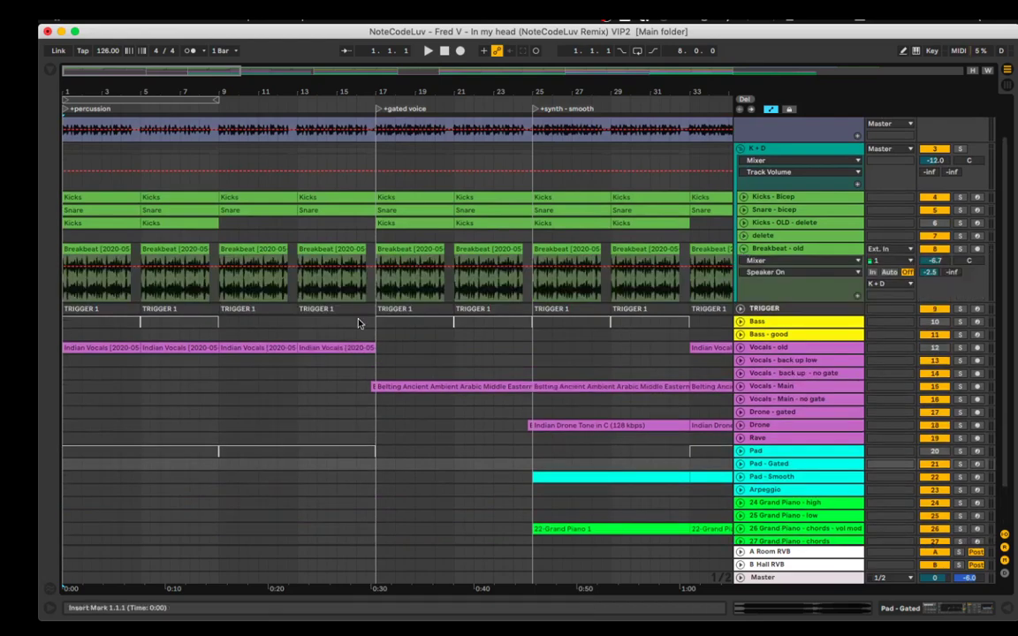
{"action": "scroll", "coordinate": [322, 286], "scroll_direction": "up", "scroll_amount": 3}
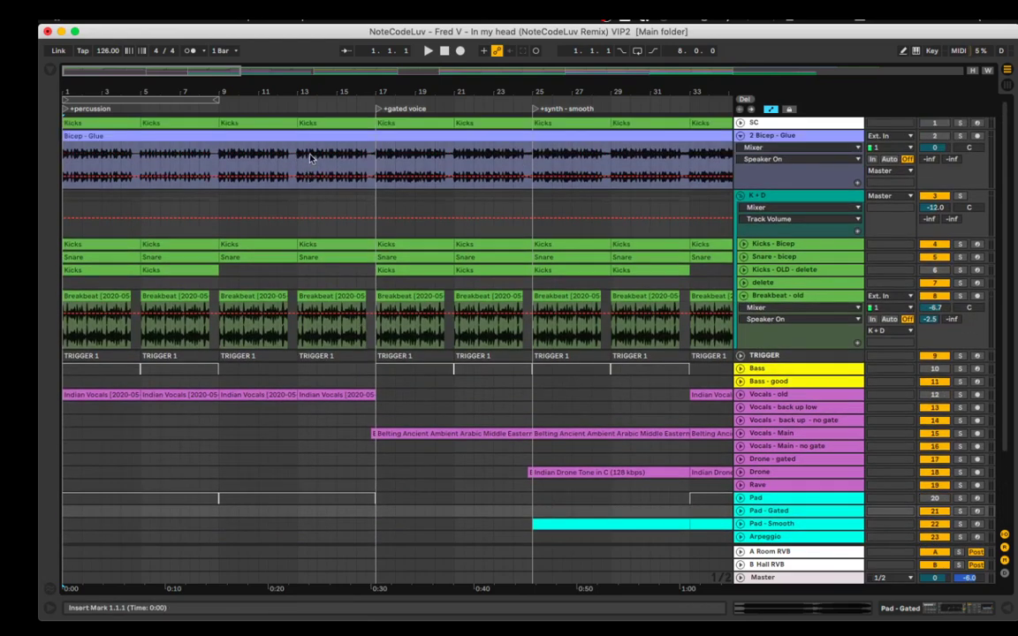
Solo the Bicep - Glue reference track, play it back, and select the first Breakbeat clip.
{"action": "left_click", "coordinate": [961, 136]}
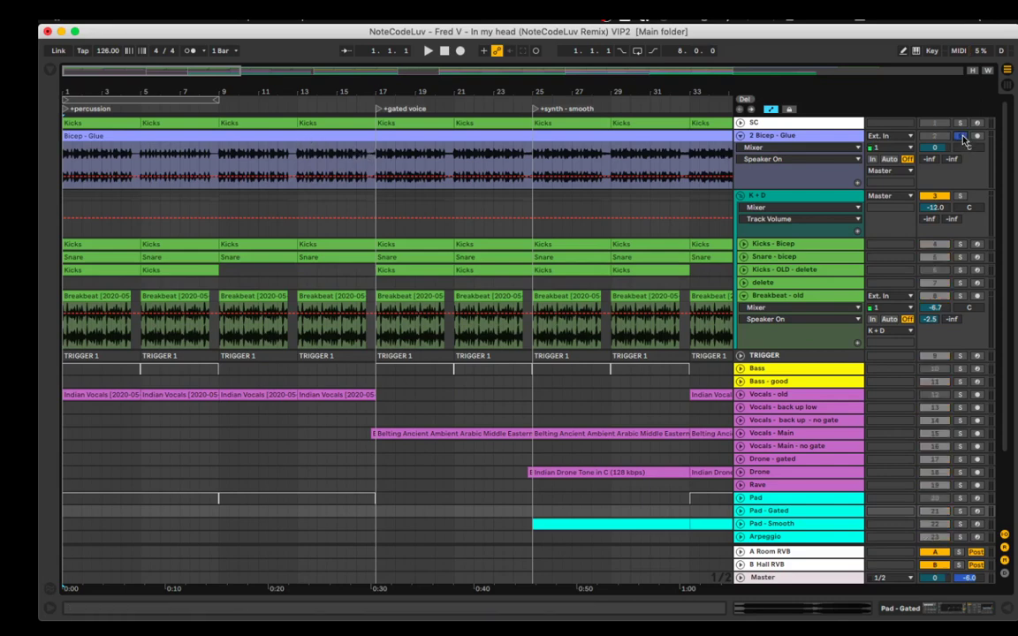
{"action": "left_click", "coordinate": [428, 51]}
{"action": "left_click", "coordinate": [138, 293]}
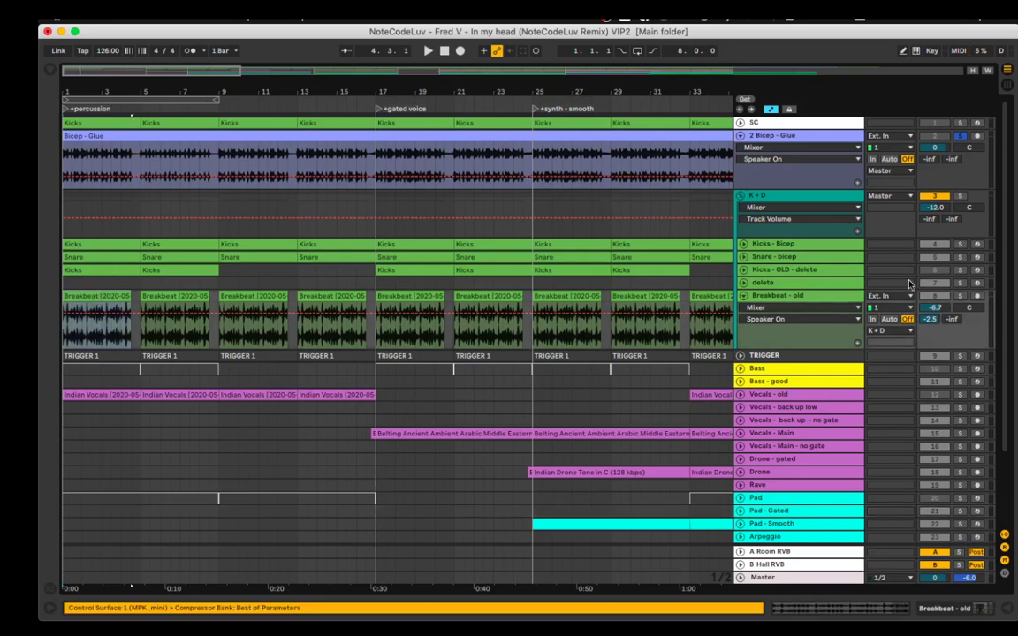
Listen to the Breakbeat - old track soloed together with Kicks - Bicep and Snare - bicep.
{"action": "key", "text": "space"}
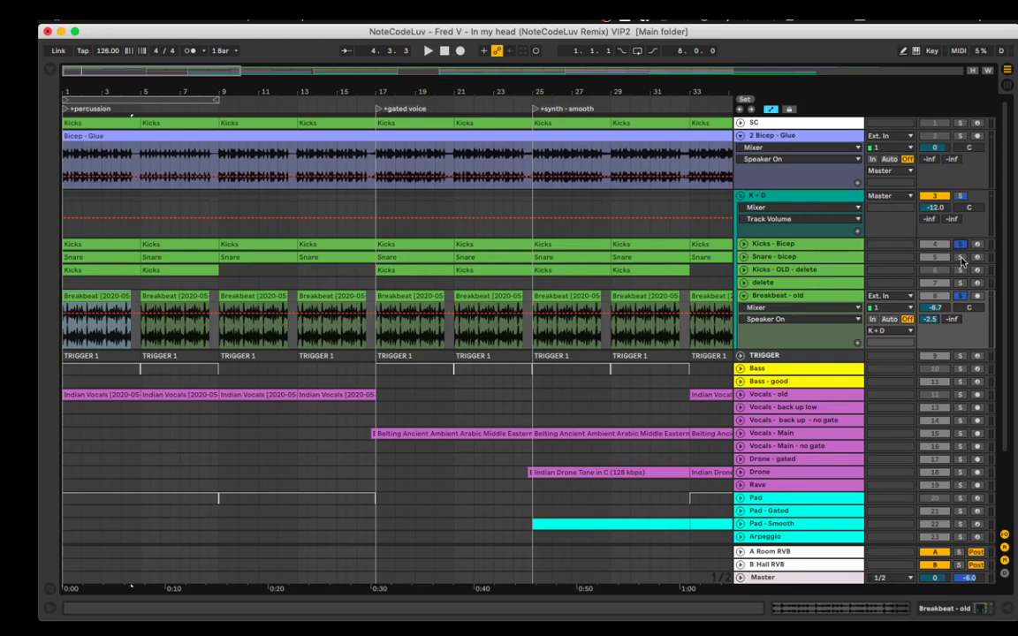
{"action": "key", "text": "space"}
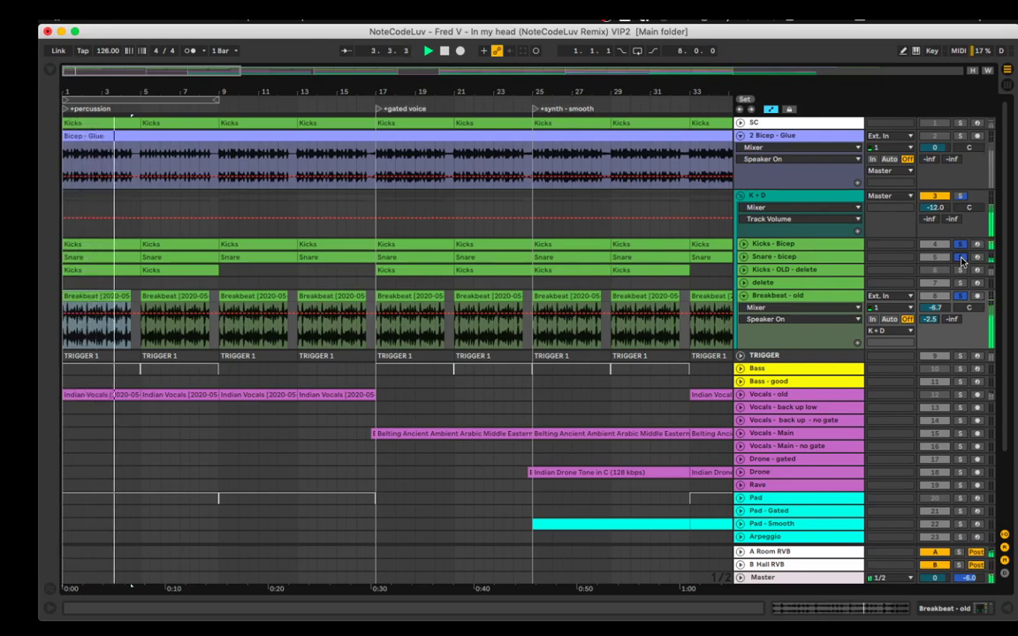
{"action": "key", "text": "space"}
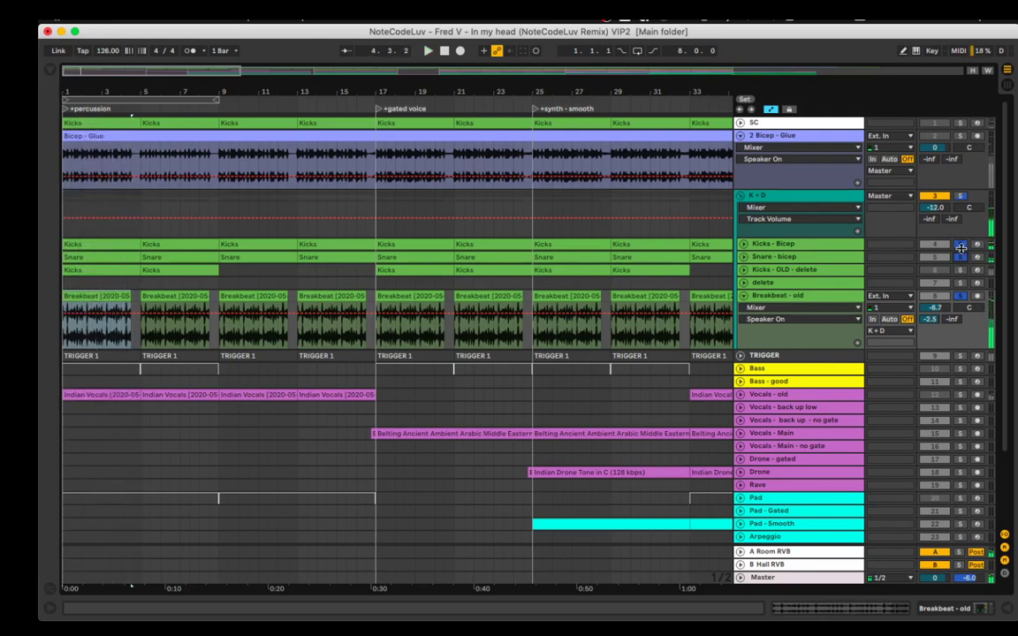
Solo the Bicep - Glue track again to hear it for comparison, and clear its solo.
{"action": "left_click", "coordinate": [961, 136]}
{"action": "key", "text": "space"}
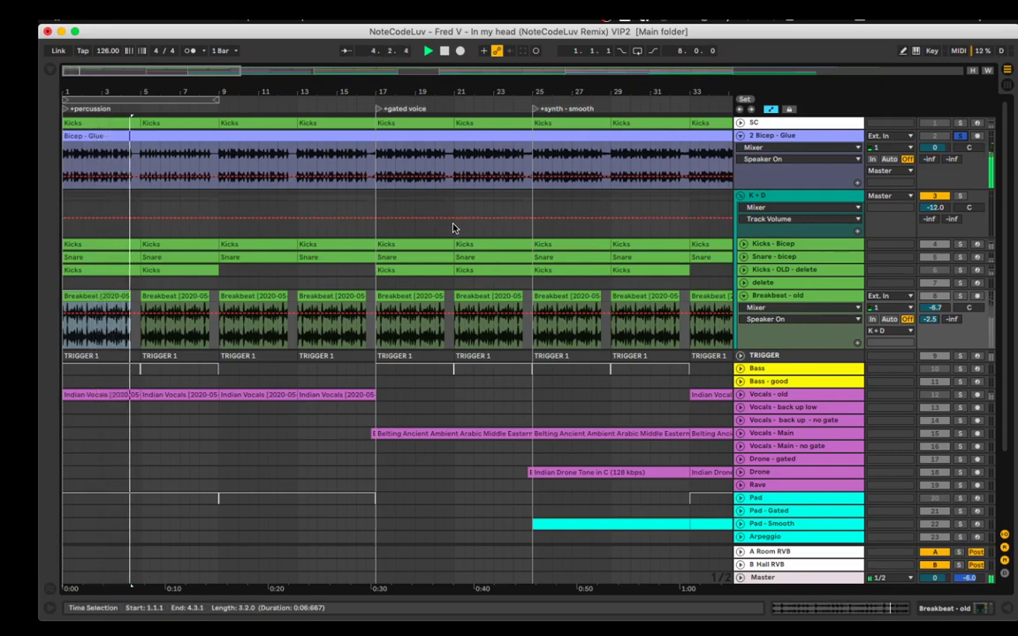
{"action": "left_click", "coordinate": [958, 137]}
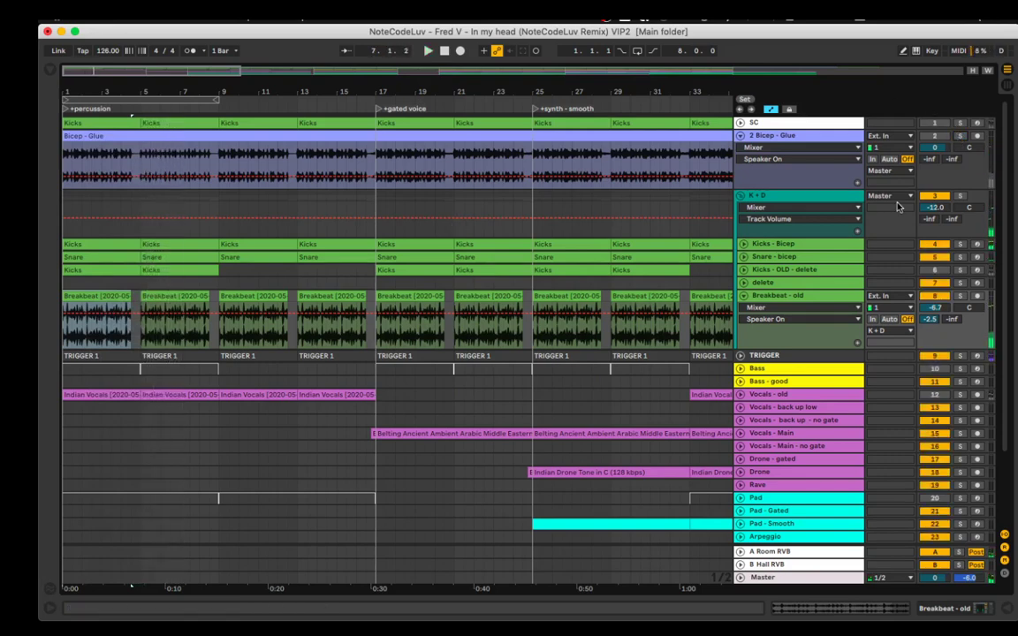
Solo the K + D group and display the automation of its EQ Eight 1 Frequency A parameter.
{"action": "left_click", "coordinate": [959, 196]}
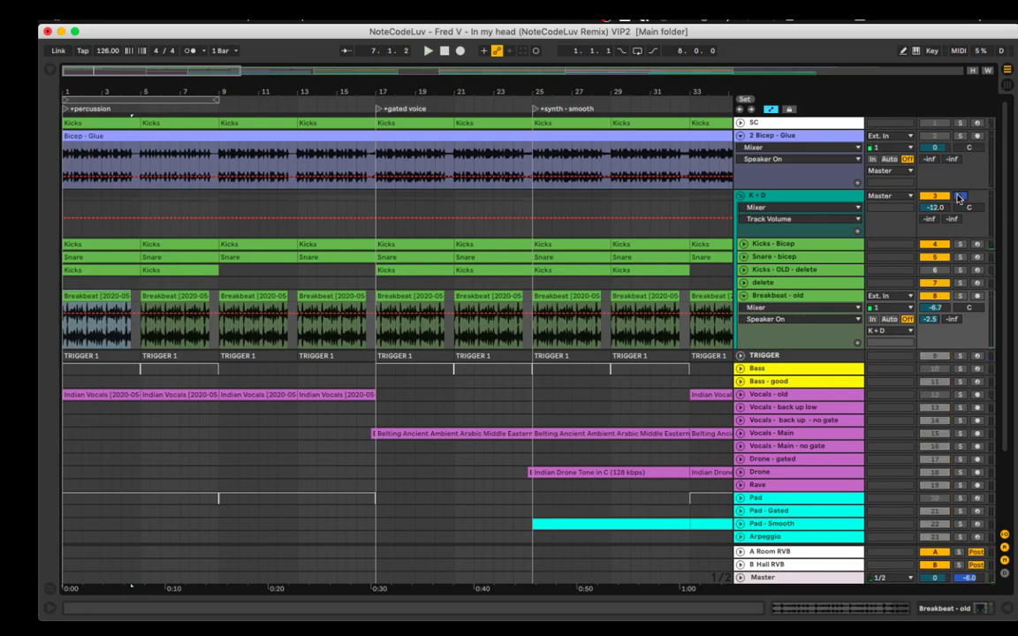
{"action": "double_click", "coordinate": [815, 198]}
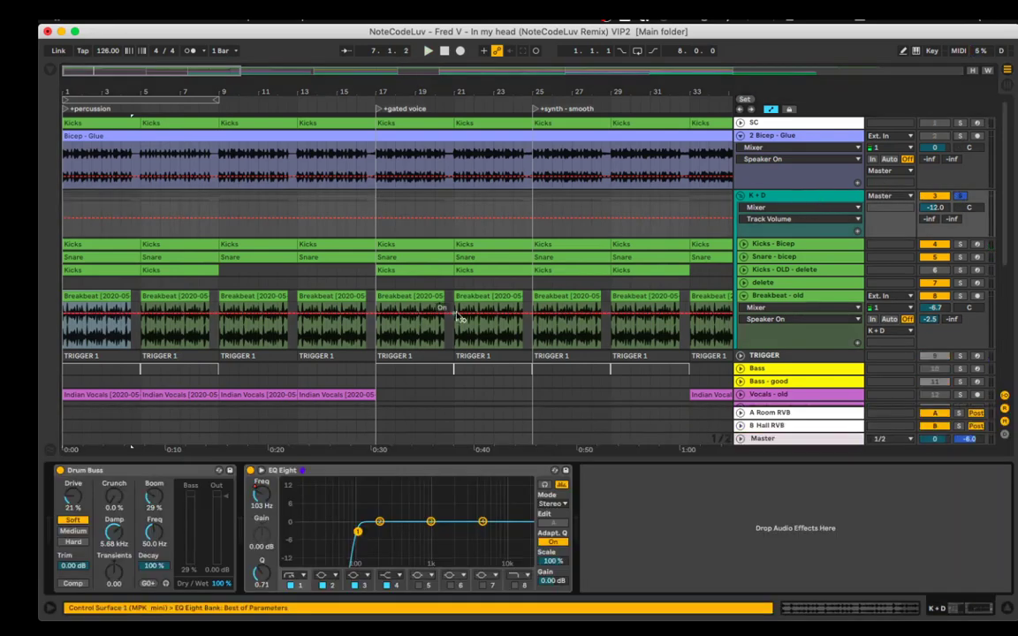
{"action": "right_click", "coordinate": [262, 499]}
{"action": "left_click", "coordinate": [267, 507]}
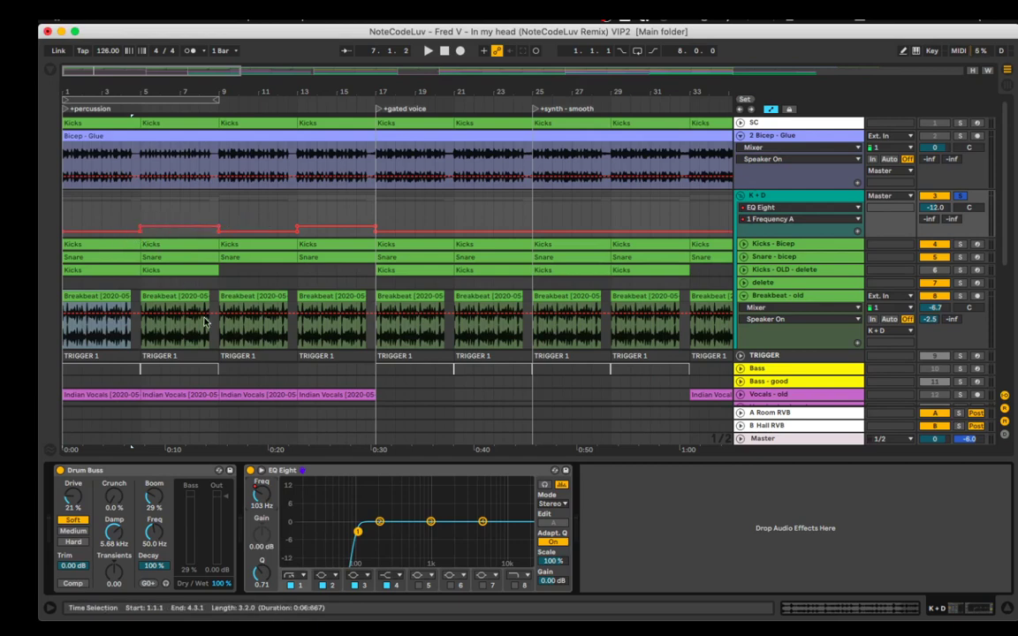
Play the soloed K + D group from the beginning with its filter automation, checking the audio levels in OBS during playback.
{"action": "mouse_move", "coordinate": [40, 619]}
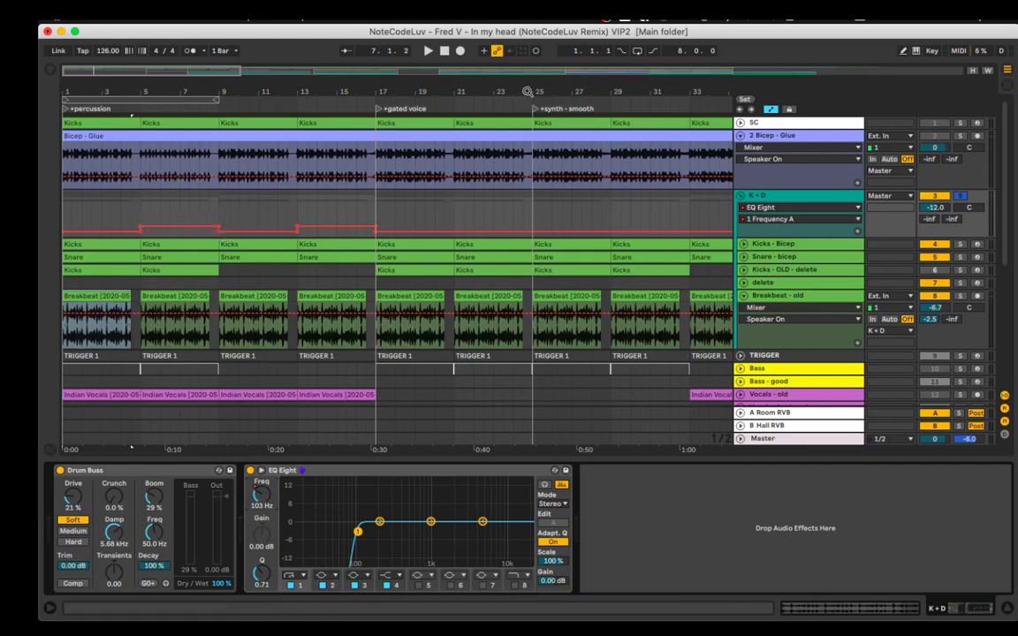
{"action": "key", "text": "space"}
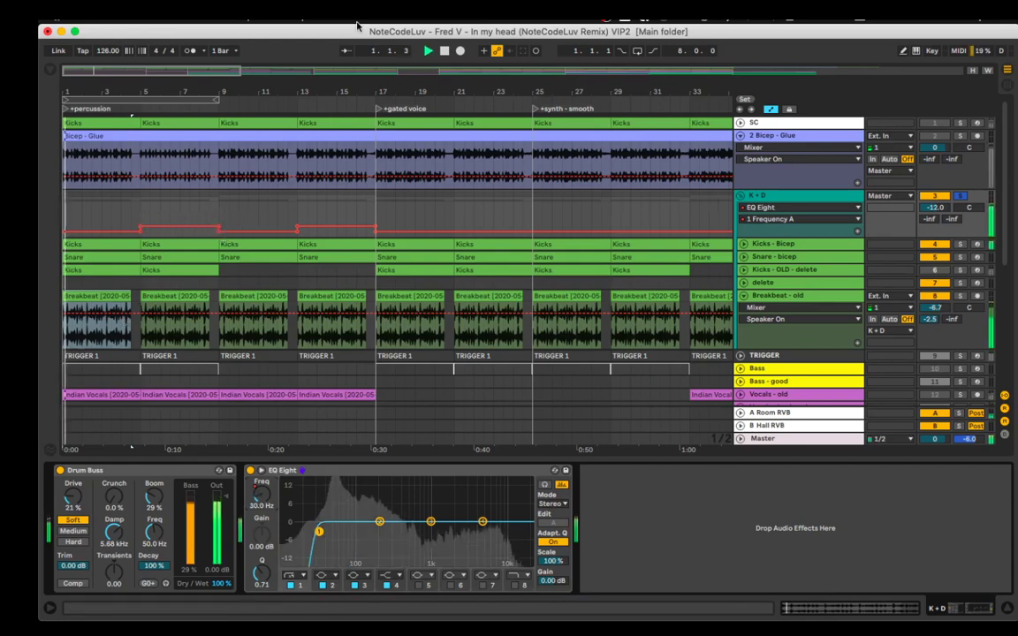
{"action": "mouse_move", "coordinate": [564, 616]}
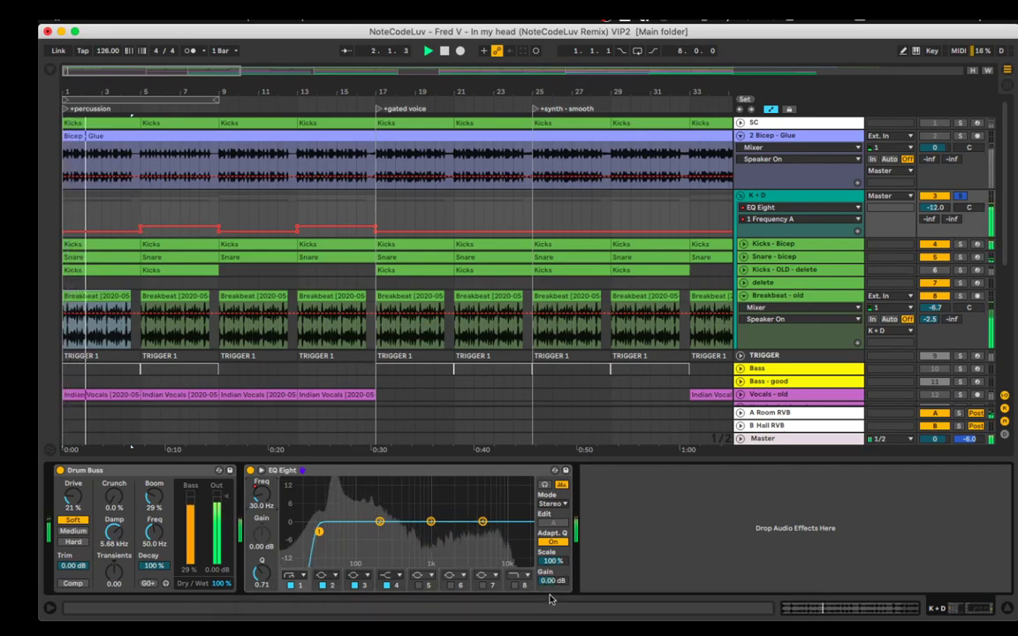
{"action": "left_click", "coordinate": [563, 609]}
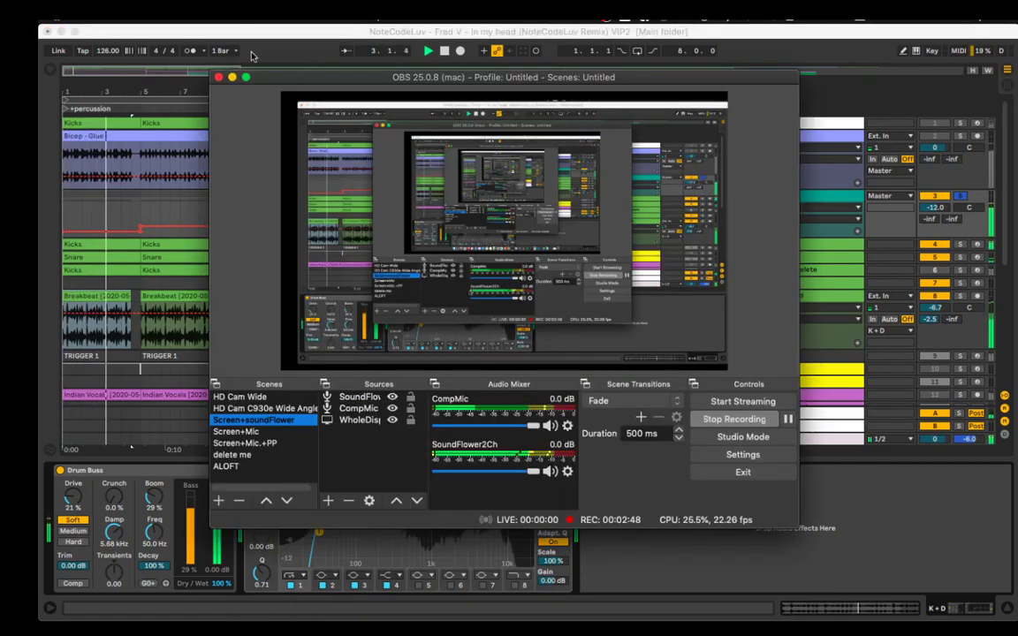
{"action": "left_click", "coordinate": [232, 78]}
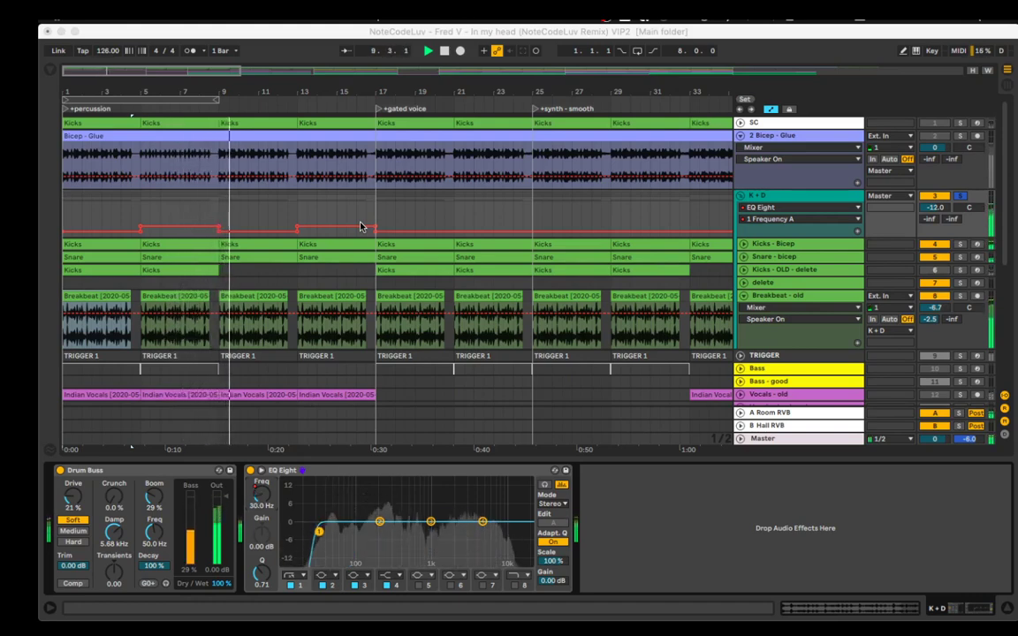
{"action": "left_click", "coordinate": [443, 51]}
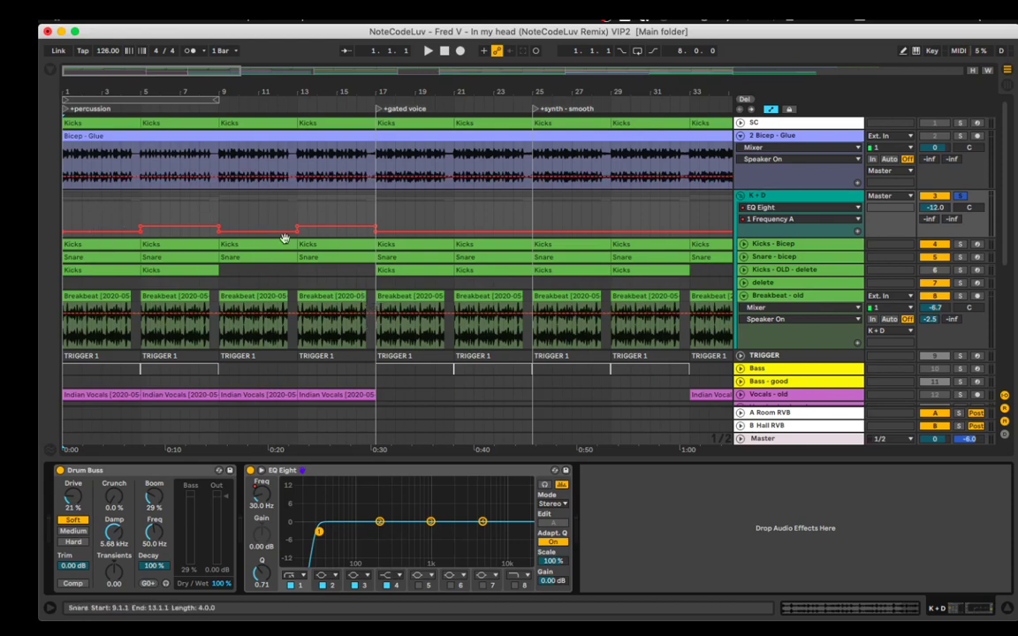
Examine the K + D group's filter automation up to the Gated only synth soft section, and fold the group.
{"action": "left_click", "coordinate": [741, 196]}
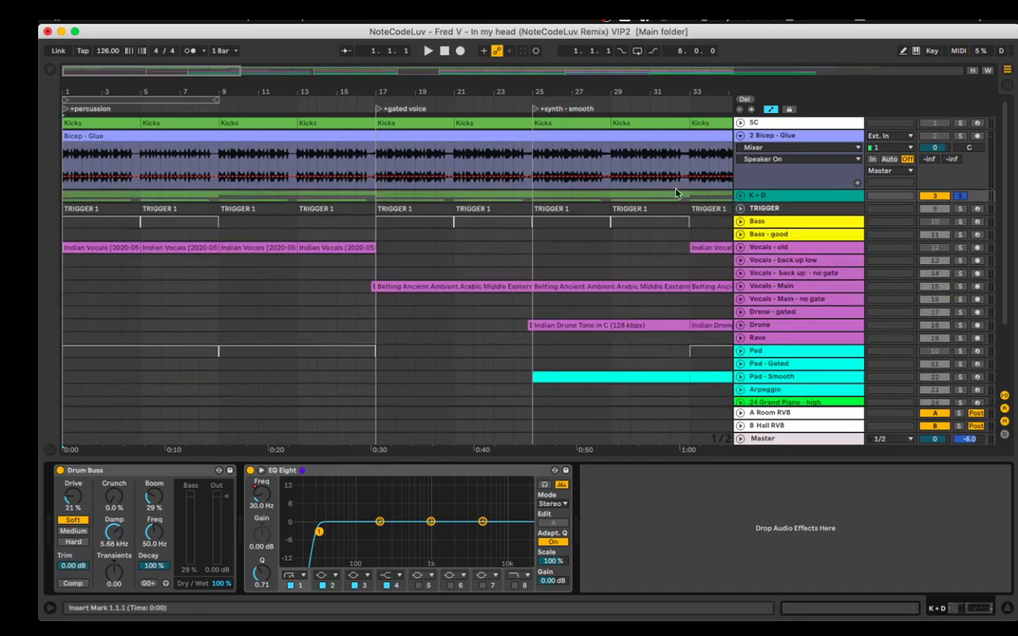
{"action": "left_click", "coordinate": [741, 196]}
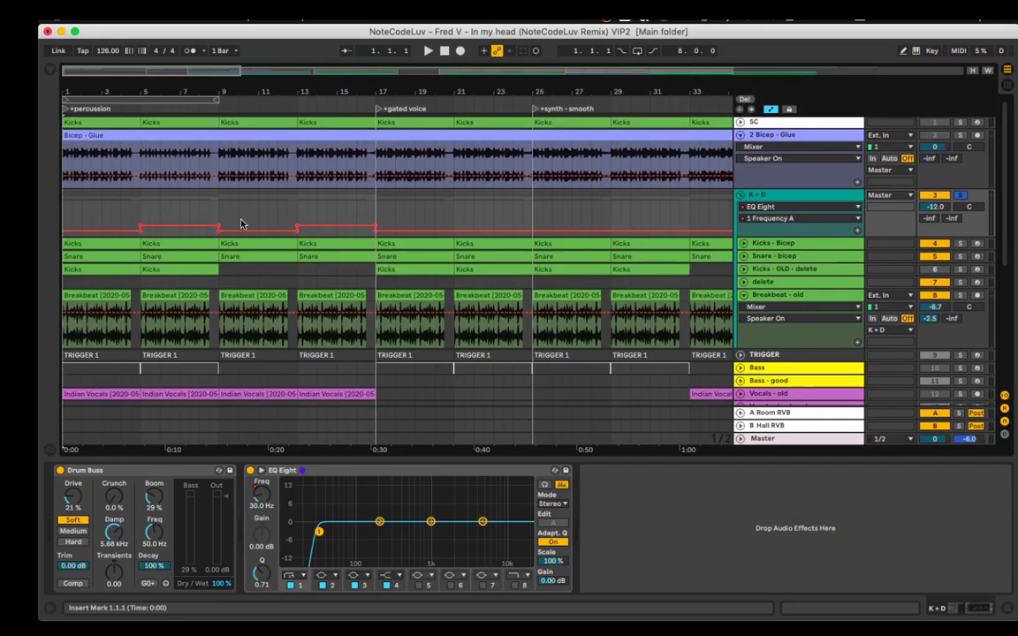
{"action": "scroll", "coordinate": [232, 232], "scroll_direction": "right", "scroll_amount": 10}
{"action": "scroll", "coordinate": [235, 232], "scroll_direction": "right", "scroll_amount": 15}
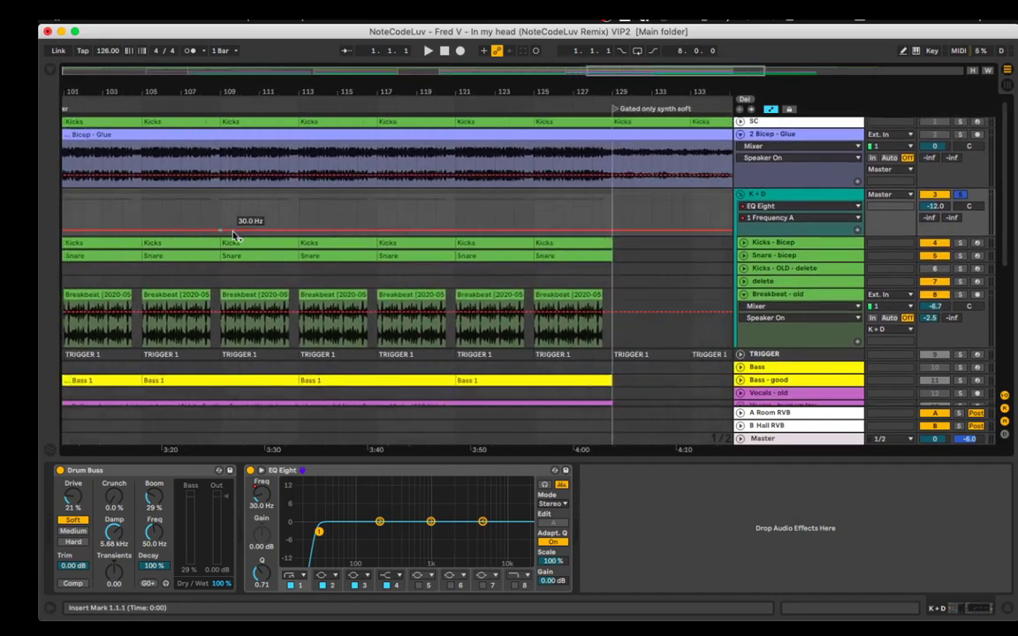
{"action": "left_click", "coordinate": [740, 194]}
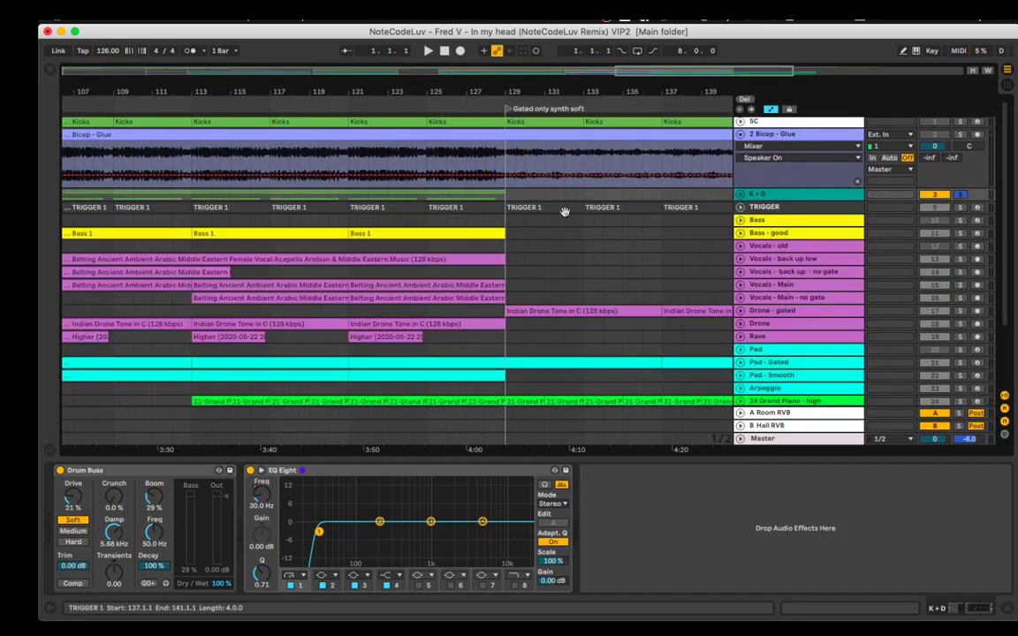
Unfold the Bass - good track to examine where its bass clips sit across the arrangement, and fold it again.
{"action": "scroll", "coordinate": [421, 234], "scroll_direction": "left", "scroll_amount": 5}
{"action": "scroll", "coordinate": [421, 235], "scroll_direction": "left", "scroll_amount": 7}
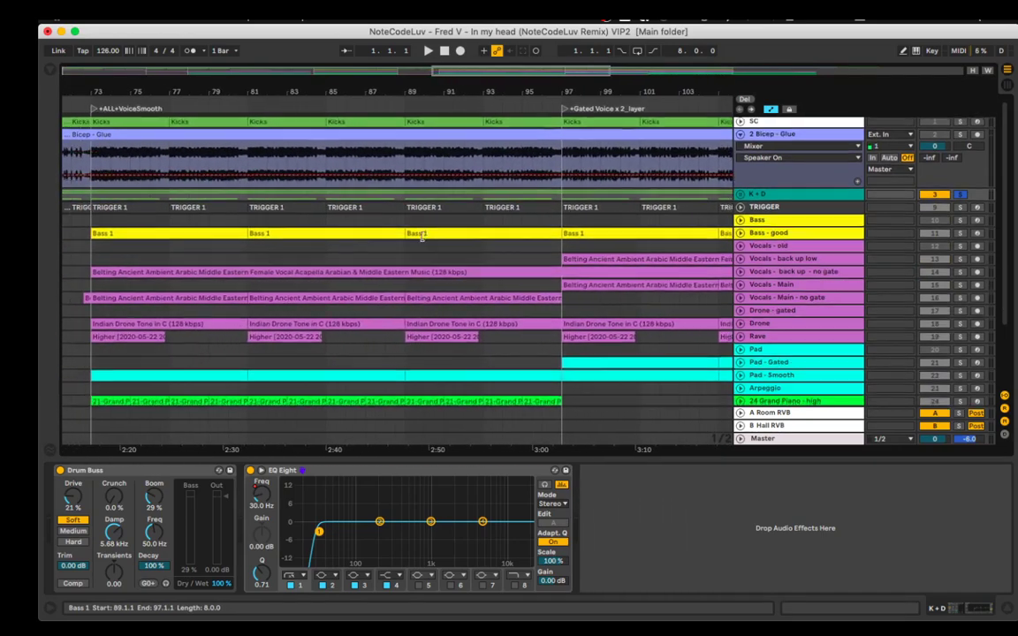
{"action": "left_click", "coordinate": [741, 231]}
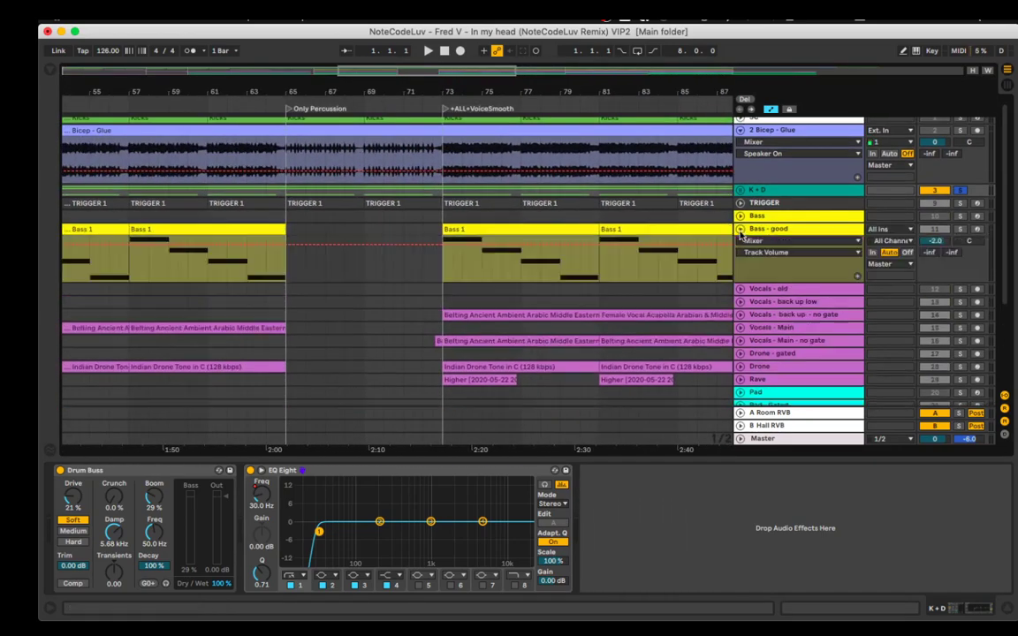
{"action": "scroll", "coordinate": [580, 291], "scroll_direction": "left", "scroll_amount": 10}
{"action": "scroll", "coordinate": [492, 270], "scroll_direction": "right", "scroll_amount": 20}
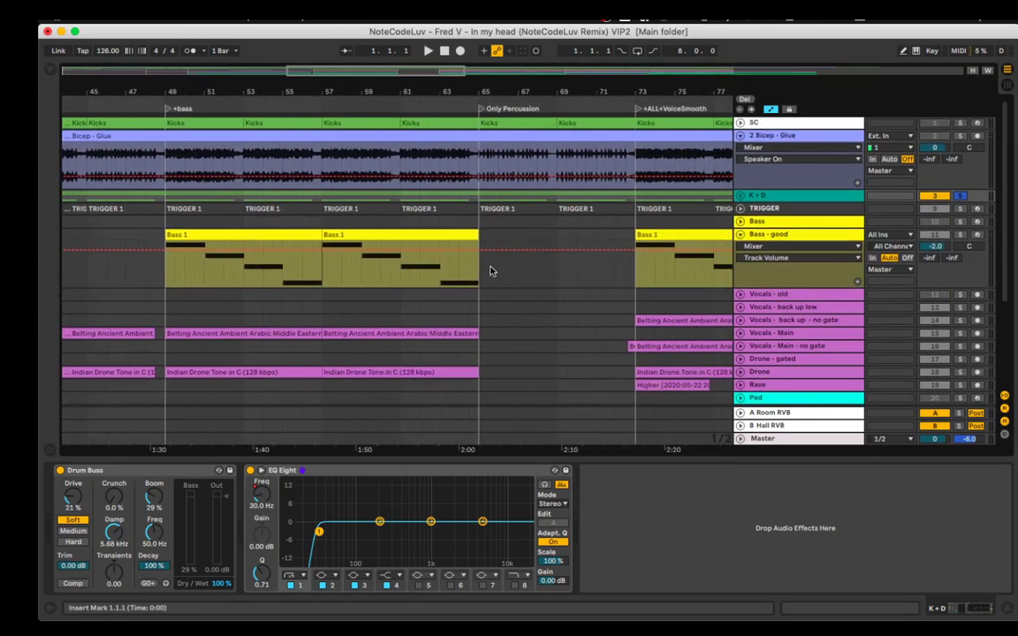
{"action": "scroll", "coordinate": [492, 271], "scroll_direction": "right", "scroll_amount": 2}
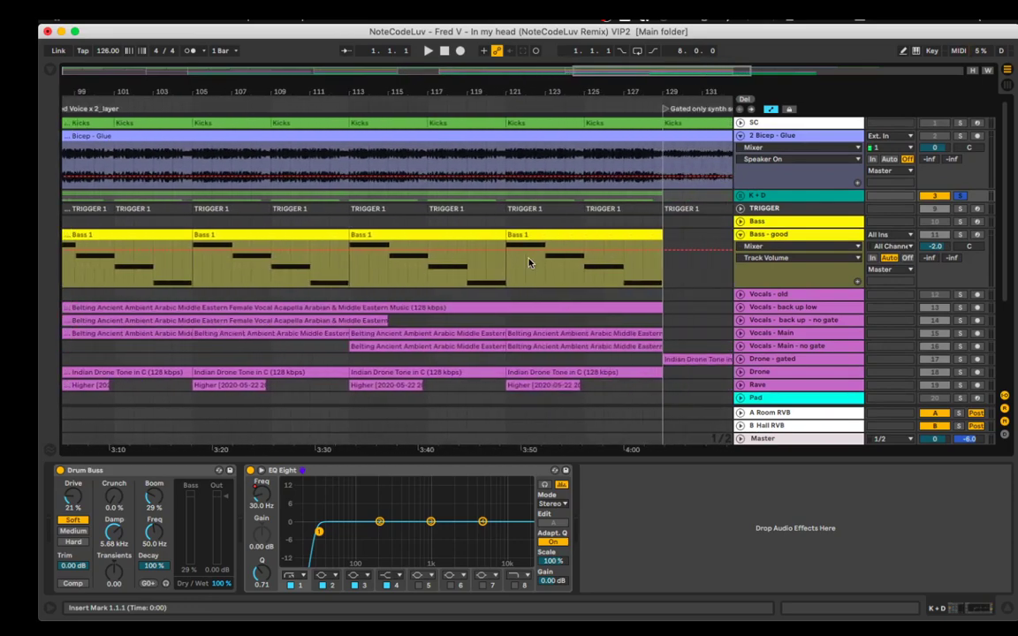
{"action": "left_click", "coordinate": [740, 233]}
{"action": "scroll", "coordinate": [287, 225], "scroll_direction": "left", "scroll_amount": 20}
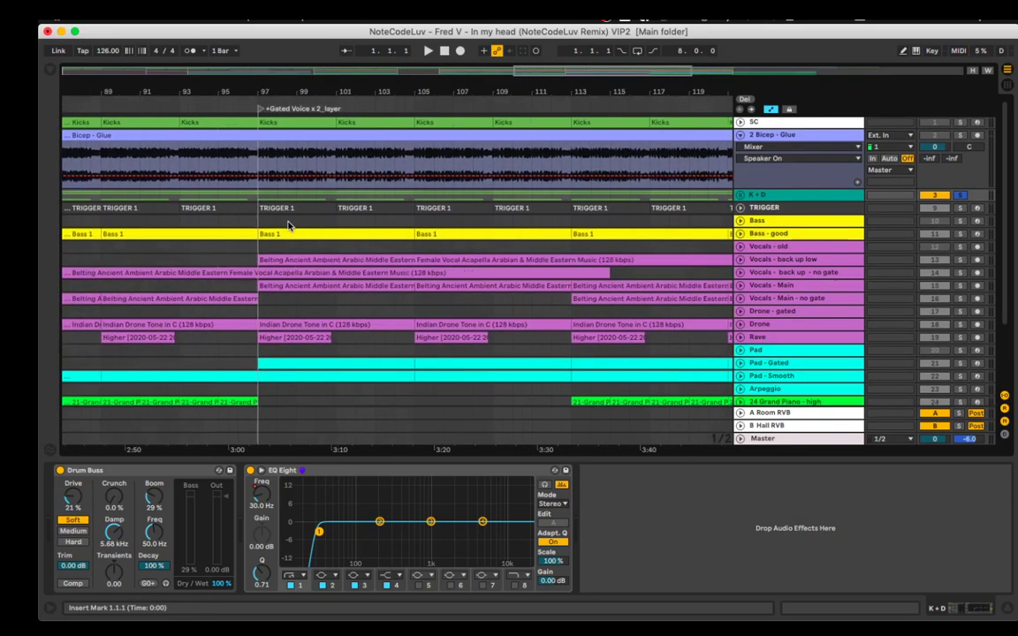
{"action": "scroll", "coordinate": [288, 225], "scroll_direction": "right", "scroll_amount": 5}
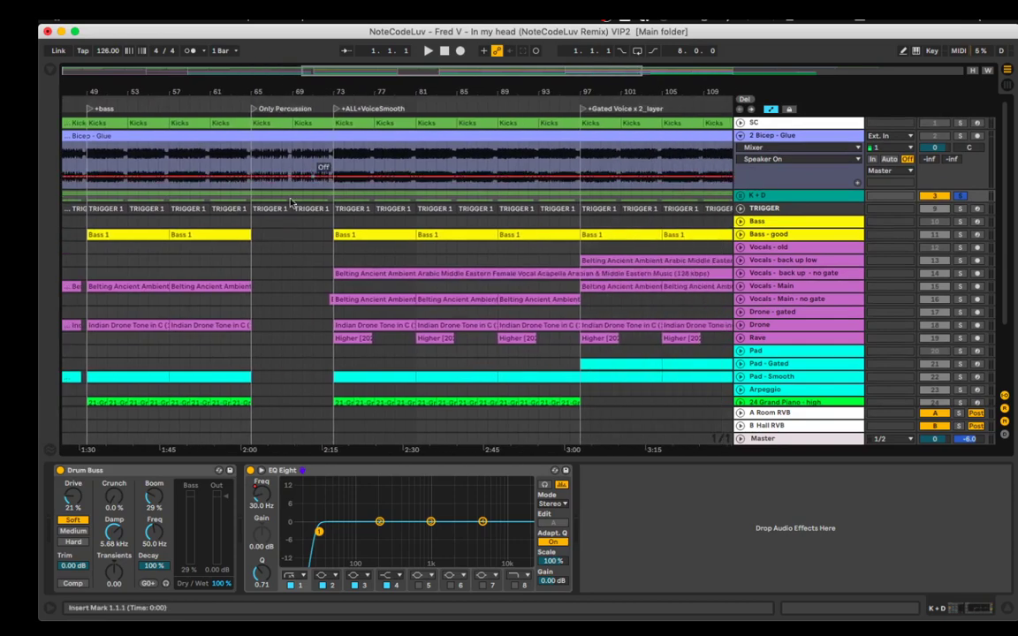
Delete the Vocals - old track, and check the recording's audio levels in OBS before returning to Ableton Live.
{"action": "scroll", "coordinate": [268, 239], "scroll_direction": "down", "scroll_amount": 2}
{"action": "scroll", "coordinate": [269, 240], "scroll_direction": "left", "scroll_amount": 15}
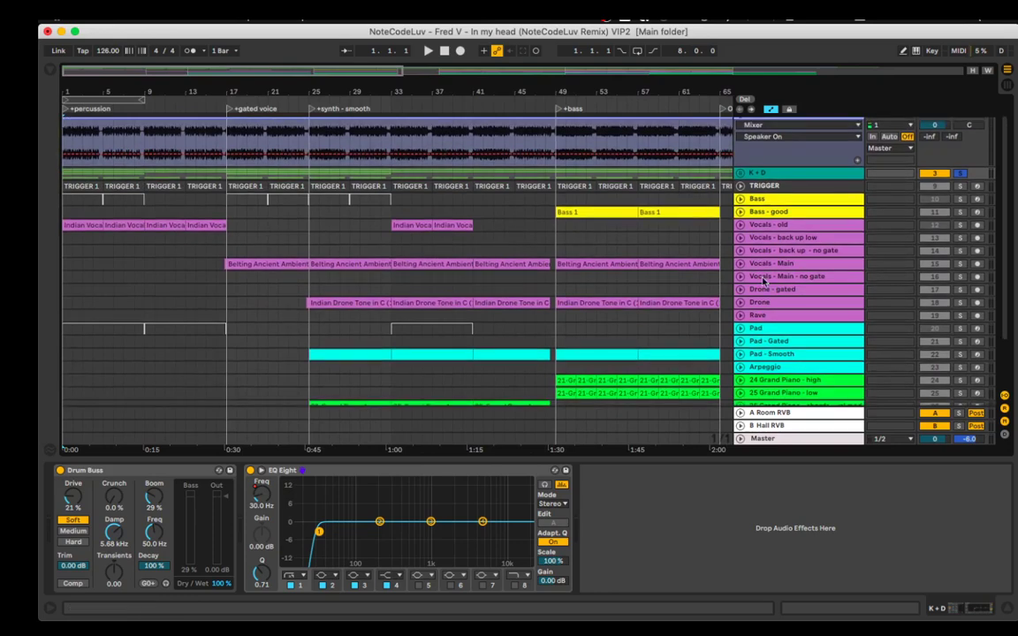
{"action": "left_click", "coordinate": [771, 228]}
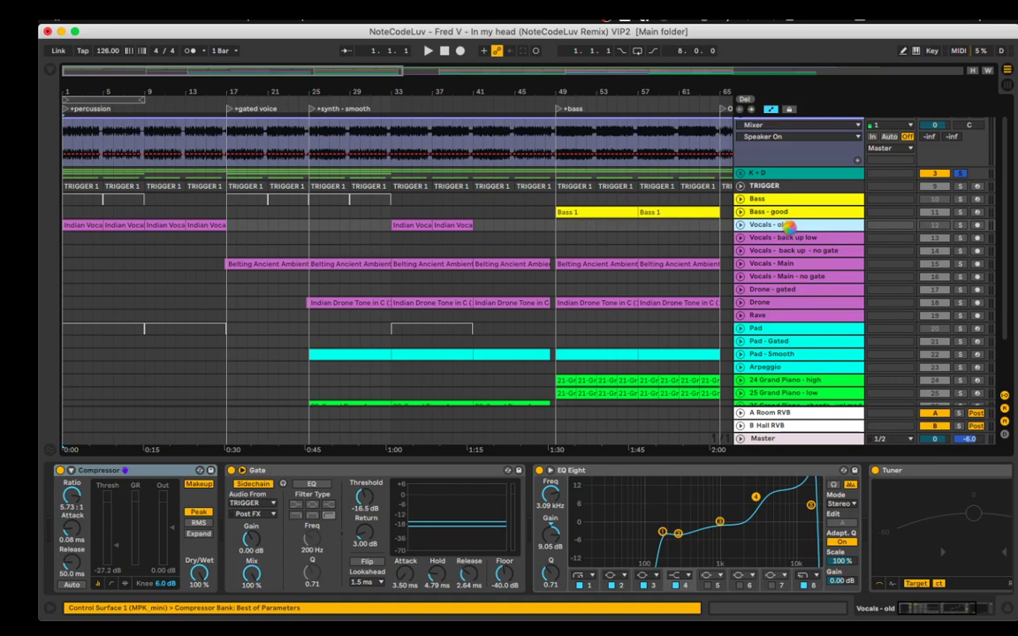
{"action": "key", "text": "Delete"}
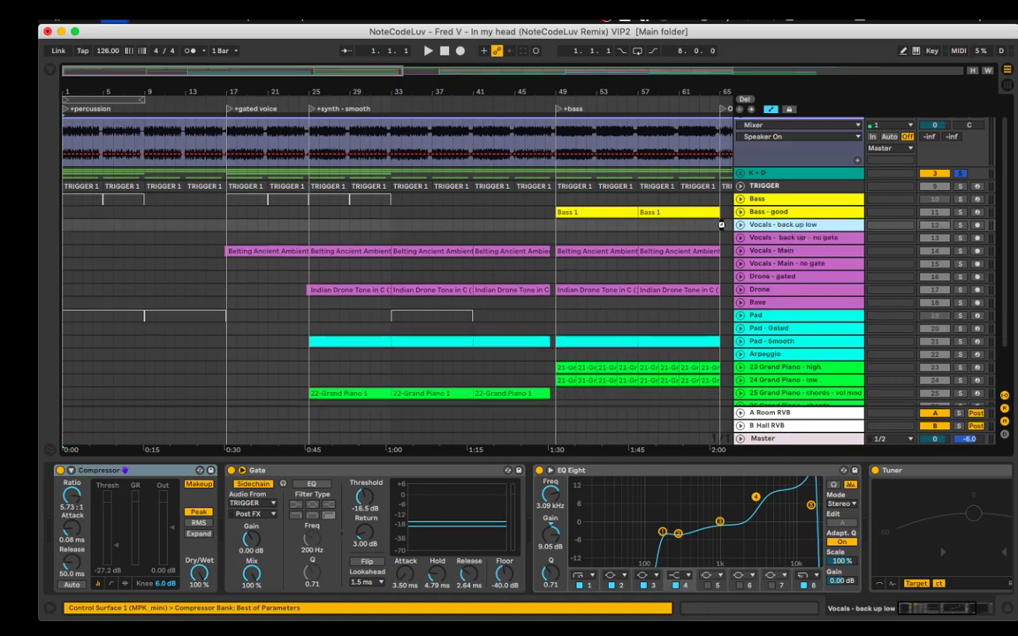
{"action": "left_click", "coordinate": [562, 609]}
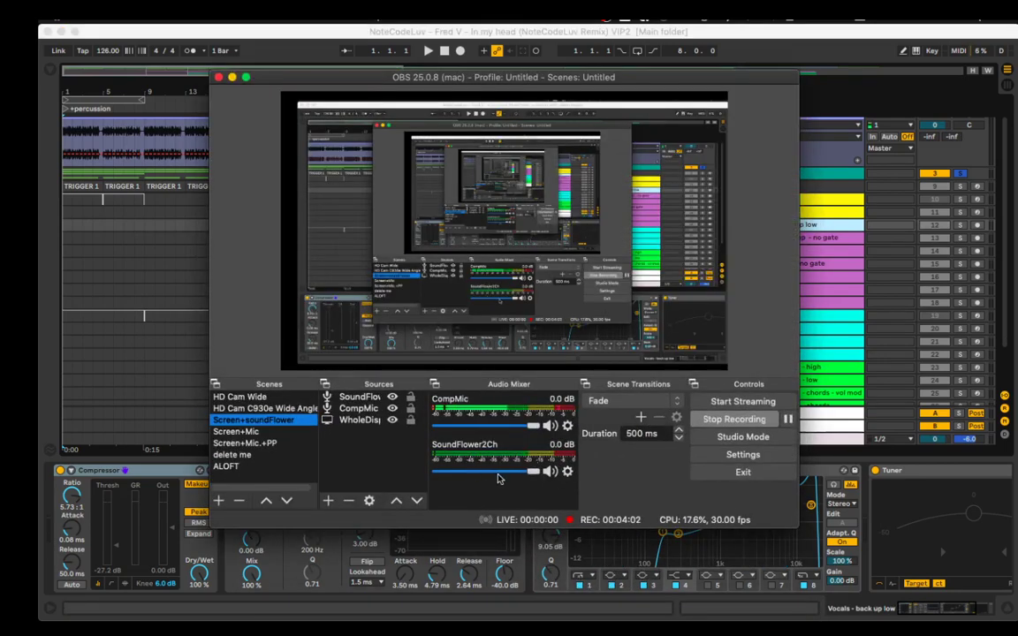
{"action": "left_click", "coordinate": [261, 32]}
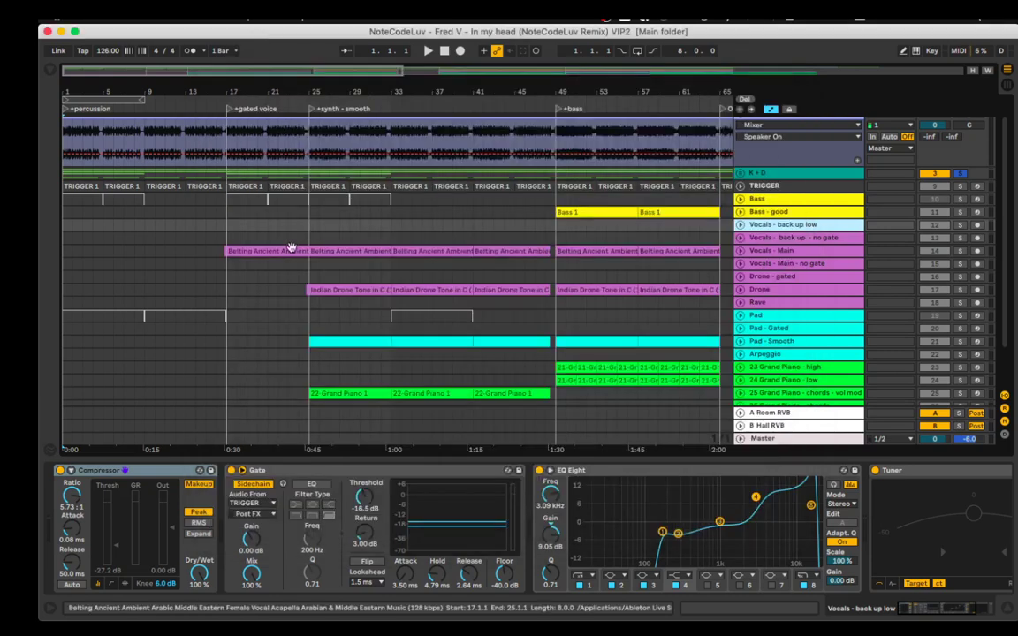
Delete the Bass track above Bass - good and the Pad track above Pad - Gated, and save the set.
{"action": "left_click", "coordinate": [758, 200]}
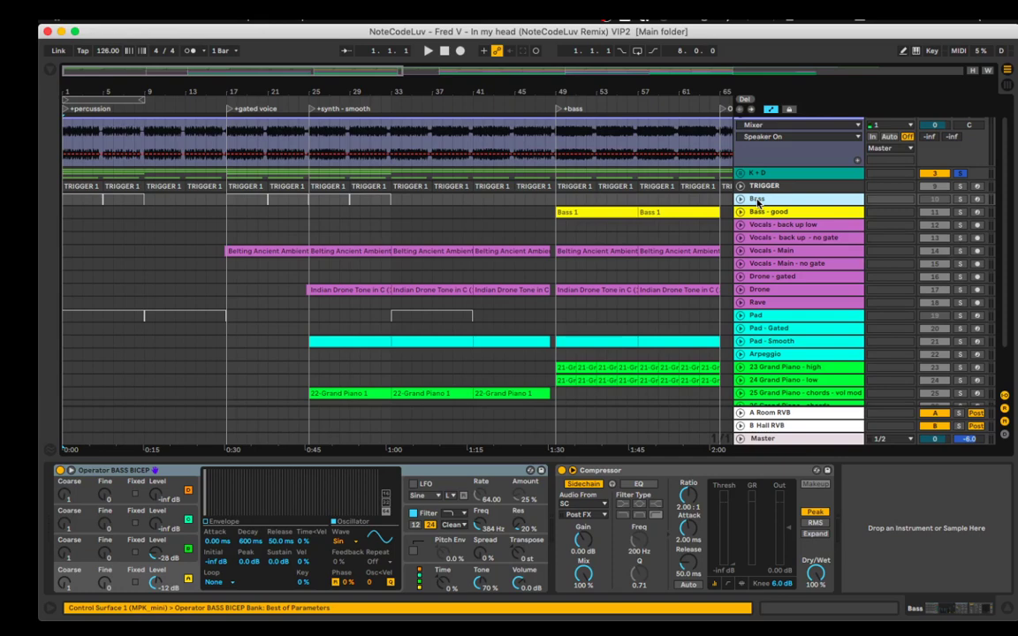
{"action": "key", "text": "Delete"}
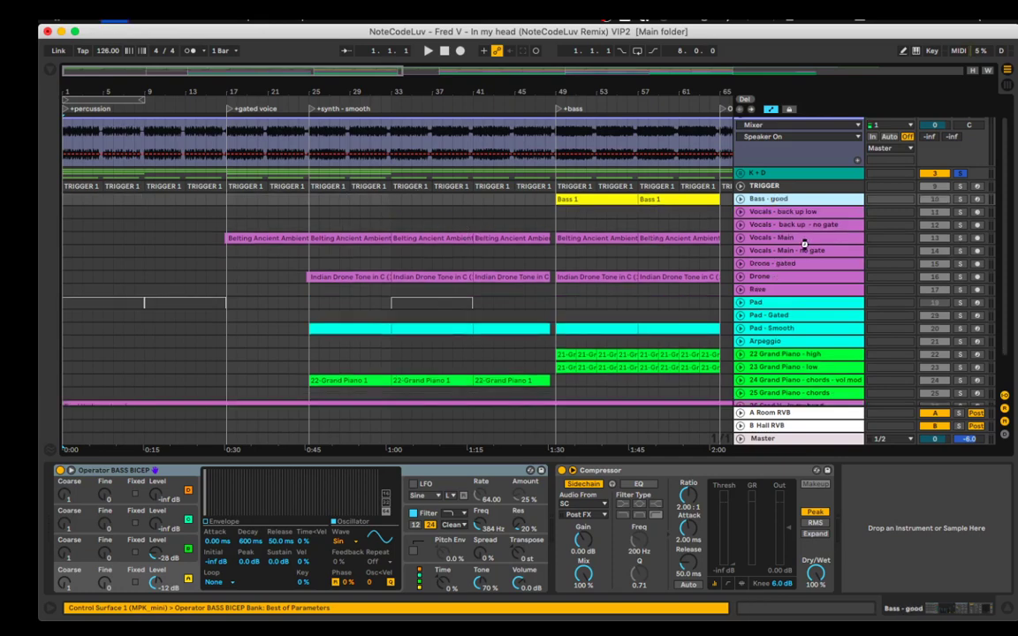
{"action": "left_click", "coordinate": [765, 305]}
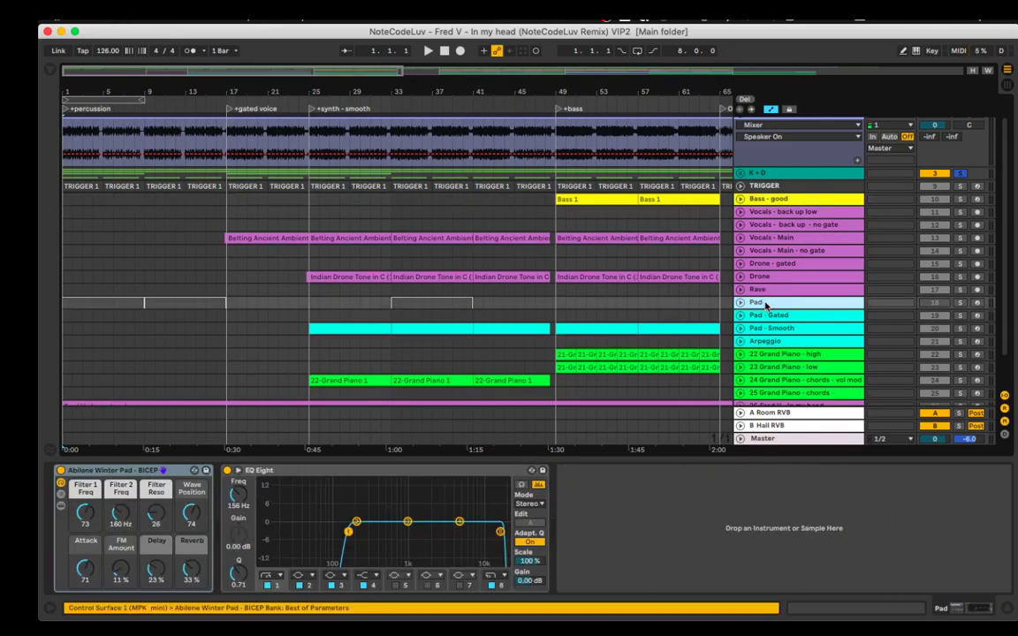
{"action": "key", "text": "Delete"}
{"action": "scroll", "coordinate": [765, 305], "scroll_direction": "up", "scroll_amount": 2}
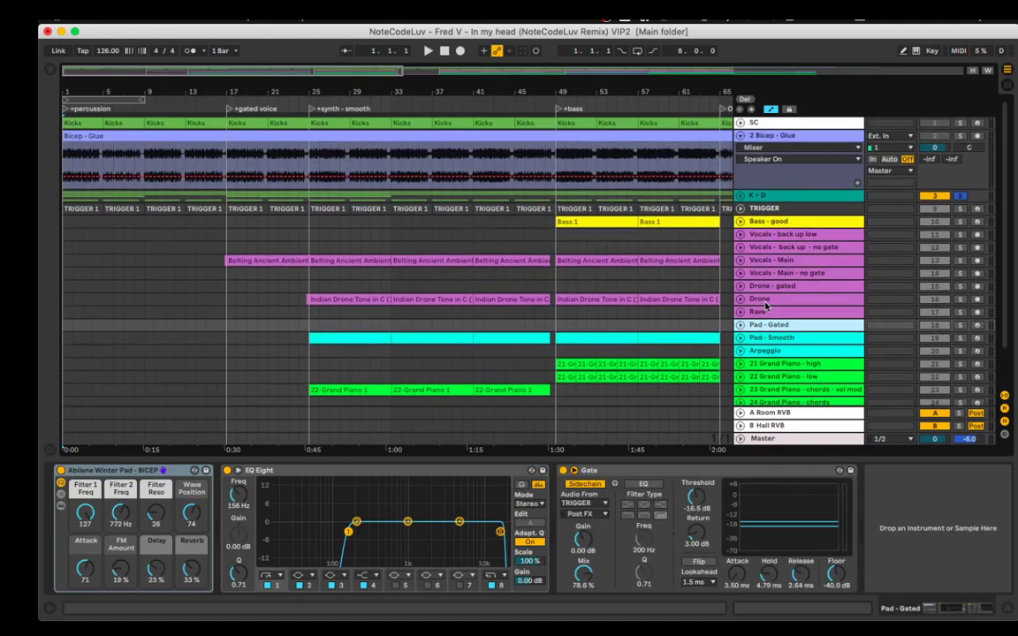
{"action": "key", "text": "super+s"}
Fold the Bicep - Glue track and show the whole arrangement from percussion to the Gated only synth soft section.
{"action": "left_click", "coordinate": [741, 137]}
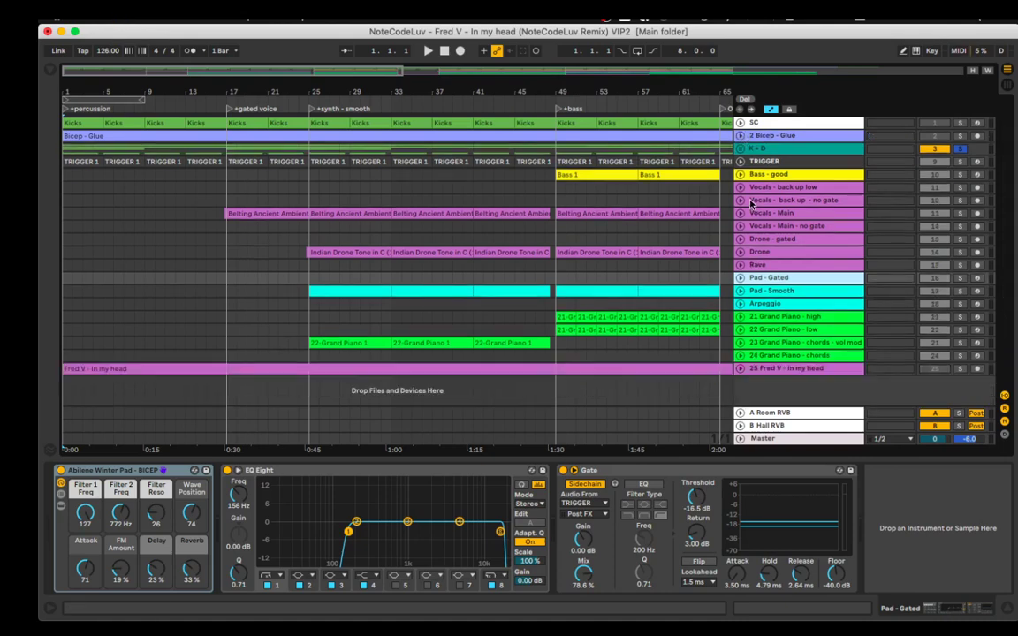
{"action": "scroll", "coordinate": [675, 201], "scroll_direction": "right", "scroll_amount": 10}
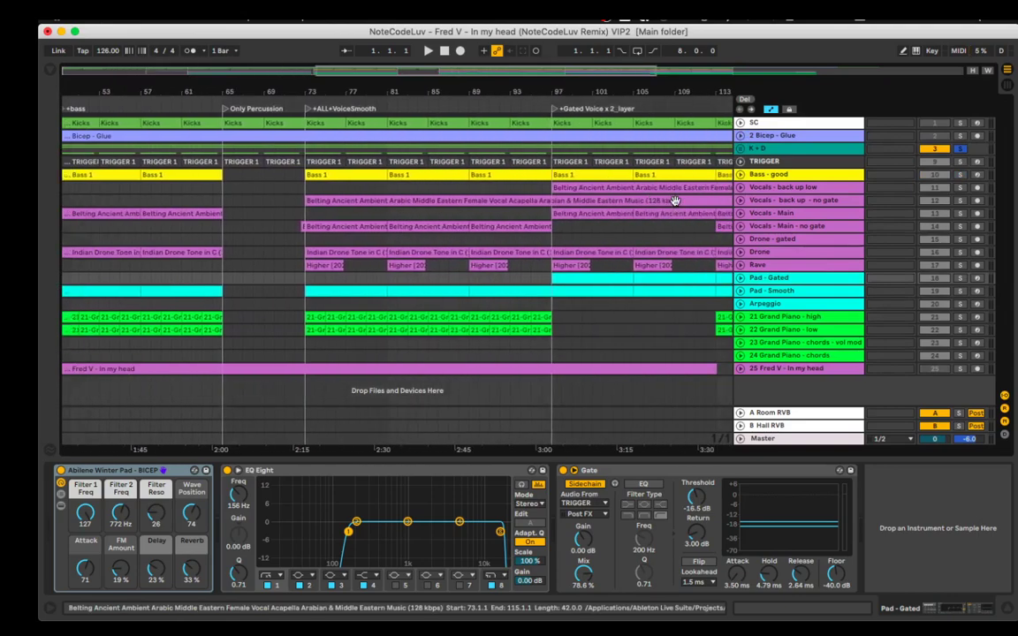
{"action": "scroll", "coordinate": [676, 201], "scroll_direction": "down", "scroll_amount": 5}
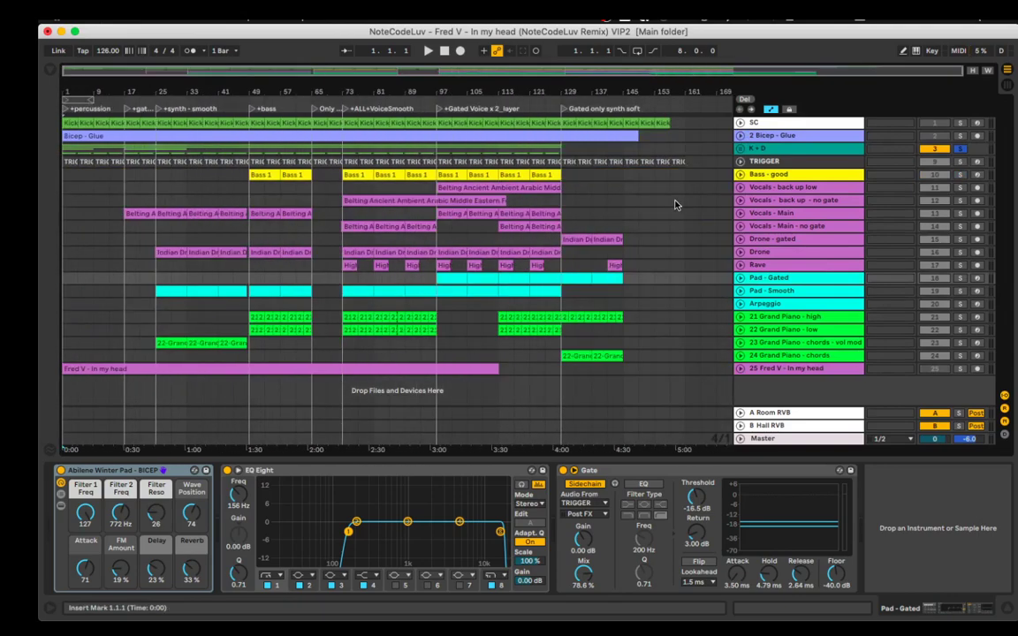
Unfold the Vocals - back up low track, open its vocal clip at bar 97 to view the sample, and fold the track.
{"action": "left_click", "coordinate": [742, 188]}
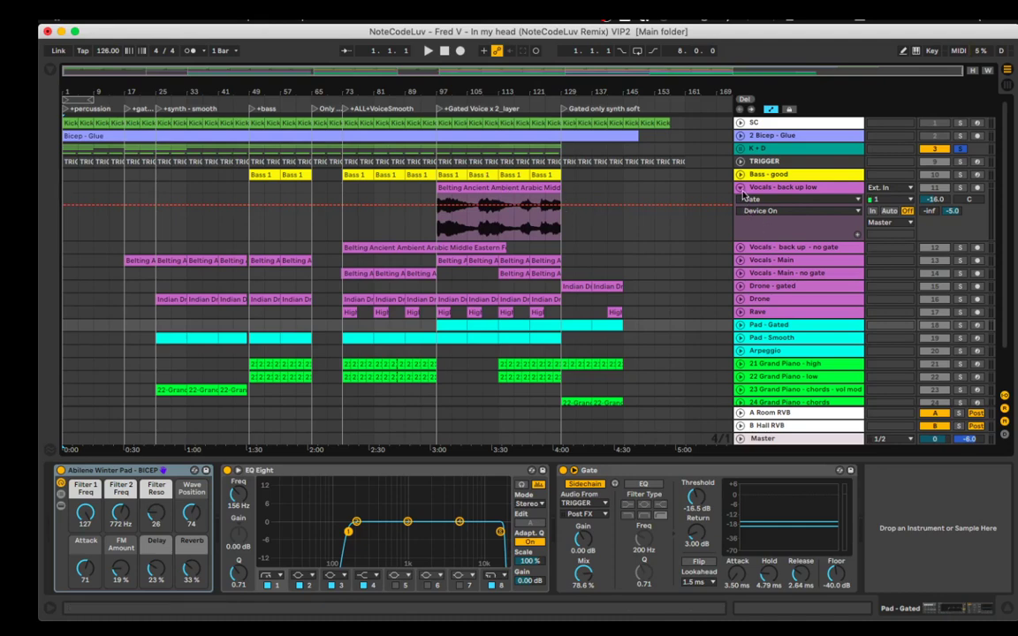
{"action": "left_click", "coordinate": [504, 188]}
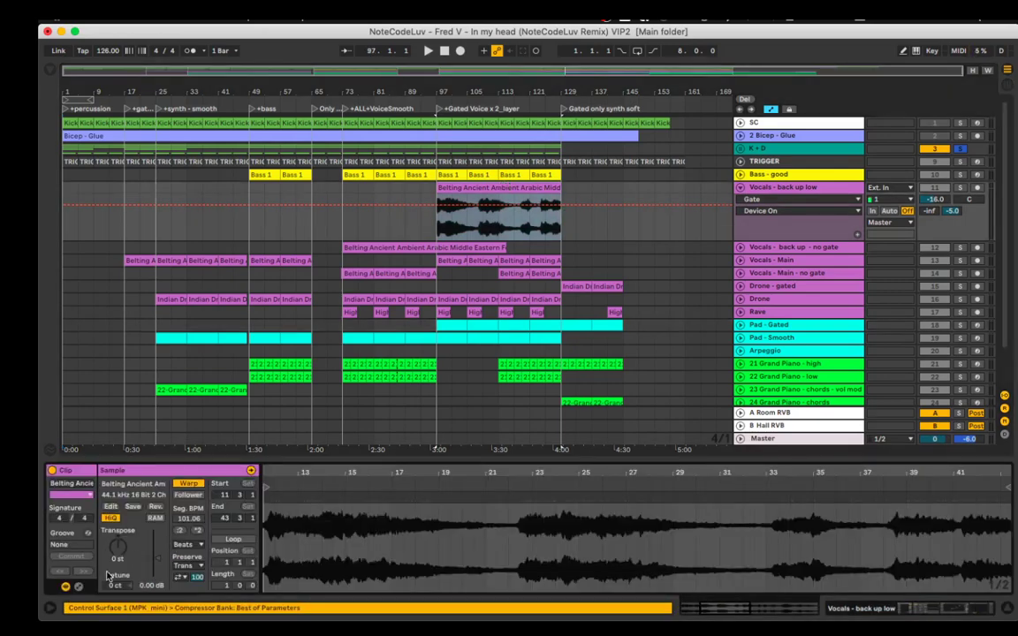
{"action": "left_click", "coordinate": [740, 187]}
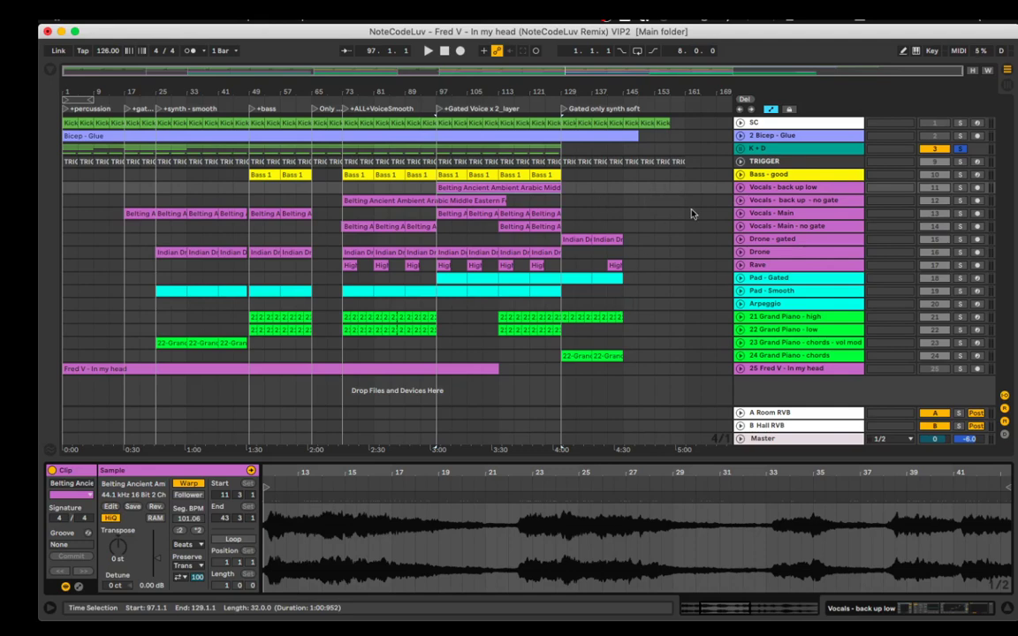
Compare the Vocals - back up low clip with the Vocals - back up - no gate volume automation, and fold both tracks.
{"action": "left_click", "coordinate": [741, 187]}
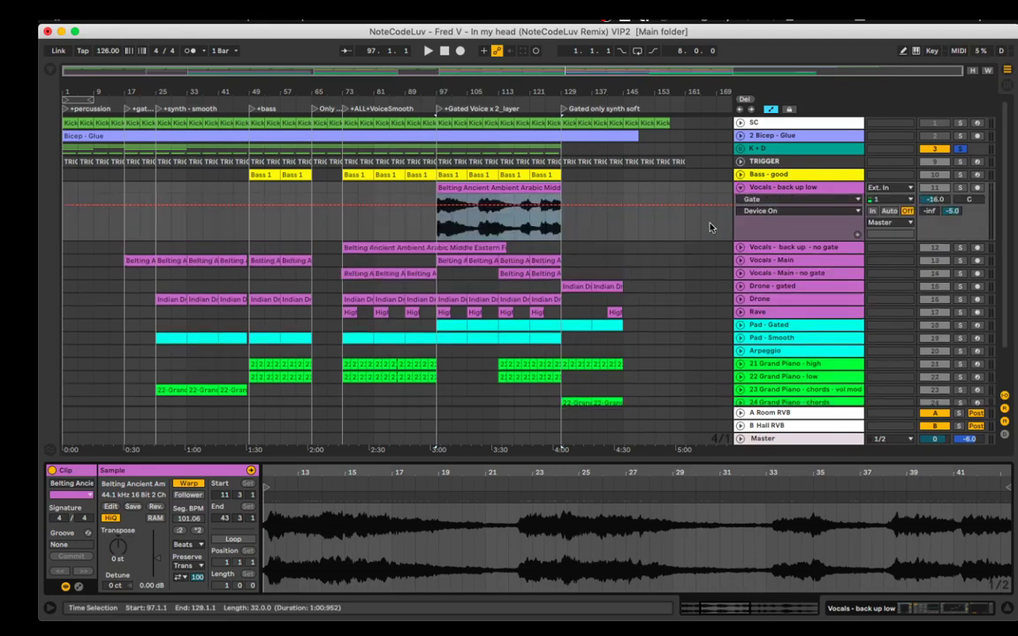
{"action": "left_click", "coordinate": [740, 247]}
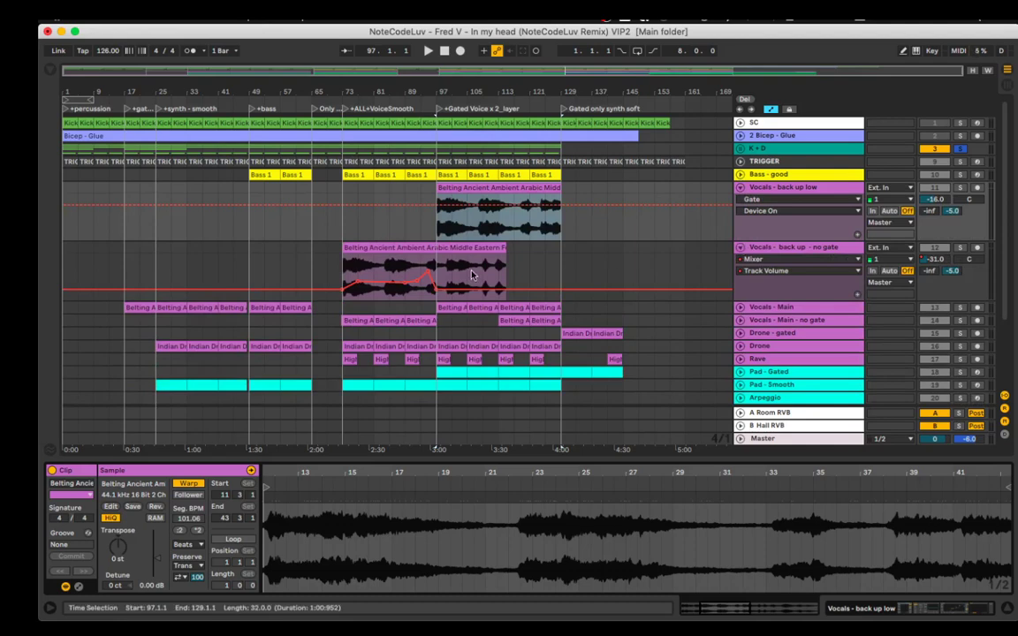
{"action": "scroll", "coordinate": [490, 252], "scroll_direction": "down", "scroll_amount": 1}
{"action": "scroll", "coordinate": [491, 252], "scroll_direction": "down", "scroll_amount": 1}
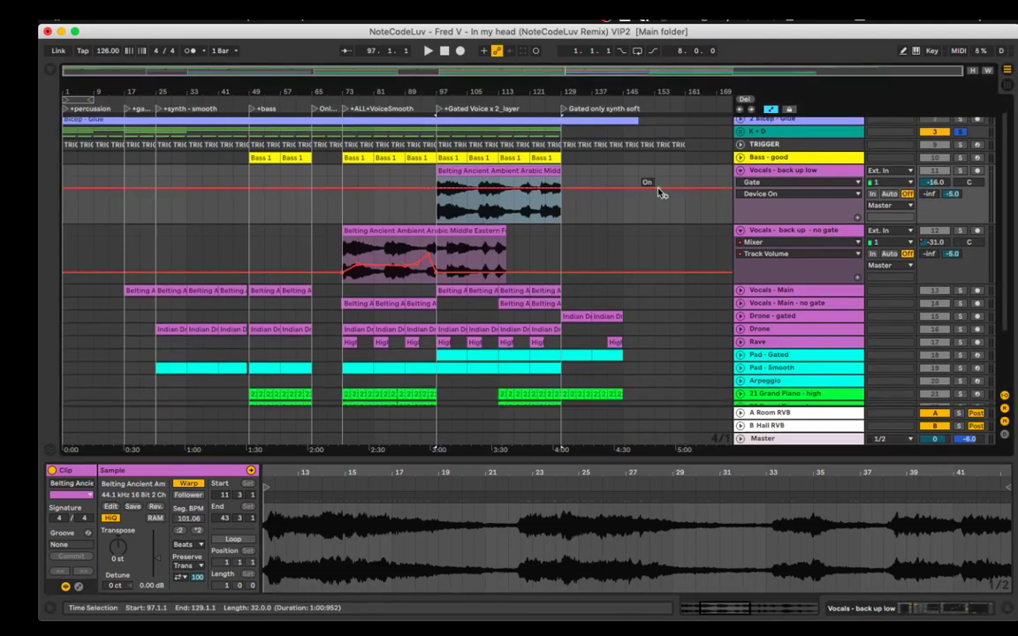
{"action": "left_click", "coordinate": [741, 171]}
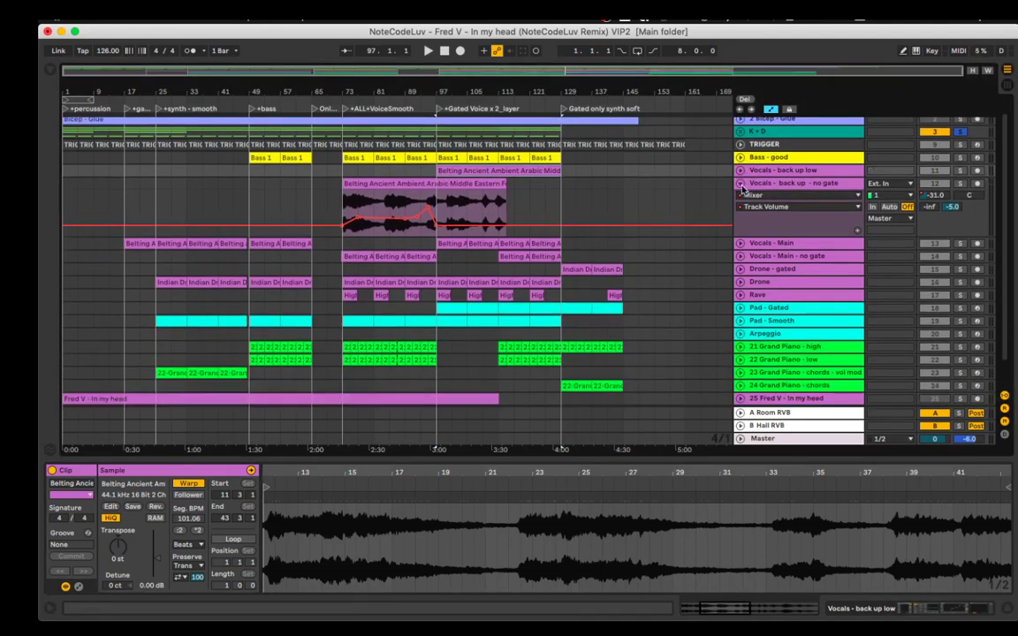
{"action": "left_click", "coordinate": [741, 184]}
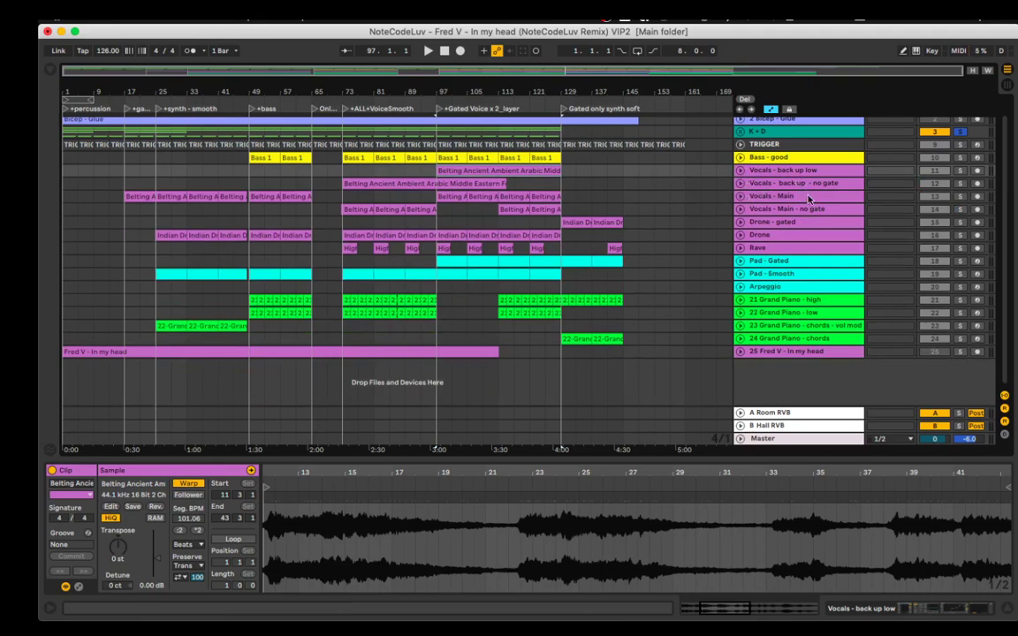
Rename the Vocals - Main track to "Vocals - Main - gated", and check the recording's audio levels in OBS.
{"action": "left_click", "coordinate": [780, 198]}
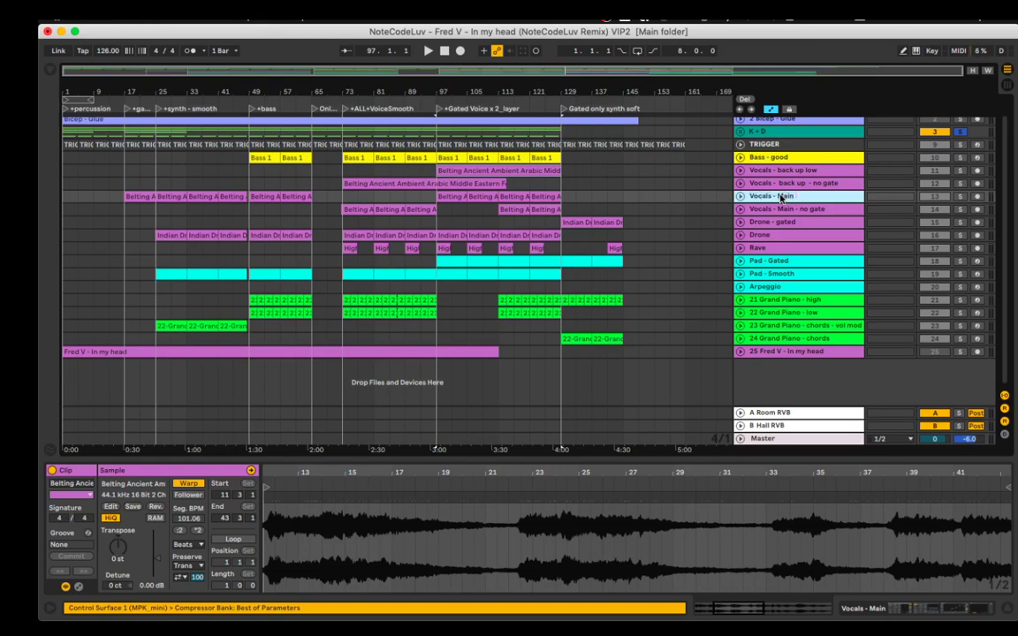
{"action": "type", "text": "- gated"}
{"action": "key", "text": "Return"}
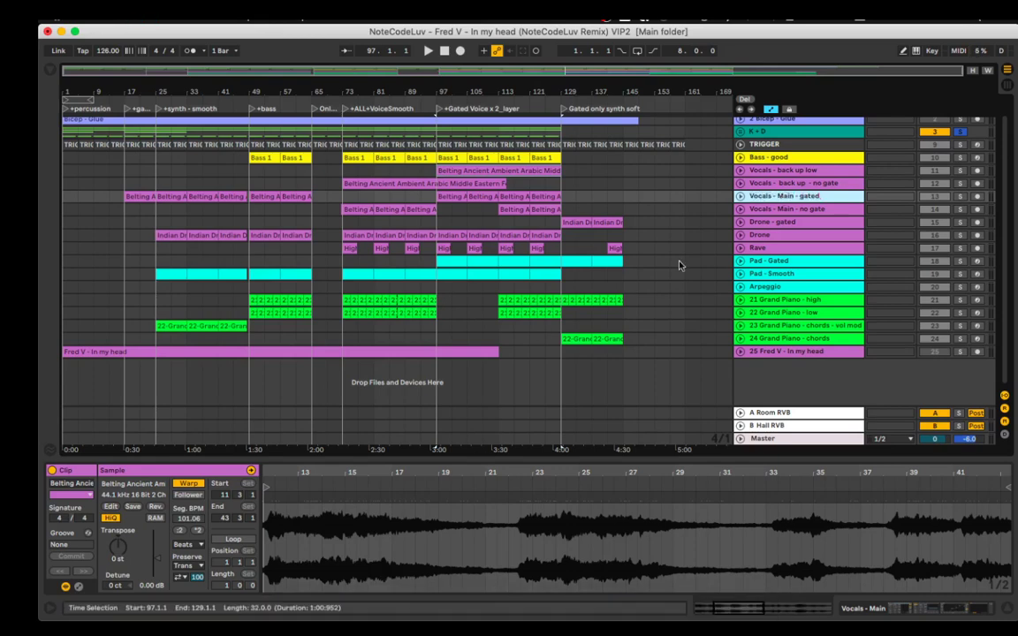
{"action": "left_click", "coordinate": [671, 198]}
{"action": "mouse_move", "coordinate": [609, 624]}
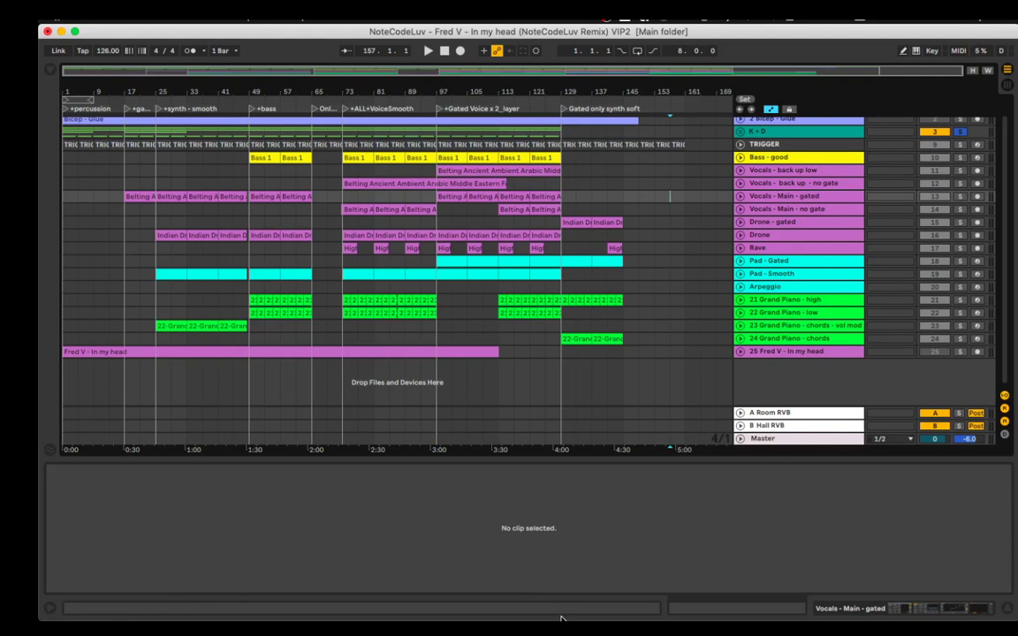
{"action": "left_click", "coordinate": [562, 608]}
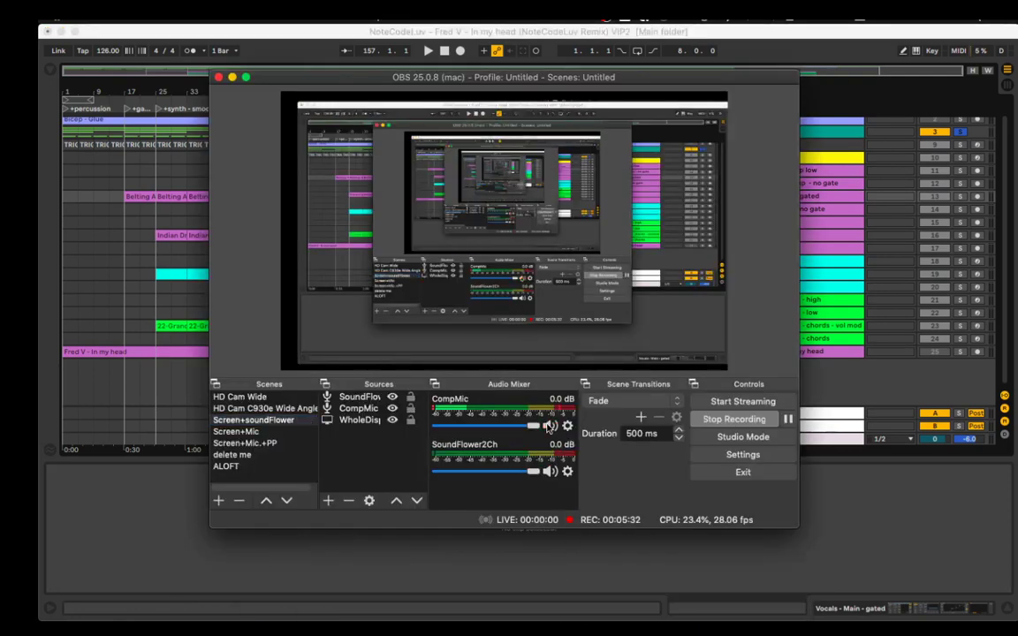
{"action": "left_click", "coordinate": [167, 280]}
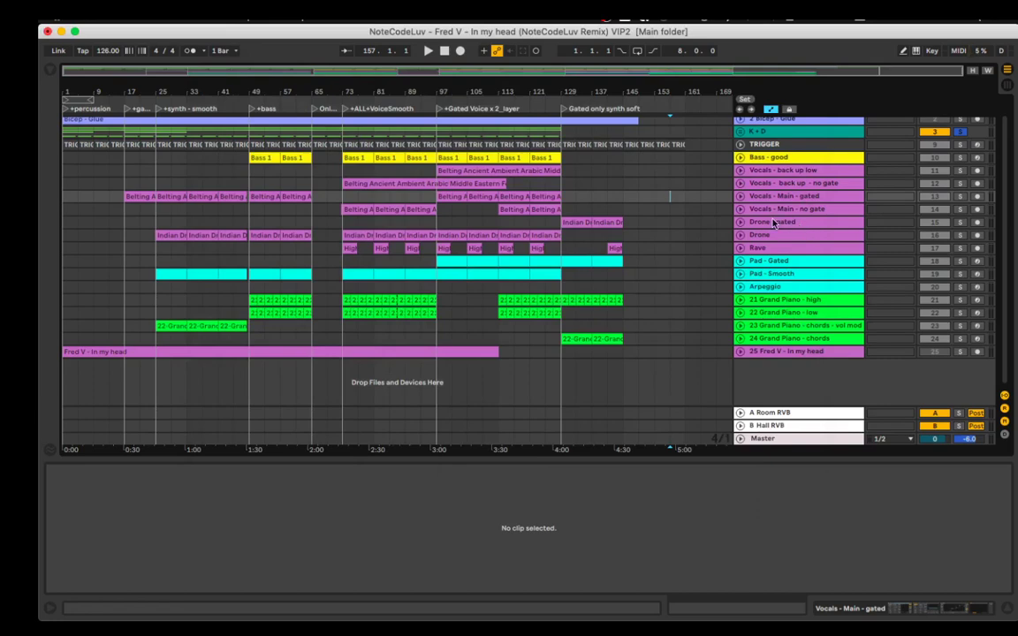
Rename the Vocals - back up low track to "Vocals - back up low - gated", and recheck the audio levels in OBS.
{"action": "left_click", "coordinate": [812, 174]}
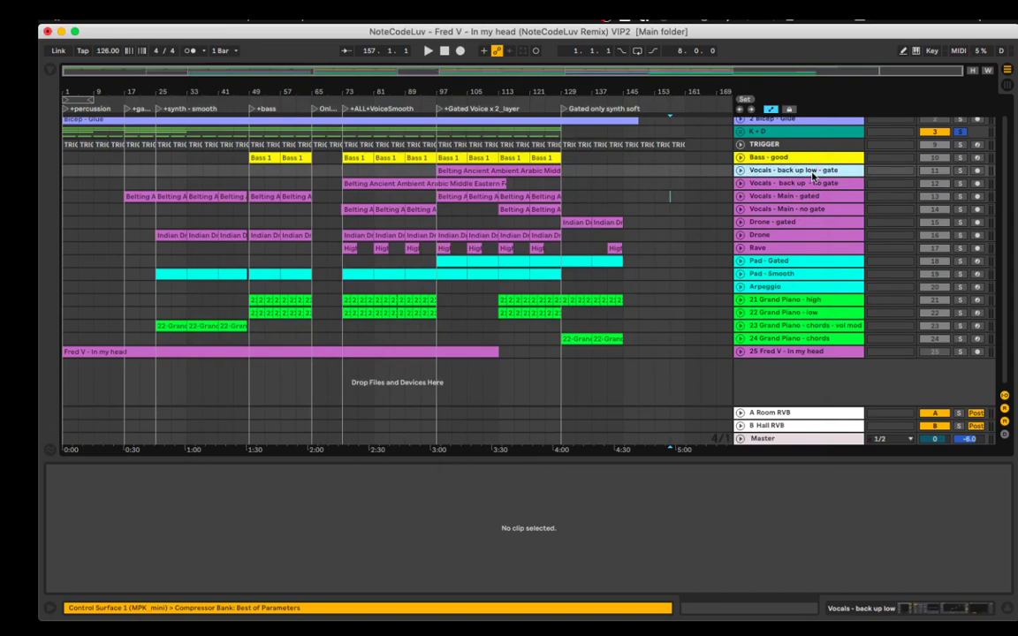
{"action": "left_click", "coordinate": [701, 221]}
{"action": "mouse_move", "coordinate": [601, 608]}
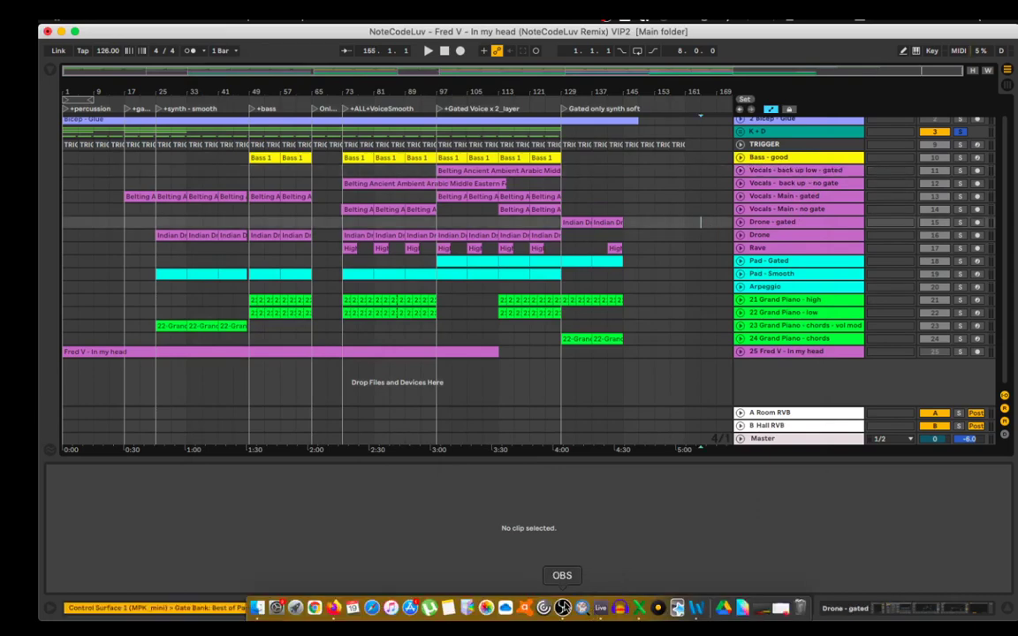
{"action": "left_click", "coordinate": [563, 609]}
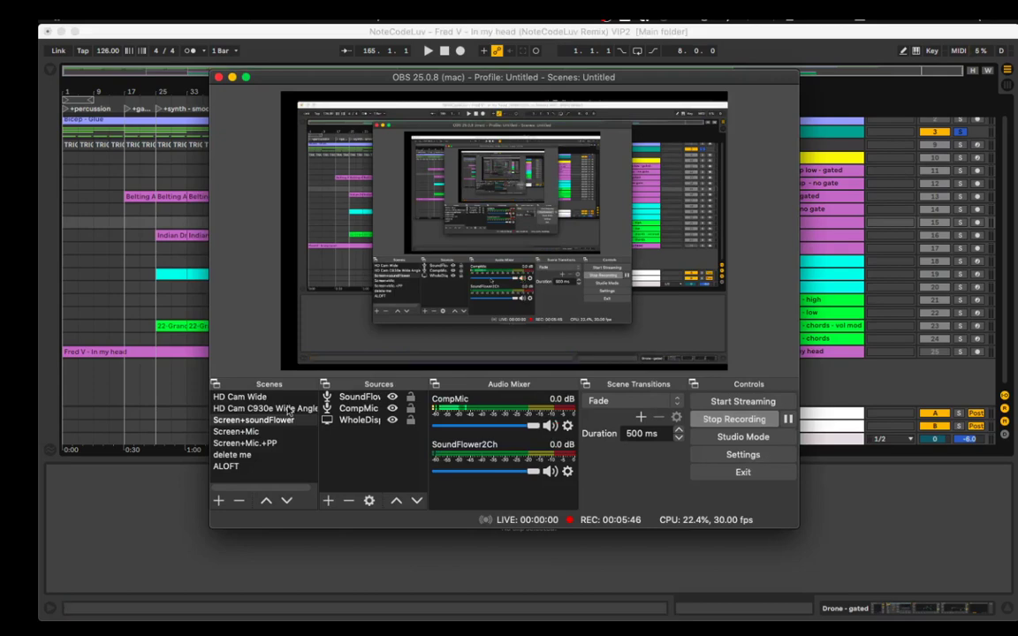
{"action": "left_click", "coordinate": [137, 252]}
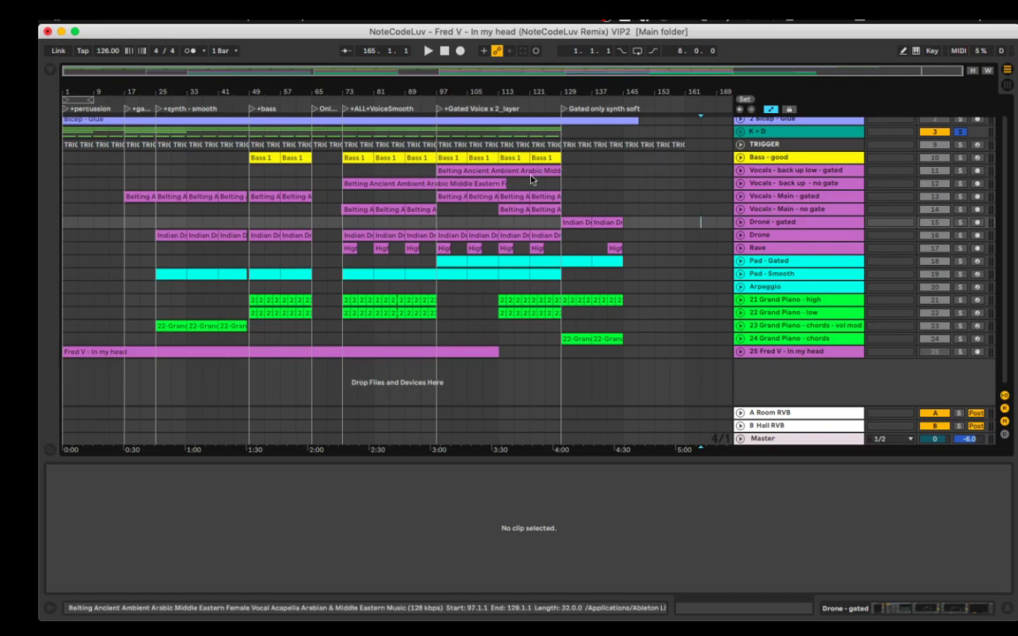
Solo the Bicep - Glue track instead of the K + D group and play it from bar 16, just before the +gated voice section.
{"action": "scroll", "coordinate": [150, 186], "scroll_direction": "up", "scroll_amount": 2}
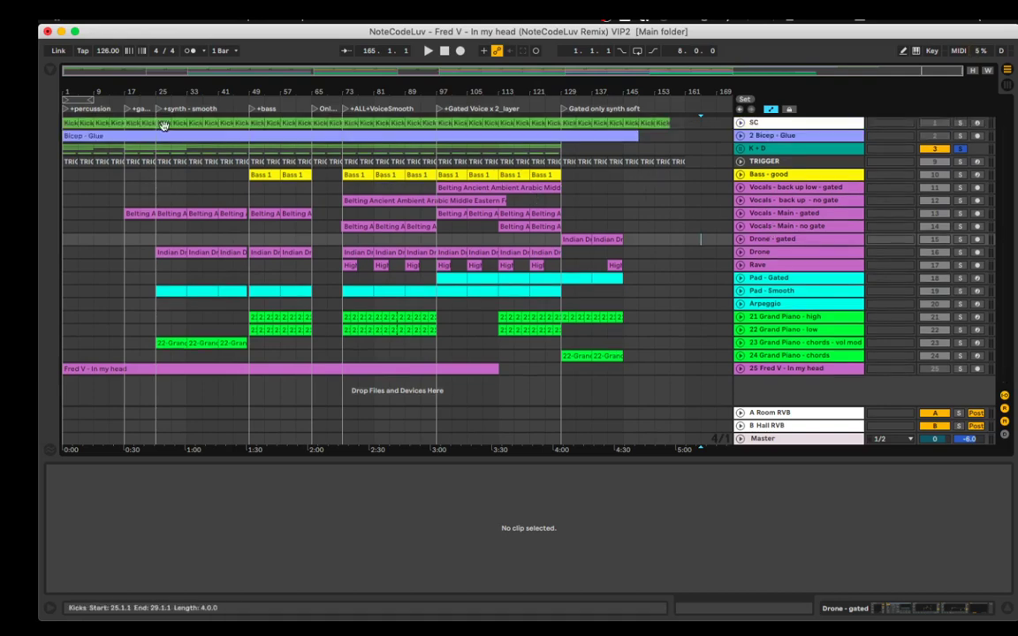
{"action": "scroll", "coordinate": [161, 125], "scroll_direction": "up", "scroll_amount": 5}
{"action": "scroll", "coordinate": [155, 124], "scroll_direction": "left", "scroll_amount": 2}
{"action": "scroll", "coordinate": [154, 124], "scroll_direction": "left", "scroll_amount": 3}
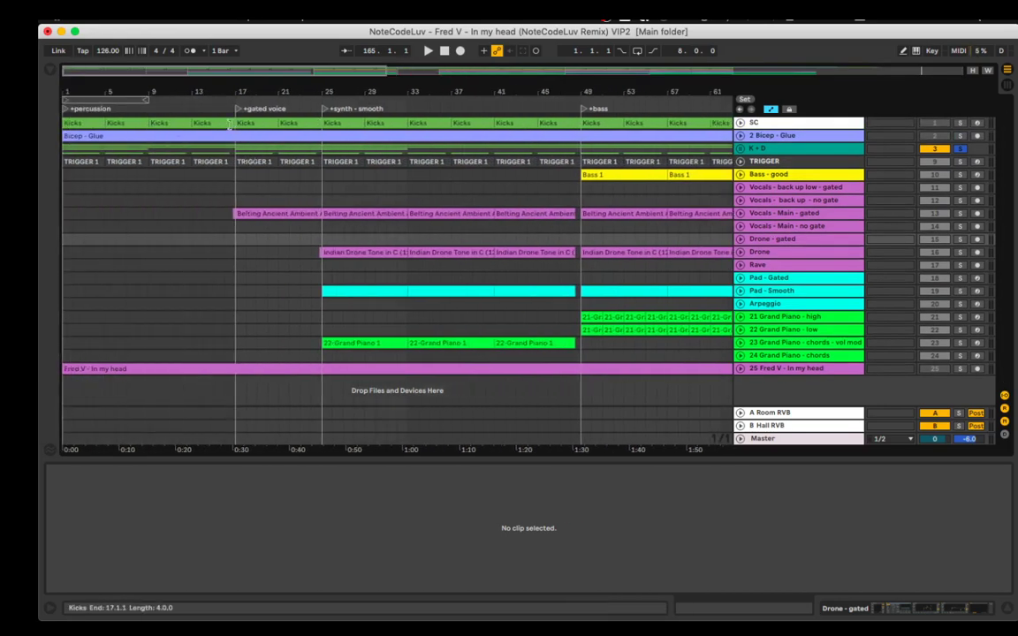
{"action": "scroll", "coordinate": [234, 214], "scroll_direction": "up", "scroll_amount": 2}
{"action": "scroll", "coordinate": [233, 214], "scroll_direction": "up", "scroll_amount": 8}
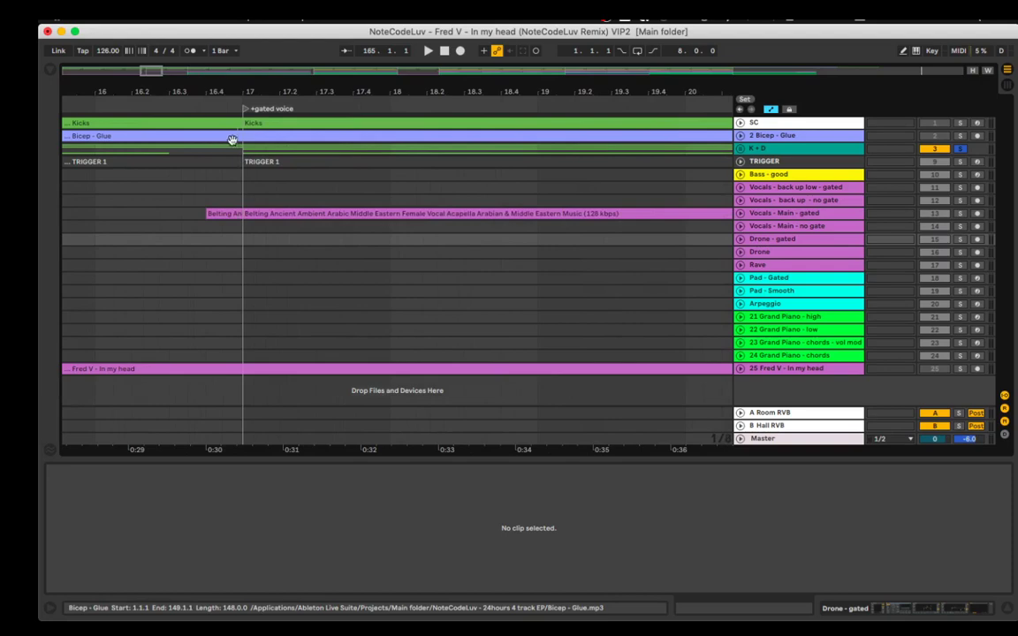
{"action": "left_click", "coordinate": [961, 147]}
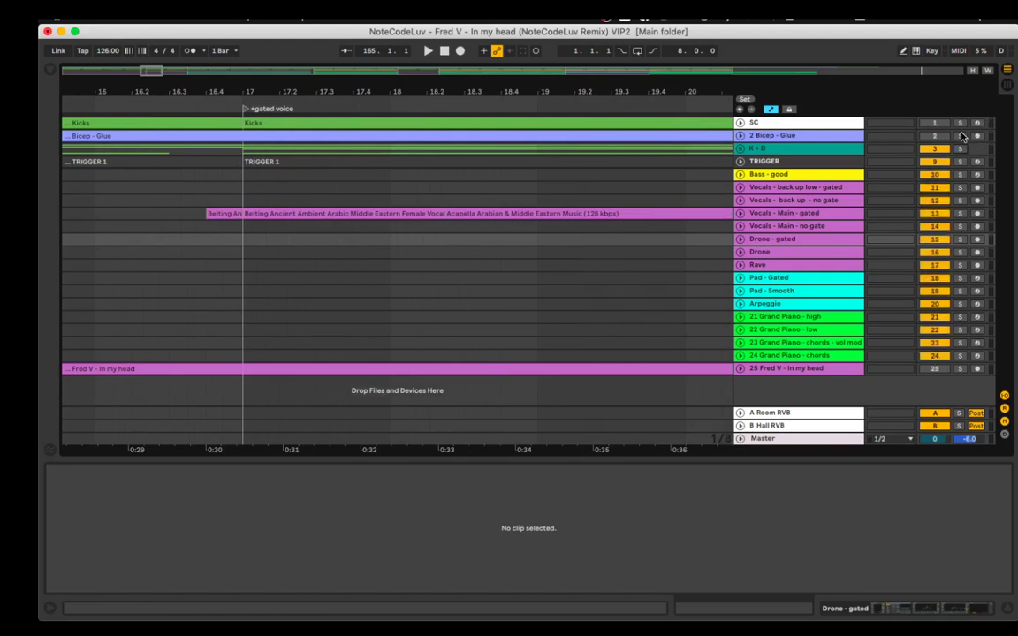
{"action": "left_click", "coordinate": [961, 135]}
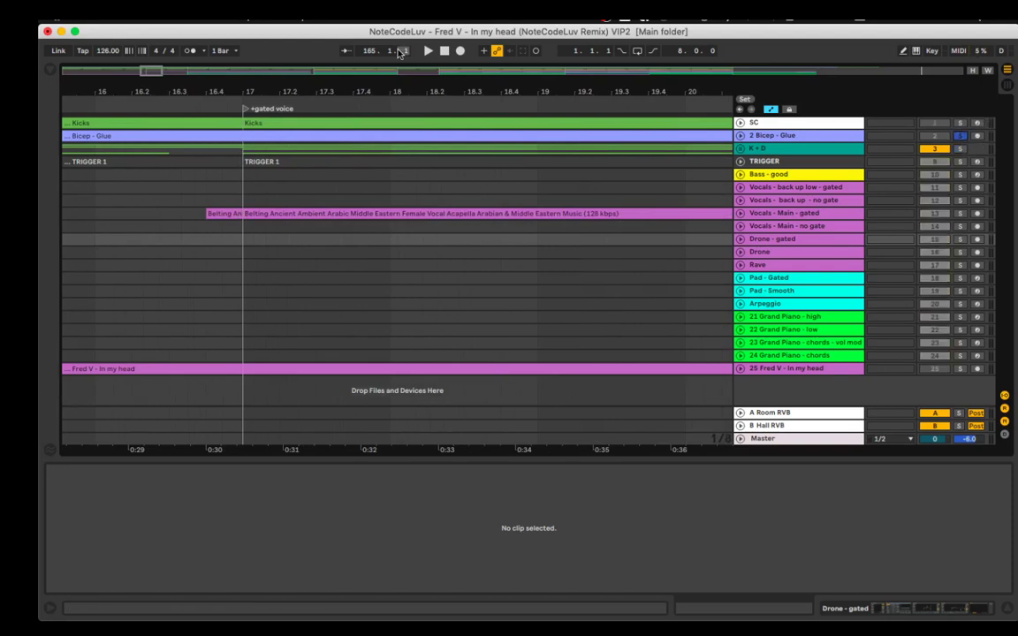
{"action": "left_click", "coordinate": [181, 99]}
{"action": "left_click", "coordinate": [152, 103]}
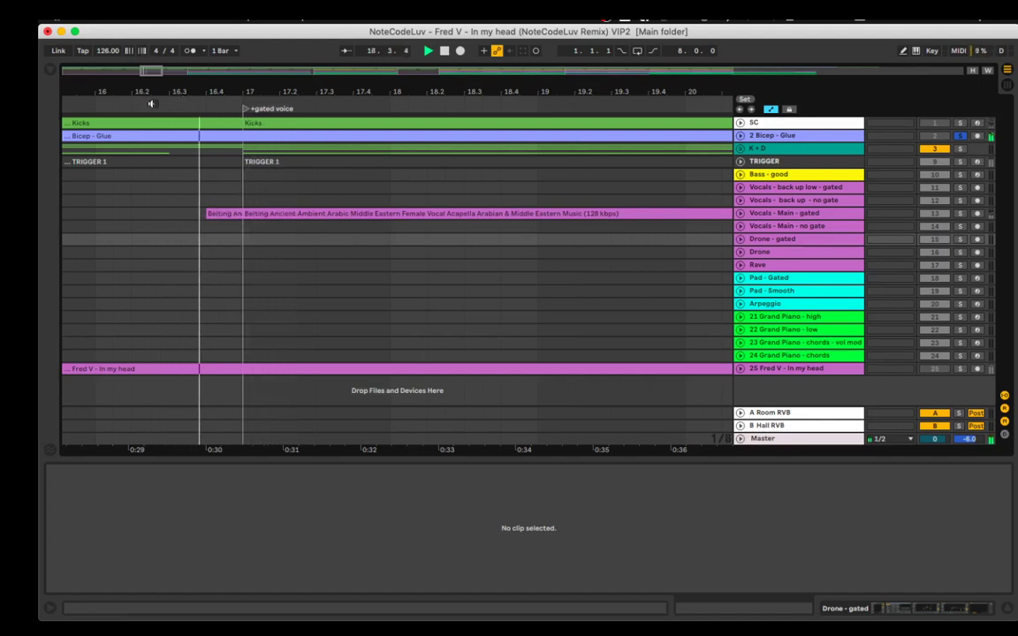
Stop the Bicep - Glue playback, audition the soloed Vocals - Main - gated track from the +gated voice section, and clear its solo.
{"action": "key", "text": "space"}
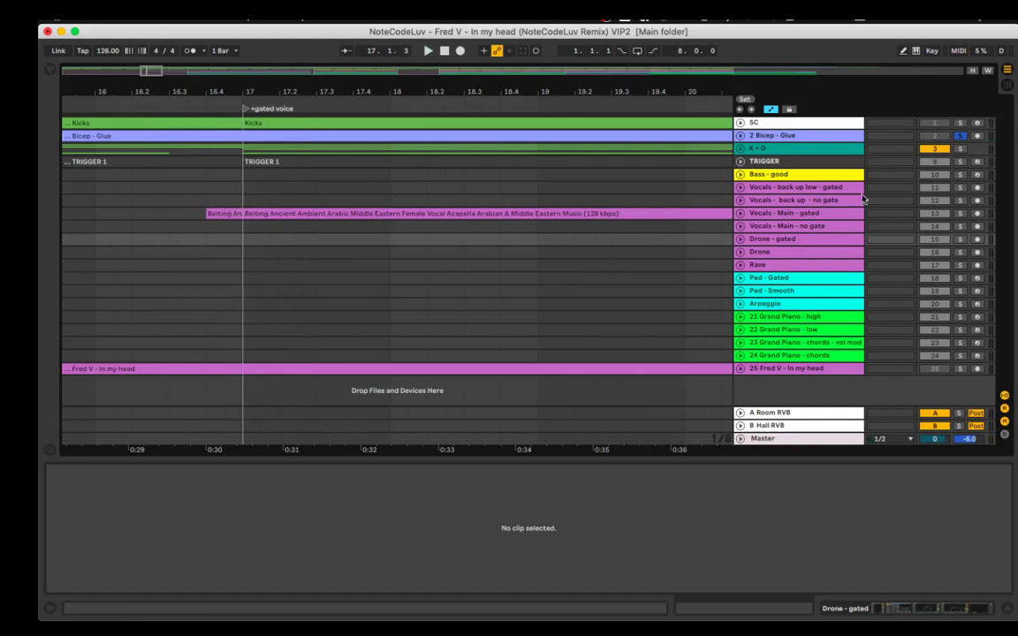
{"action": "left_click", "coordinate": [961, 213]}
{"action": "left_click", "coordinate": [186, 97]}
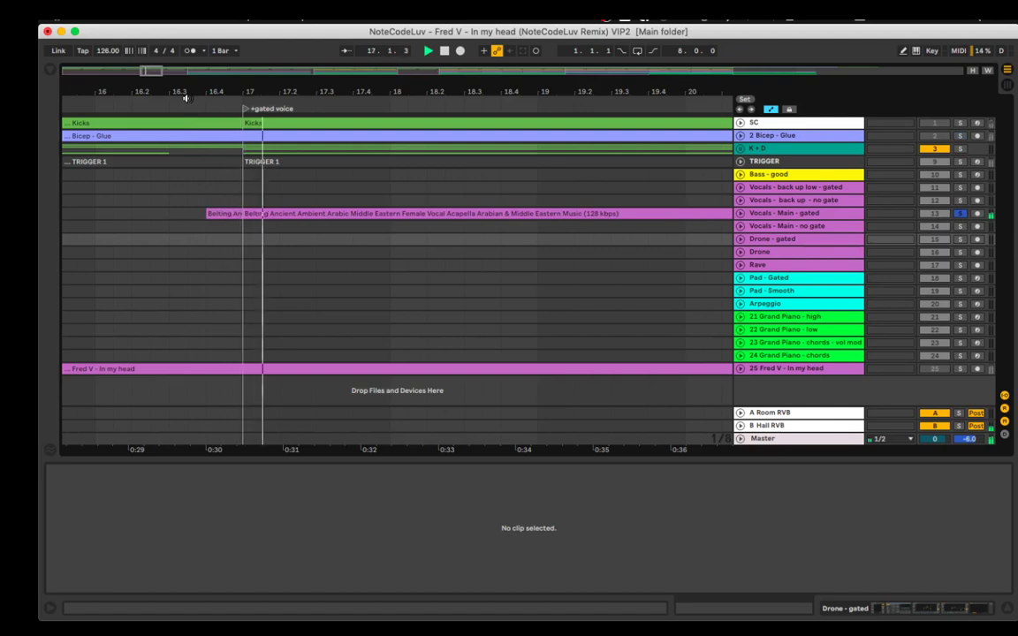
{"action": "left_click", "coordinate": [961, 213]}
Solo the Drone track and play it from the +synth - smooth marker at bar 25.
{"action": "scroll", "coordinate": [622, 246], "scroll_direction": "down", "scroll_amount": 5}
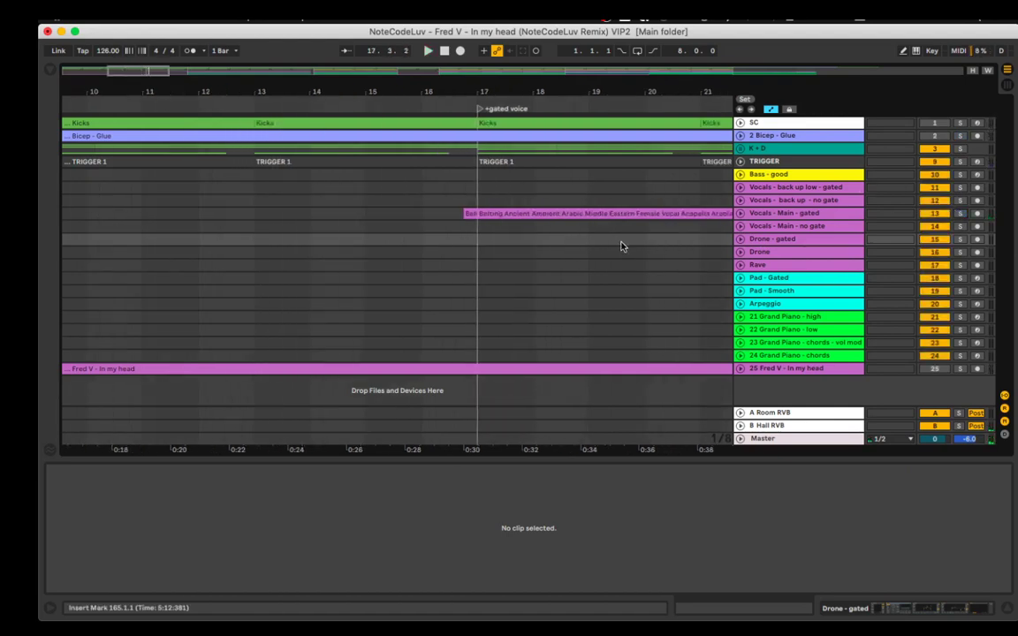
{"action": "scroll", "coordinate": [311, 264], "scroll_direction": "down", "scroll_amount": 4}
{"action": "scroll", "coordinate": [345, 264], "scroll_direction": "right", "scroll_amount": 6}
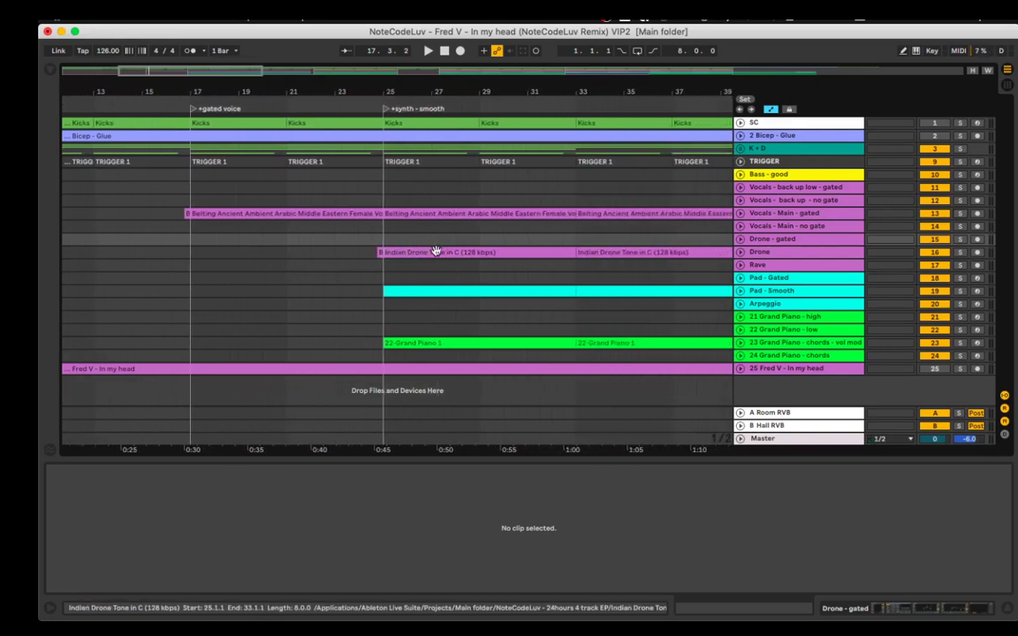
{"action": "left_click", "coordinate": [960, 252]}
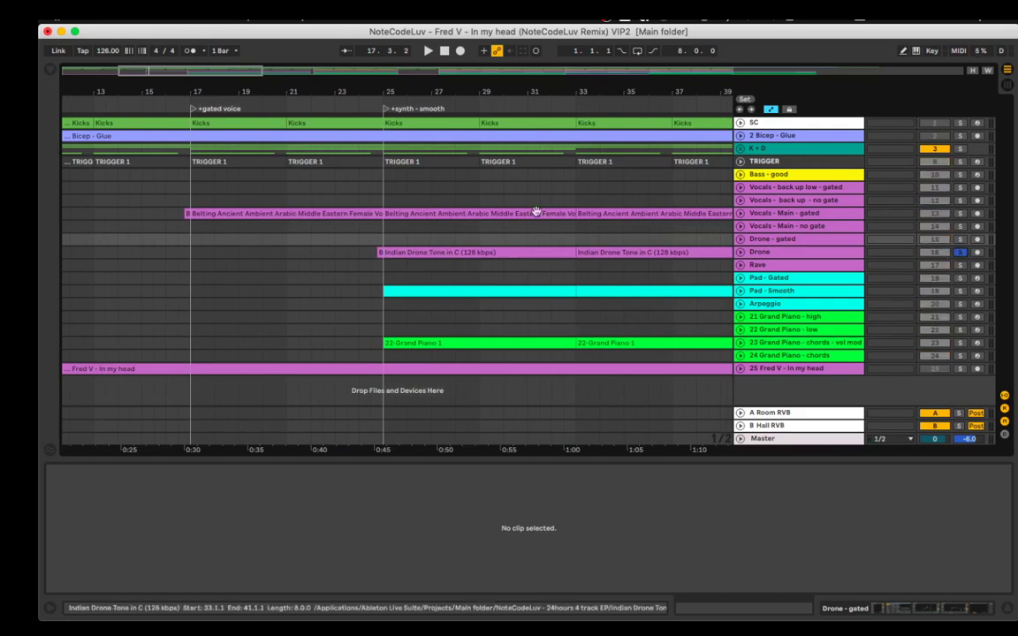
{"action": "left_click", "coordinate": [385, 109]}
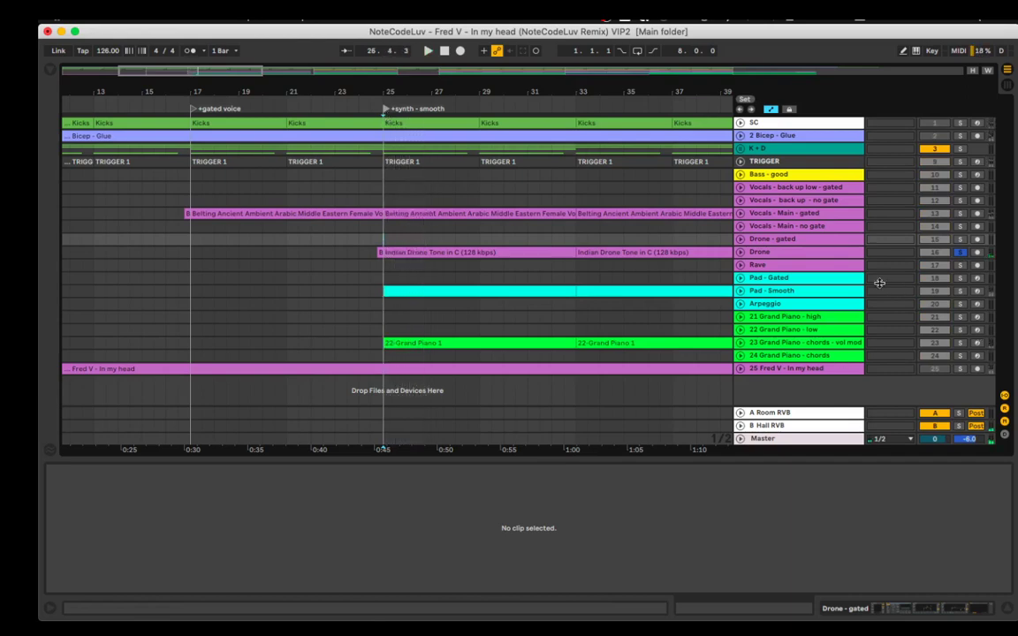
Solo the Pad - Smooth track instead of Drone, play it from the +synth - smooth marker, and stop playback.
{"action": "left_click", "coordinate": [961, 293]}
{"action": "key", "text": "space"}
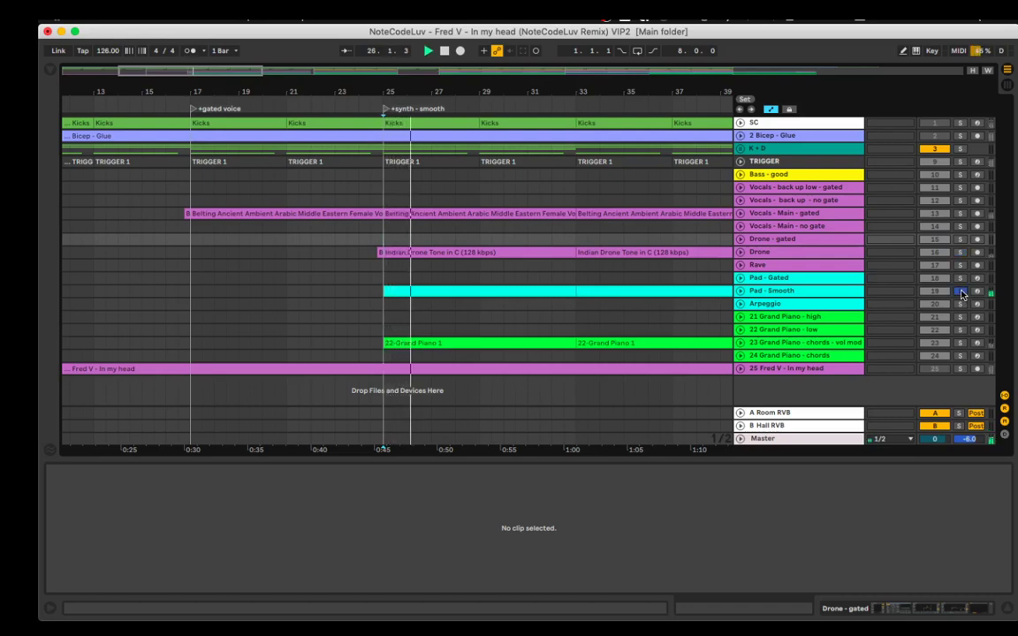
{"action": "left_click", "coordinate": [962, 293]}
{"action": "left_click", "coordinate": [961, 293]}
{"action": "key", "text": "space"}
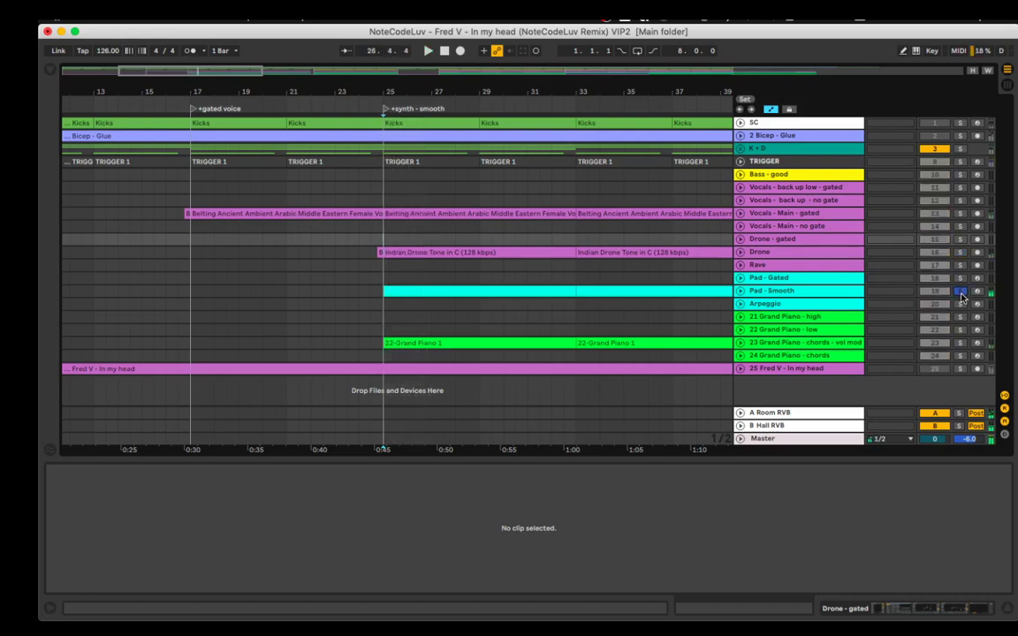
Solo the Bicep - Glue reference instead of Pad - Smooth and play its matching passage from the +synth - smooth marker.
{"action": "left_click", "coordinate": [961, 137]}
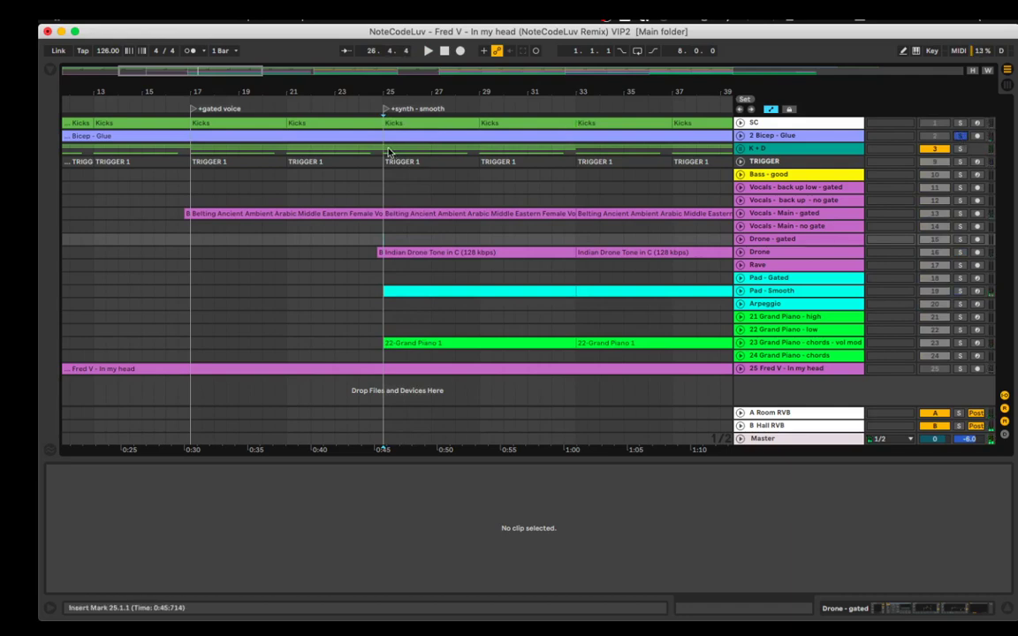
{"action": "left_click", "coordinate": [385, 110]}
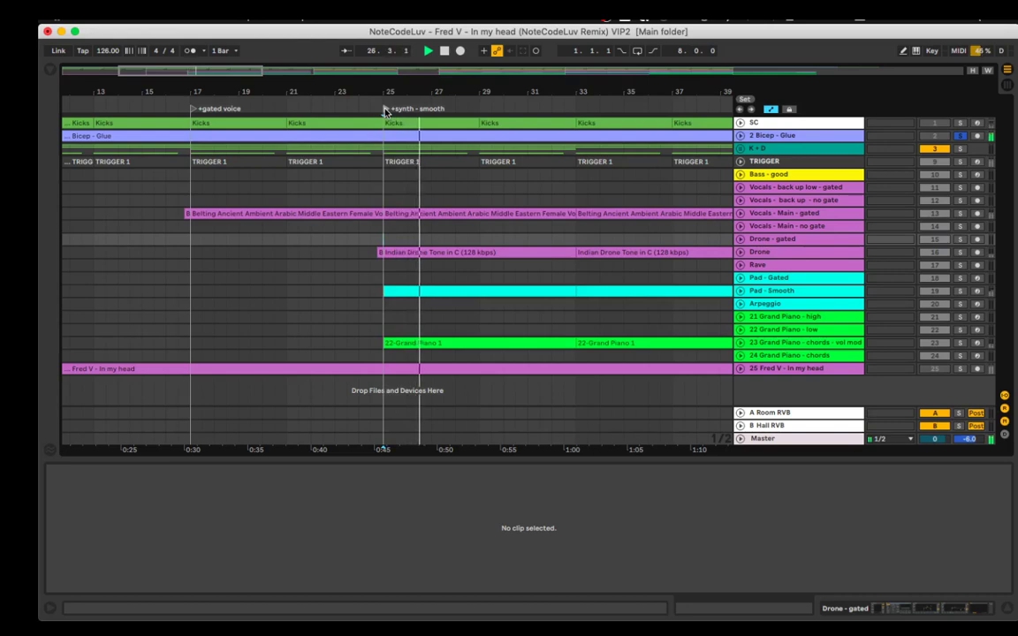
{"action": "left_click", "coordinate": [384, 109]}
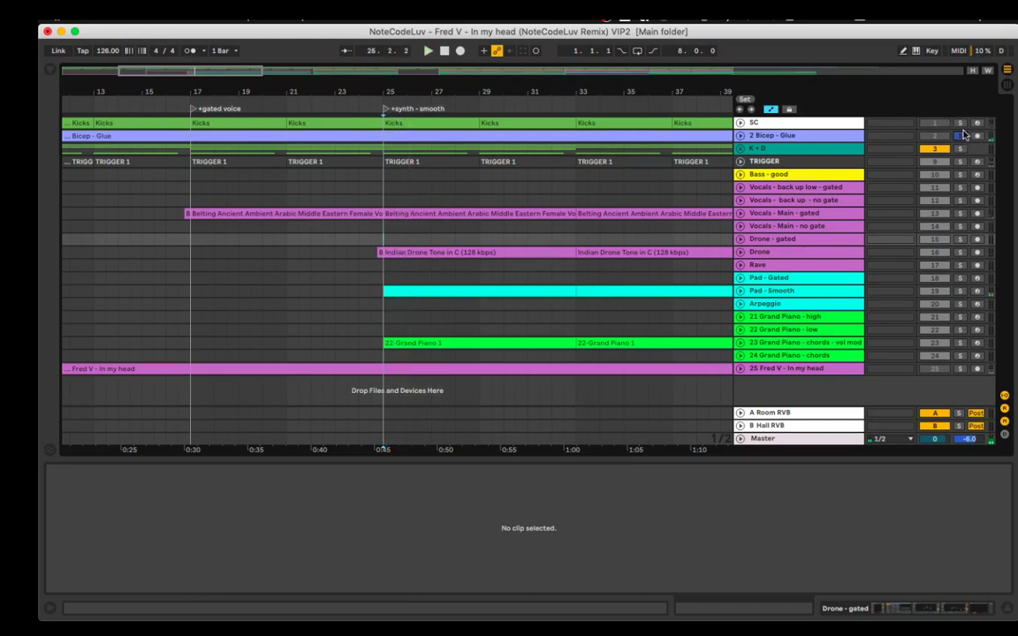
Switch the solo back from Bicep - Glue to Pad - Smooth and replay the start of the +synth - smooth section.
{"action": "key", "text": "space"}
{"action": "key", "text": "space"}
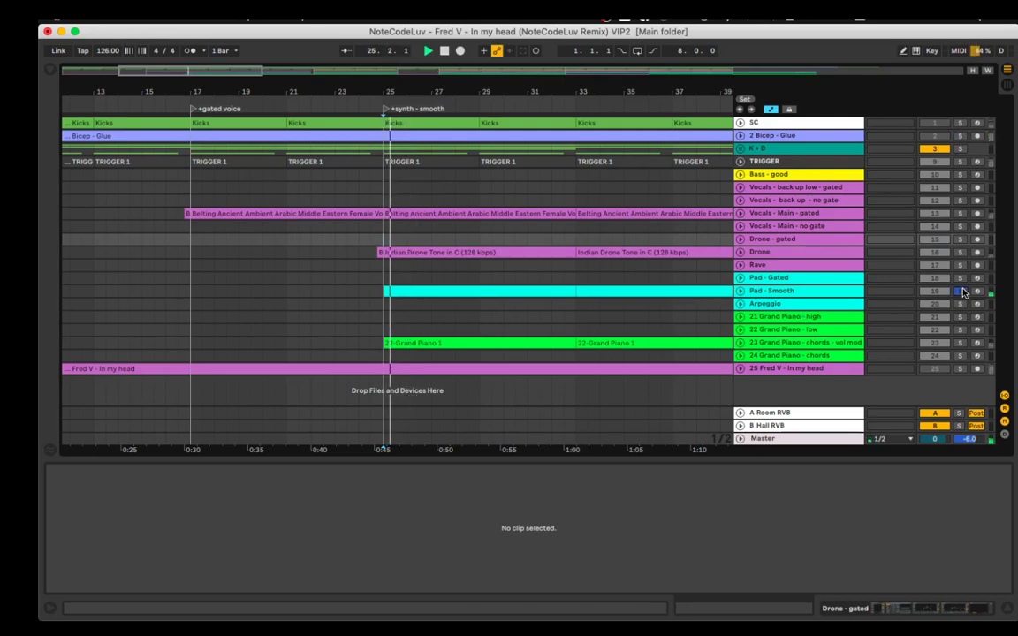
{"action": "key", "text": "space"}
Unfold the Pad - Smooth track, examine its chord clips from the +synth - smooth section onward, and fold it.
{"action": "left_click", "coordinate": [741, 291]}
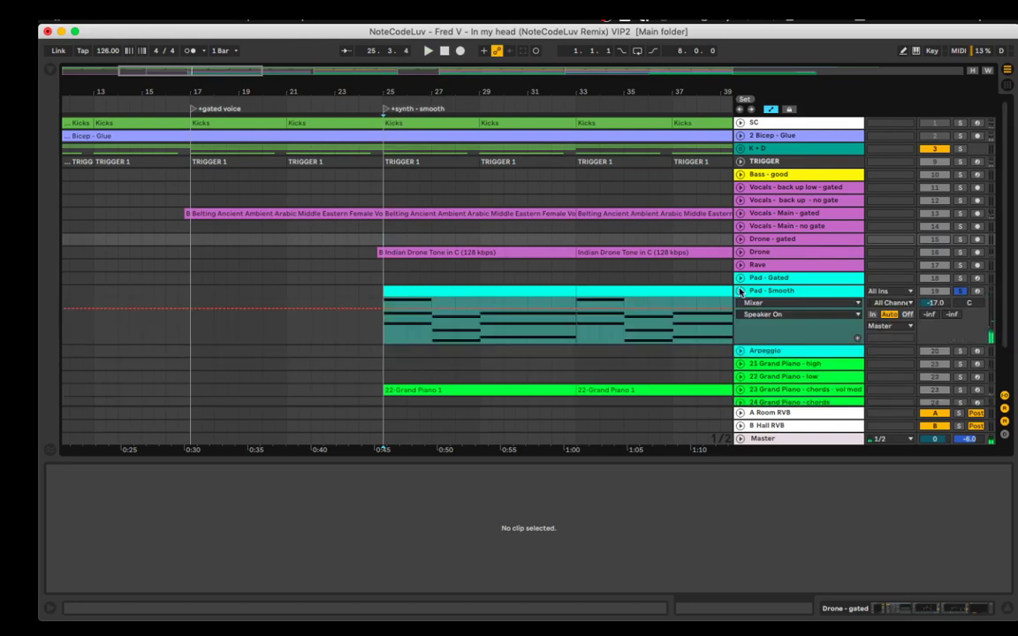
{"action": "scroll", "coordinate": [487, 301], "scroll_direction": "right", "scroll_amount": 2}
{"action": "scroll", "coordinate": [488, 302], "scroll_direction": "down", "scroll_amount": 5}
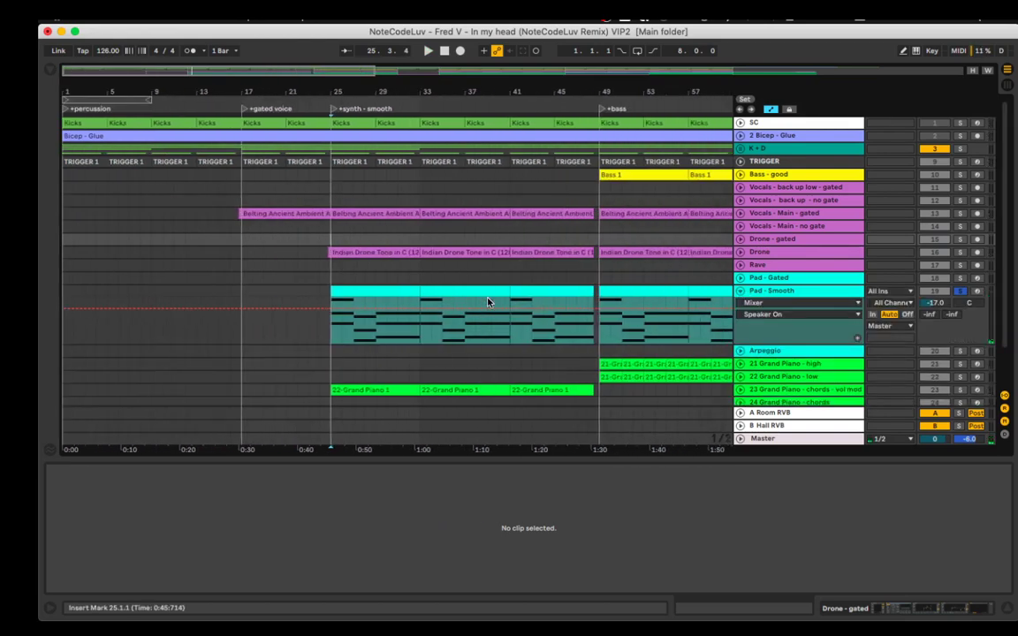
{"action": "scroll", "coordinate": [488, 302], "scroll_direction": "up", "scroll_amount": 4}
{"action": "scroll", "coordinate": [488, 302], "scroll_direction": "left", "scroll_amount": 3}
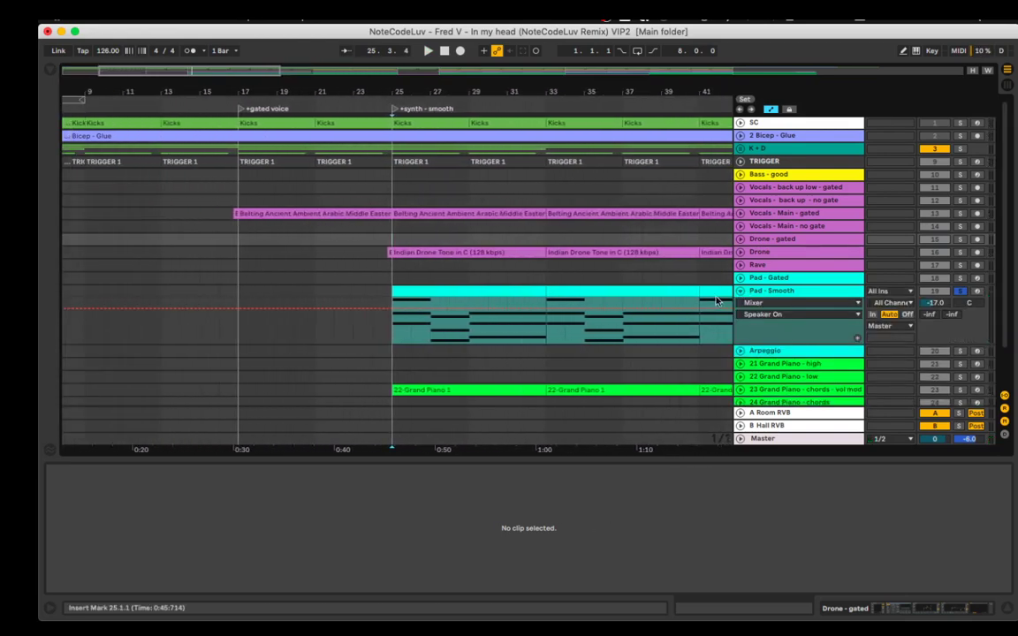
{"action": "left_click", "coordinate": [742, 292]}
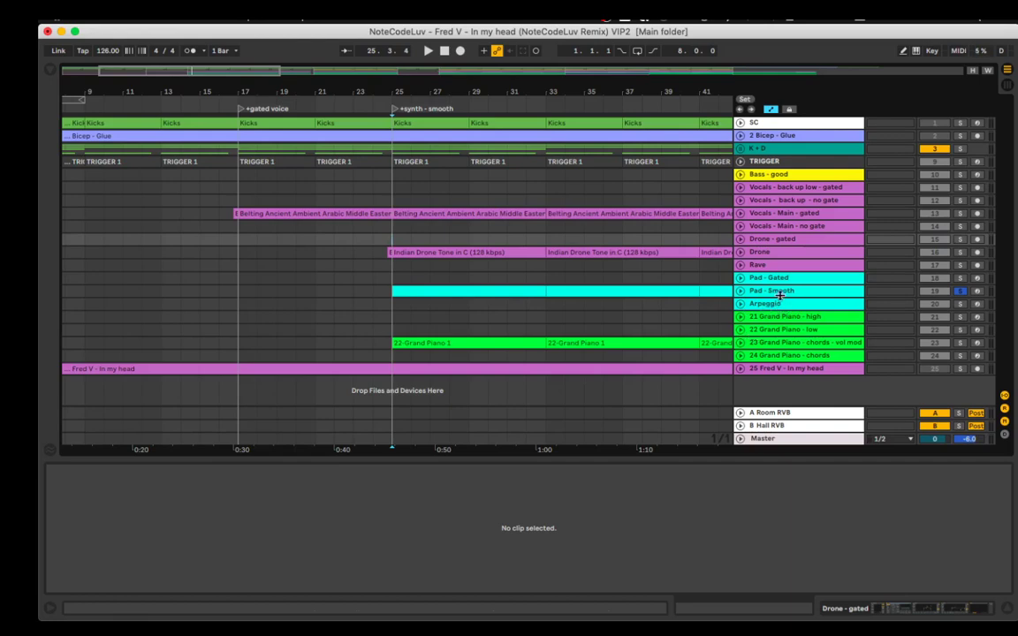
Unfold the Arpeggio track, examine its F1 Freq automation and its device chain from Arpeggiator to EQ Eight, and fold it.
{"action": "left_click", "coordinate": [742, 304]}
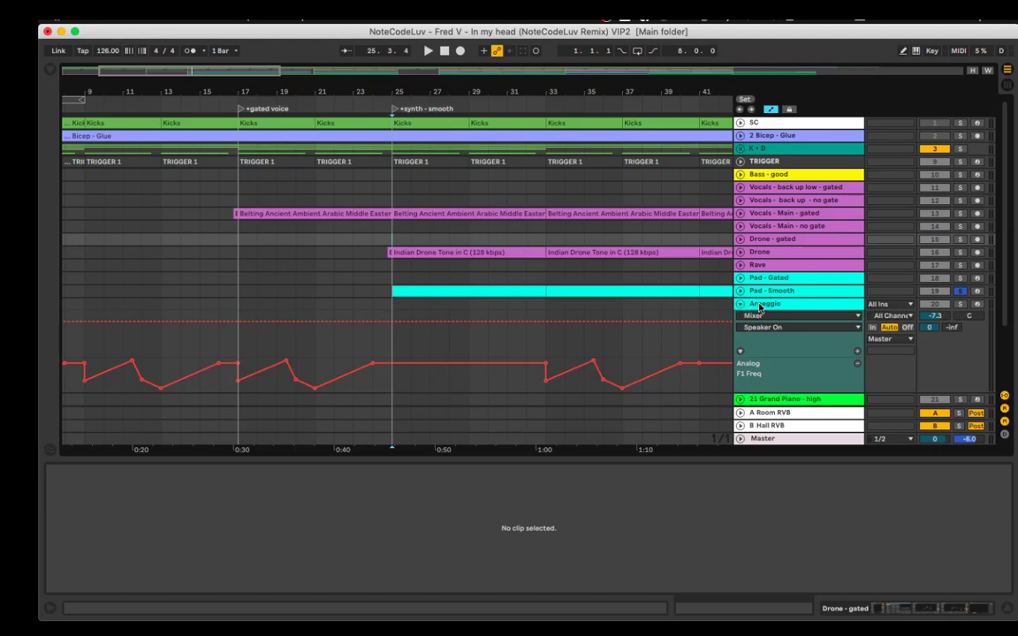
{"action": "left_click", "coordinate": [760, 306]}
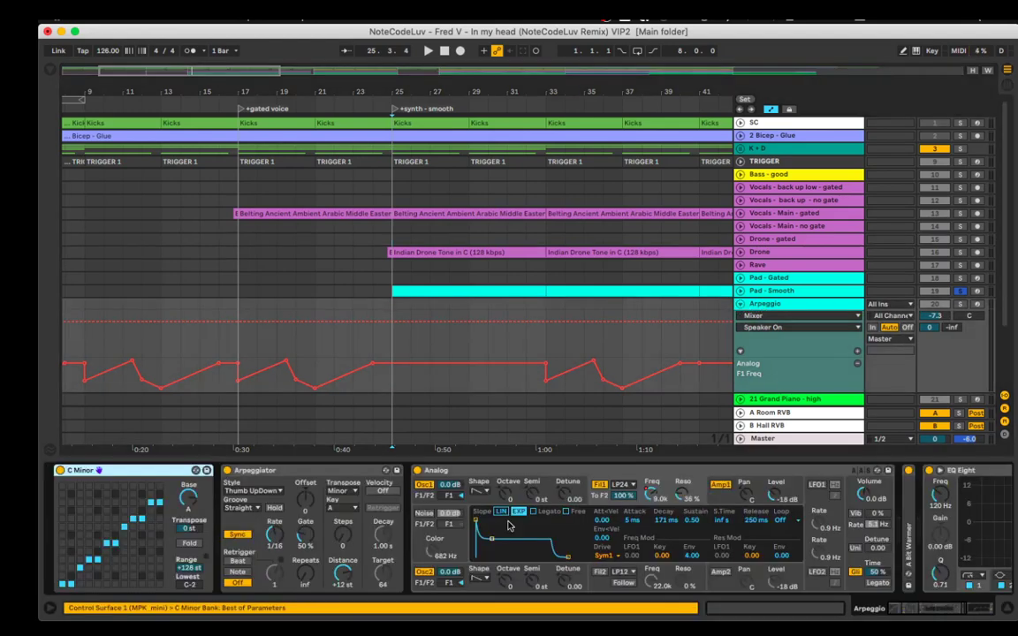
{"action": "scroll", "coordinate": [385, 361], "scroll_direction": "right", "scroll_amount": 5}
{"action": "scroll", "coordinate": [385, 360], "scroll_direction": "down", "scroll_amount": 5}
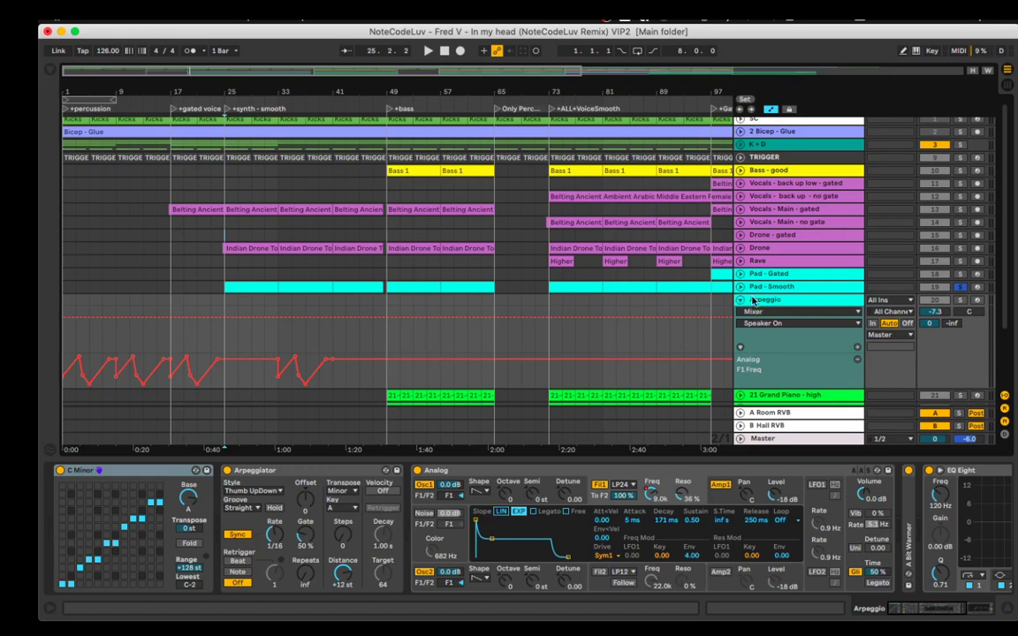
{"action": "scroll", "coordinate": [705, 494], "scroll_direction": "right", "scroll_amount": 5}
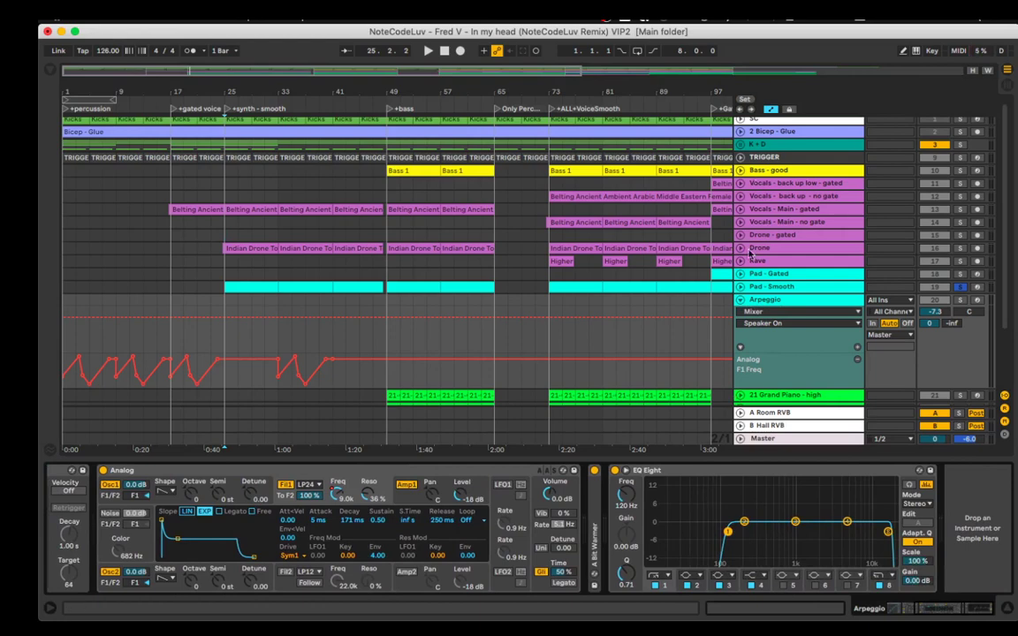
{"action": "left_click", "coordinate": [740, 302]}
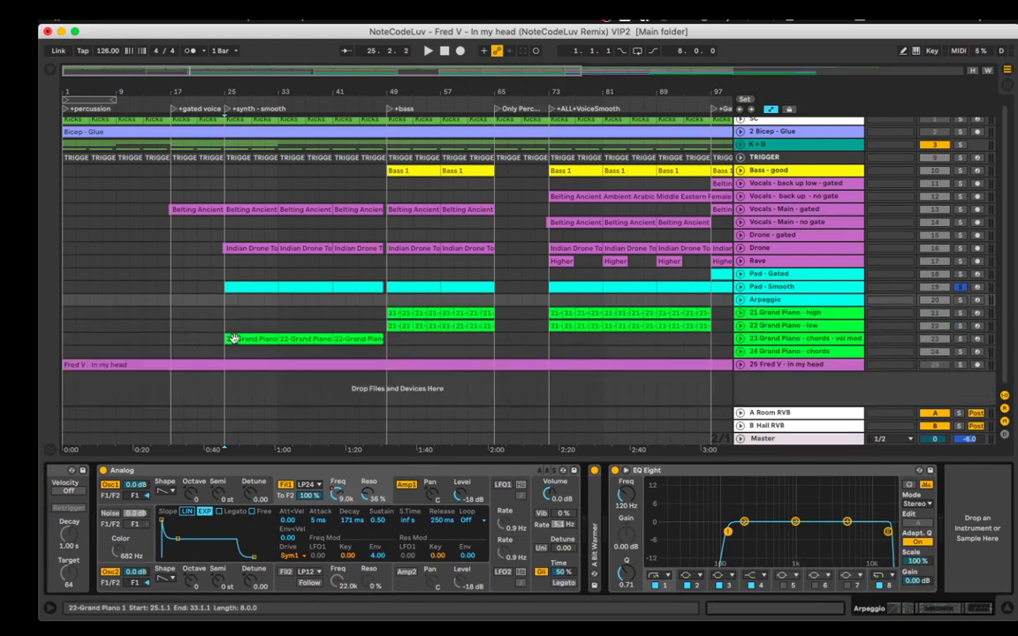
Unfold the 23 Grand Piano - chords - vol mod track, audition it soloed with its volume automation from +synth - smooth, and clear the solo.
{"action": "left_click", "coordinate": [742, 339]}
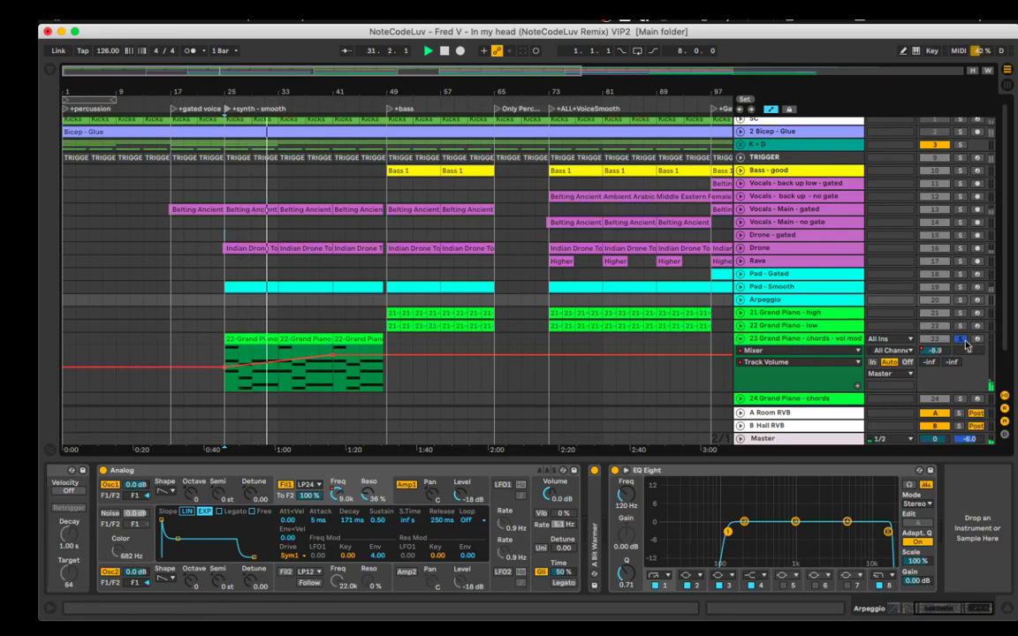
{"action": "scroll", "coordinate": [420, 350], "scroll_direction": "down", "scroll_amount": 3}
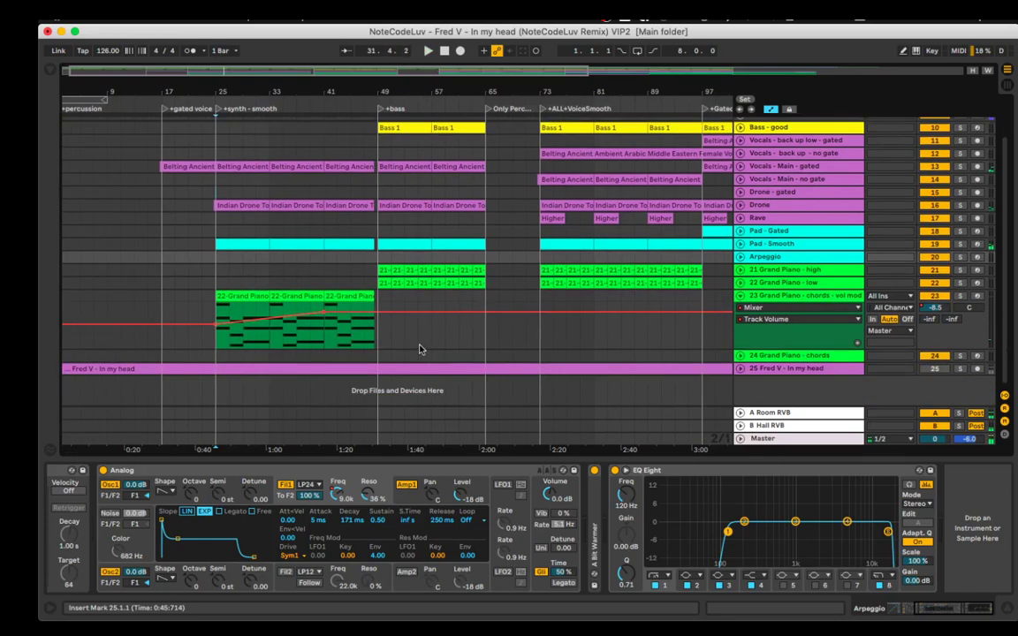
{"action": "scroll", "coordinate": [420, 350], "scroll_direction": "up", "scroll_amount": 2}
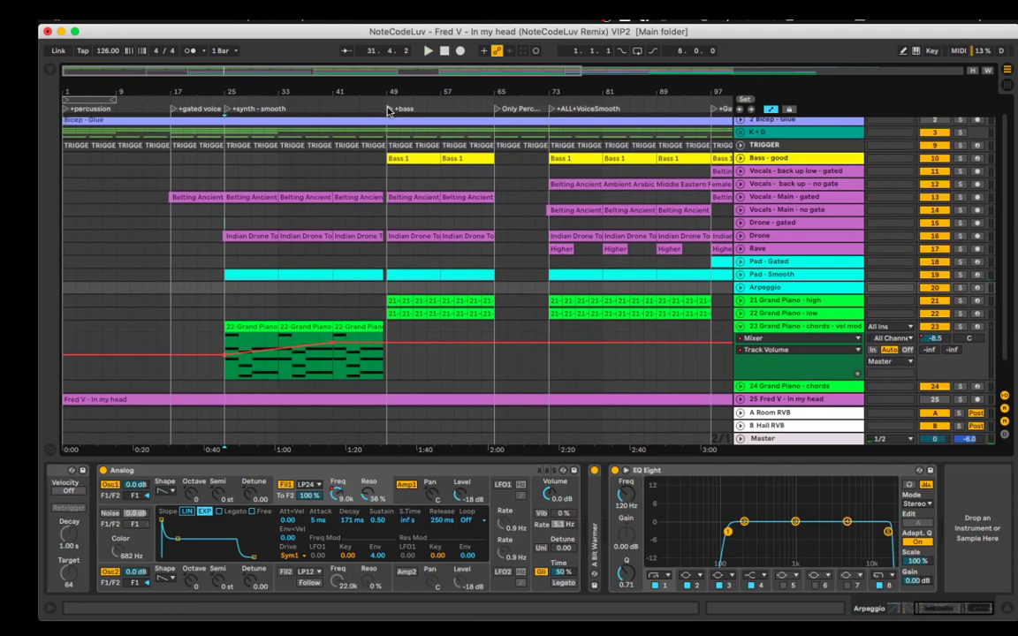
Solo the 21 Grand Piano - high and 22 Grand Piano - low tracks and play them from the +bass marker.
{"action": "left_click", "coordinate": [961, 302]}
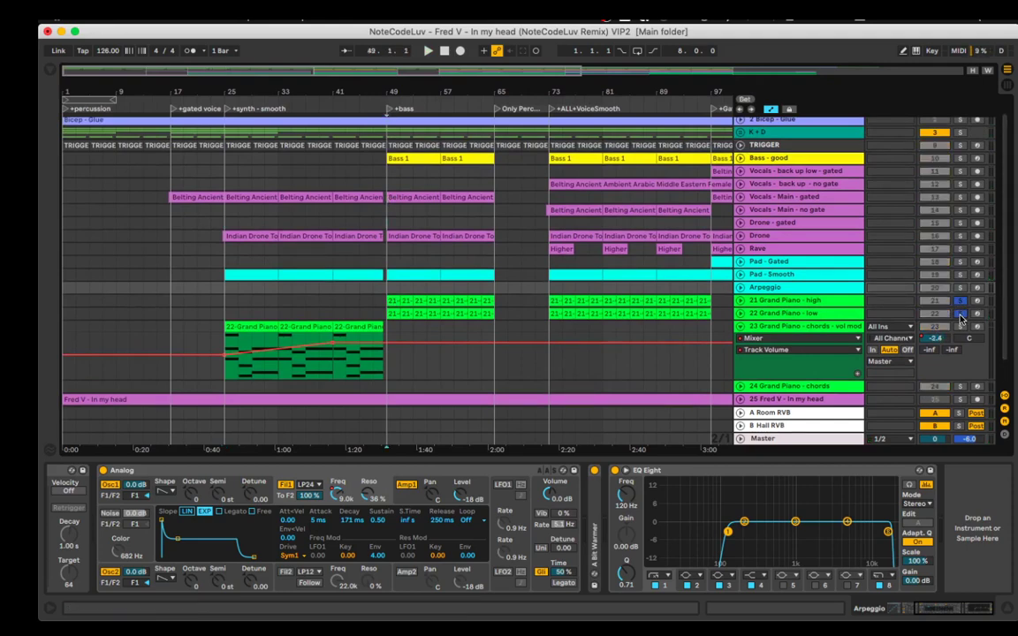
{"action": "key", "text": "space"}
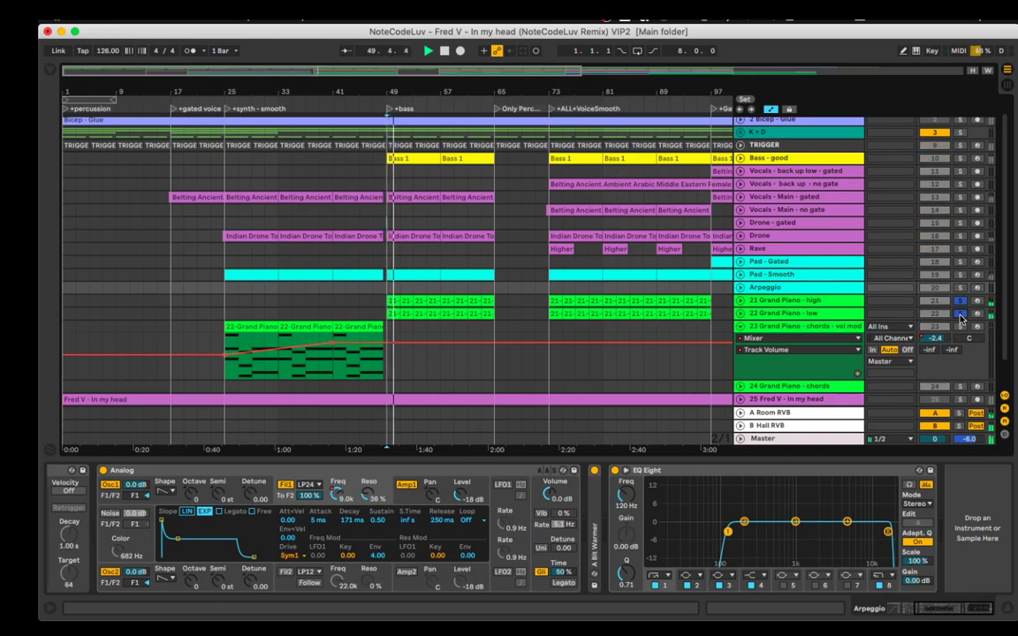
{"action": "key", "text": "space"}
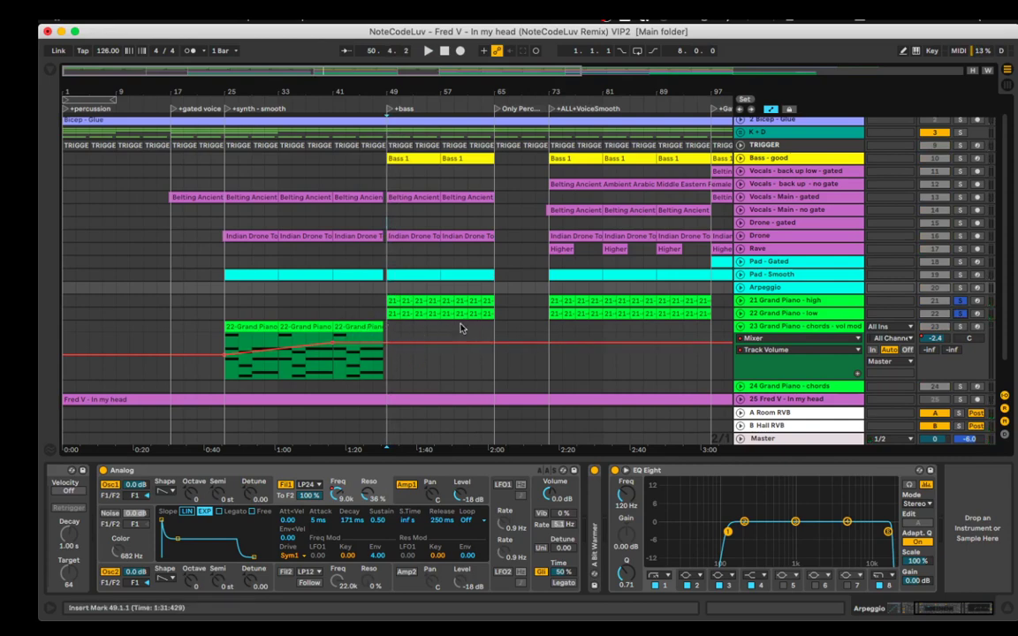
Look over the clip layout from the +bass section to the +Gated Voice x 2_layer section.
{"action": "scroll", "coordinate": [428, 332], "scroll_direction": "up", "scroll_amount": 1}
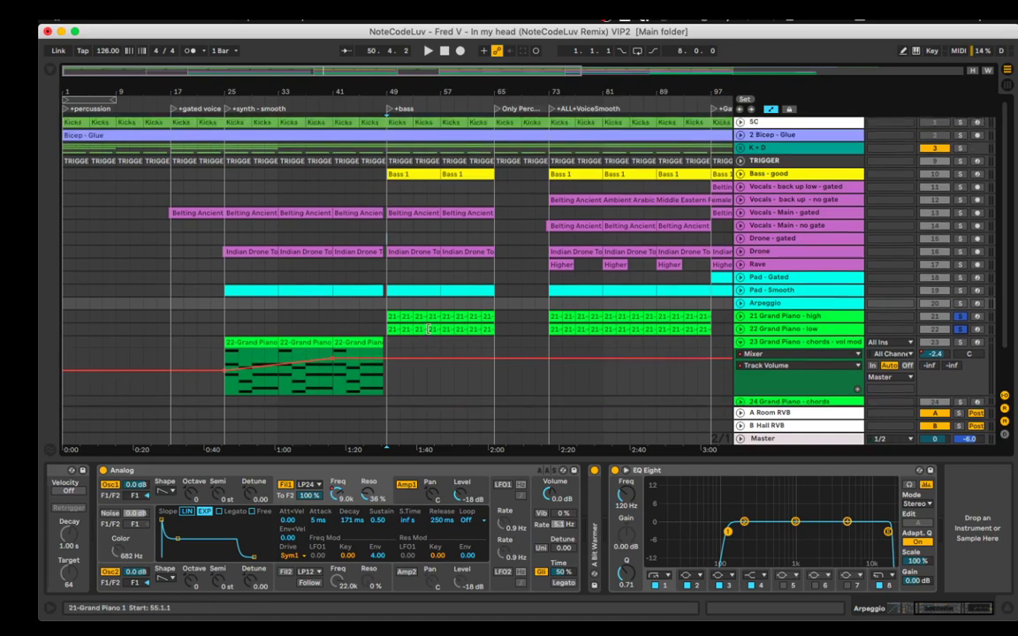
{"action": "scroll", "coordinate": [433, 318], "scroll_direction": "right", "scroll_amount": 2}
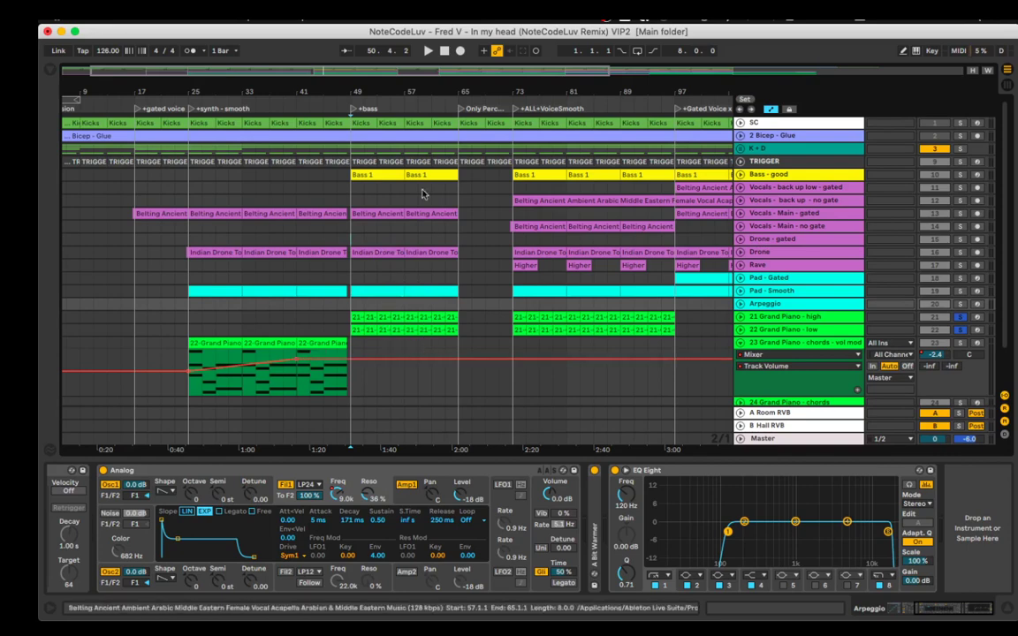
{"action": "scroll", "coordinate": [402, 159], "scroll_direction": "right", "scroll_amount": 5}
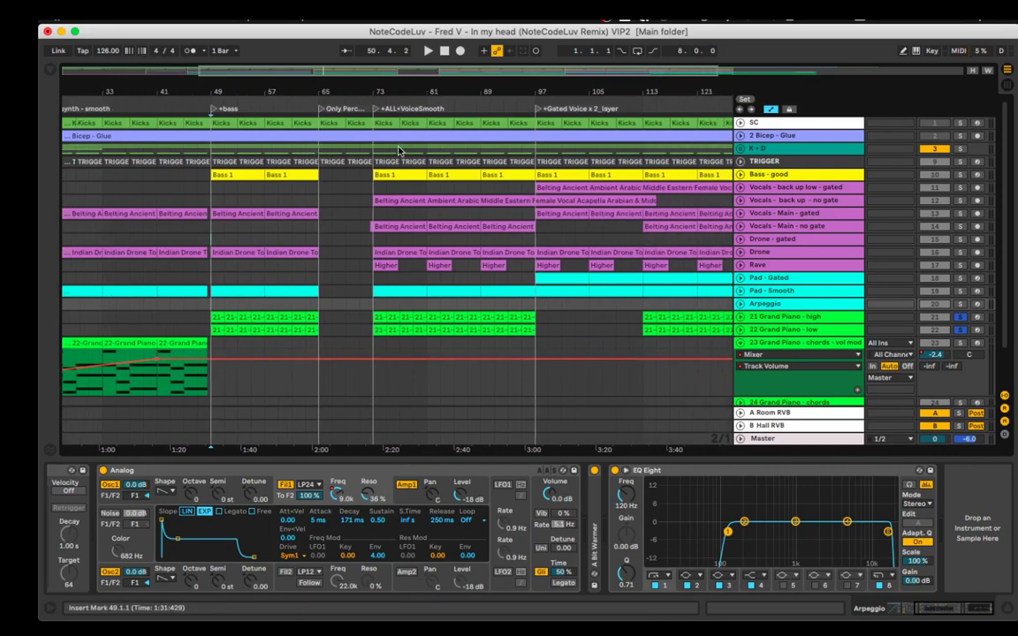
{"action": "scroll", "coordinate": [279, 347], "scroll_direction": "left", "scroll_amount": 2}
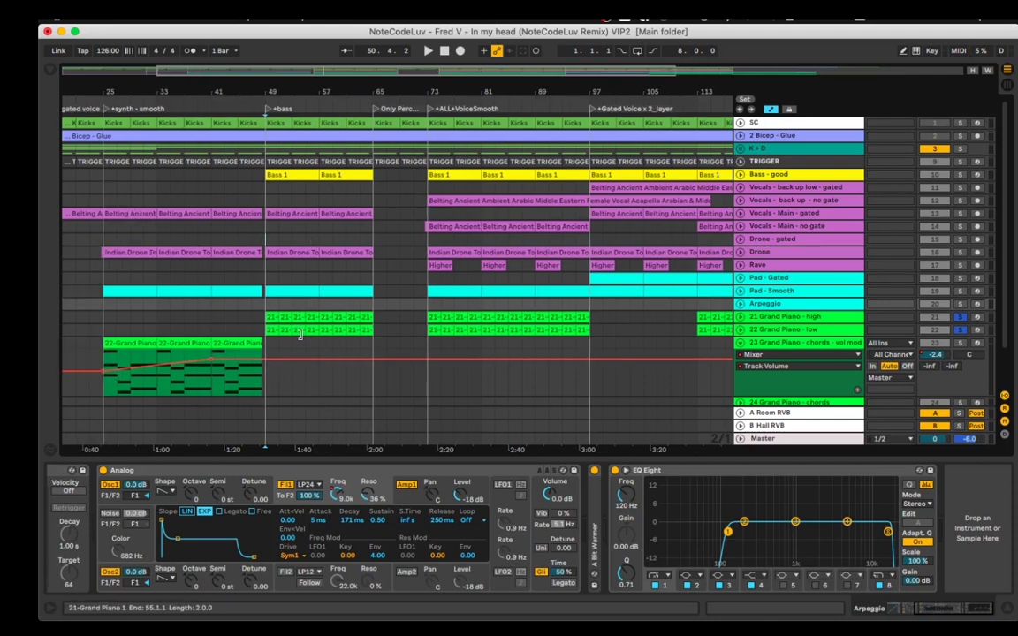
Switch to OBS to check the recording's audio levels, and return to the Ableton Live arrangement.
{"action": "mouse_move", "coordinate": [449, 608]}
{"action": "left_click", "coordinate": [563, 608]}
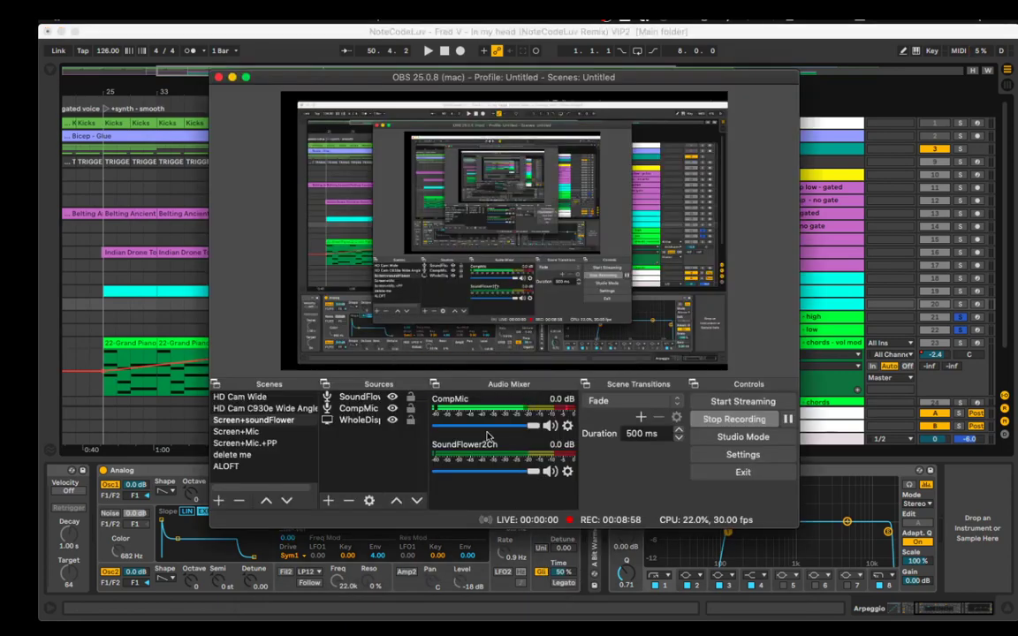
{"action": "left_click", "coordinate": [171, 308]}
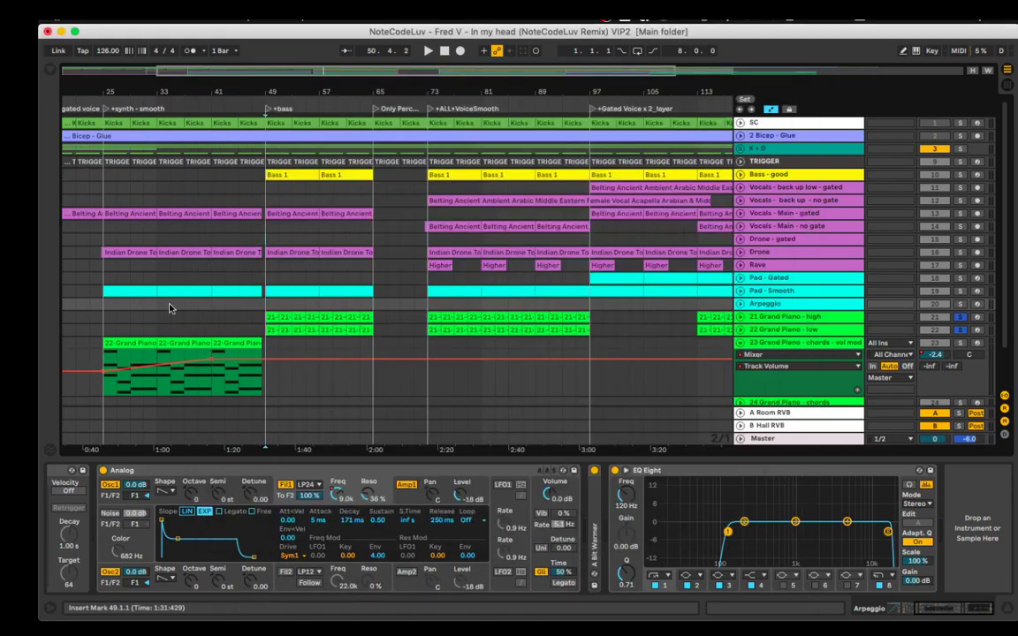
Look over the clip layout from the +synth - smooth section through +bass and Only Percussion to the +ALL+VoiceSmooth section.
{"action": "scroll", "coordinate": [371, 283], "scroll_direction": "right", "scroll_amount": 3}
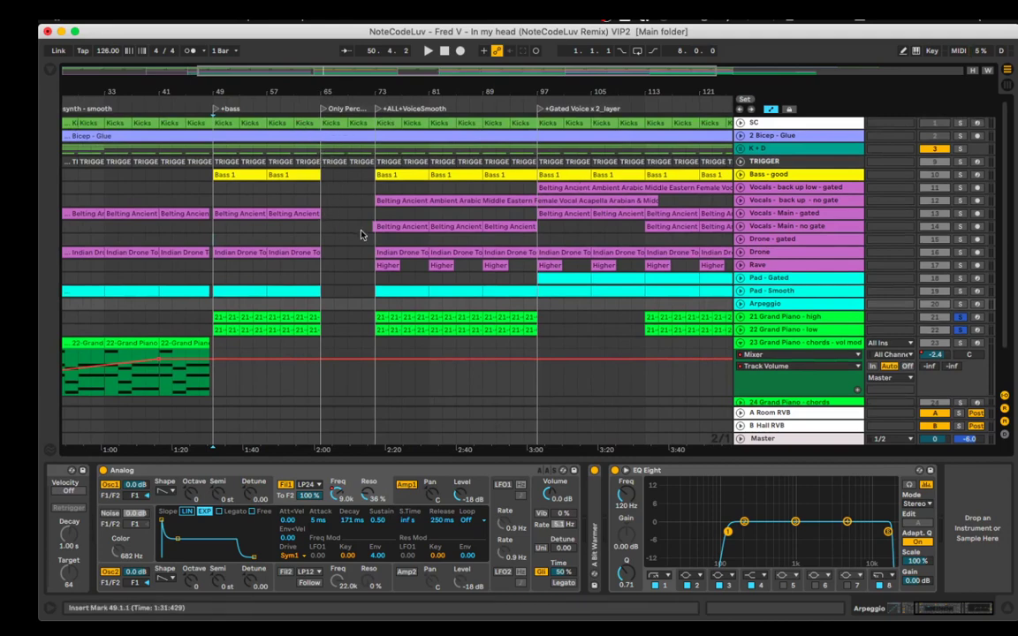
{"action": "scroll", "coordinate": [258, 226], "scroll_direction": "up", "scroll_amount": 4}
{"action": "scroll", "coordinate": [297, 212], "scroll_direction": "left", "scroll_amount": 3}
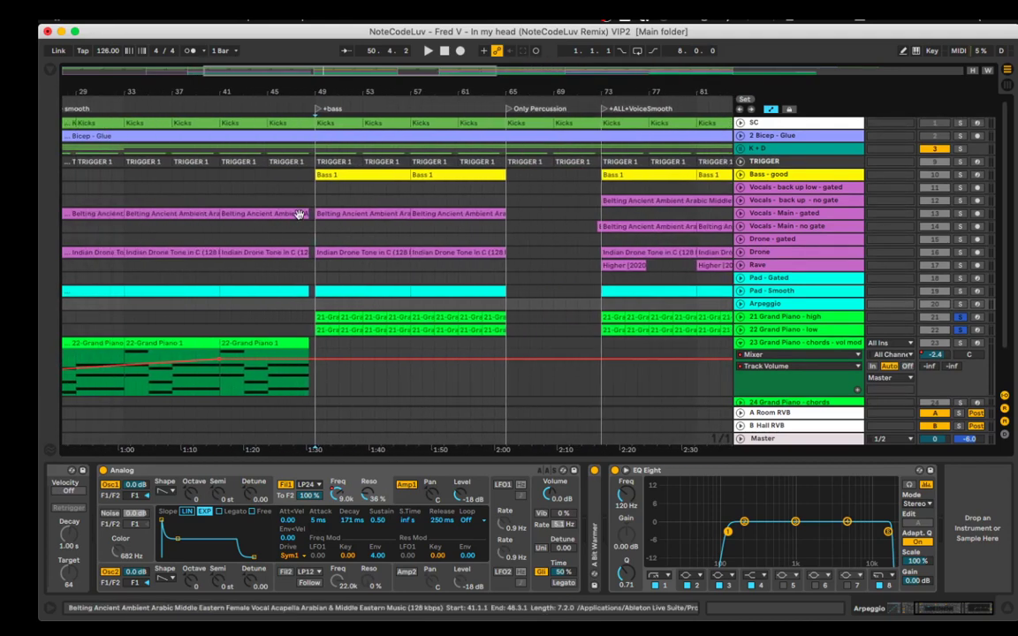
{"action": "scroll", "coordinate": [297, 212], "scroll_direction": "up", "scroll_amount": 5}
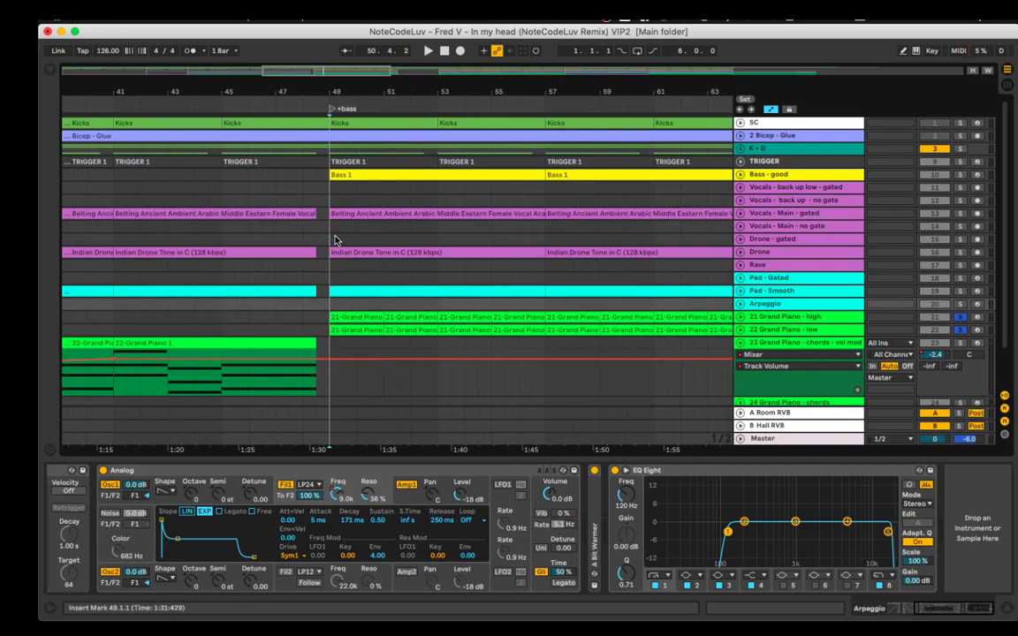
{"action": "scroll", "coordinate": [335, 241], "scroll_direction": "down", "scroll_amount": 3}
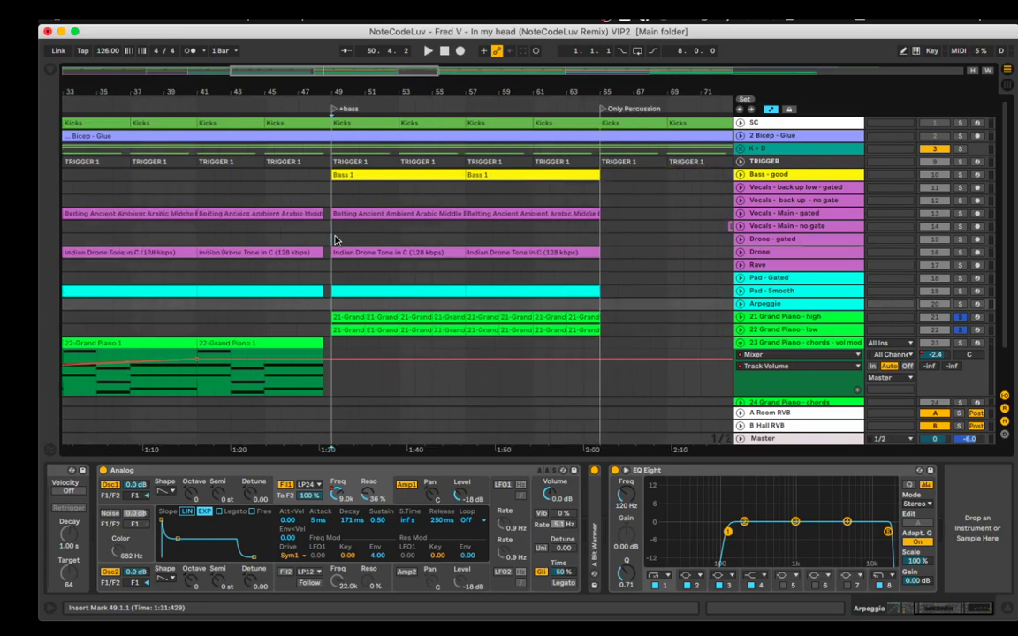
{"action": "scroll", "coordinate": [450, 180], "scroll_direction": "right", "scroll_amount": 5}
{"action": "scroll", "coordinate": [451, 181], "scroll_direction": "right", "scroll_amount": 4}
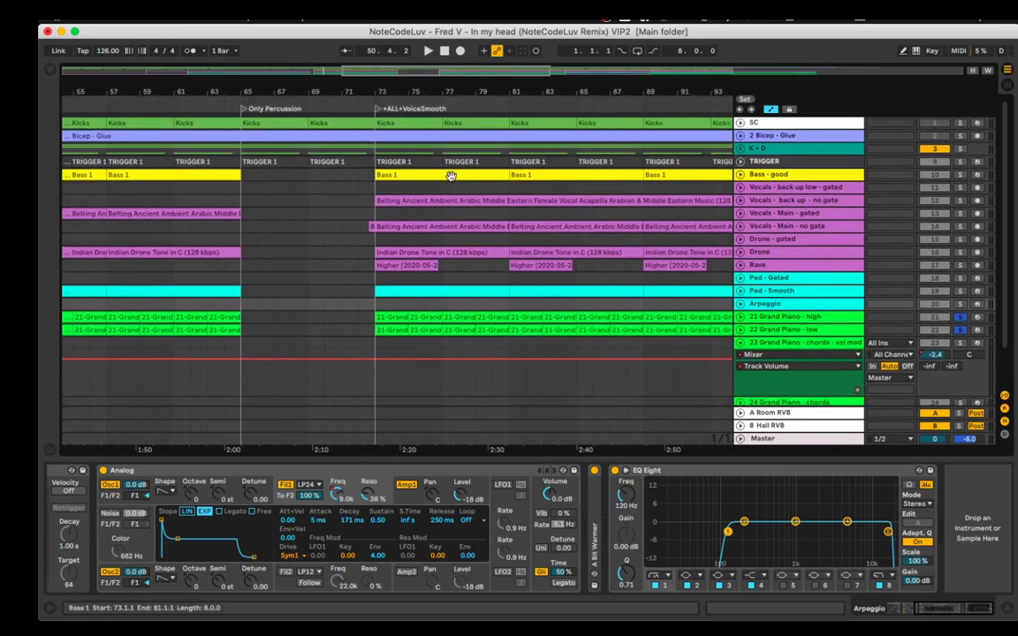
{"action": "scroll", "coordinate": [409, 175], "scroll_direction": "right", "scroll_amount": 3}
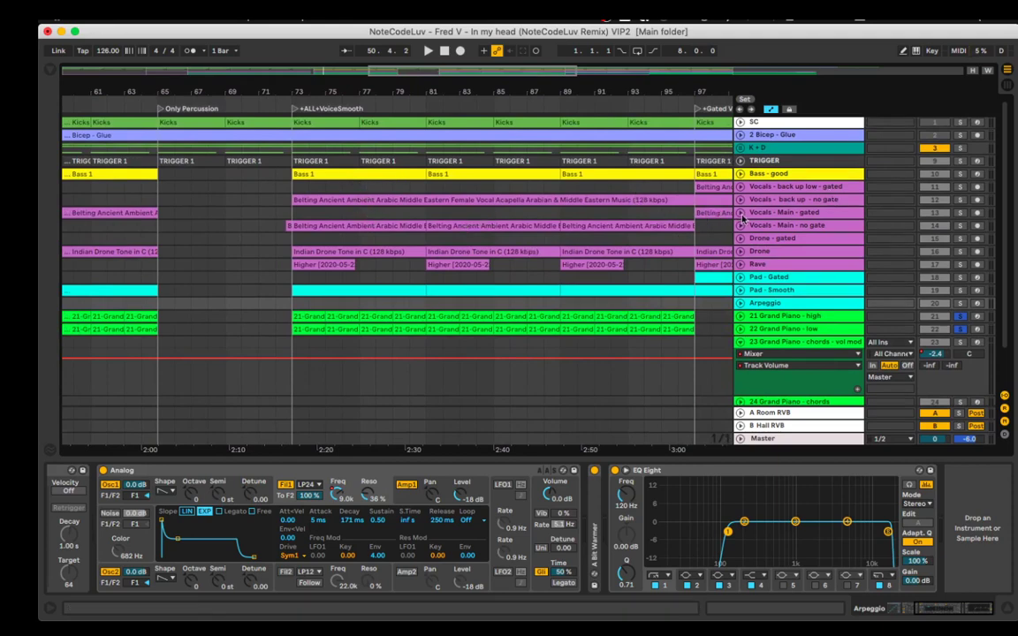
{"action": "scroll", "coordinate": [208, 204], "scroll_direction": "left", "scroll_amount": 3}
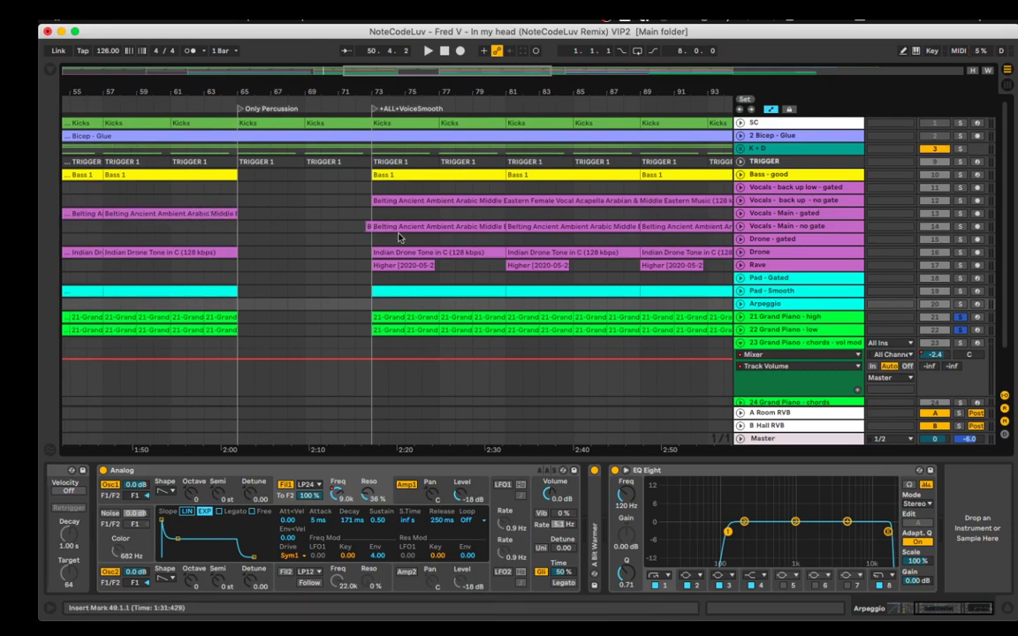
Unfold the Vocals - Main - no gate track, solo it with Vocals - Main - gated, and play from the +ALL+VoiceSmooth marker.
{"action": "left_click", "coordinate": [741, 226]}
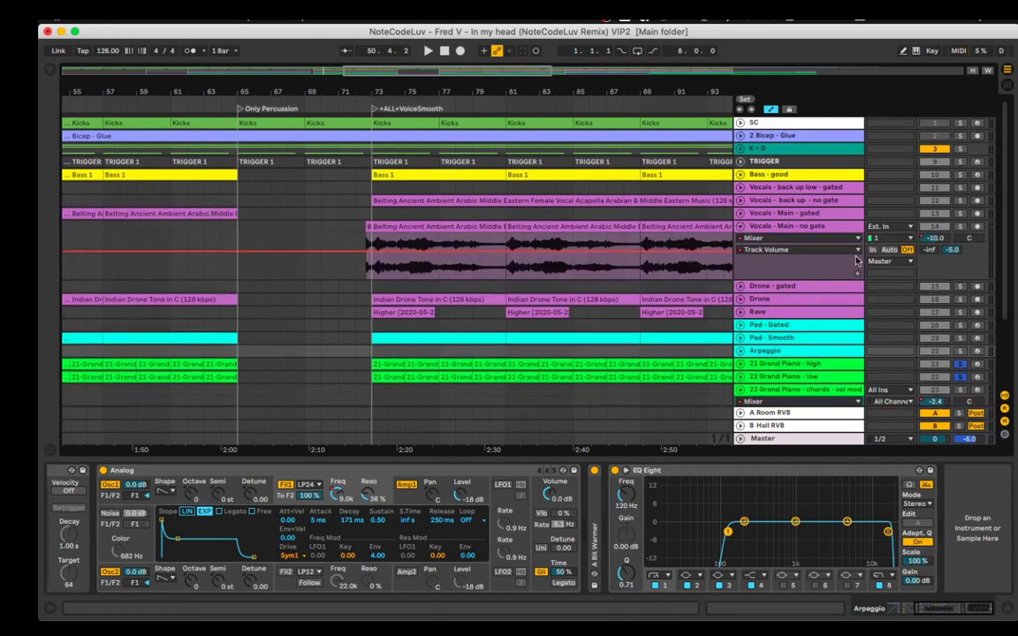
{"action": "left_click", "coordinate": [821, 227]}
{"action": "left_click", "coordinate": [961, 228]}
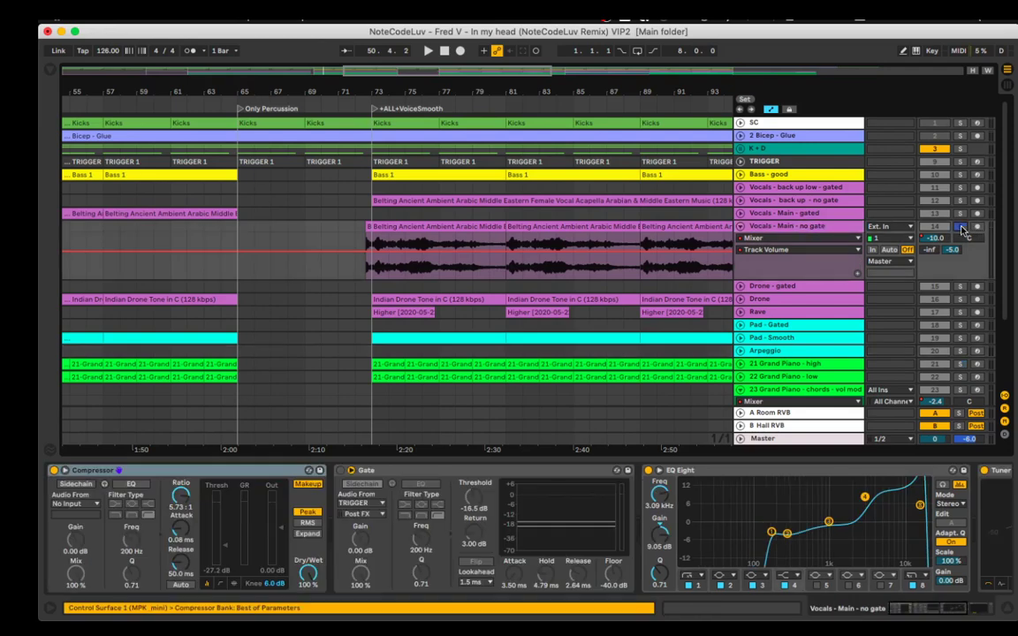
{"action": "key", "text": "space"}
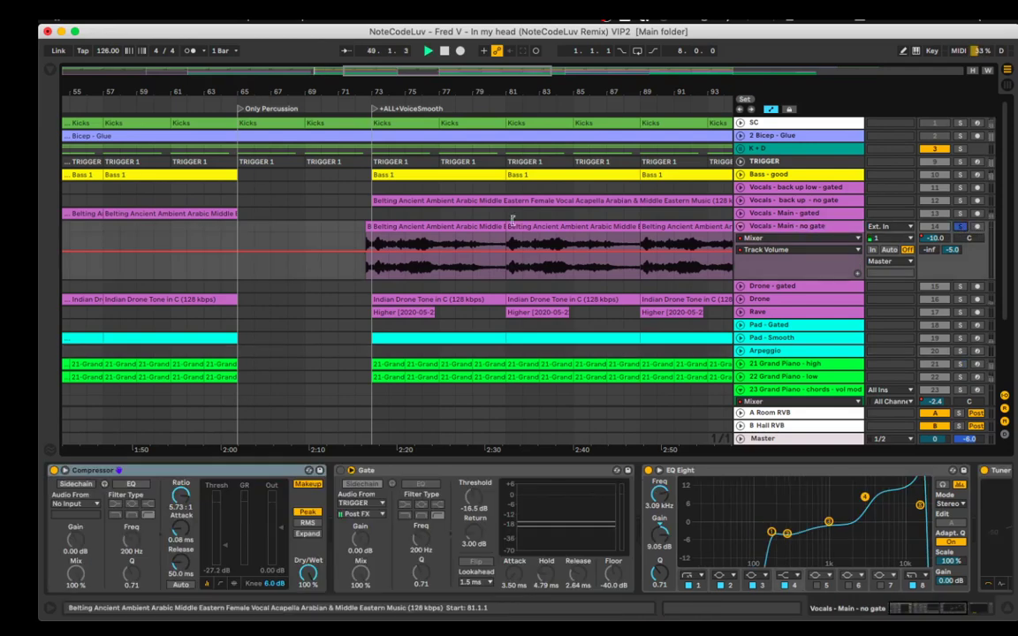
{"action": "key", "text": "space"}
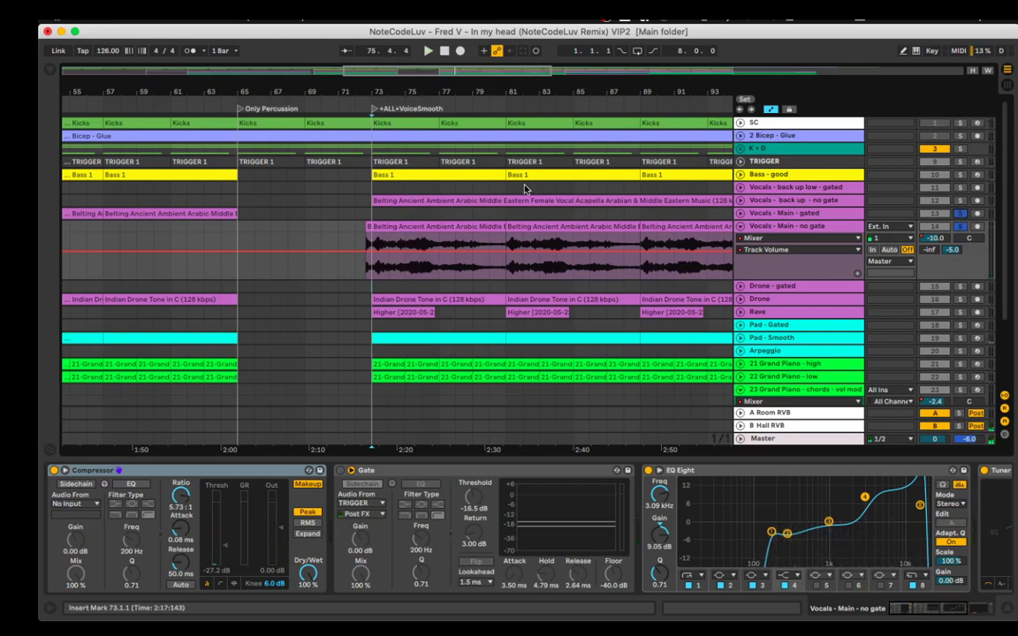
Play the soloed main vocals from the +bass marker to hear the gated version for comparison, and stop playback.
{"action": "scroll", "coordinate": [523, 191], "scroll_direction": "left", "scroll_amount": 10}
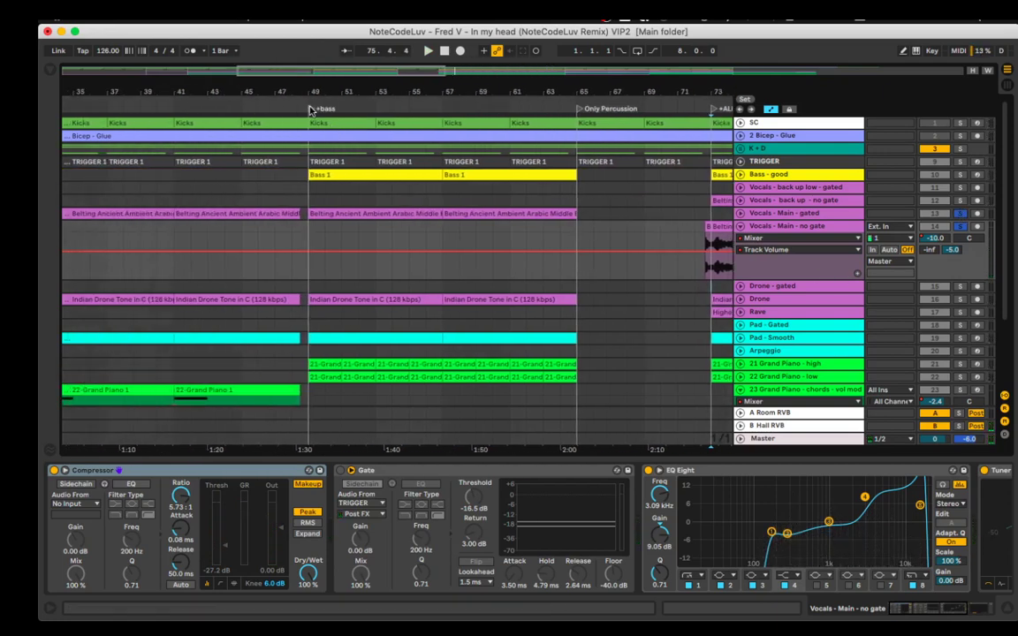
{"action": "key", "text": "space"}
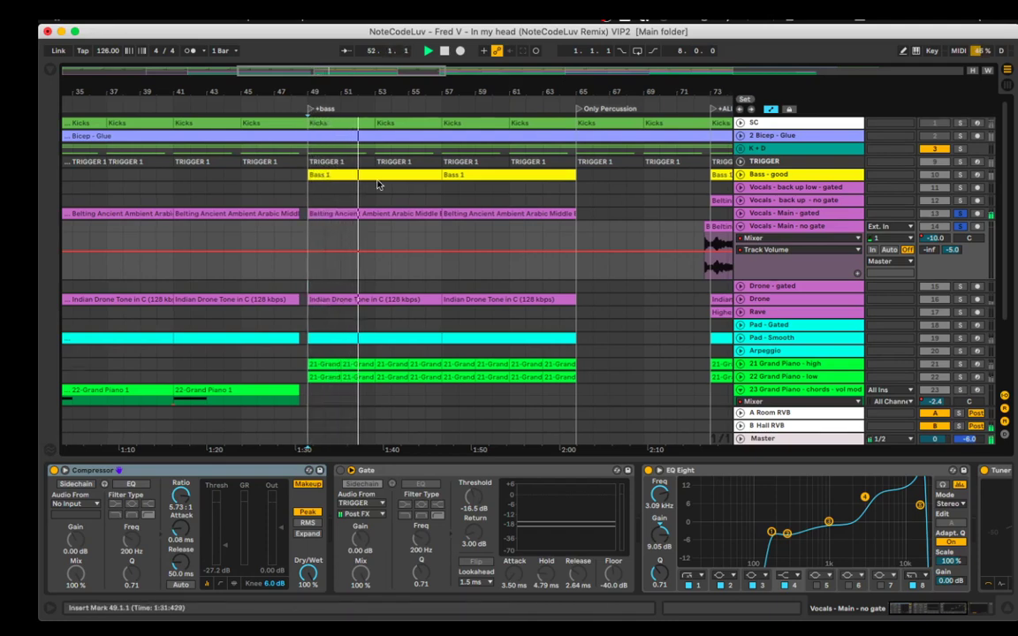
{"action": "scroll", "coordinate": [377, 184], "scroll_direction": "right", "scroll_amount": 5}
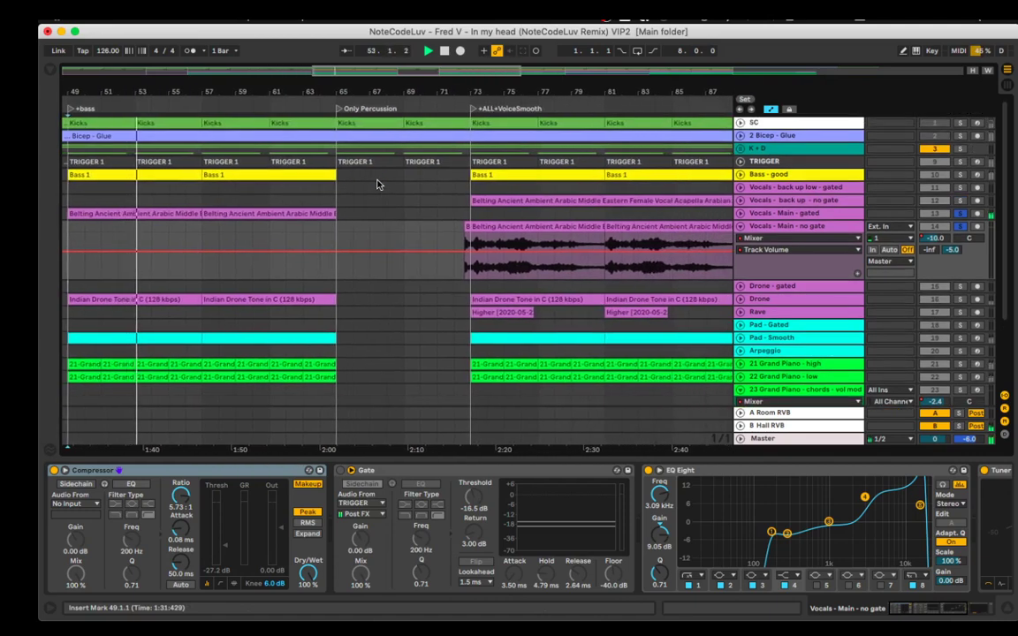
{"action": "scroll", "coordinate": [460, 218], "scroll_direction": "right", "scroll_amount": 2}
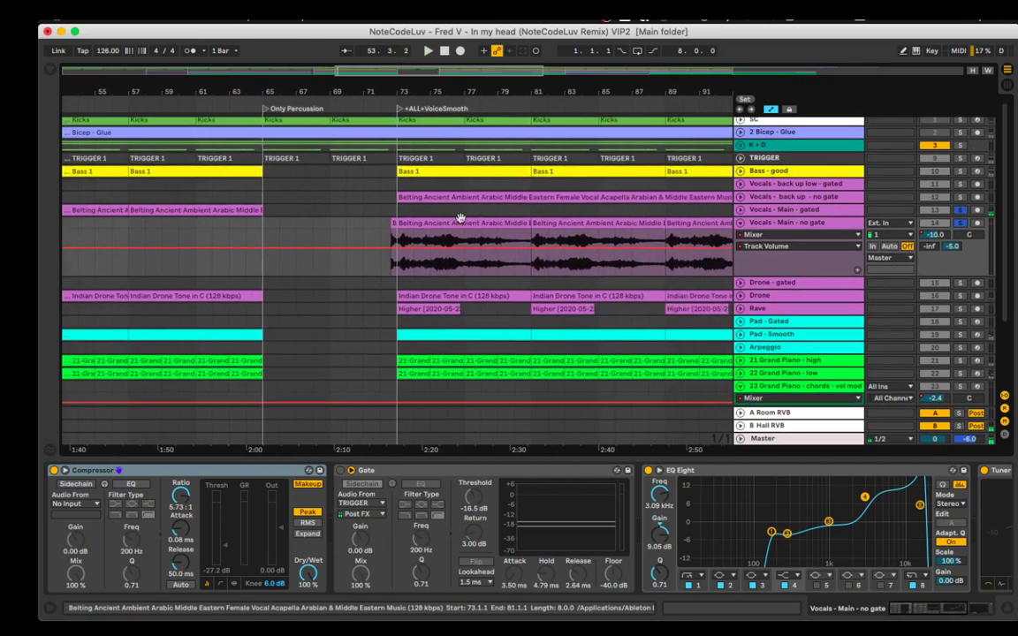
Select the Vocals - back up - no gate clip at bar 73 and unfold its track to show the volume automation.
{"action": "scroll", "coordinate": [461, 218], "scroll_direction": "right", "scroll_amount": 1}
{"action": "left_click", "coordinate": [441, 198]}
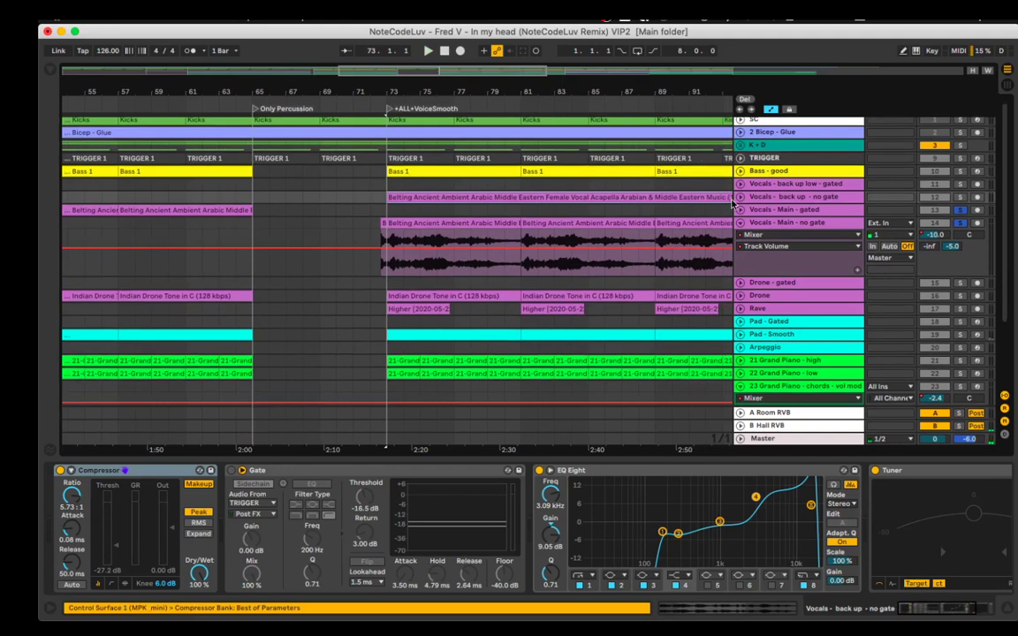
{"action": "left_click", "coordinate": [741, 198]}
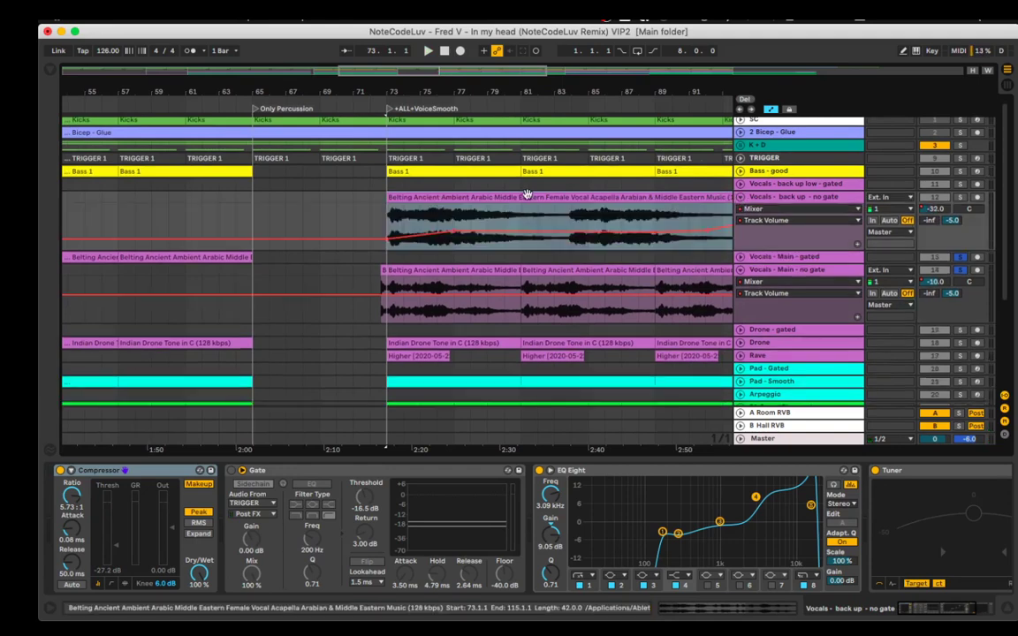
{"action": "scroll", "coordinate": [423, 211], "scroll_direction": "right", "scroll_amount": 2}
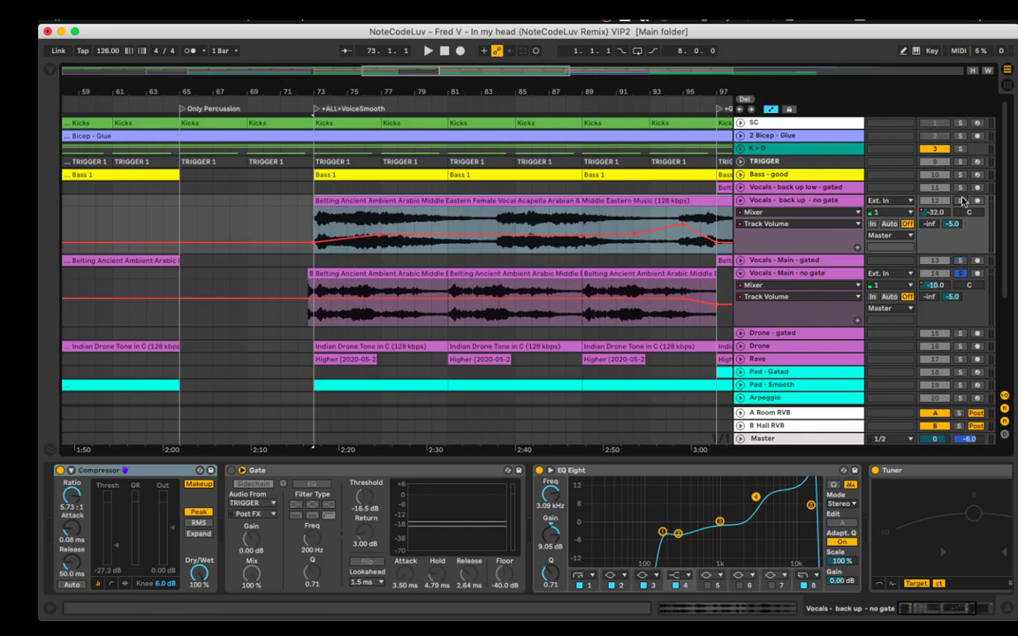
Play the soloed ungated backup and main vocals from the +ALL+VoiceSmooth marker, checking the mixer levels and the backup's volume automation.
{"action": "left_click", "coordinate": [317, 111]}
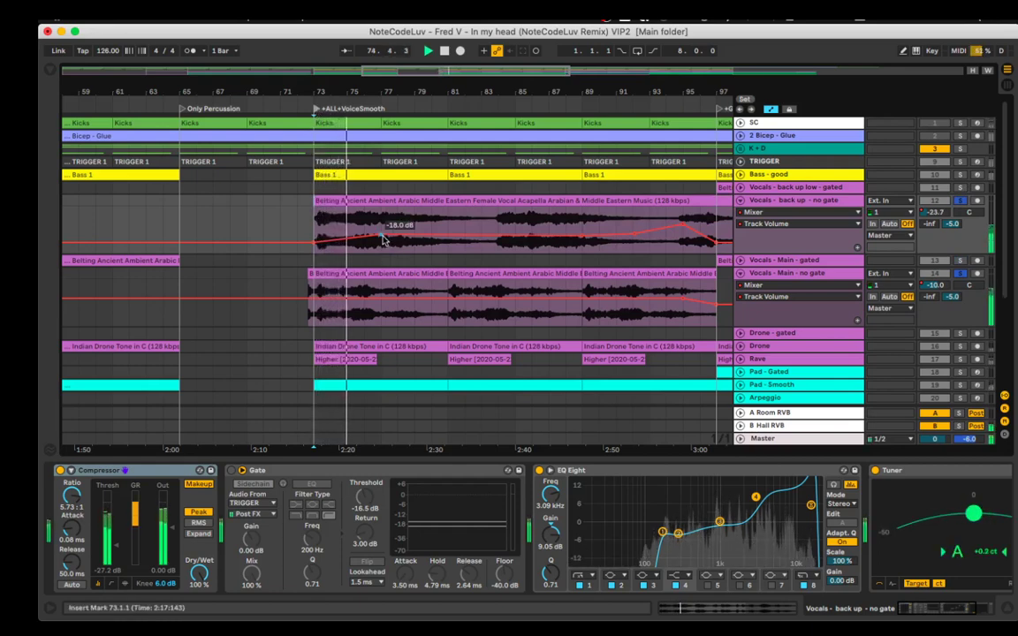
{"action": "key", "text": "Tab"}
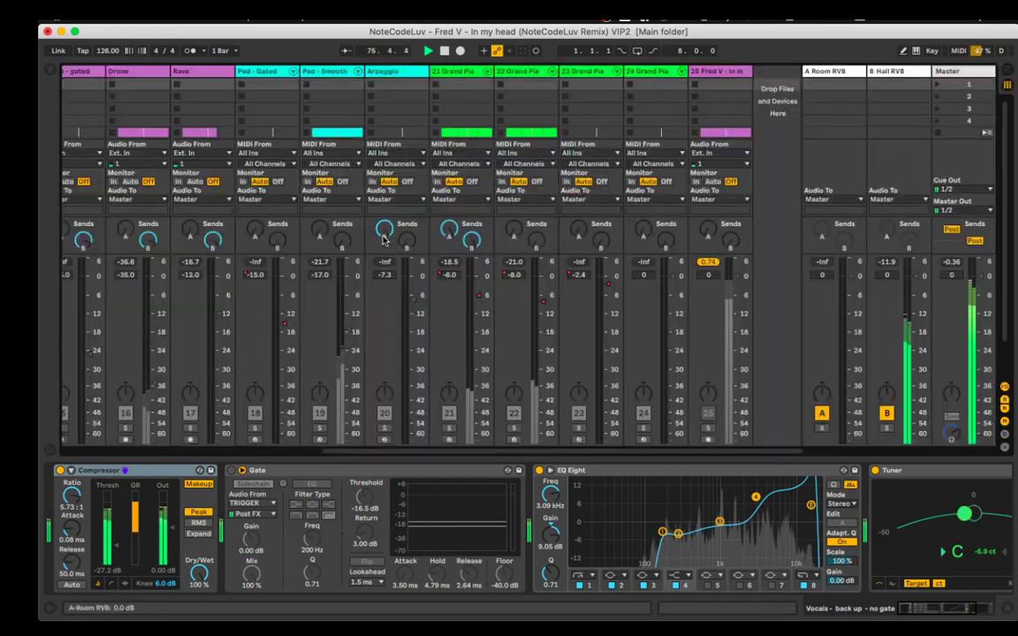
{"action": "key", "text": "Tab"}
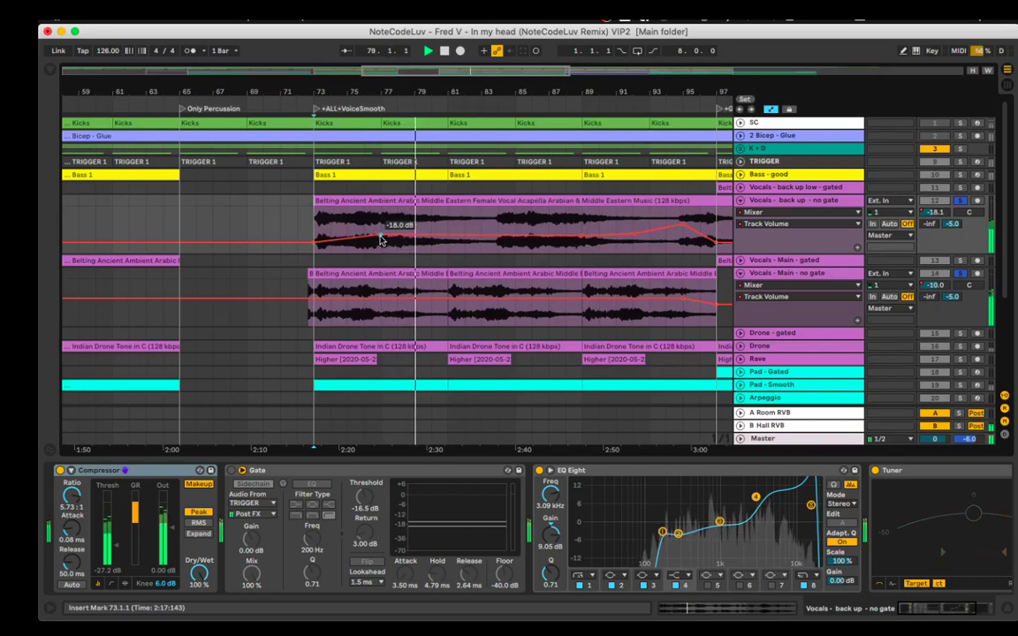
{"action": "left_click_drag", "start_coordinate": [381, 236], "coordinate": [382, 238]}
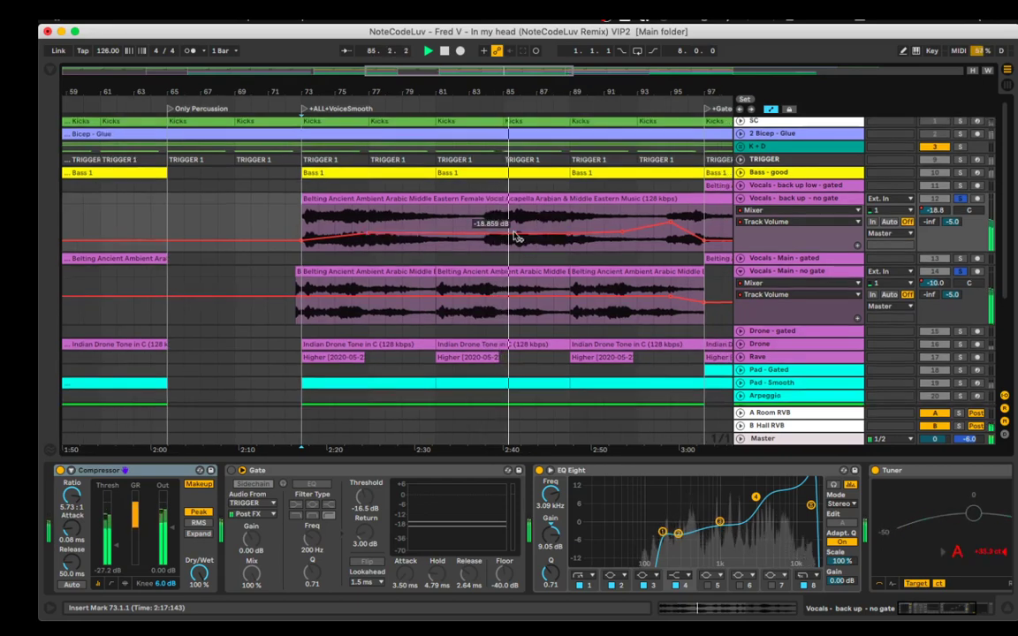
{"action": "scroll", "coordinate": [492, 241], "scroll_direction": "right", "scroll_amount": 1}
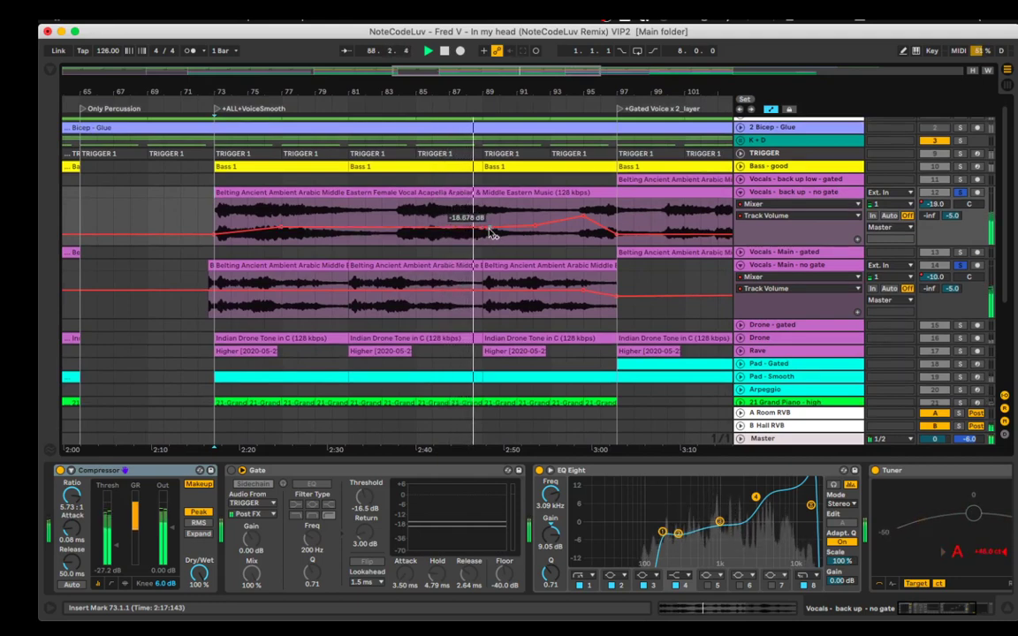
Switch to OBS to check the recording's audio levels during playback, and return to the Ableton Live arrangement.
{"action": "mouse_move", "coordinate": [563, 610]}
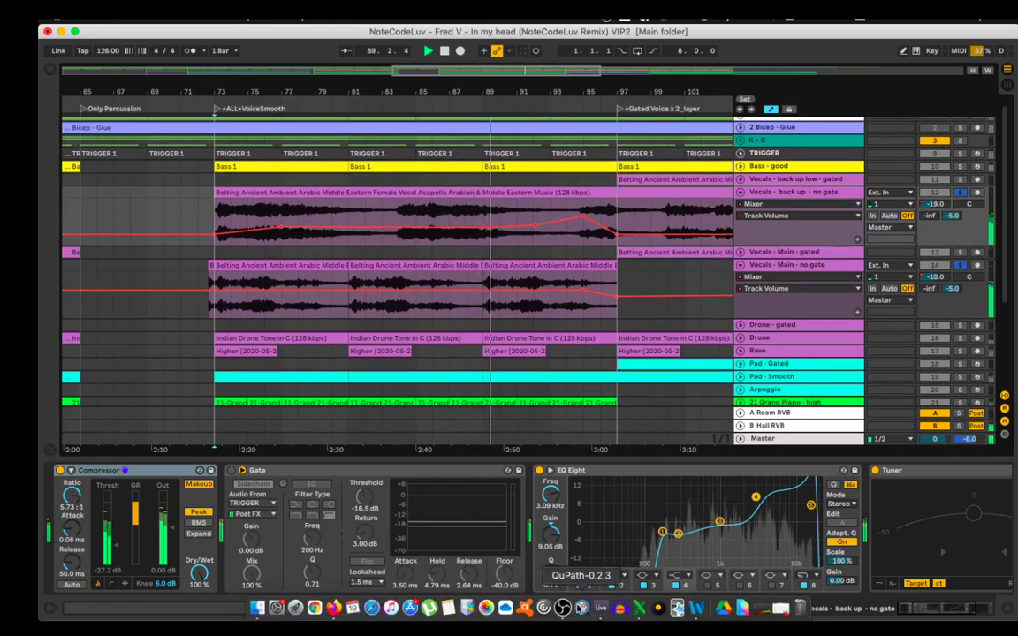
{"action": "left_click", "coordinate": [563, 608]}
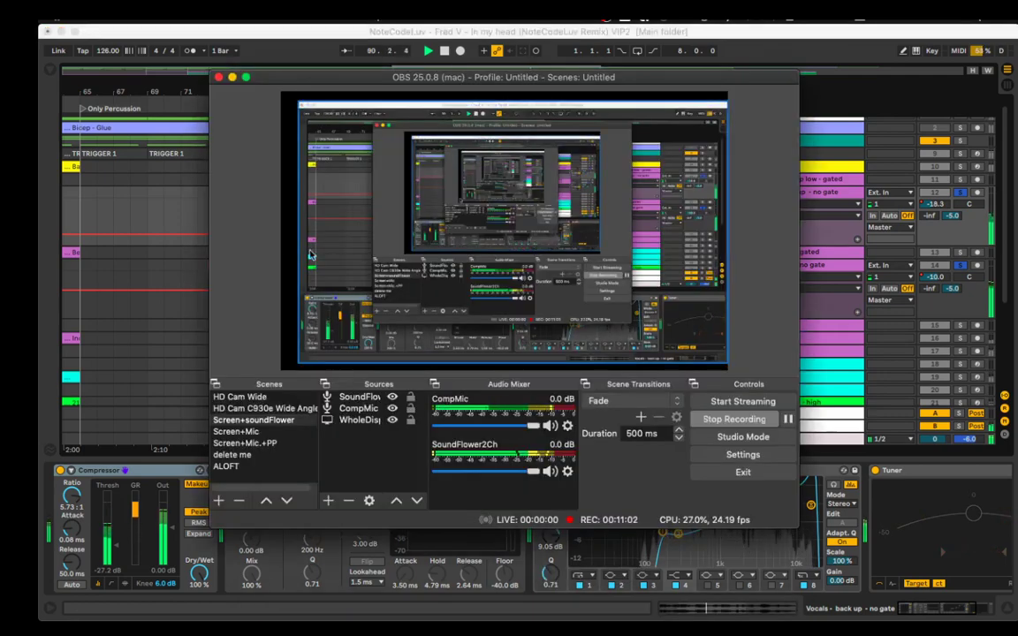
{"action": "left_click", "coordinate": [231, 78]}
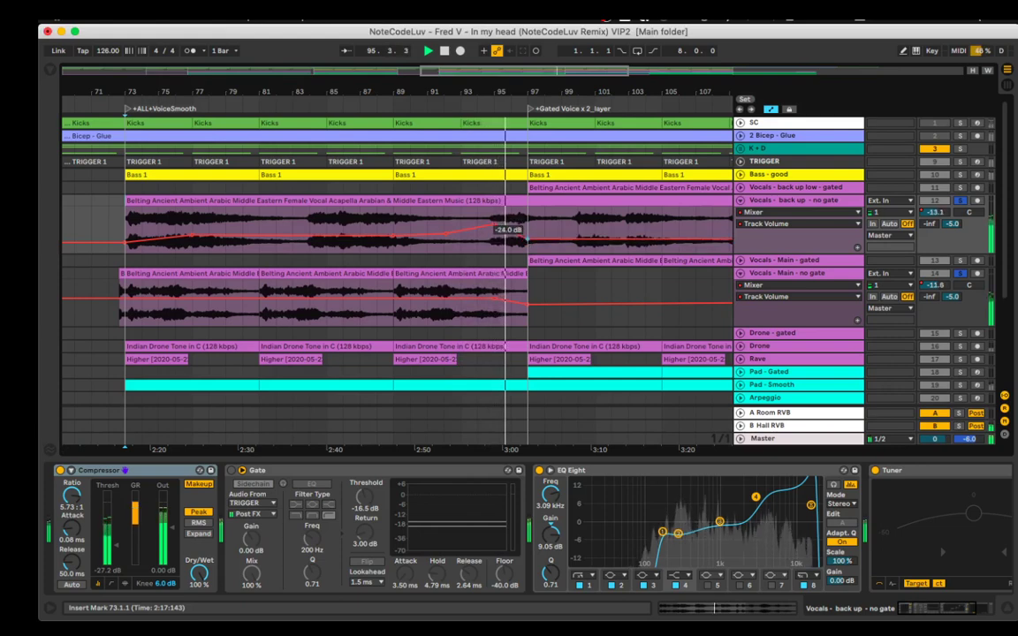
Lower the Vocals - back up - no gate volume automation at bar 97 to -34 dB and trim the clip's end back to bar 97.
{"action": "left_click_drag", "start_coordinate": [528, 240], "coordinate": [527, 238]}
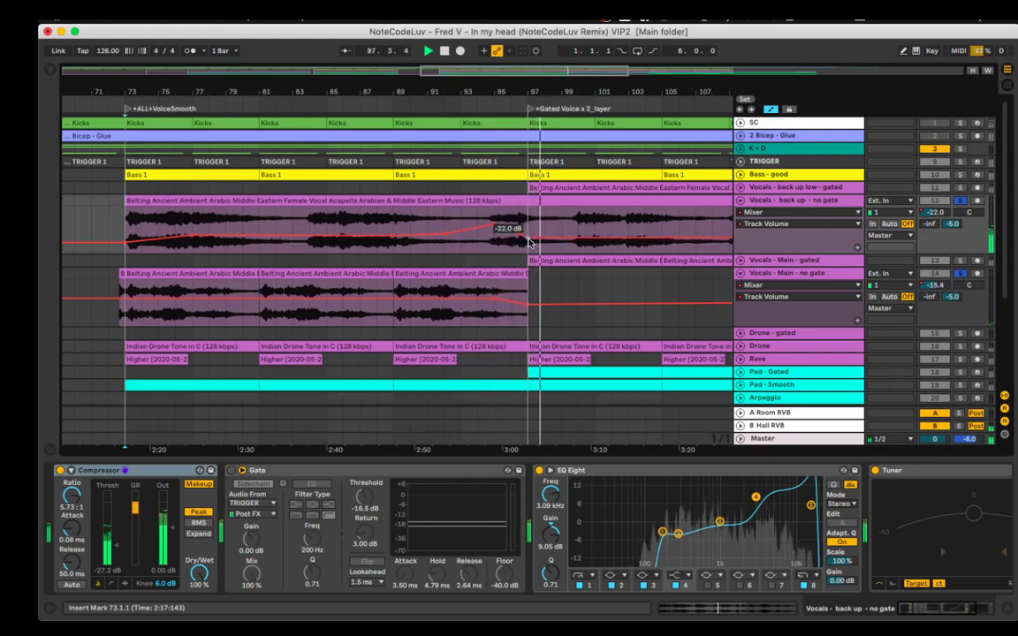
{"action": "left_click_drag", "start_coordinate": [528, 240], "coordinate": [568, 253]}
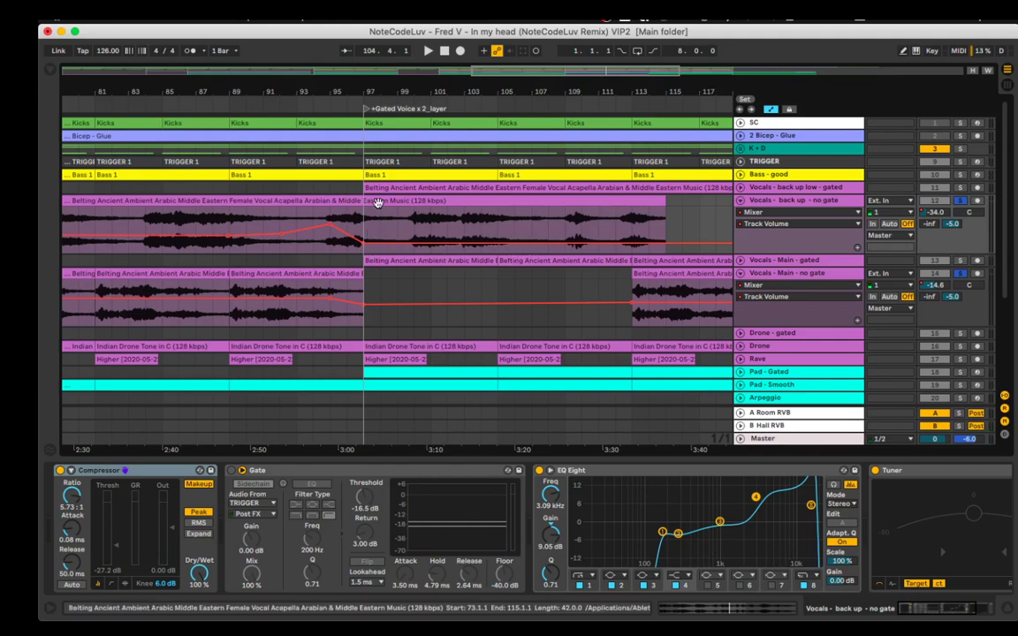
{"action": "left_click", "coordinate": [377, 204]}
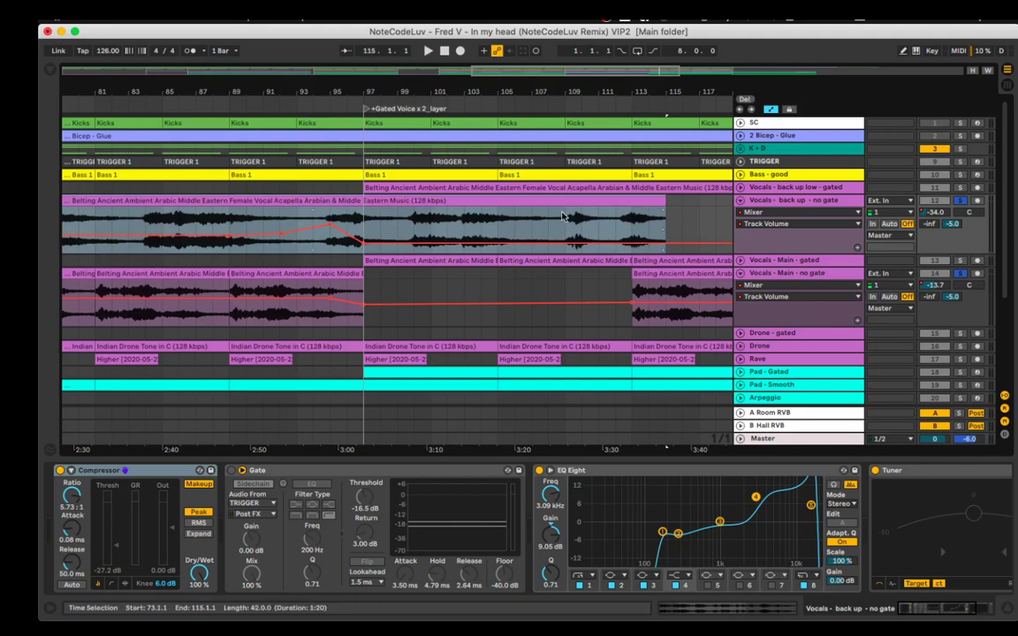
{"action": "left_click_drag", "start_coordinate": [667, 203], "coordinate": [368, 205]}
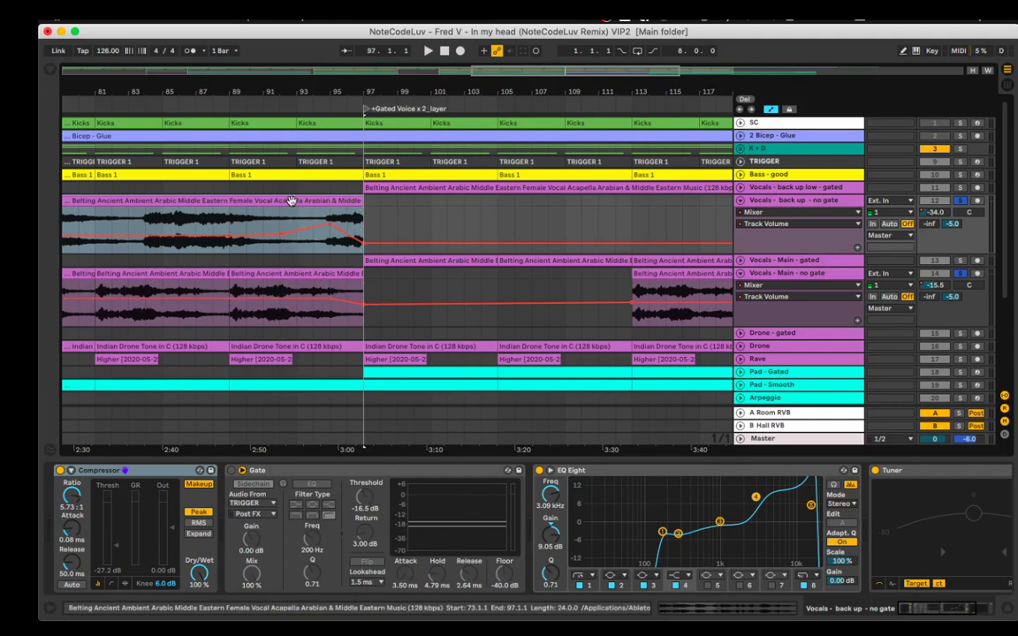
Add Vocals - back up low - gated to the soloed vocals and play them from the +Gated Voice x 2_layer marker.
{"action": "left_click", "coordinate": [366, 112]}
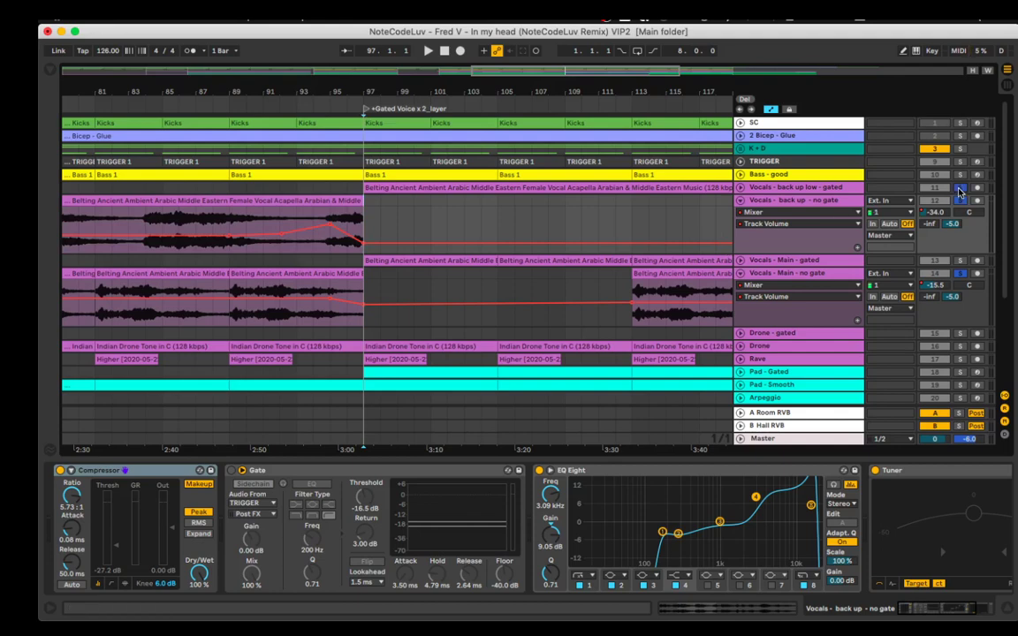
{"action": "key", "text": "space"}
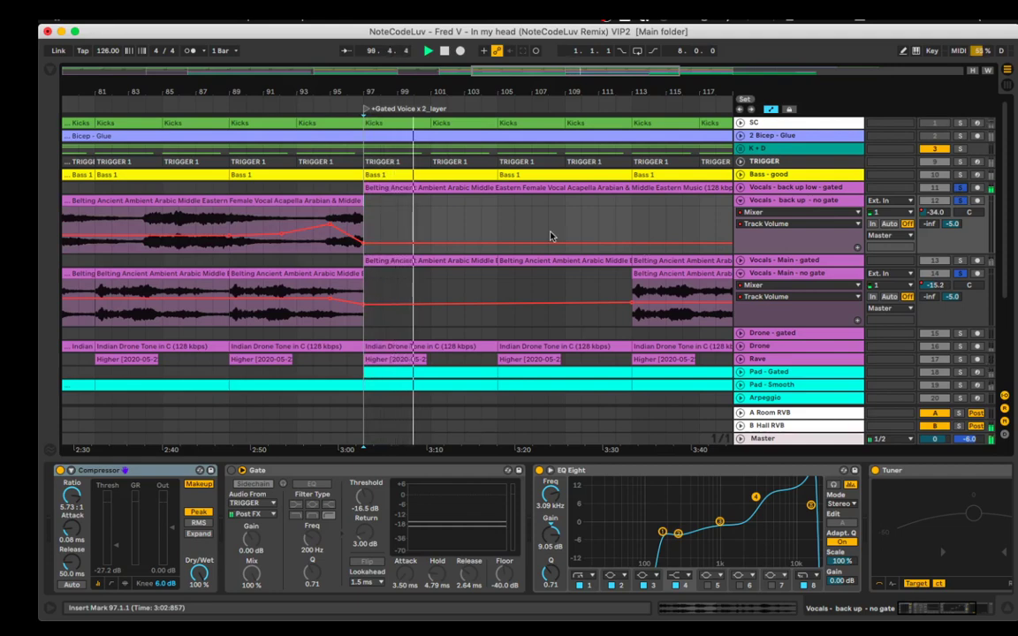
{"action": "scroll", "coordinate": [550, 236], "scroll_direction": "left", "scroll_amount": 5}
{"action": "scroll", "coordinate": [550, 236], "scroll_direction": "right", "scroll_amount": 5}
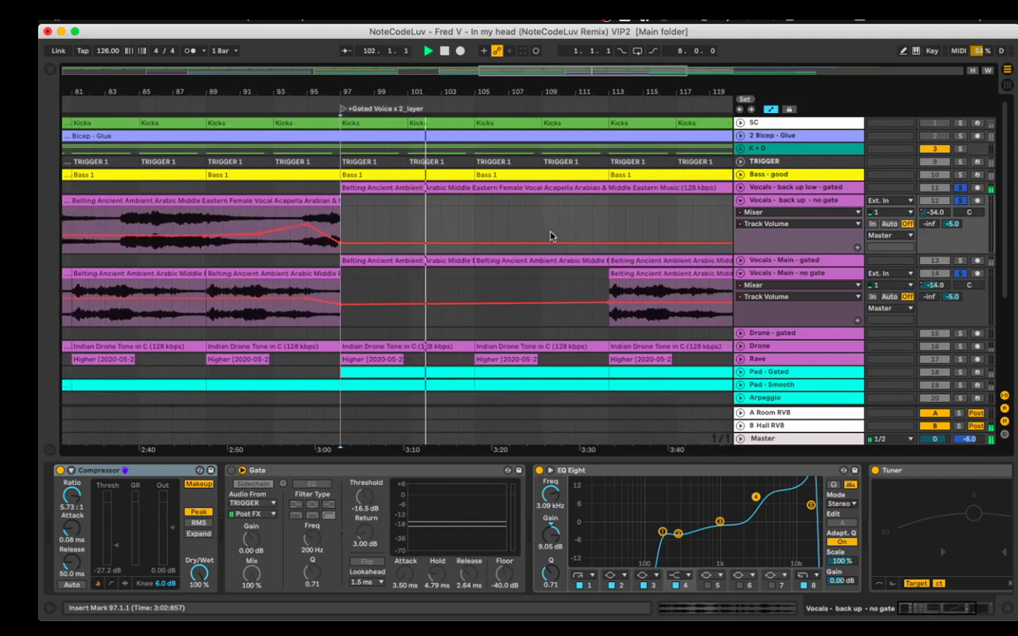
{"action": "scroll", "coordinate": [550, 236], "scroll_direction": "right", "scroll_amount": 3}
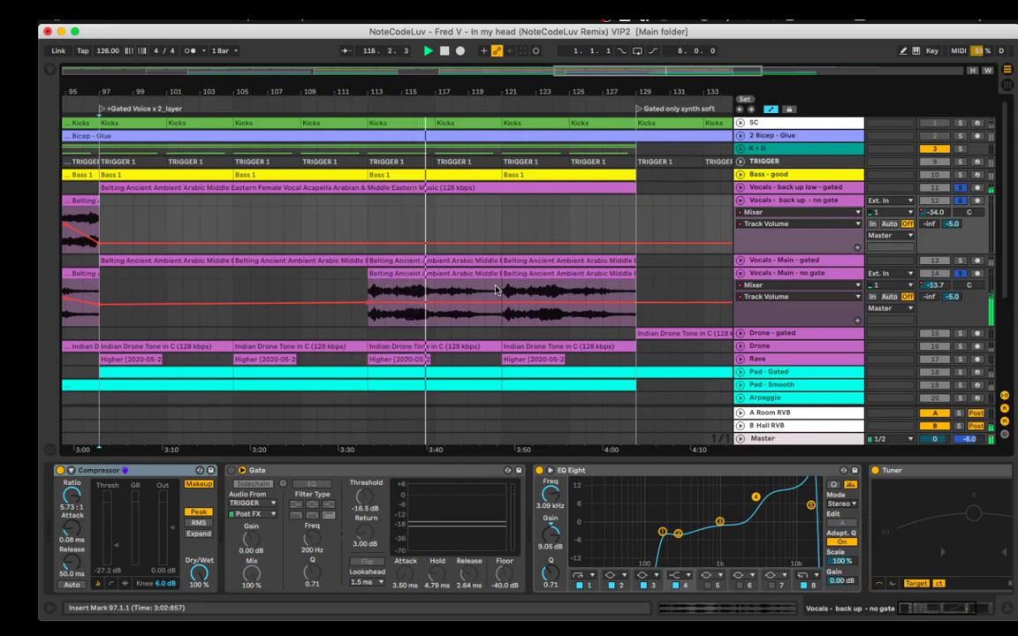
{"action": "scroll", "coordinate": [496, 290], "scroll_direction": "left", "scroll_amount": 10}
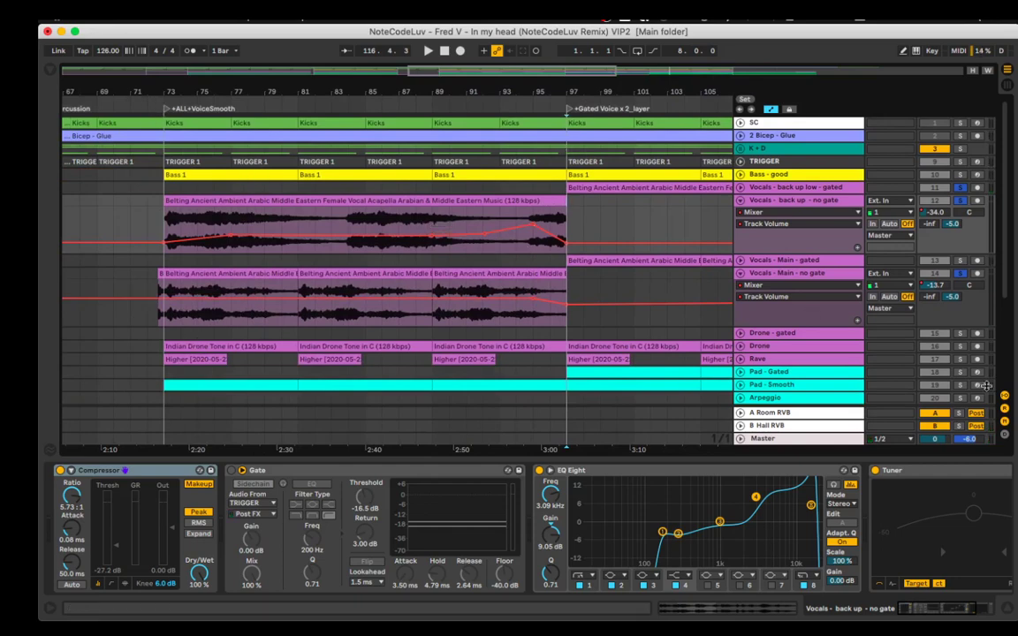
Play from bar 73 with both drone tracks added to the solo and lower the Vocals - back up - no gate automation at bar 77 to about -22 dB.
{"action": "left_click", "coordinate": [961, 347]}
{"action": "left_click", "coordinate": [961, 334]}
{"action": "key", "text": "space"}
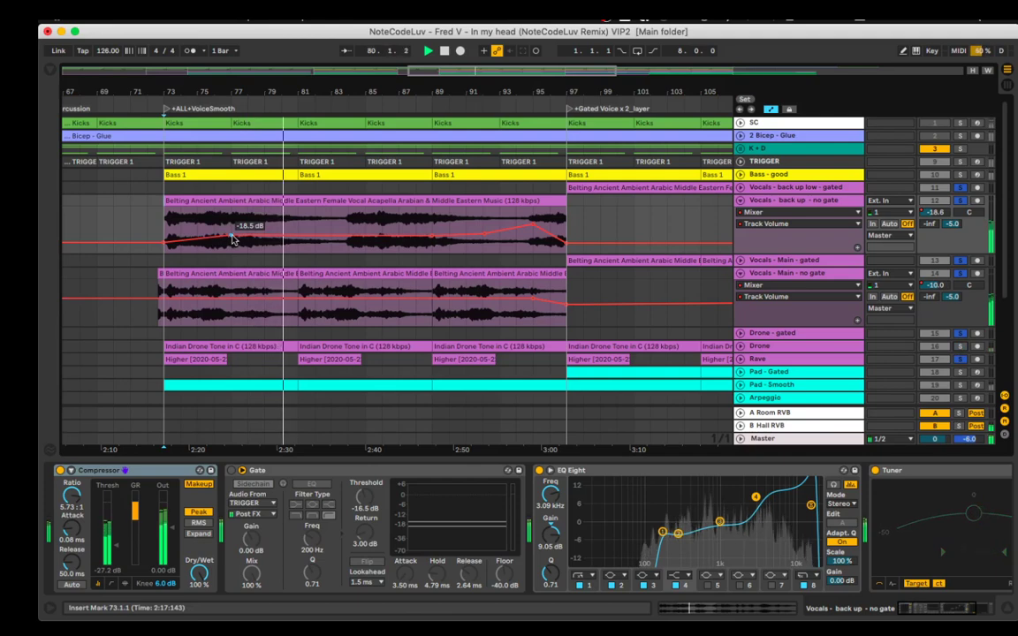
{"action": "left_click_drag", "start_coordinate": [233, 236], "coordinate": [232, 236]}
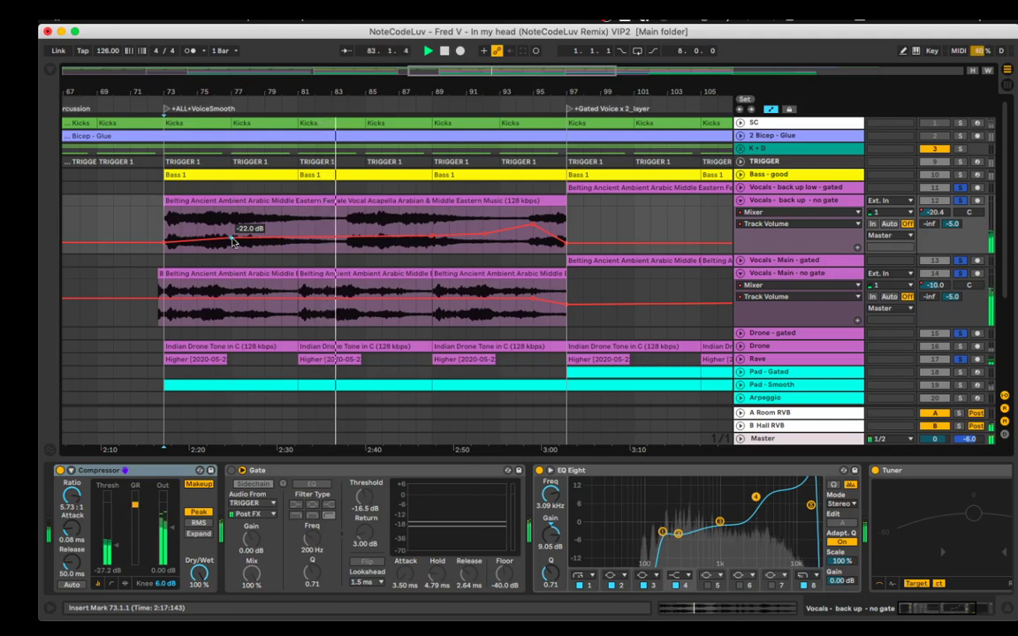
{"action": "left_click_drag", "start_coordinate": [233, 241], "coordinate": [235, 240]}
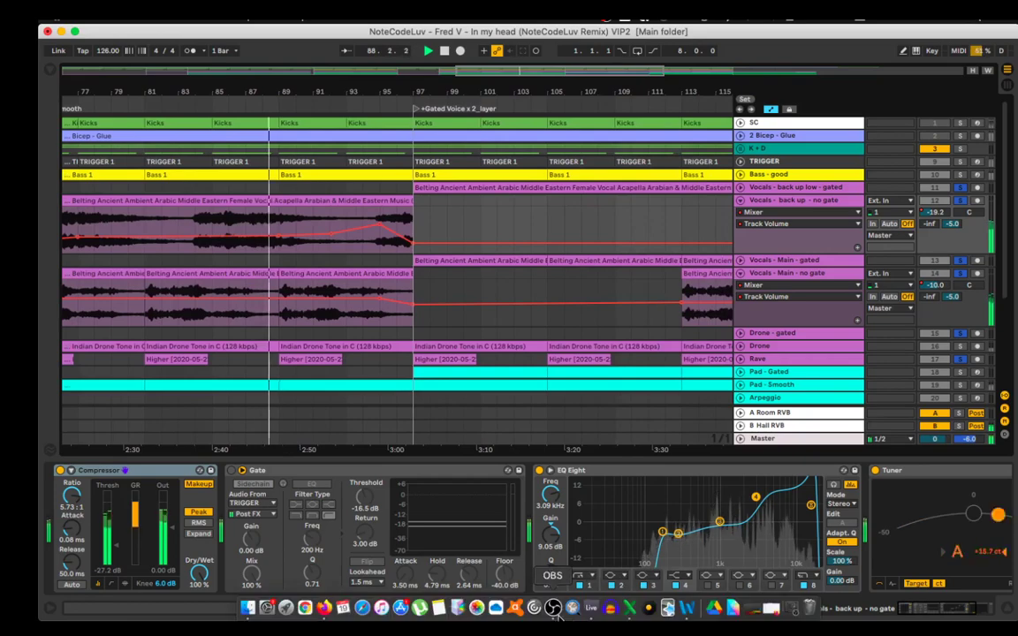
Switch to OBS to check the recorded audio levels with the drones playing, and return to the Ableton Live arrangement.
{"action": "left_click", "coordinate": [561, 609]}
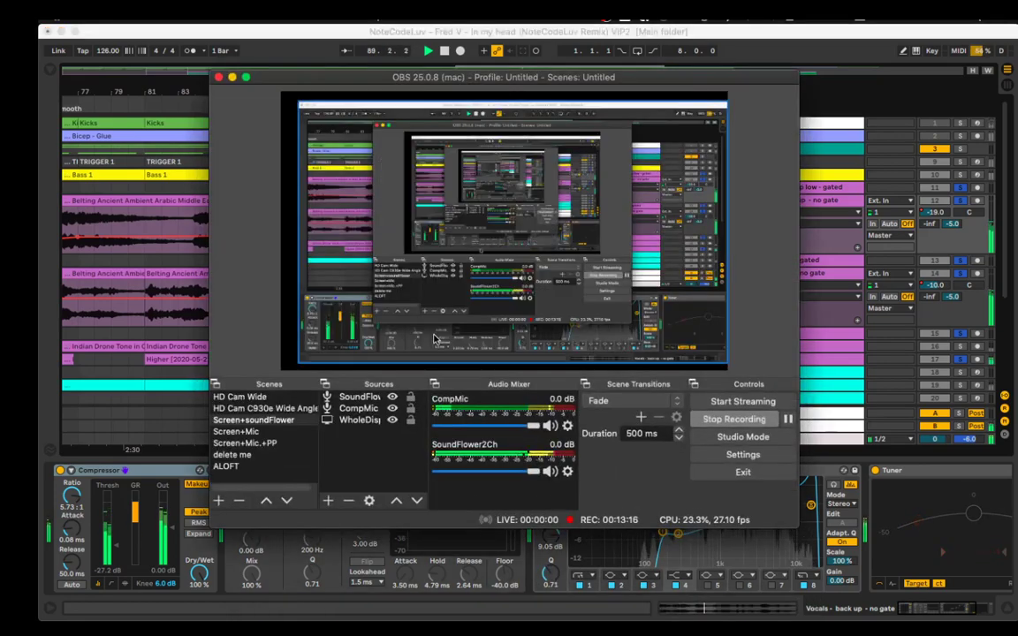
{"action": "left_click", "coordinate": [232, 78]}
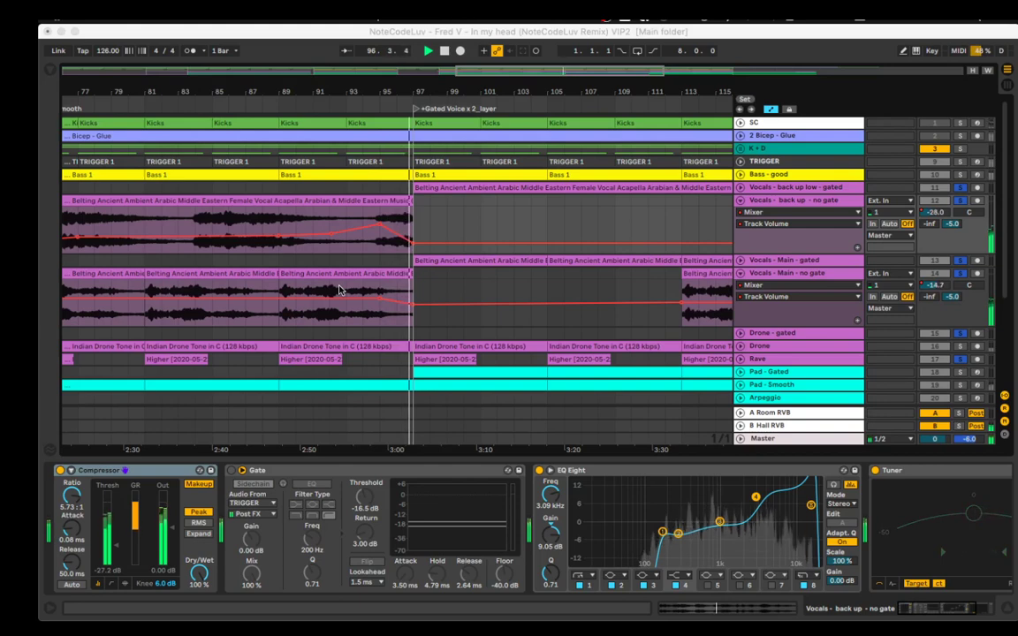
Lower the Vocals - back up - no gate volume automation point at bar 97 to -46 dB.
{"action": "left_click", "coordinate": [412, 254]}
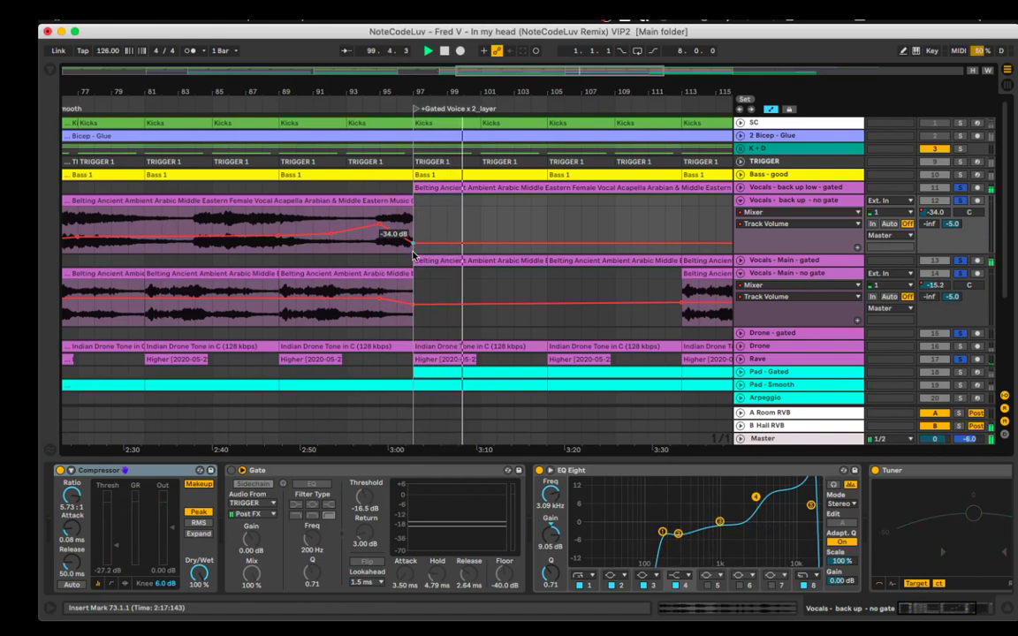
{"action": "left_click_drag", "start_coordinate": [413, 244], "coordinate": [413, 248]}
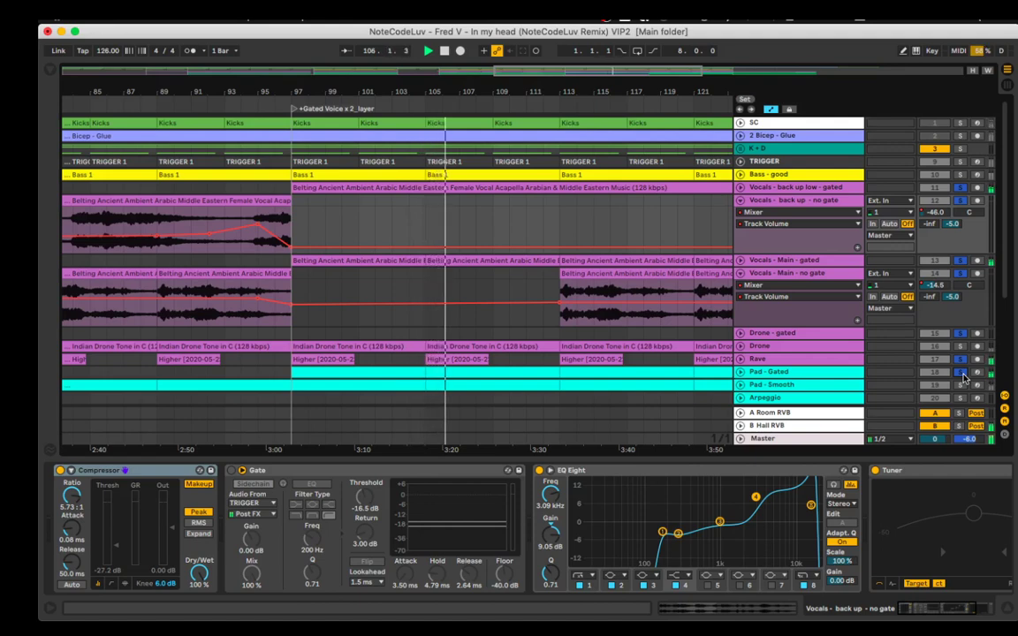
Add Pad - Gated and Pad - Smooth to the soloed tracks and take Rave out of solo while the gated voice section plays.
{"action": "scroll", "coordinate": [614, 380], "scroll_direction": "right", "scroll_amount": 5}
{"action": "scroll", "coordinate": [614, 379], "scroll_direction": "right", "scroll_amount": 1}
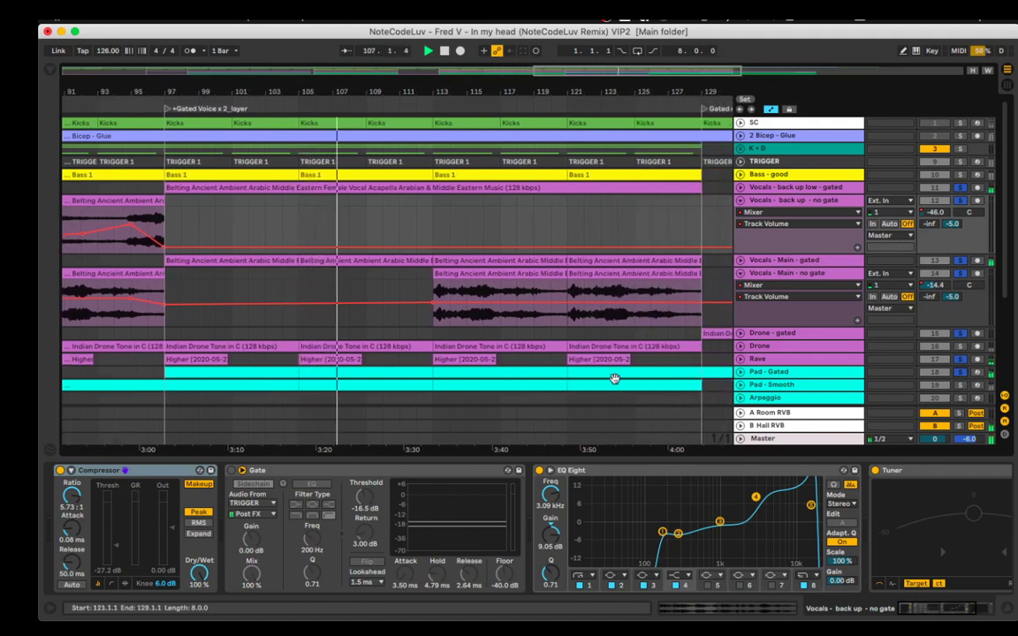
{"action": "left_click", "coordinate": [961, 386]}
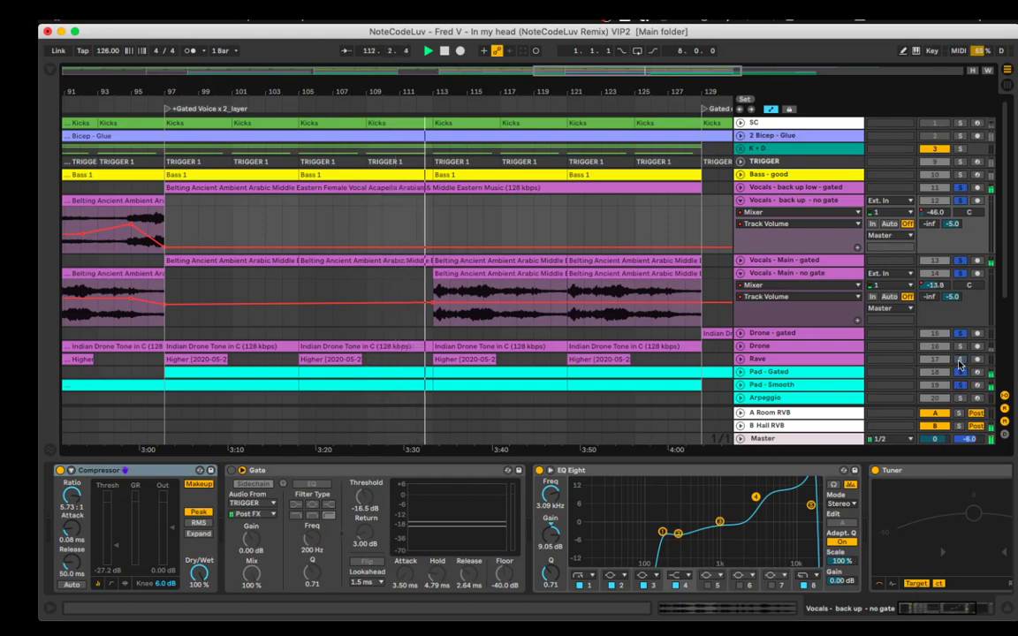
Delete the Drone track's clips from bar 97 to bar 129 in the +Gated Voice x 2_layer section.
{"action": "scroll", "coordinate": [628, 363], "scroll_direction": "left", "scroll_amount": 1}
{"action": "scroll", "coordinate": [629, 363], "scroll_direction": "left", "scroll_amount": 3}
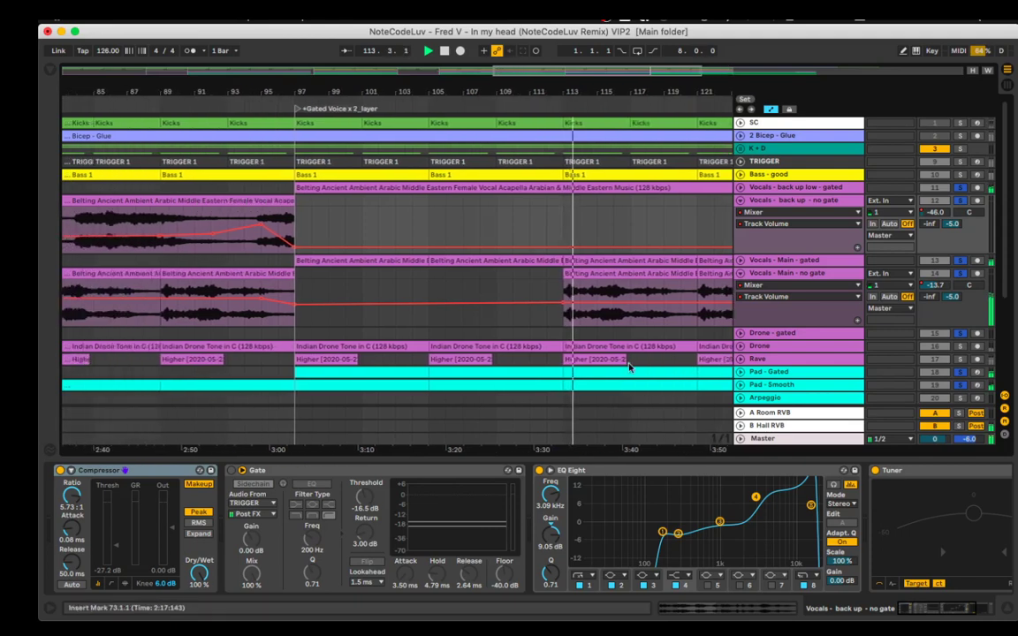
{"action": "scroll", "coordinate": [672, 370], "scroll_direction": "right", "scroll_amount": 2}
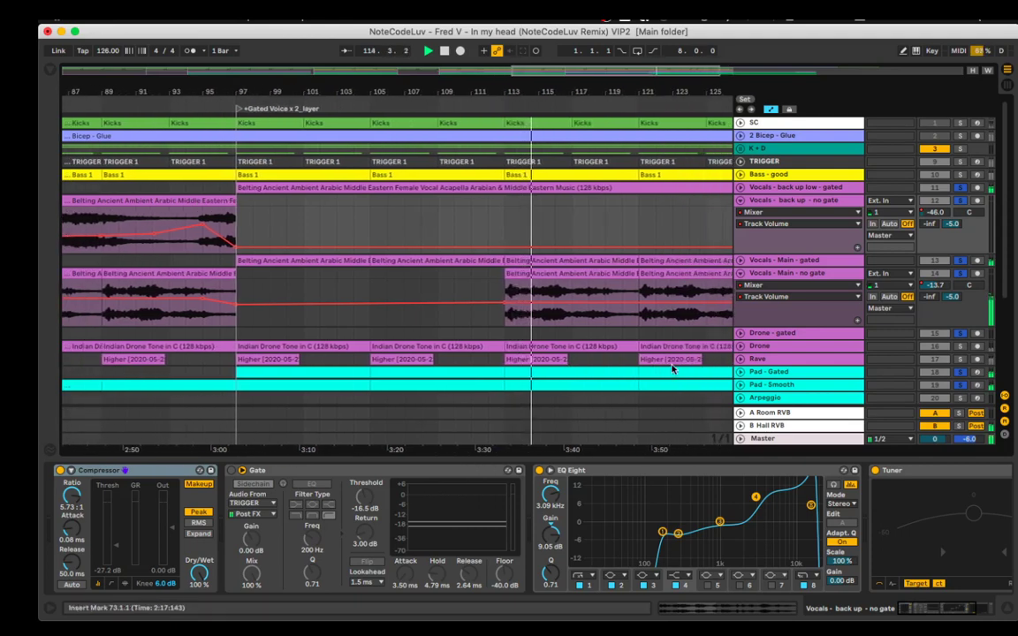
{"action": "scroll", "coordinate": [672, 370], "scroll_direction": "right", "scroll_amount": 1}
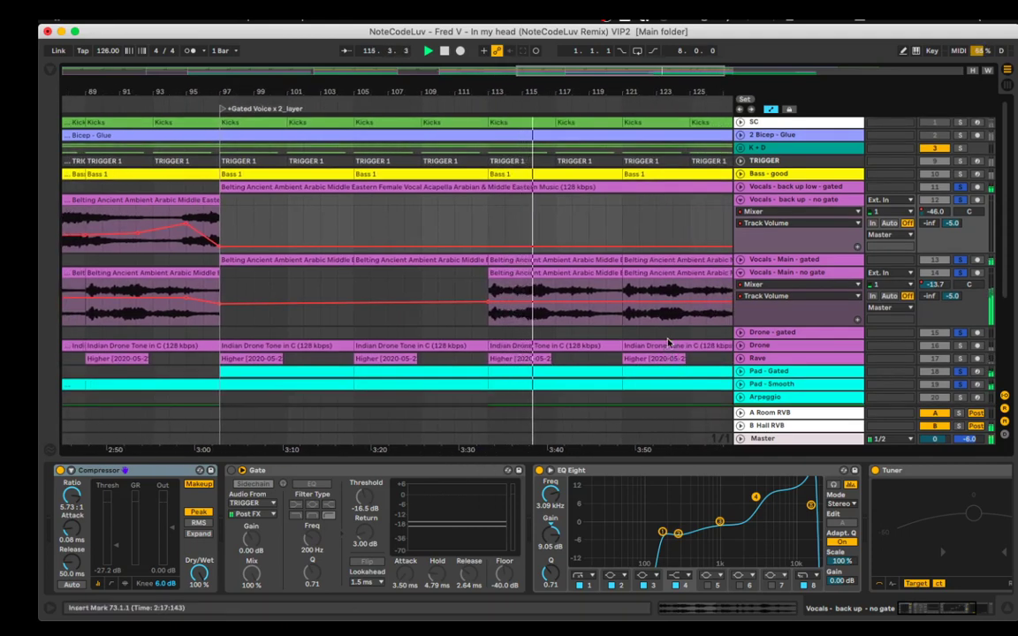
{"action": "left_click", "coordinate": [307, 346], "text": "shift"}
{"action": "key", "text": "Delete"}
Follow the playback into the Gated only synth soft section, examining which layers continue past bar 129, and stop playback.
{"action": "scroll", "coordinate": [307, 349], "scroll_direction": "right", "scroll_amount": 10}
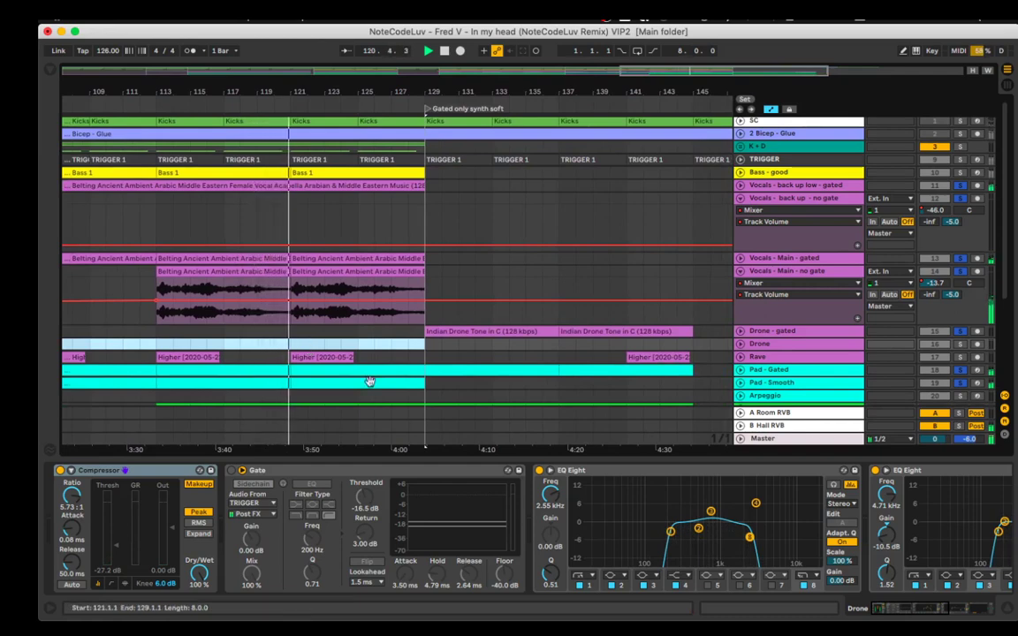
{"action": "left_click", "coordinate": [440, 372]}
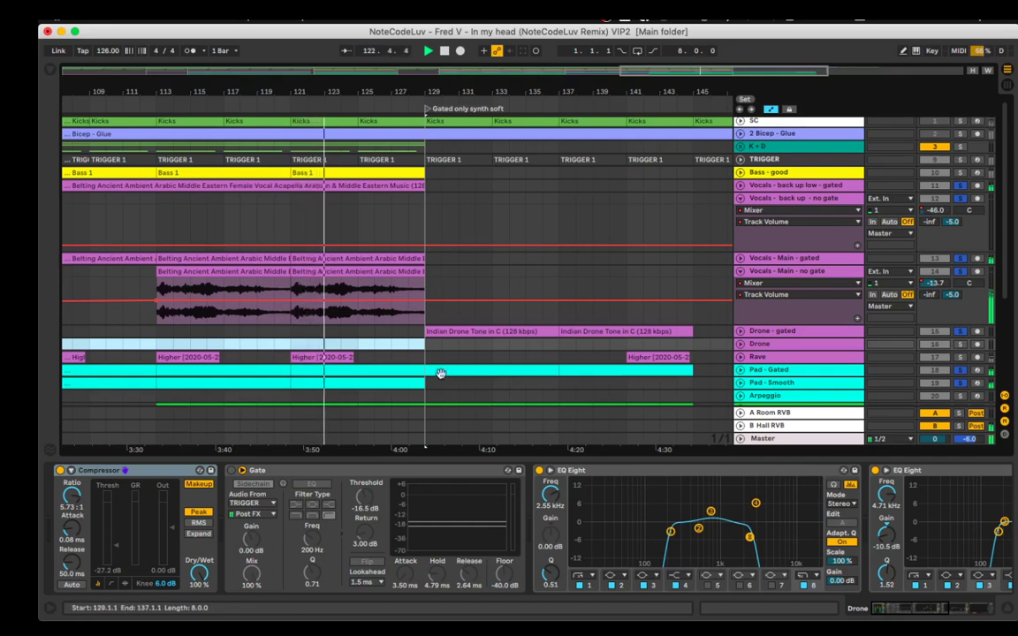
{"action": "scroll", "coordinate": [441, 373], "scroll_direction": "down", "scroll_amount": 3}
{"action": "scroll", "coordinate": [440, 363], "scroll_direction": "down", "scroll_amount": 3}
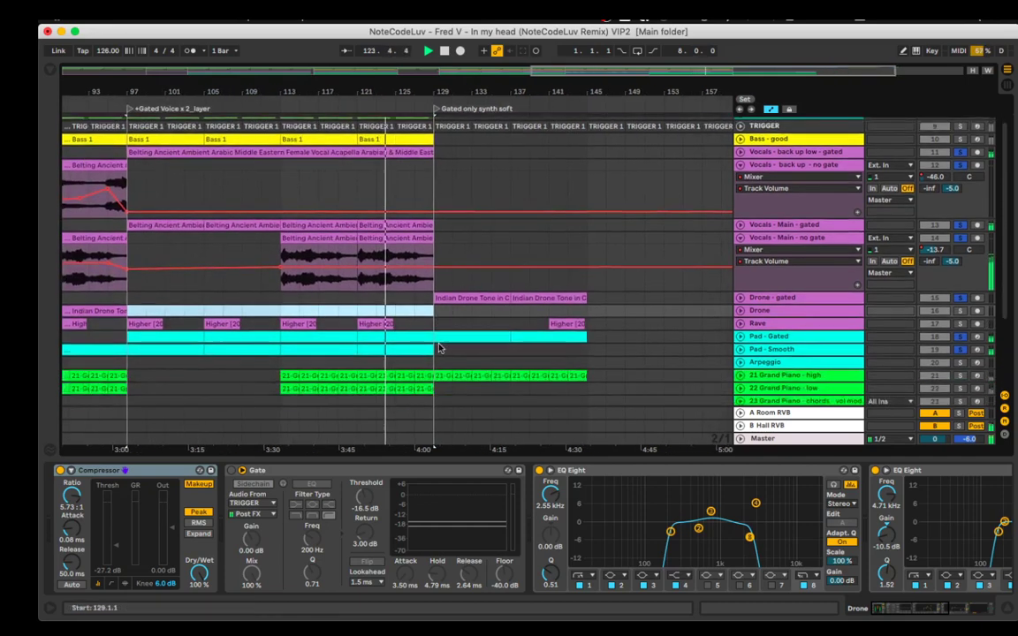
{"action": "scroll", "coordinate": [440, 348], "scroll_direction": "up", "scroll_amount": 2}
{"action": "left_click", "coordinate": [439, 345]}
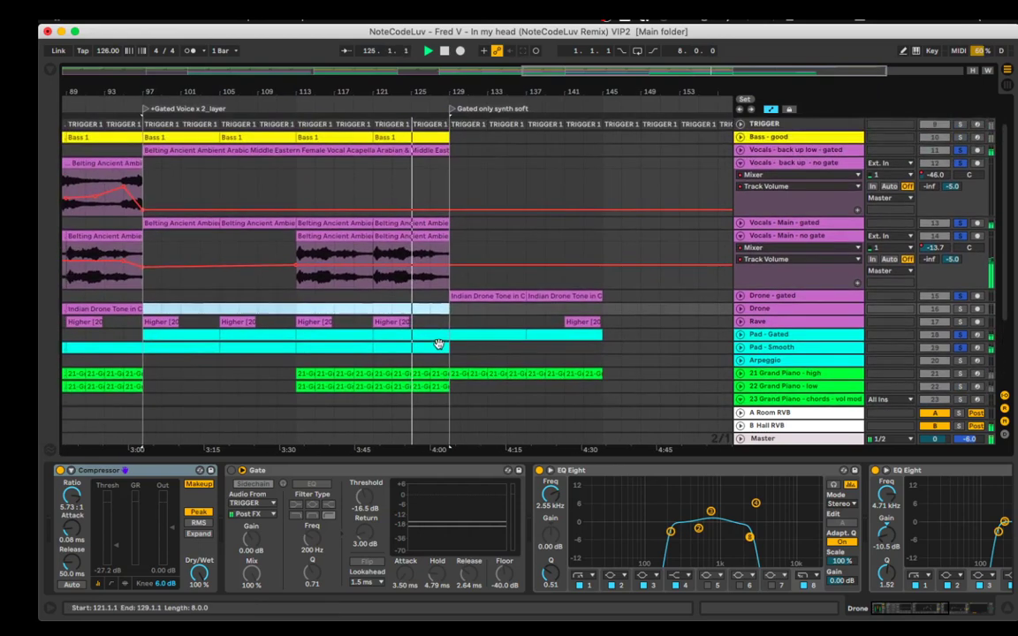
{"action": "scroll", "coordinate": [439, 345], "scroll_direction": "left", "scroll_amount": 4}
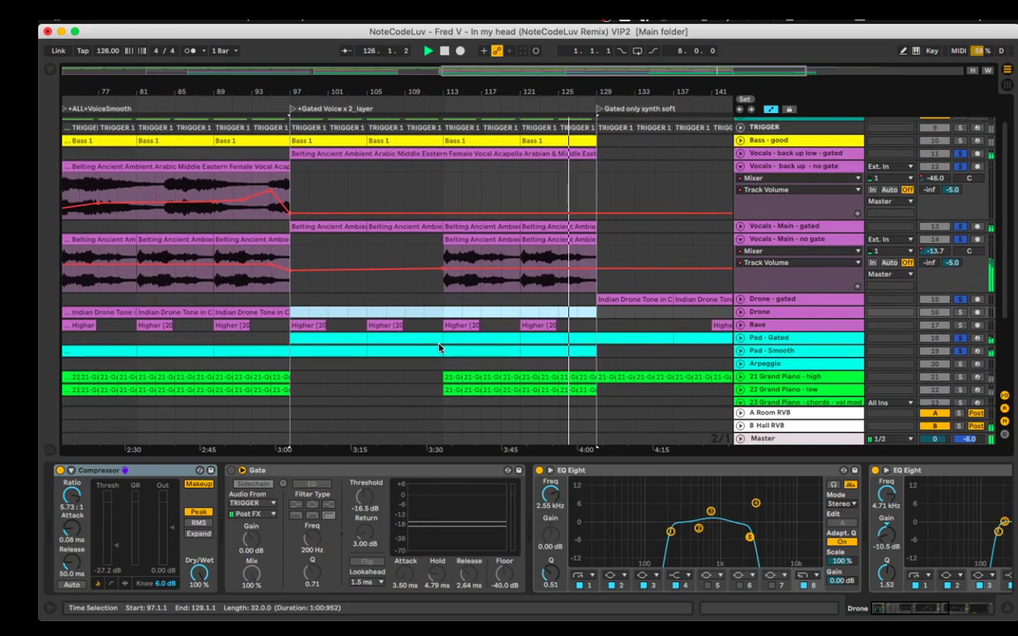
{"action": "scroll", "coordinate": [439, 344], "scroll_direction": "right", "scroll_amount": 2}
{"action": "scroll", "coordinate": [438, 344], "scroll_direction": "right", "scroll_amount": 1}
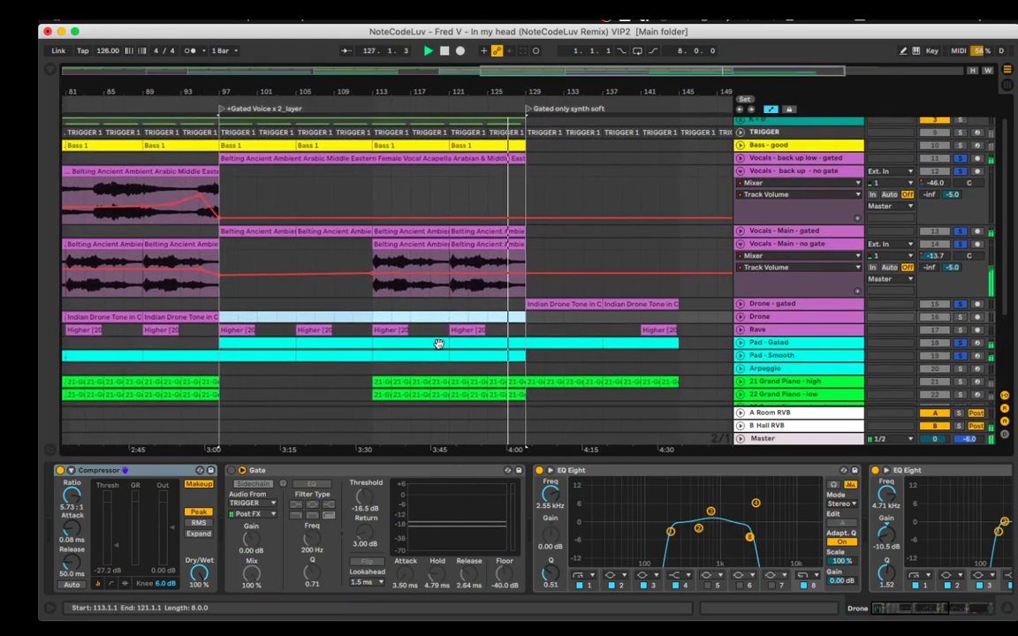
{"action": "scroll", "coordinate": [438, 344], "scroll_direction": "right", "scroll_amount": 1}
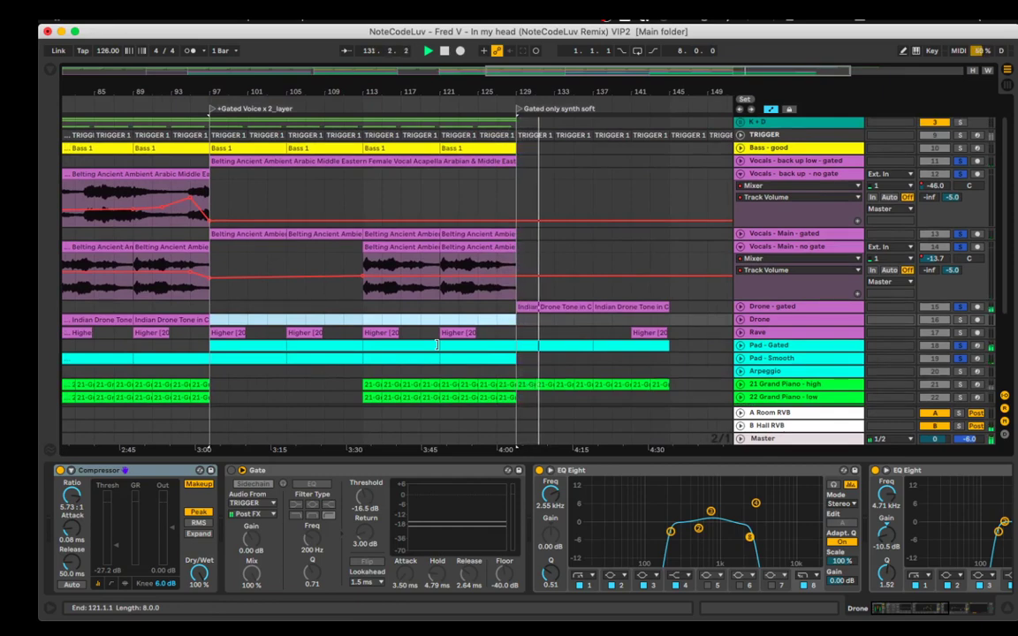
{"action": "key", "text": "space"}
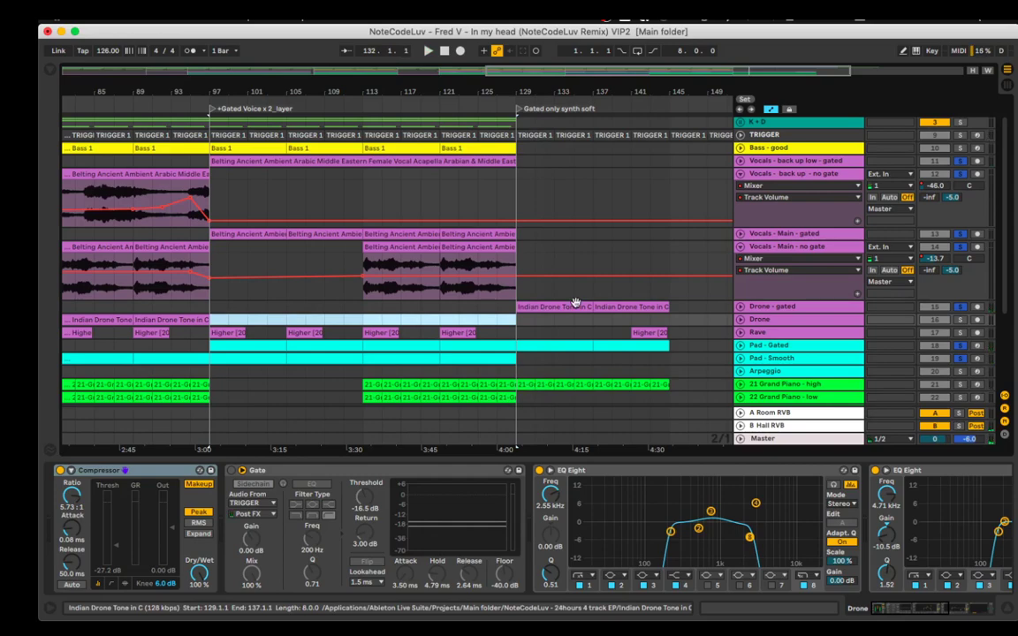
Unfold the Grand Piano high and low tracks to examine their notes and volume automation, and fold all the piano tracks.
{"action": "scroll", "coordinate": [374, 296], "scroll_direction": "left", "scroll_amount": 10}
{"action": "scroll", "coordinate": [375, 296], "scroll_direction": "down", "scroll_amount": 4}
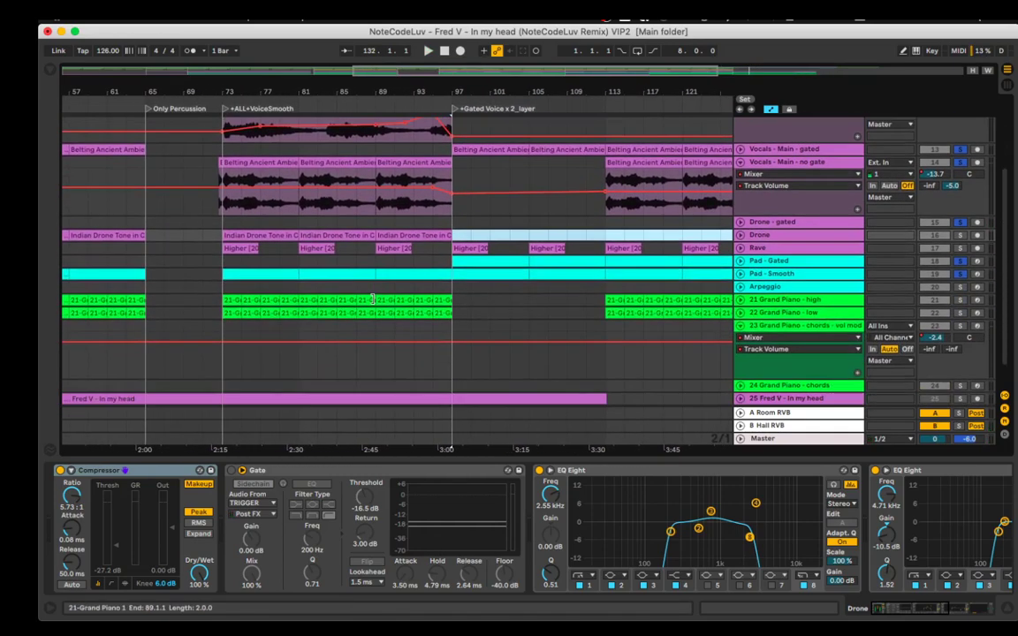
{"action": "left_click", "coordinate": [741, 301]}
{"action": "left_click", "coordinate": [742, 364]}
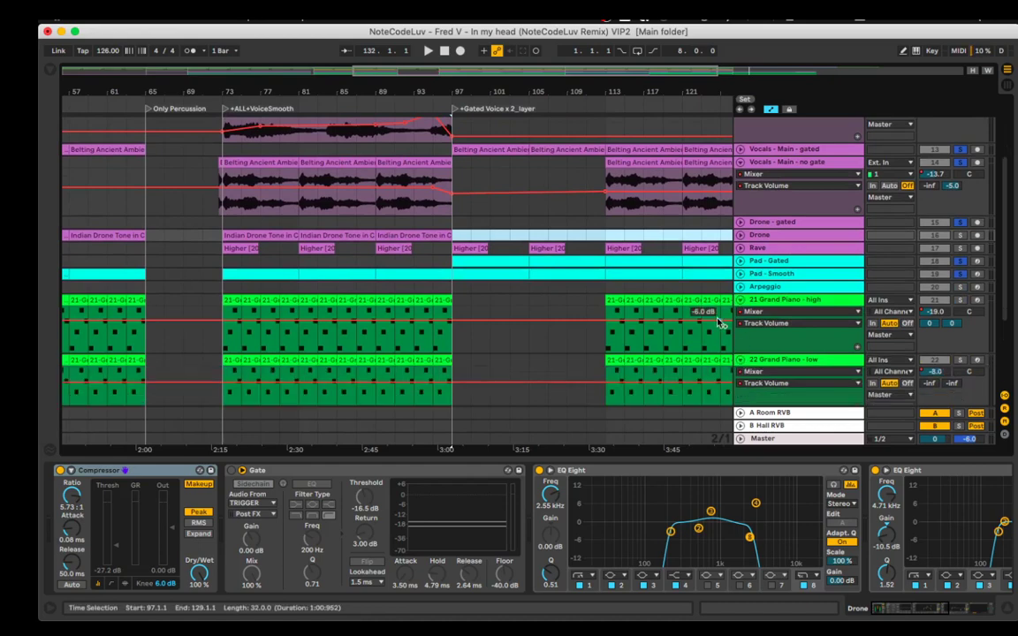
{"action": "scroll", "coordinate": [741, 340], "scroll_direction": "down", "scroll_amount": 3}
{"action": "left_click", "coordinate": [739, 320]}
{"action": "left_click", "coordinate": [739, 320]}
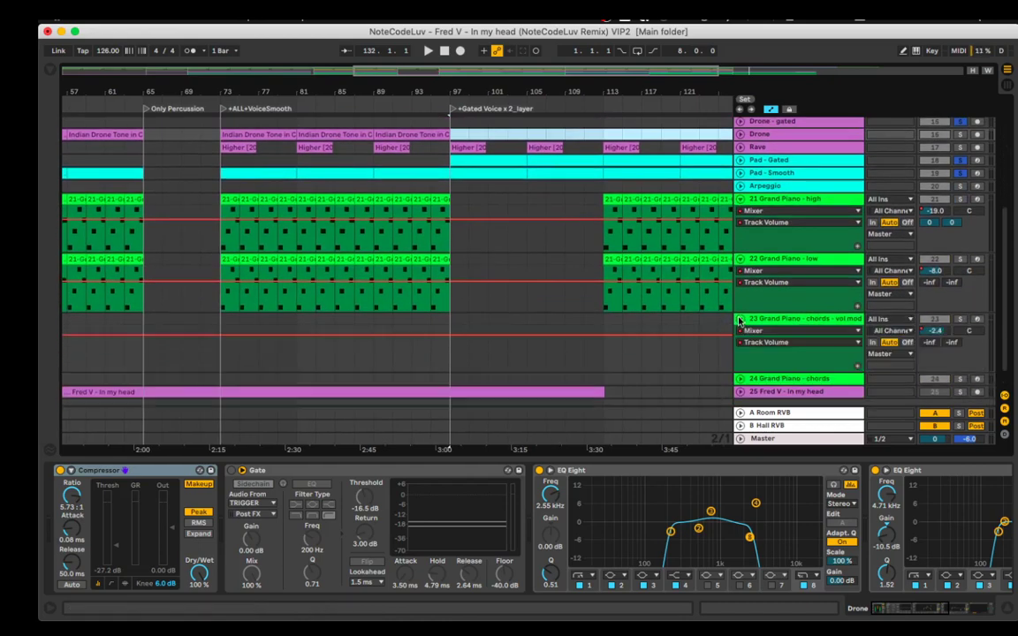
{"action": "left_click", "coordinate": [739, 320]}
{"action": "left_click", "coordinate": [740, 261]}
{"action": "left_click", "coordinate": [741, 200]}
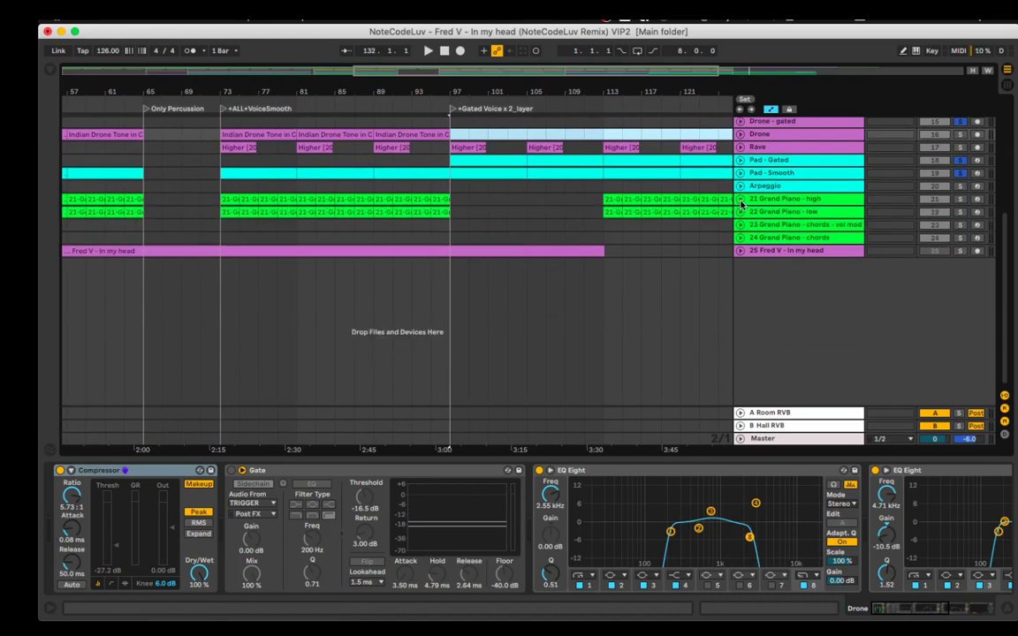
{"action": "scroll", "coordinate": [760, 265], "scroll_direction": "up", "scroll_amount": 5}
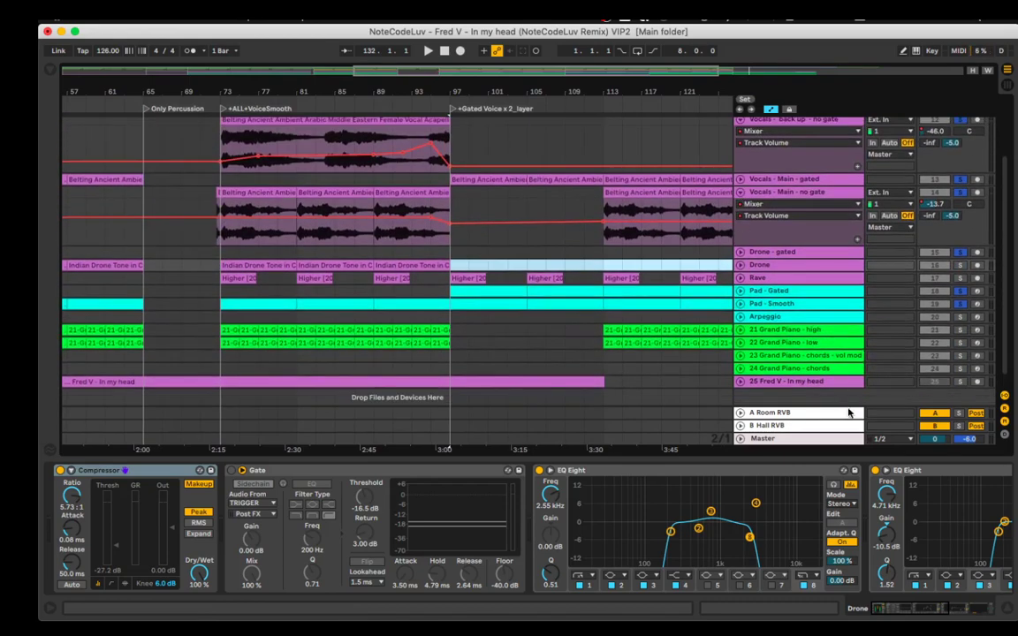
Show the Session View mixer and examine the reverb, Utility and EQ Eight settings on the A Room RVB and B Hall RVB return tracks.
{"action": "key", "text": "Tab"}
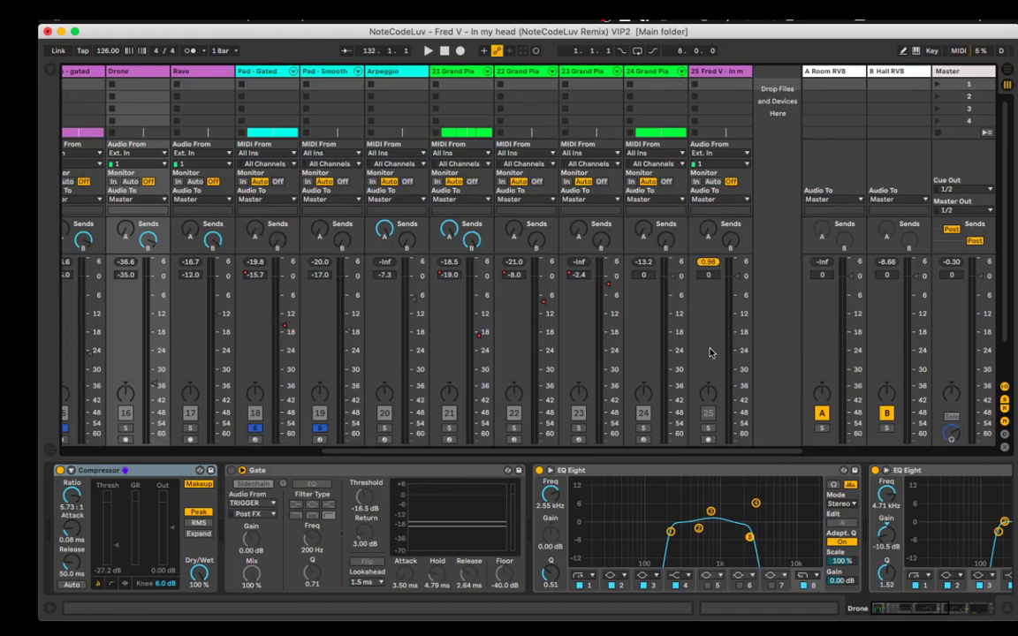
{"action": "left_click", "coordinate": [840, 74]}
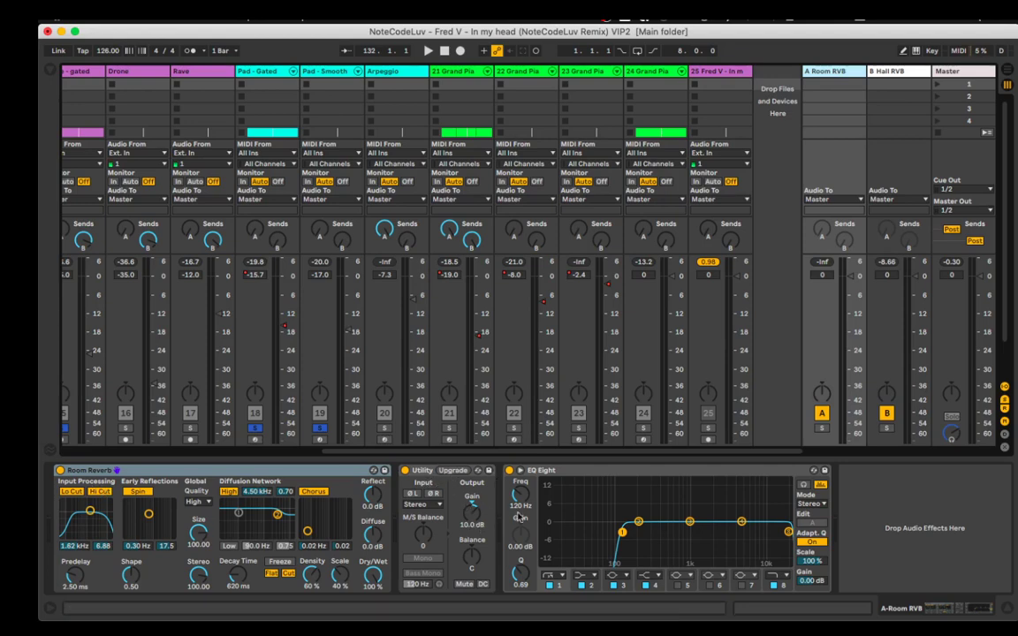
{"action": "left_click", "coordinate": [901, 72]}
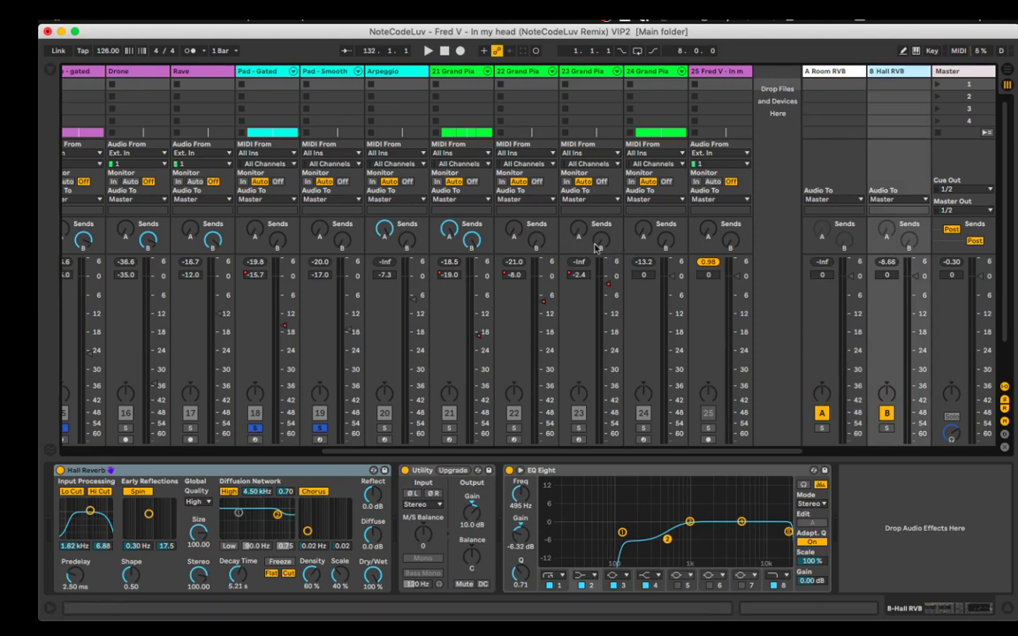
Bring up OBS to check the microphone and system audio meters, and return to the Ableton Live mixer.
{"action": "left_click", "coordinate": [554, 608]}
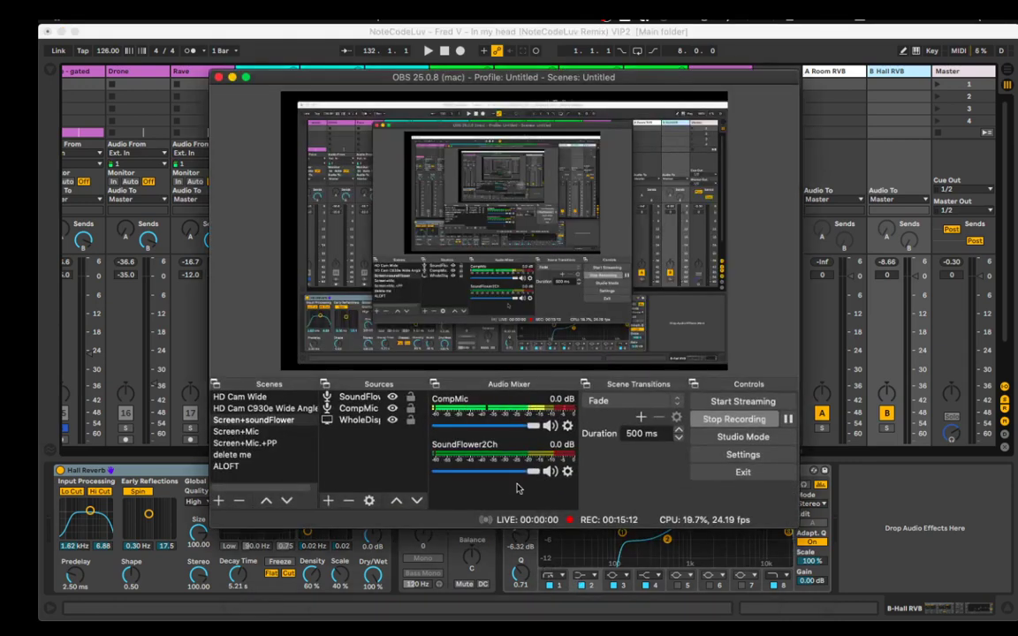
{"action": "left_click", "coordinate": [214, 33]}
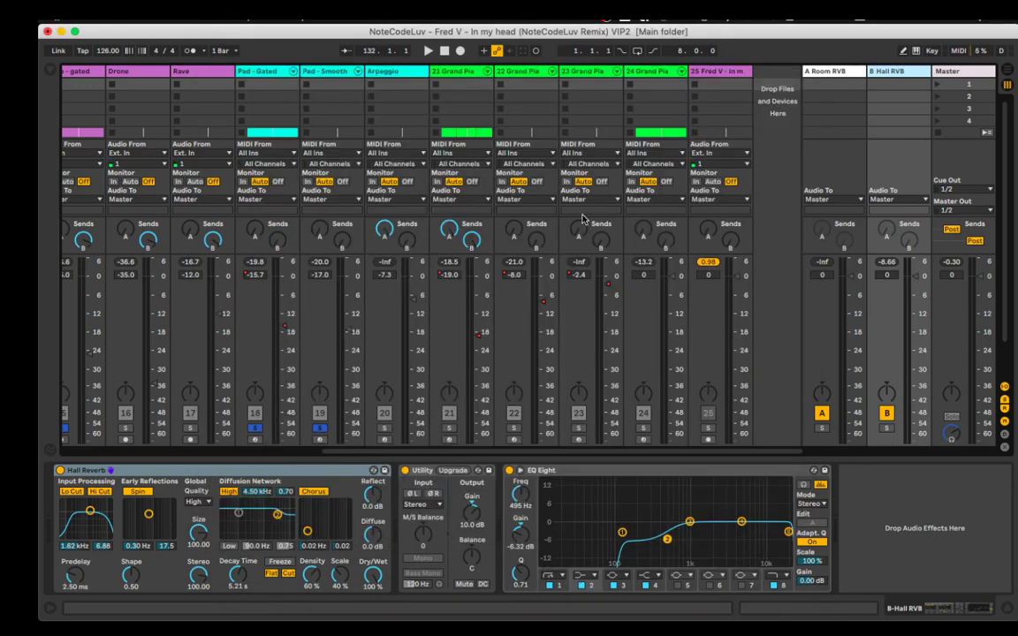
Return to the Arrangement View and fold the Vocals - Main - no gate and Vocals - back up - no gate tracks.
{"action": "key", "text": "Tab"}
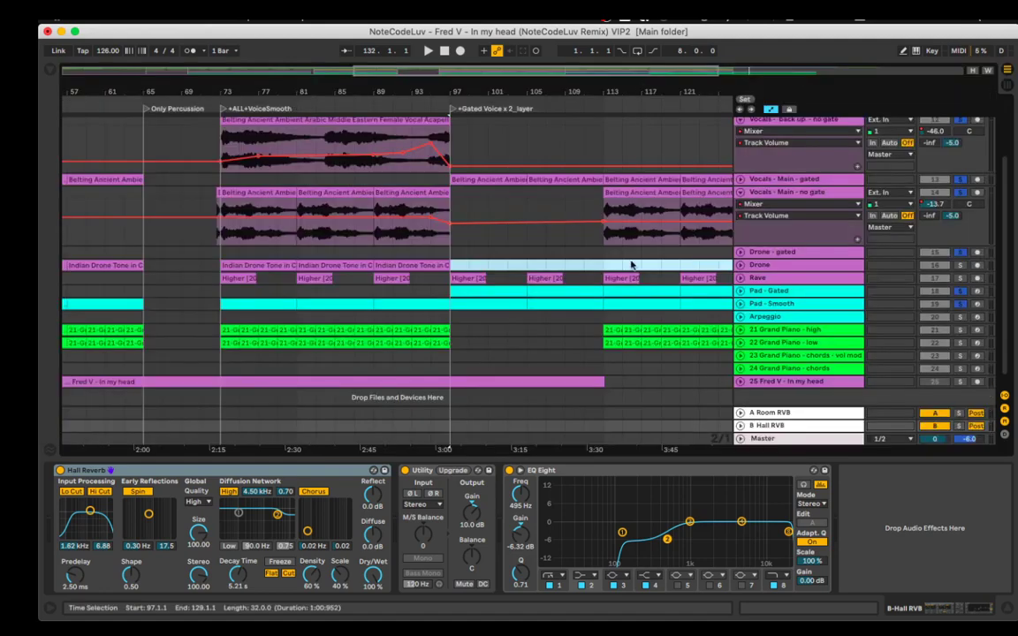
{"action": "scroll", "coordinate": [633, 265], "scroll_direction": "down", "scroll_amount": 3}
{"action": "scroll", "coordinate": [633, 265], "scroll_direction": "up", "scroll_amount": 2}
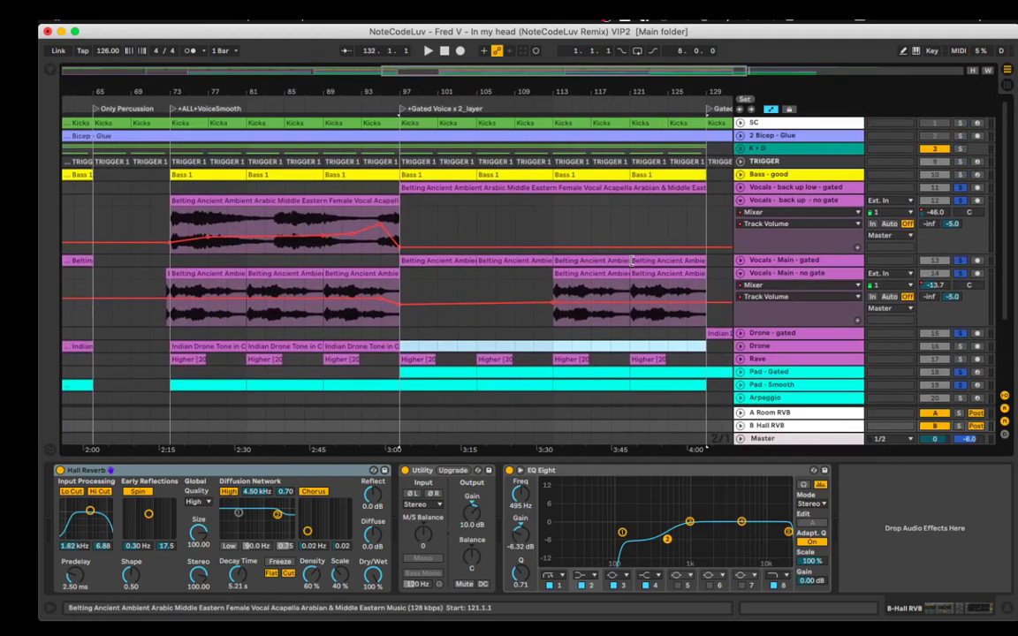
{"action": "scroll", "coordinate": [633, 265], "scroll_direction": "right", "scroll_amount": 5}
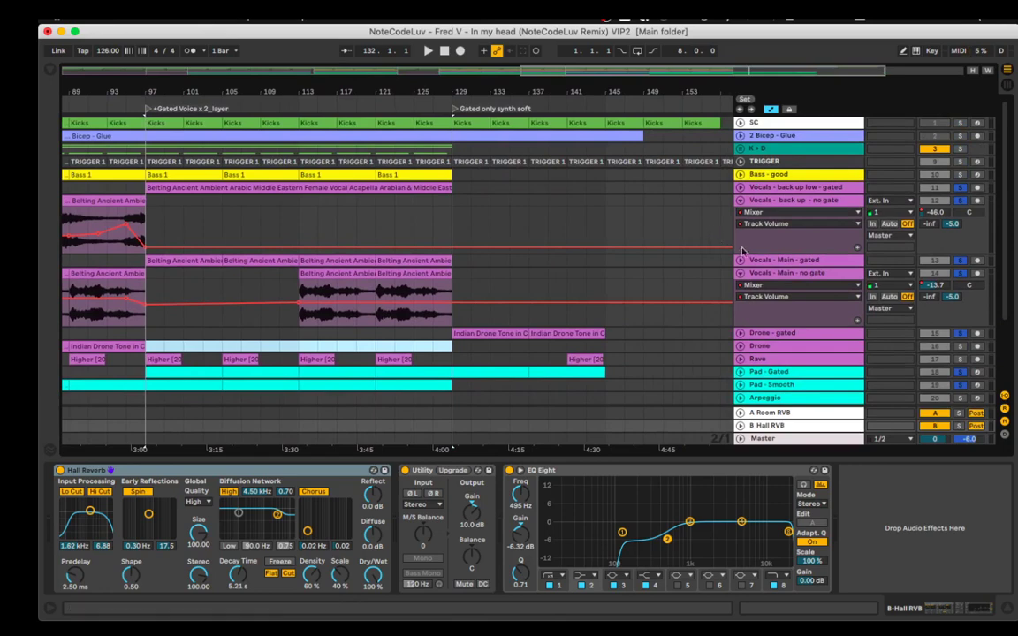
{"action": "left_click", "coordinate": [741, 274]}
{"action": "left_click", "coordinate": [741, 200]}
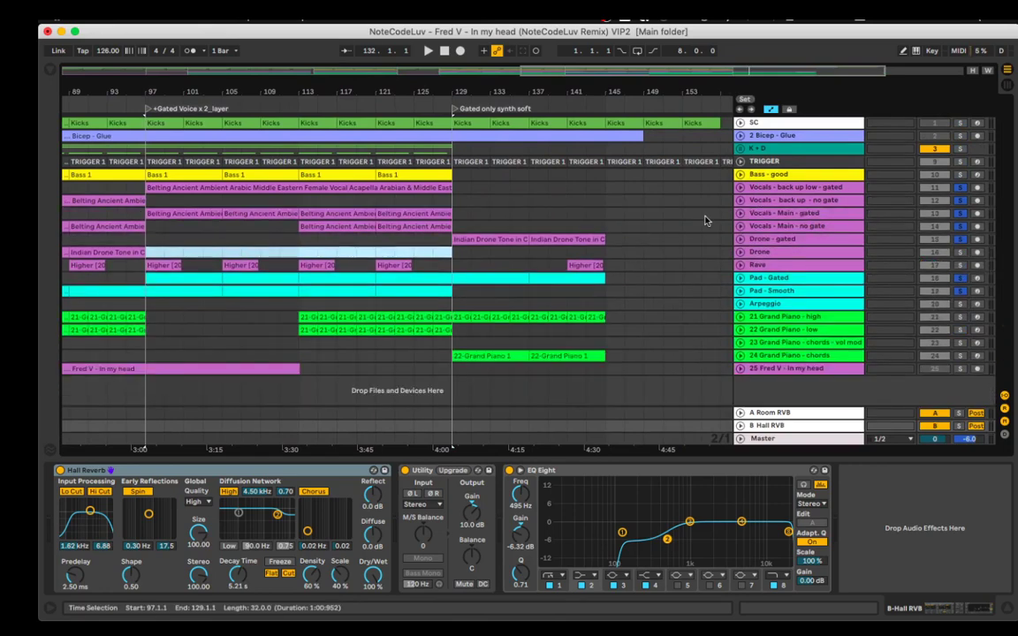
{"action": "scroll", "coordinate": [707, 221], "scroll_direction": "left", "scroll_amount": 12}
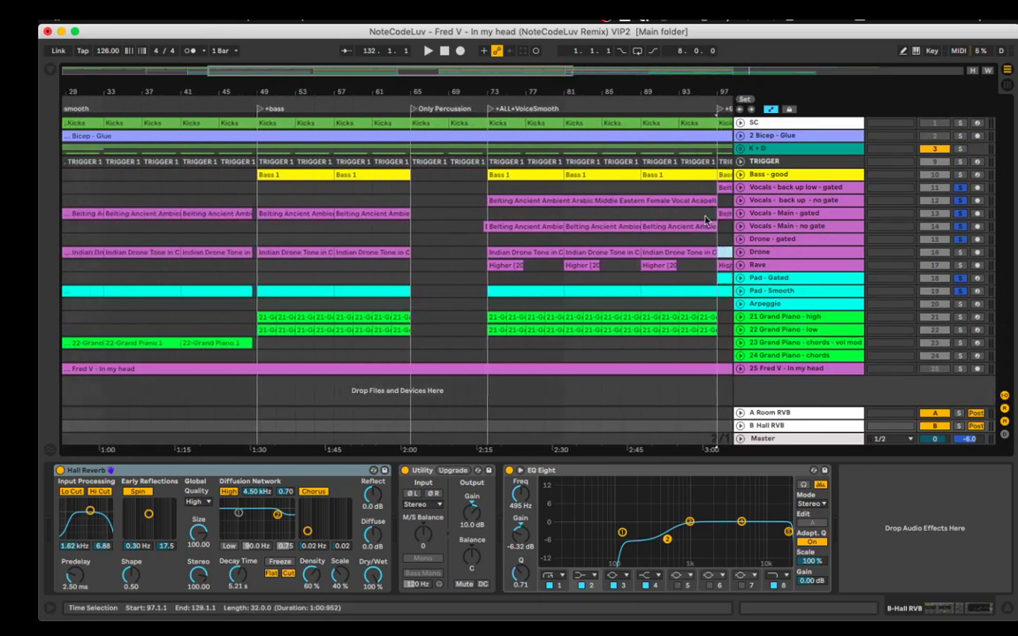
Show the Master track's effect chain, open the Ozone Imager 2 interface to examine its width and Stereoize settings, and close it.
{"action": "scroll", "coordinate": [706, 221], "scroll_direction": "left", "scroll_amount": 5}
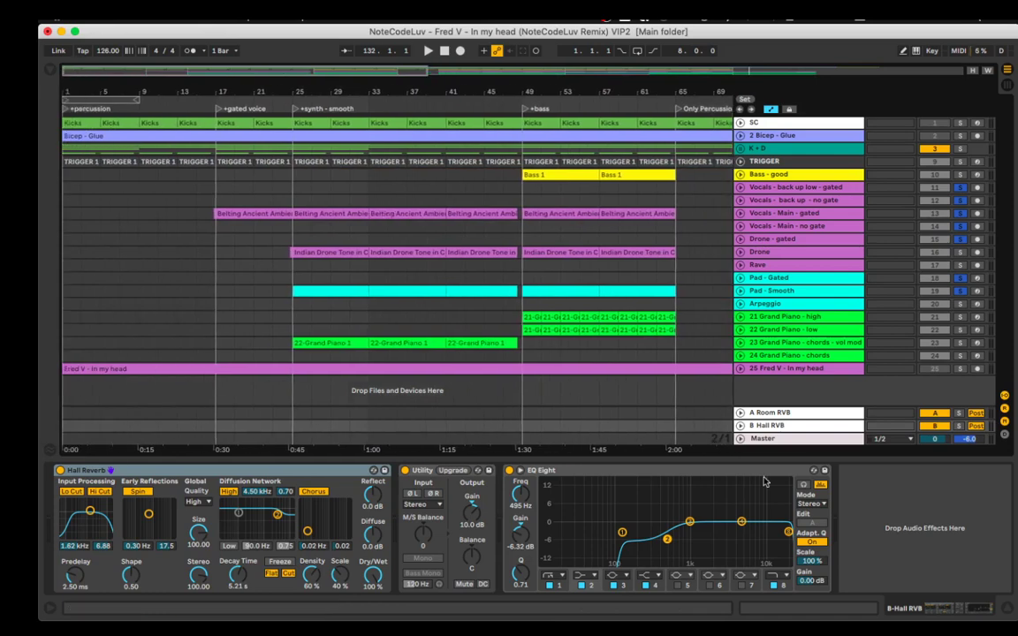
{"action": "left_click", "coordinate": [817, 441]}
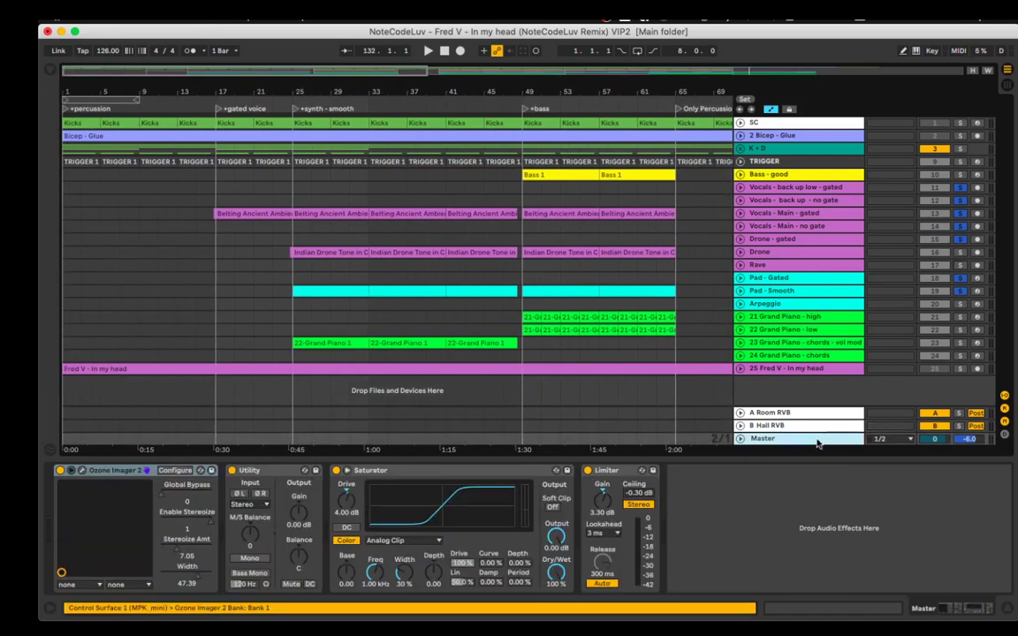
{"action": "left_click", "coordinate": [84, 471]}
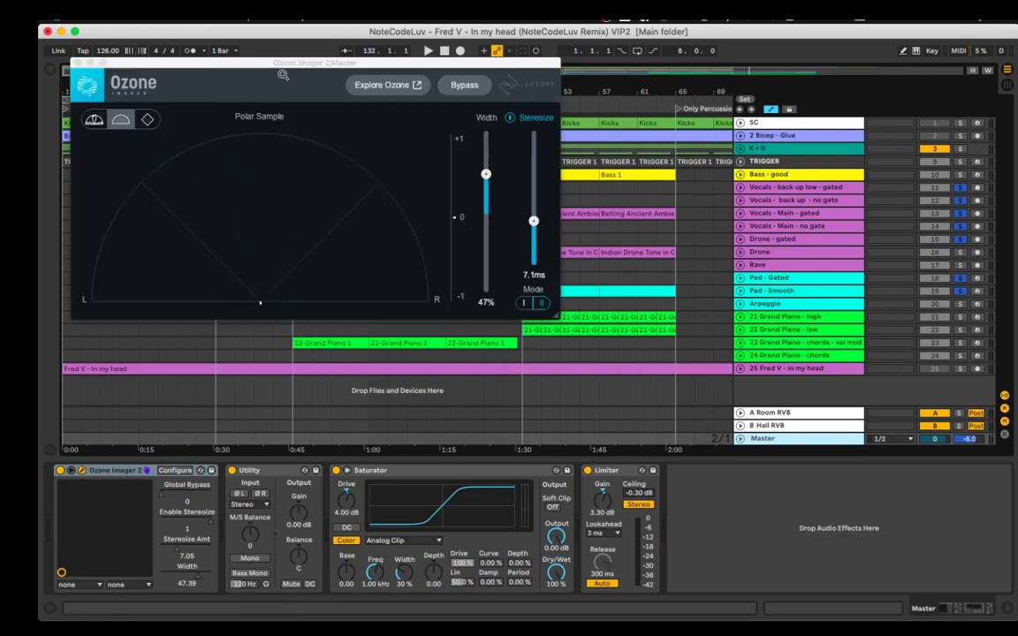
{"action": "left_click_drag", "start_coordinate": [269, 64], "coordinate": [424, 187]}
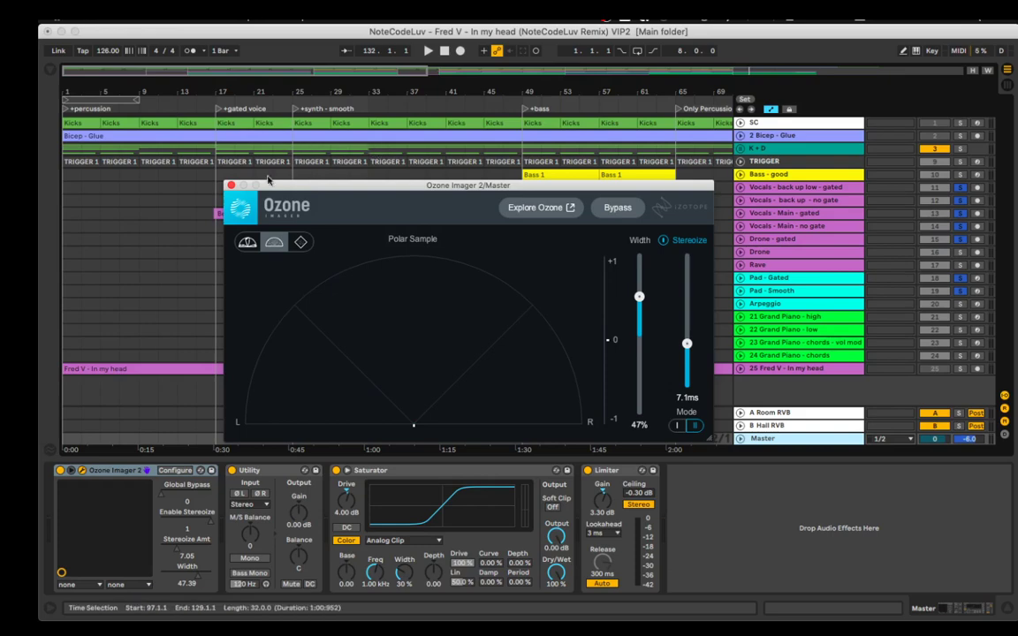
{"action": "left_click", "coordinate": [231, 187]}
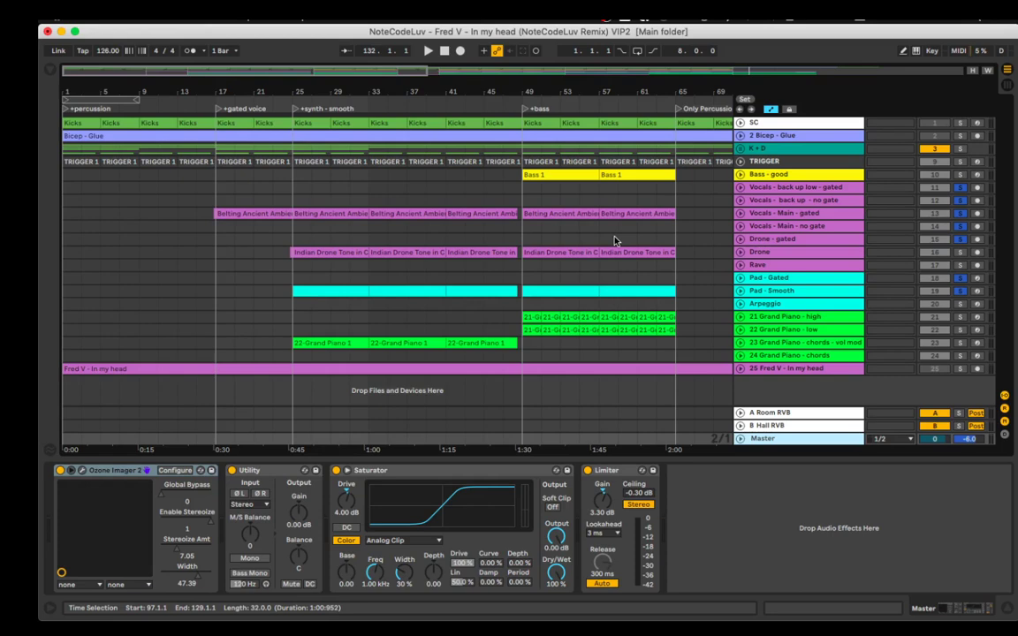
Return the playhead to the start and turn off solo on the vocal, gated drone and pad tracks.
{"action": "scroll", "coordinate": [616, 241], "scroll_direction": "down", "scroll_amount": 5}
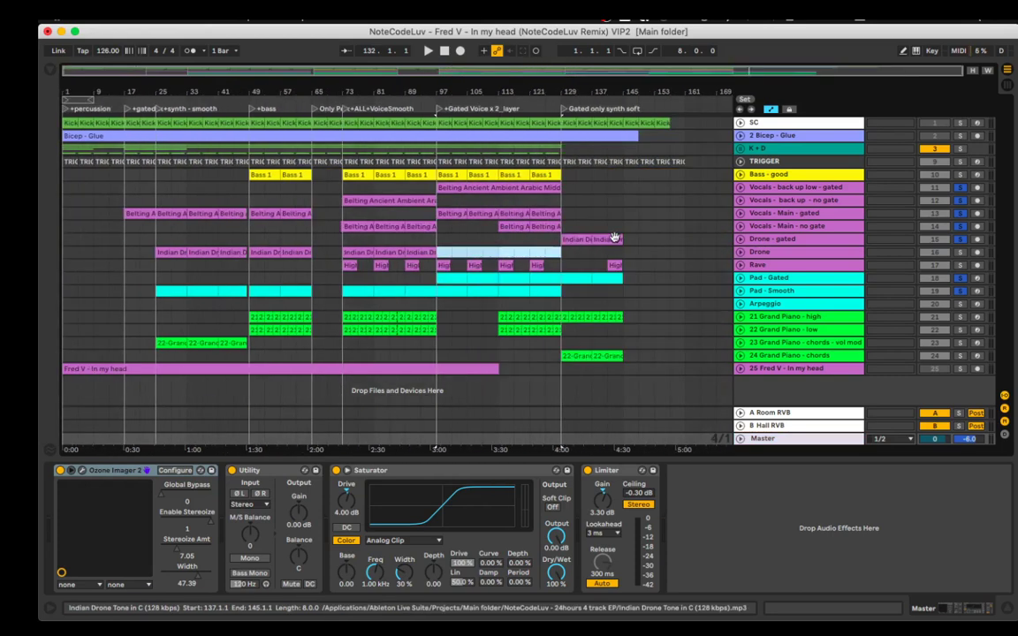
{"action": "left_click", "coordinate": [485, 250]}
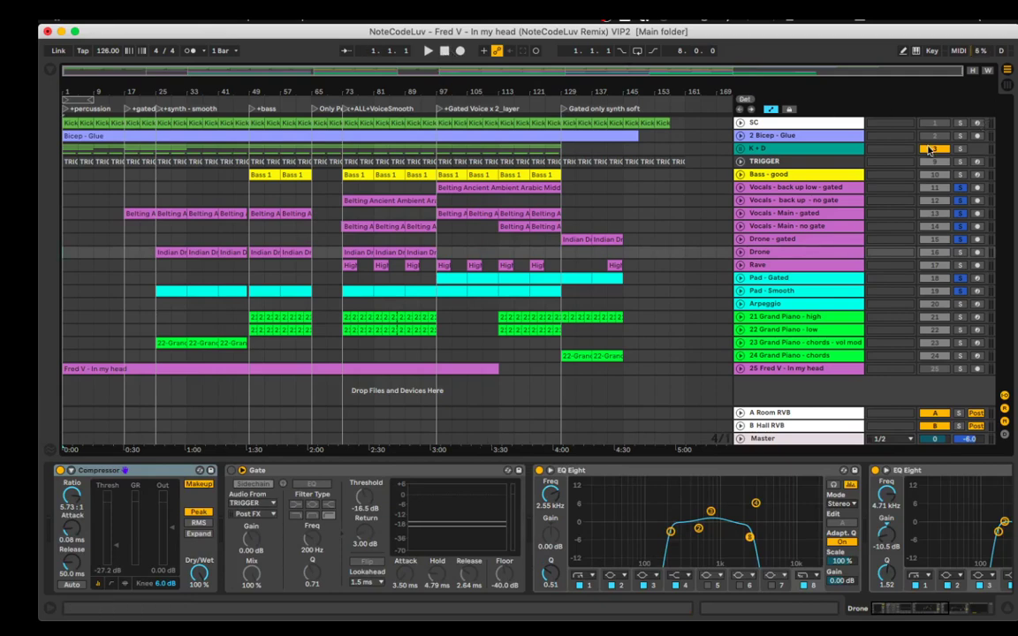
{"action": "left_click", "coordinate": [960, 188]}
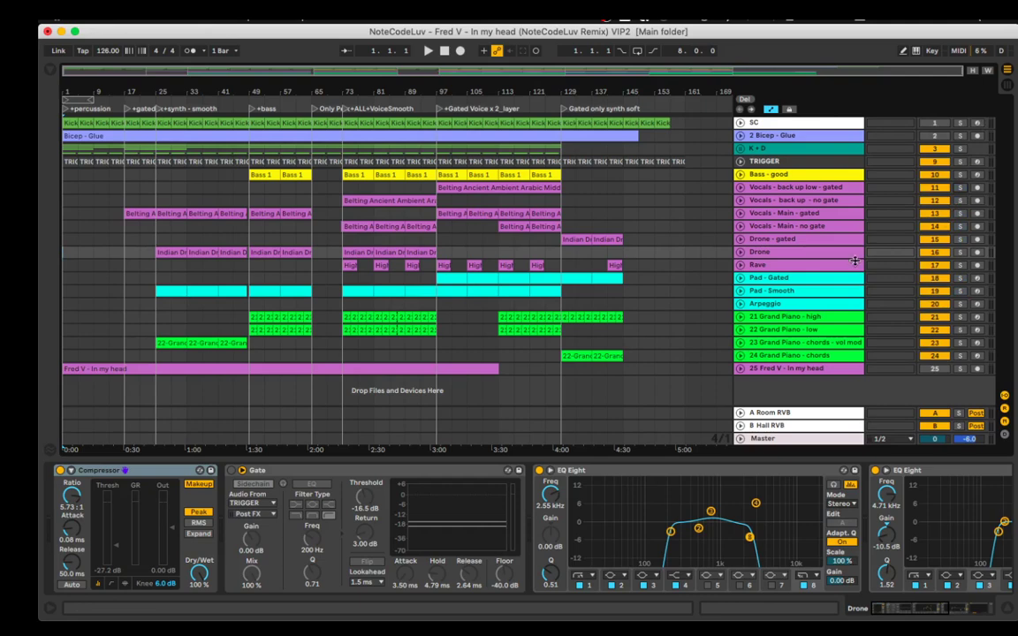
Move the Fred V - In my head track up between SC and Bicep - Glue, and save the Set.
{"action": "left_click", "coordinate": [790, 370]}
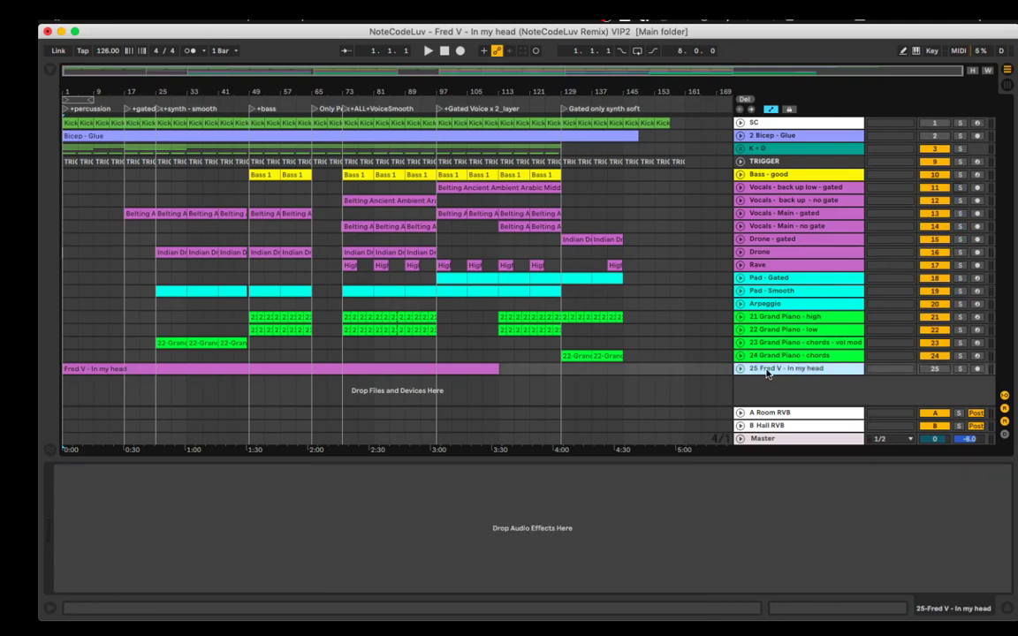
{"action": "left_click_drag", "start_coordinate": [768, 373], "coordinate": [769, 141]}
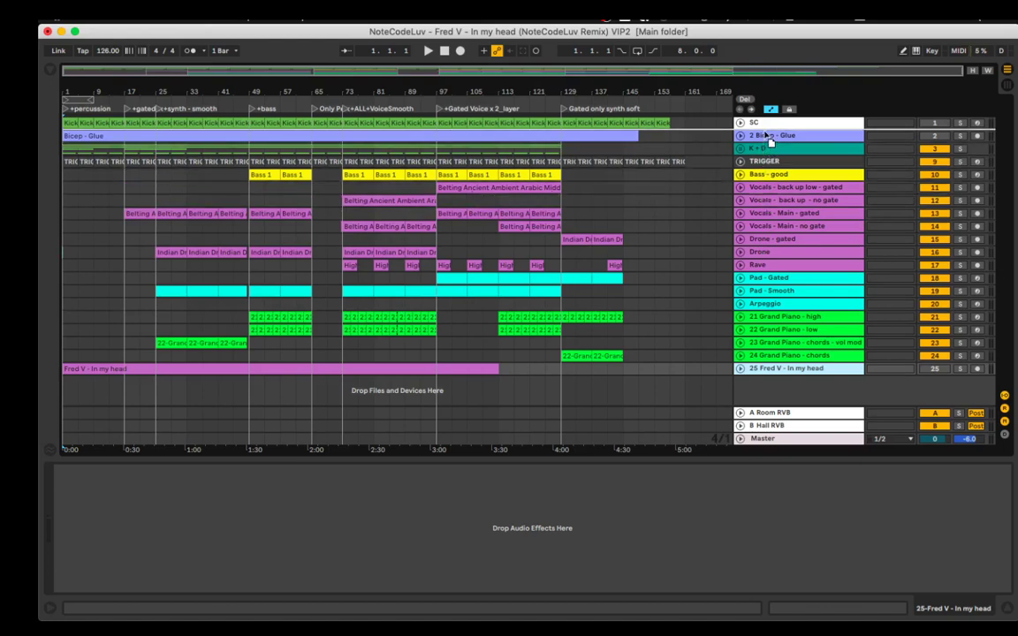
{"action": "left_click_drag", "start_coordinate": [685, 149], "coordinate": [645, 149]}
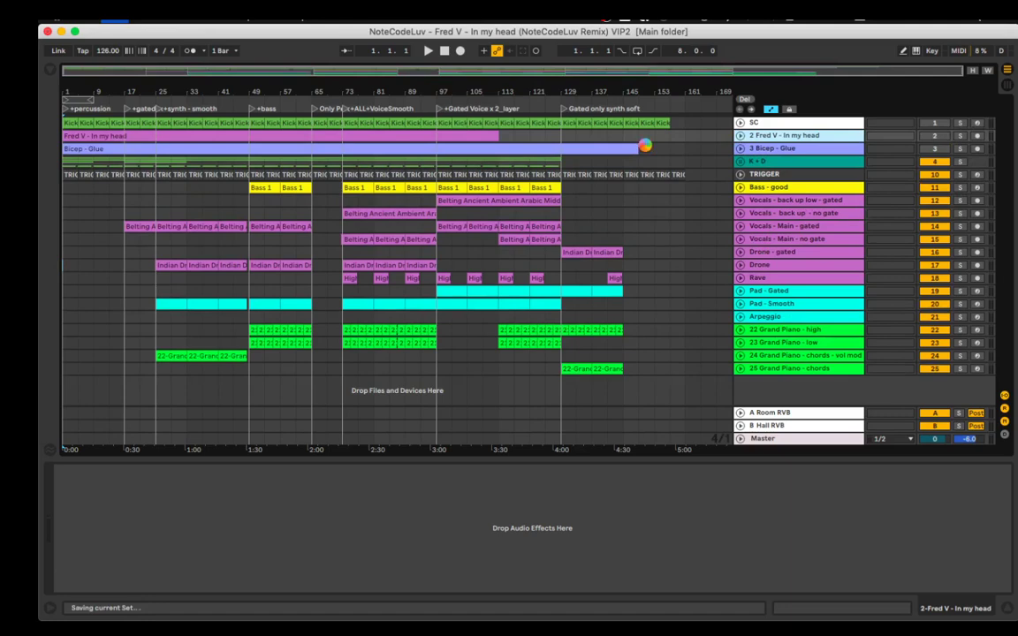
Look over the arrangement from beginning to end and show the Master track's effect chain.
{"action": "scroll", "coordinate": [382, 141], "scroll_direction": "up", "scroll_amount": 5}
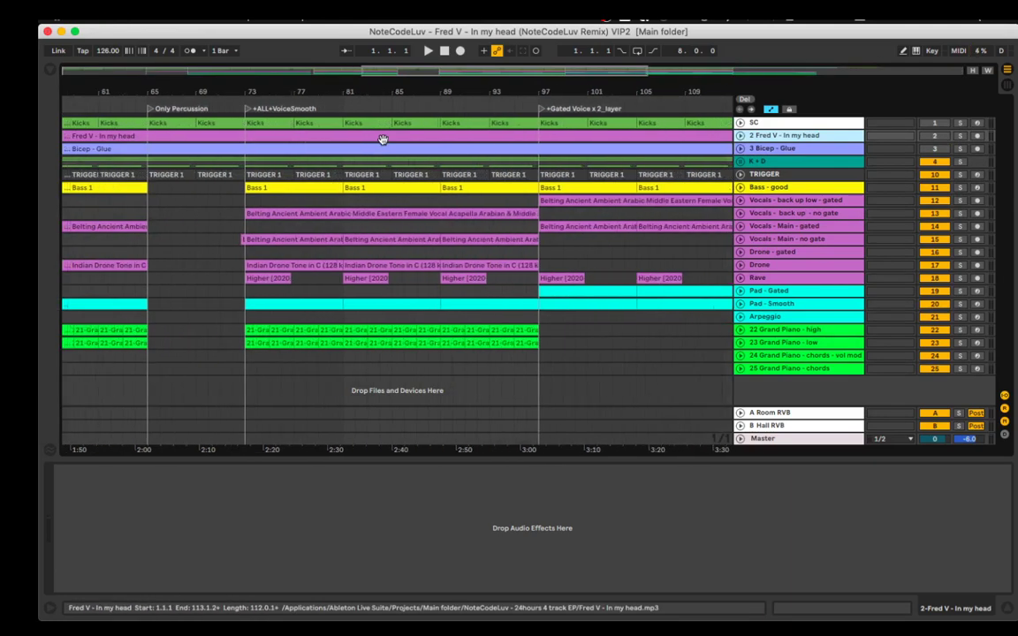
{"action": "scroll", "coordinate": [382, 141], "scroll_direction": "right", "scroll_amount": 10}
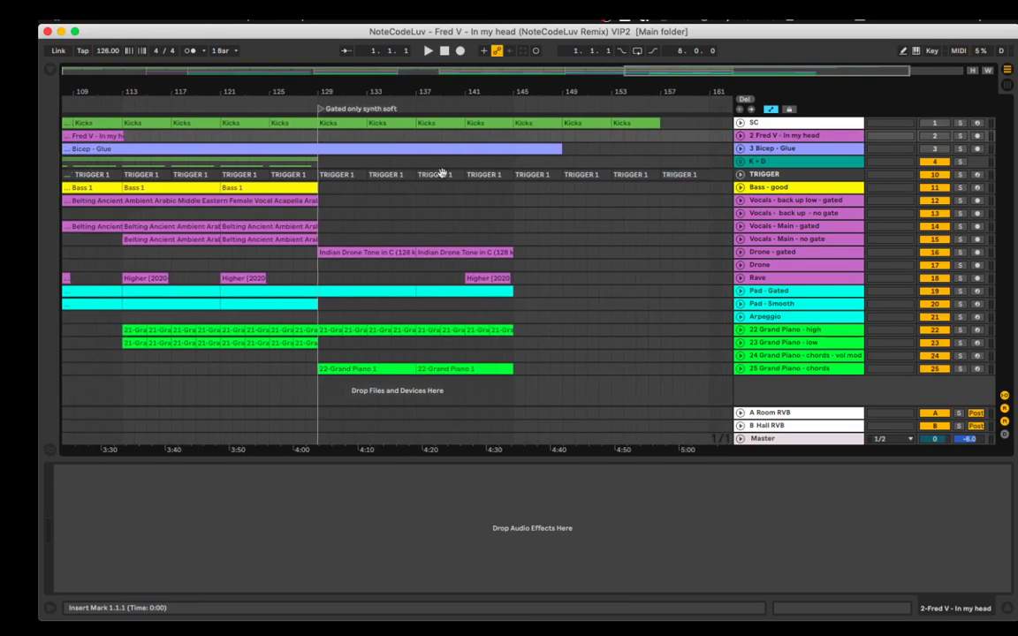
{"action": "scroll", "coordinate": [442, 173], "scroll_direction": "left", "scroll_amount": 20}
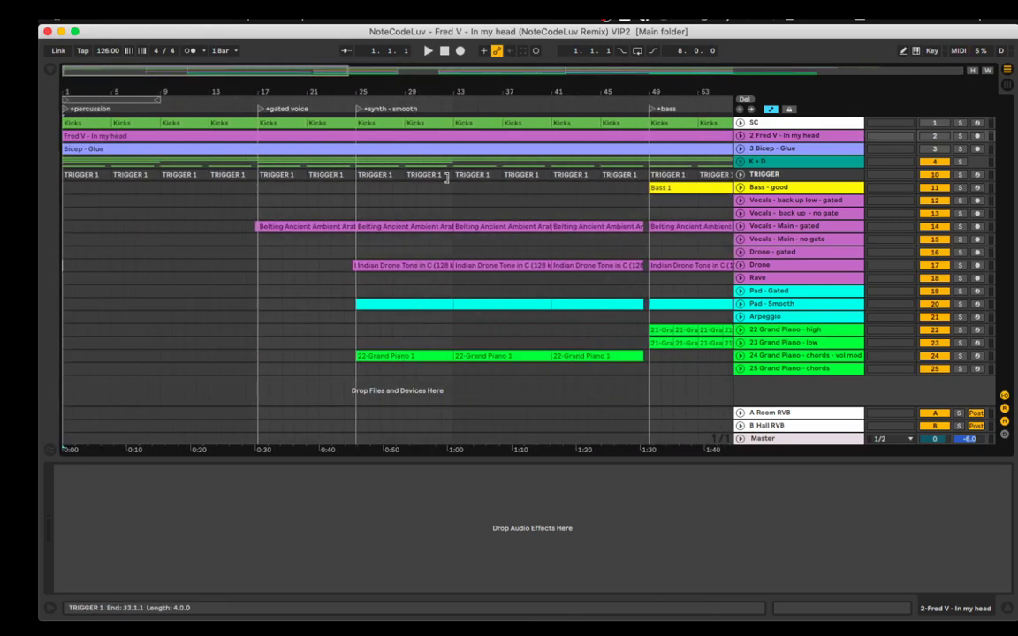
{"action": "scroll", "coordinate": [446, 177], "scroll_direction": "down", "scroll_amount": 4}
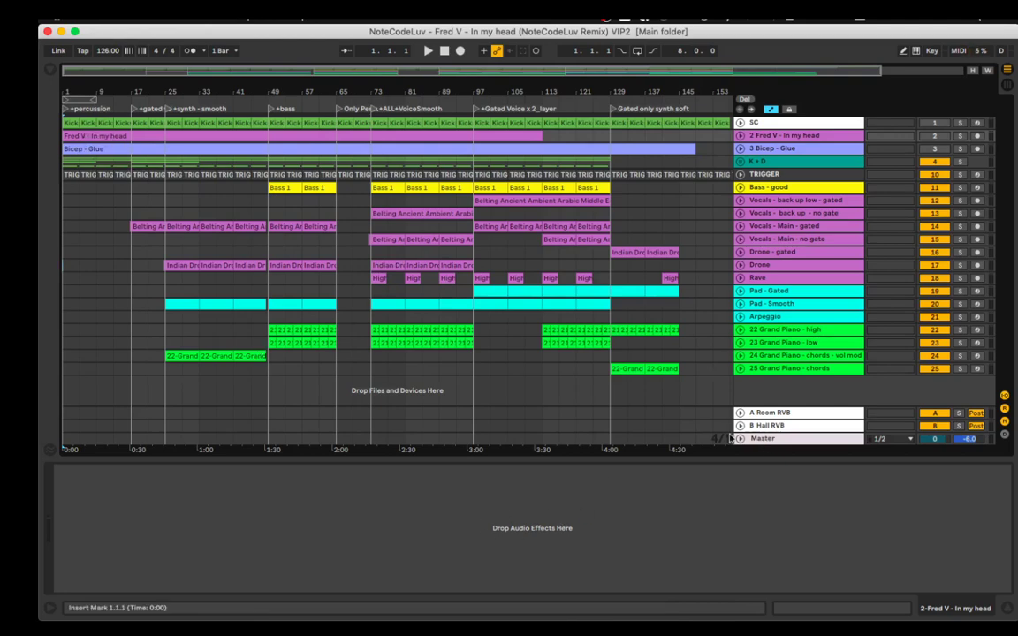
{"action": "left_click", "coordinate": [760, 439]}
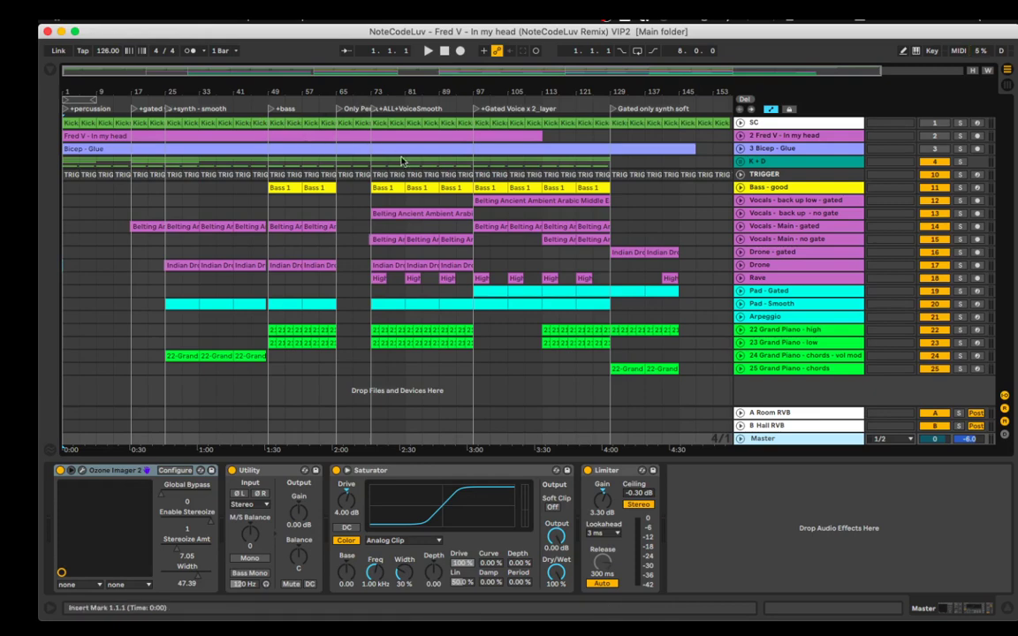
Try coloring the clips on both back up vocal tracks red, and undo the color change.
{"action": "left_click", "coordinate": [484, 202]}
{"action": "left_click", "coordinate": [457, 213], "text": "shift"}
{"action": "right_click", "coordinate": [457, 213]}
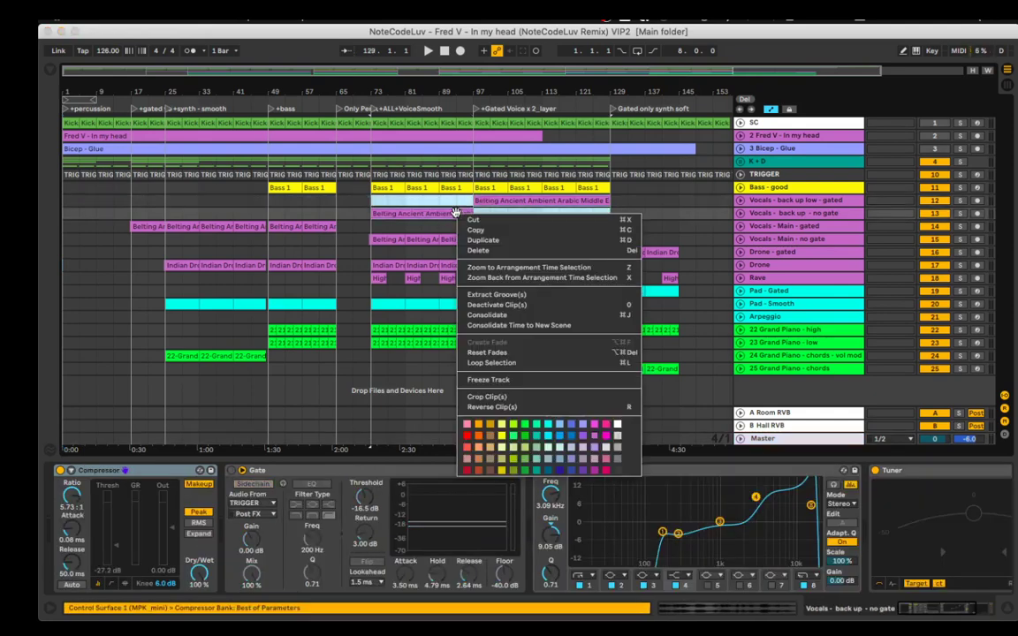
{"action": "left_click", "coordinate": [467, 436]}
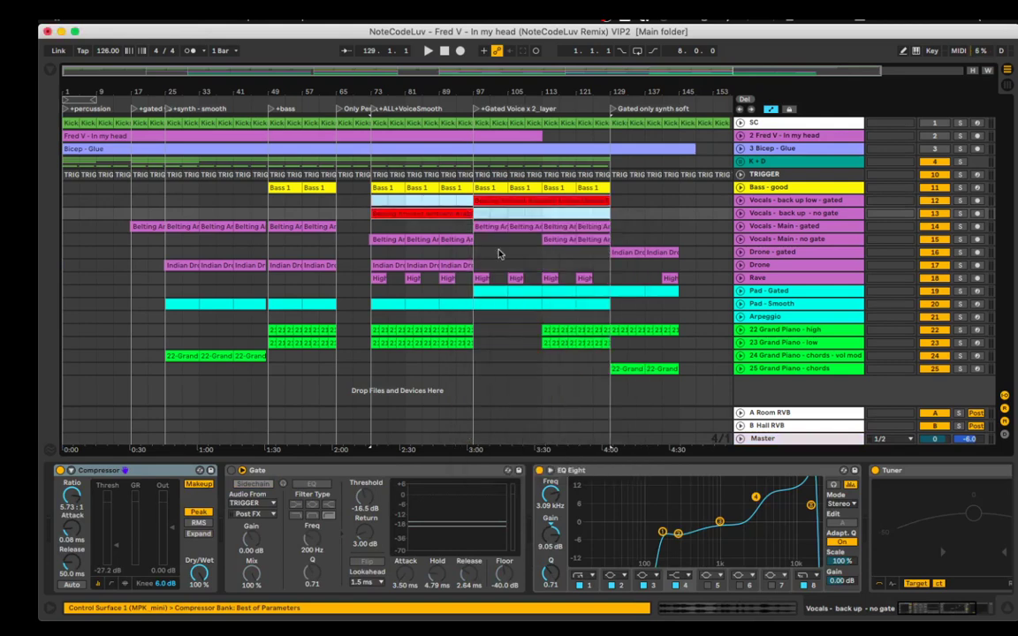
{"action": "left_click", "coordinate": [769, 215]}
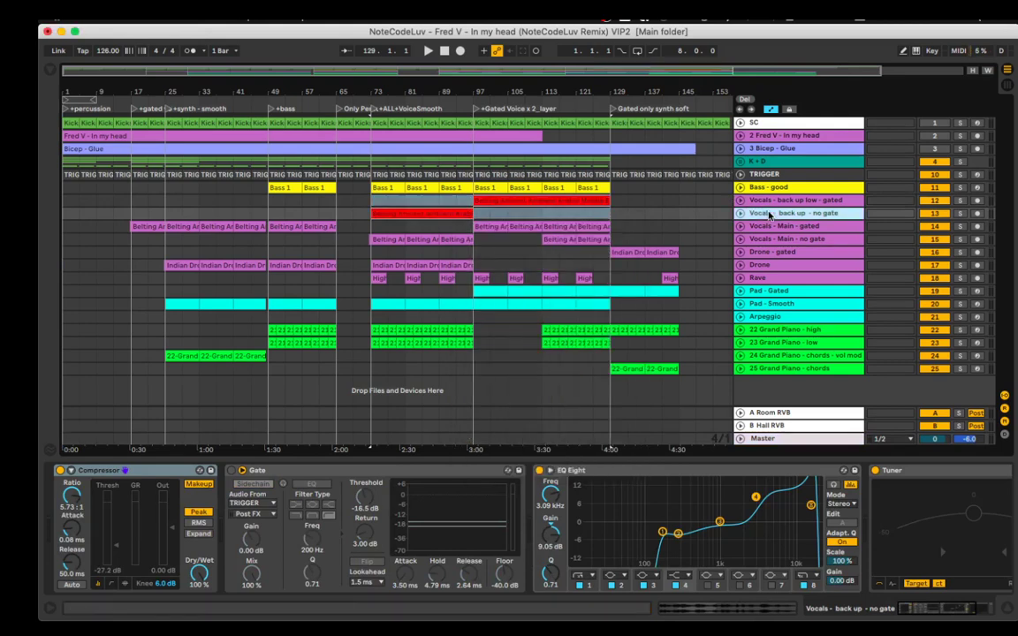
{"action": "left_click", "coordinate": [442, 217]}
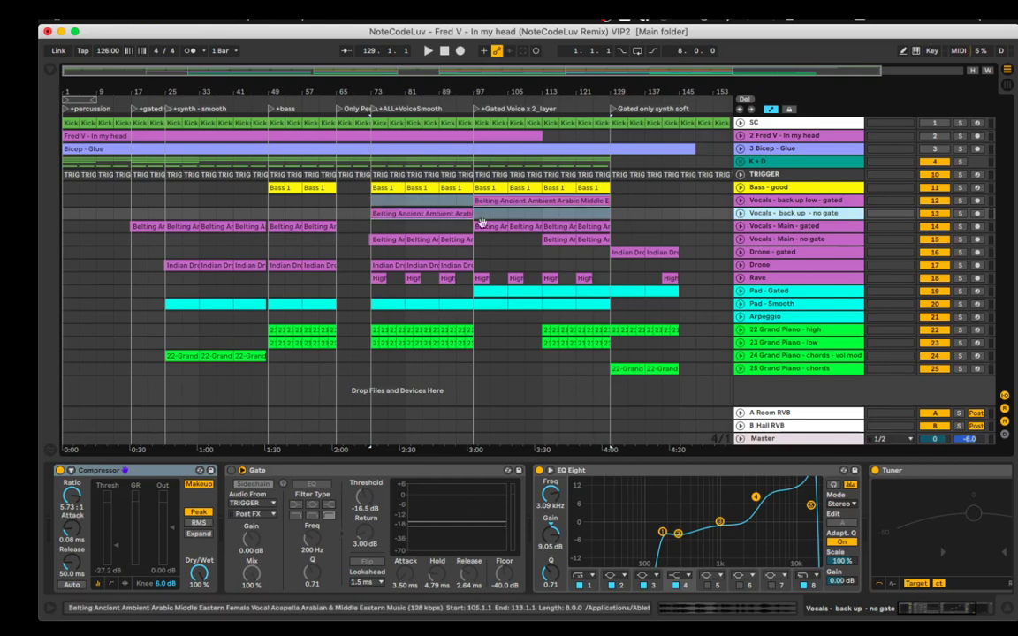
Color the Vocals - back up - no gate clip at bar 73 and its track header red.
{"action": "right_click", "coordinate": [455, 214]}
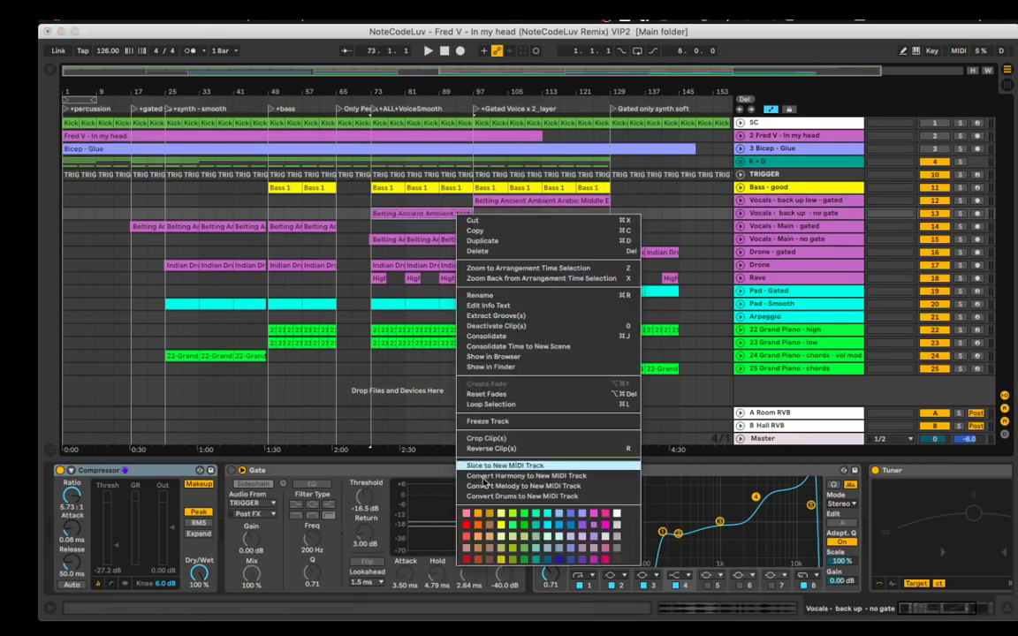
{"action": "left_click", "coordinate": [467, 525]}
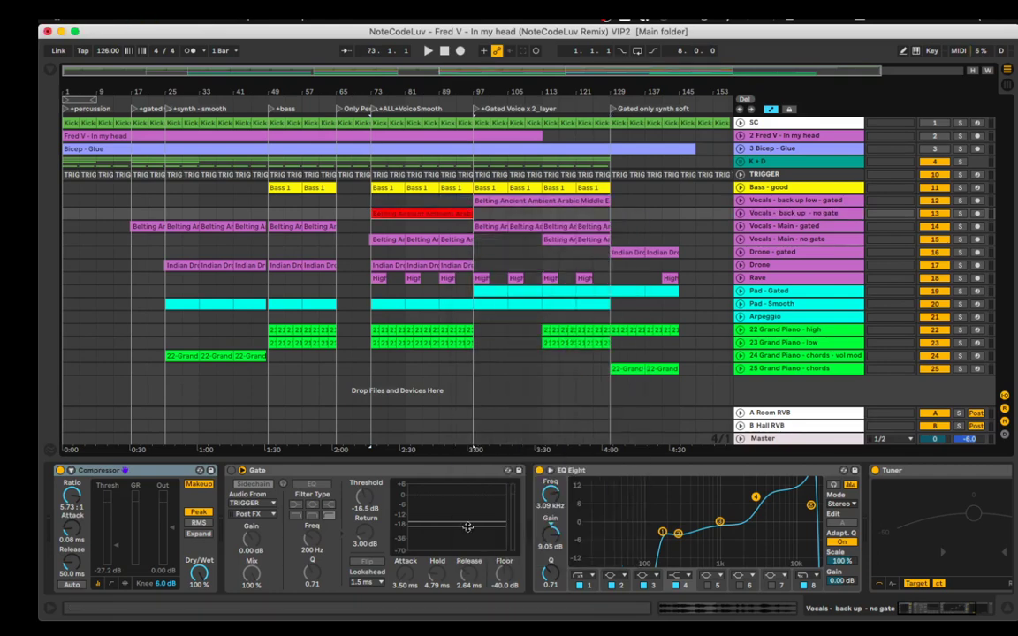
{"action": "right_click", "coordinate": [778, 212]}
{"action": "left_click", "coordinate": [787, 406]}
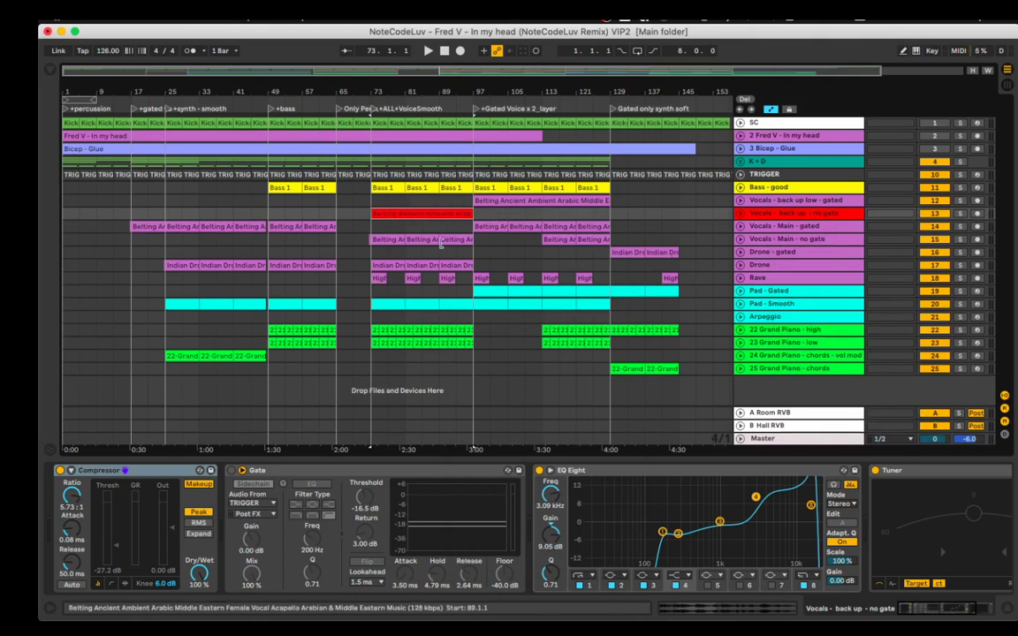
Return the playhead to the start of the arrangement and bring up the Master track's devices.
{"action": "scroll", "coordinate": [441, 245], "scroll_direction": "down", "scroll_amount": 2}
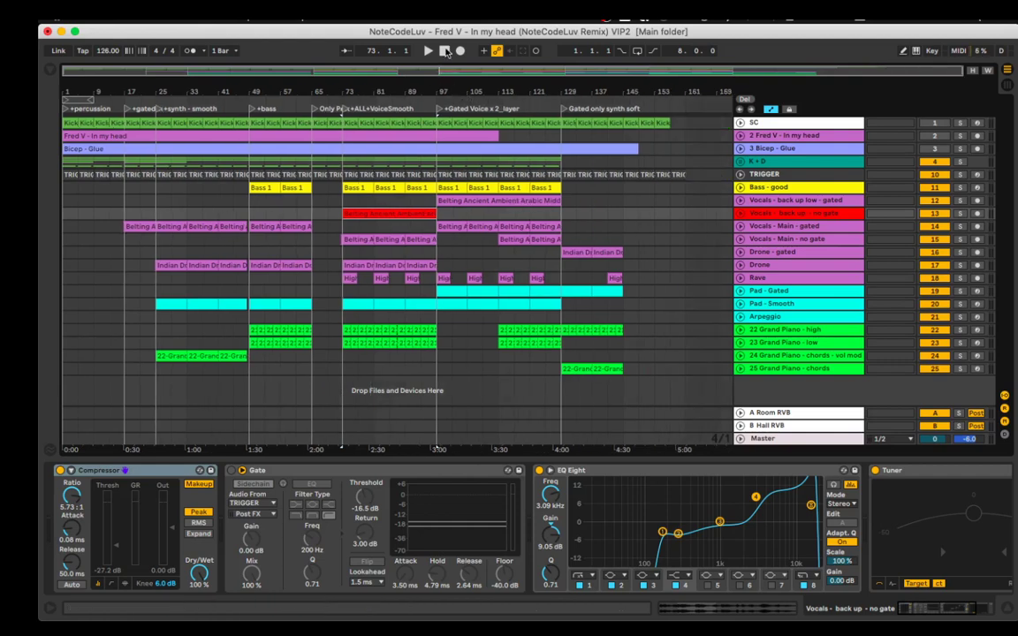
{"action": "left_click", "coordinate": [447, 52]}
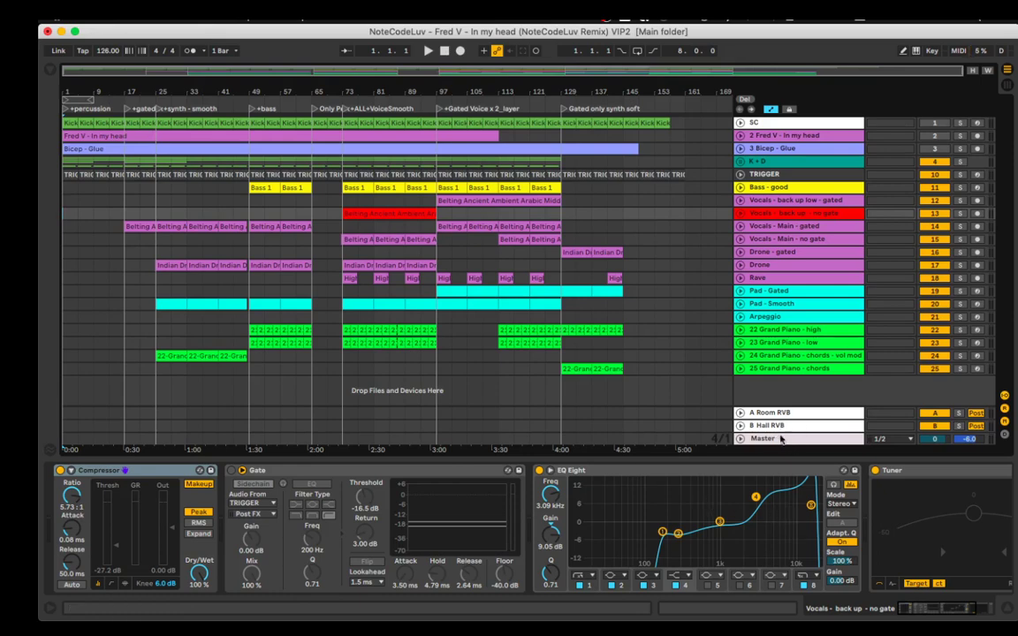
{"action": "left_click", "coordinate": [783, 441]}
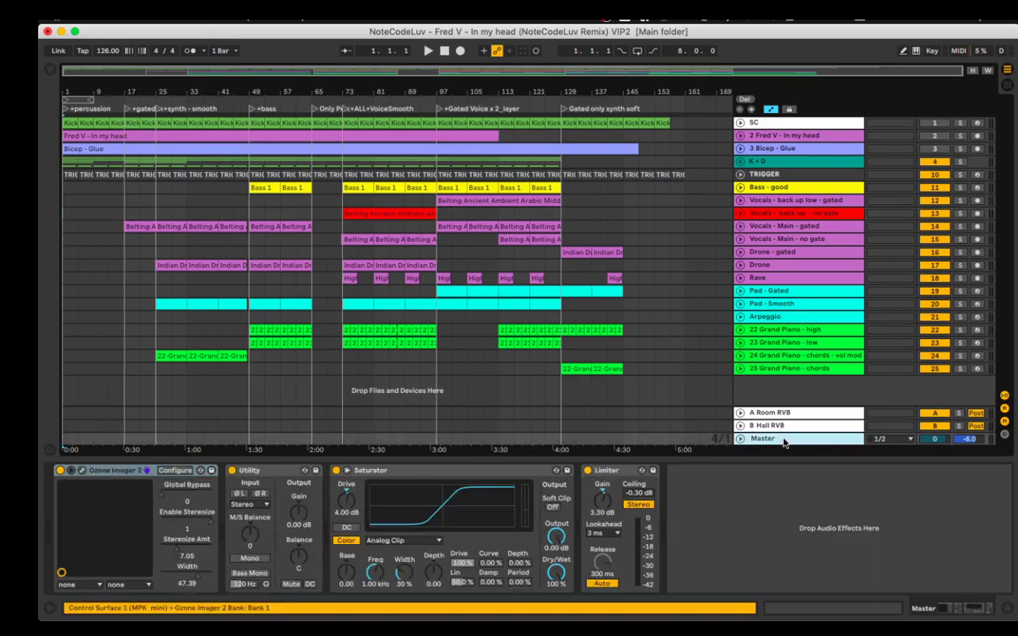
Lower EQ Eight band 8's Q at 17.4 kHz to 1.70 on Vocals - back up - no gate and 1.58 on Vocals - back up low - gated.
{"action": "left_click", "coordinate": [759, 213]}
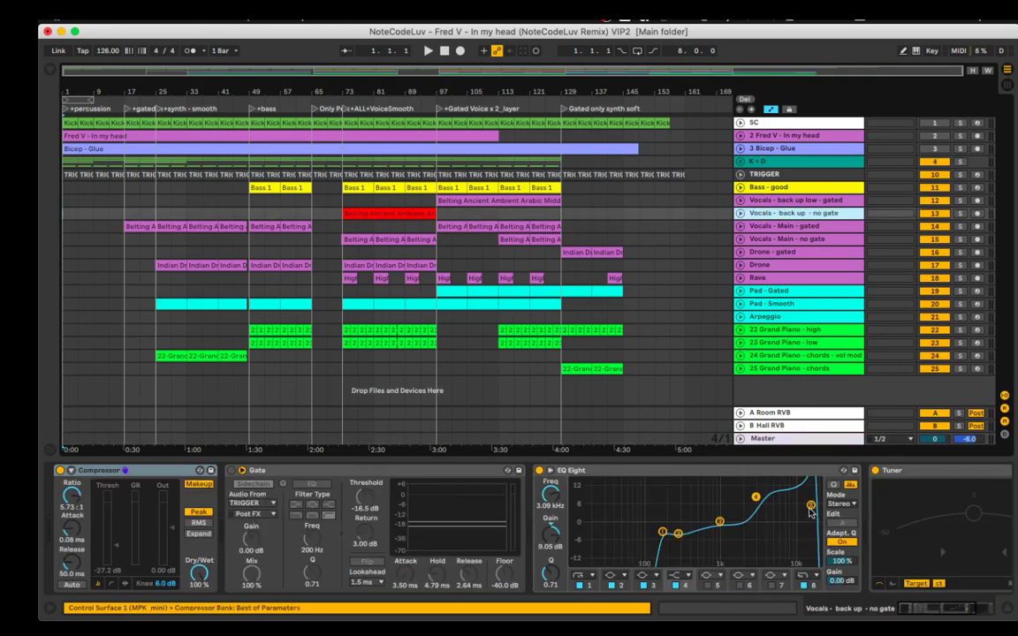
{"action": "left_click_drag", "start_coordinate": [812, 511], "coordinate": [812, 524]}
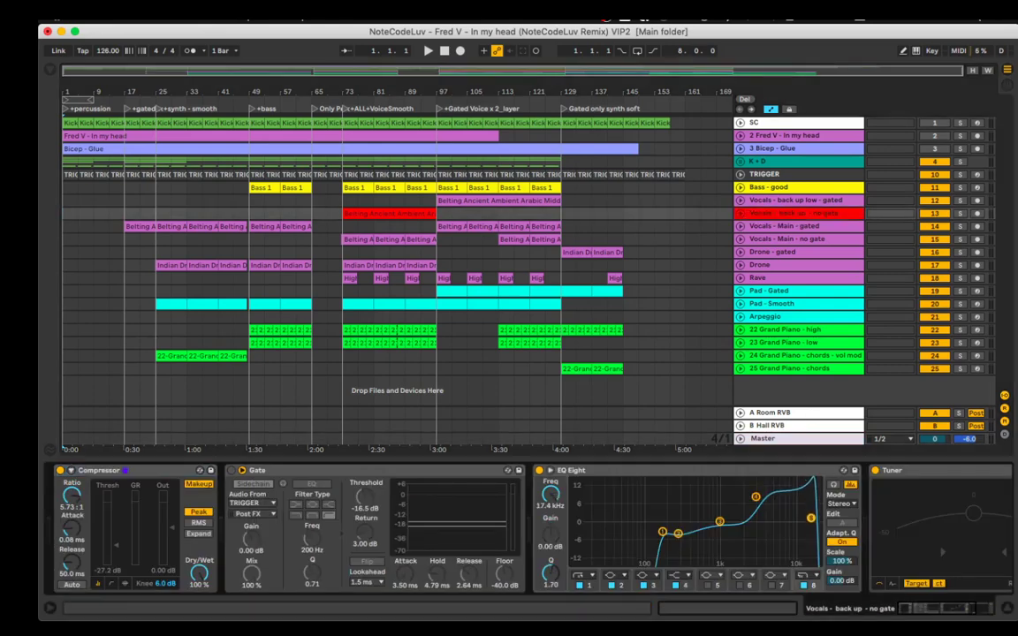
{"action": "left_click", "coordinate": [768, 201]}
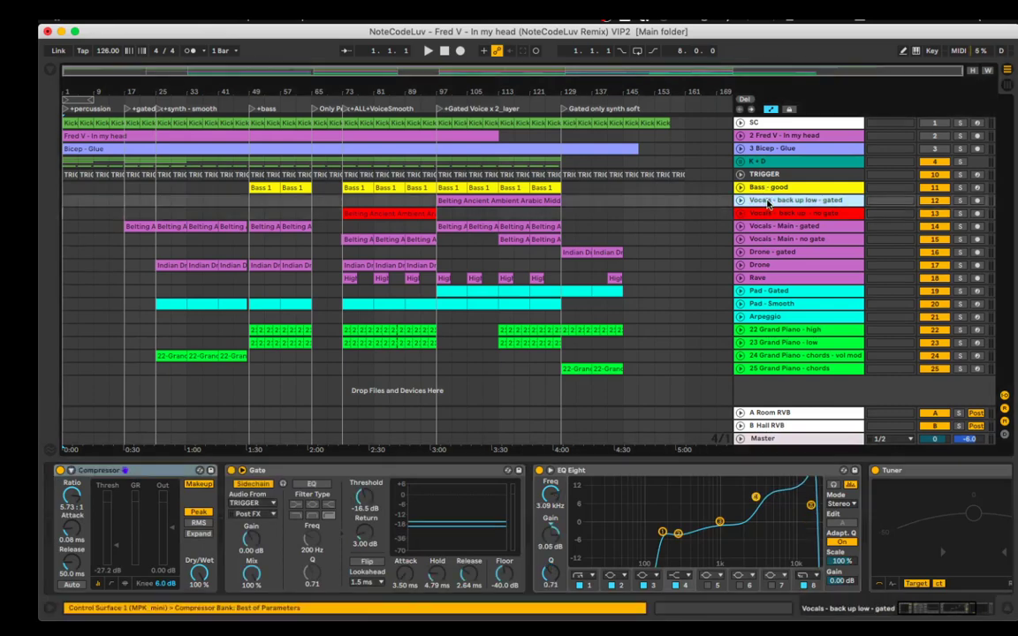
{"action": "left_click_drag", "start_coordinate": [812, 505], "coordinate": [811, 520]}
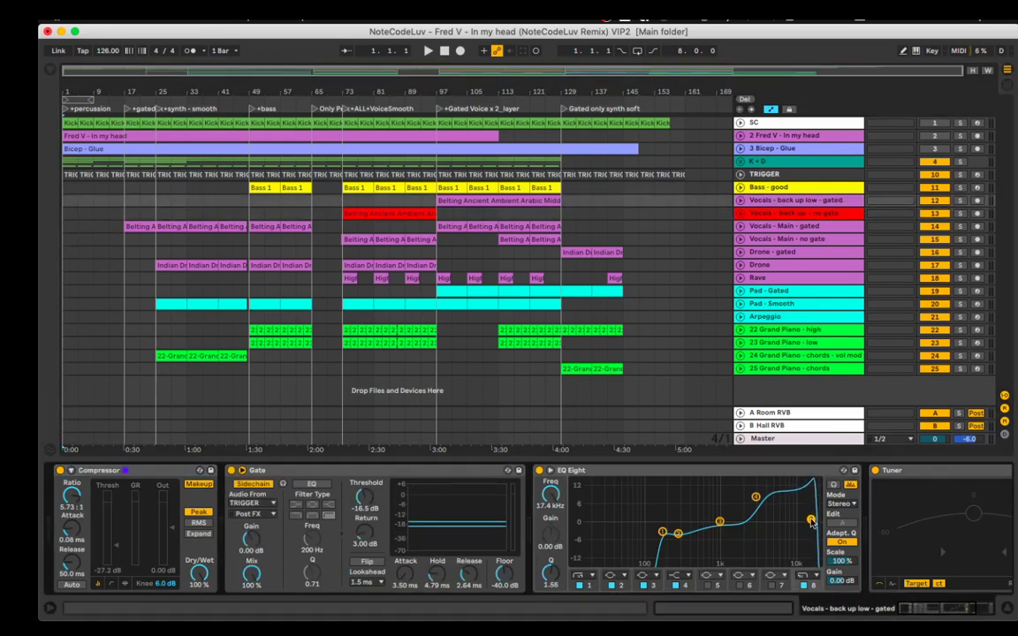
Bring up the Arpeggio track's devices and examine the C Minor scale device and the Arpeggiator.
{"action": "left_click", "coordinate": [773, 279]}
{"action": "left_click", "coordinate": [766, 318]}
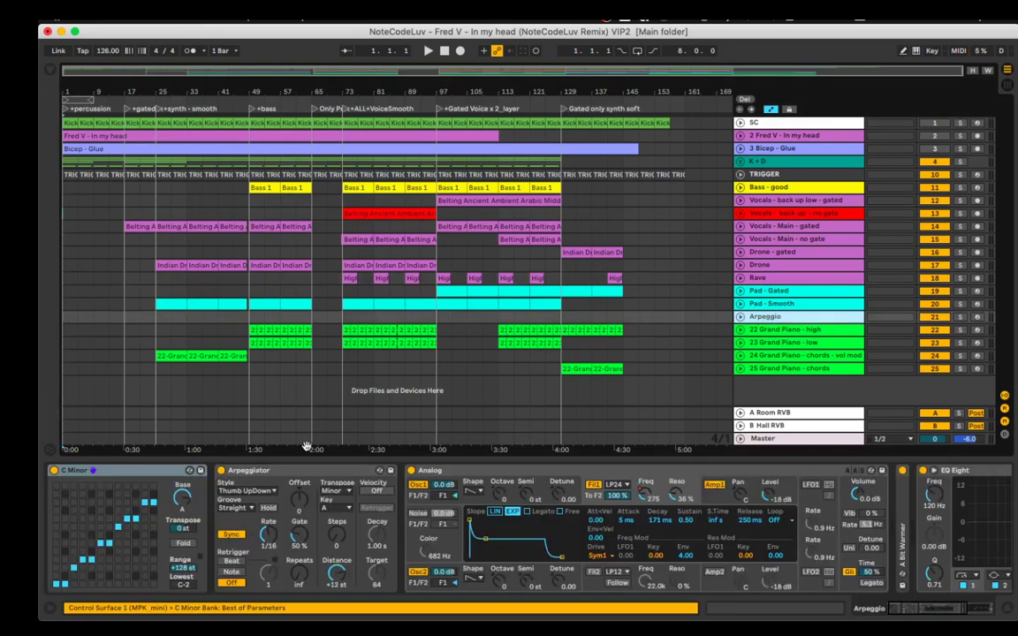
{"action": "left_click", "coordinate": [112, 473]}
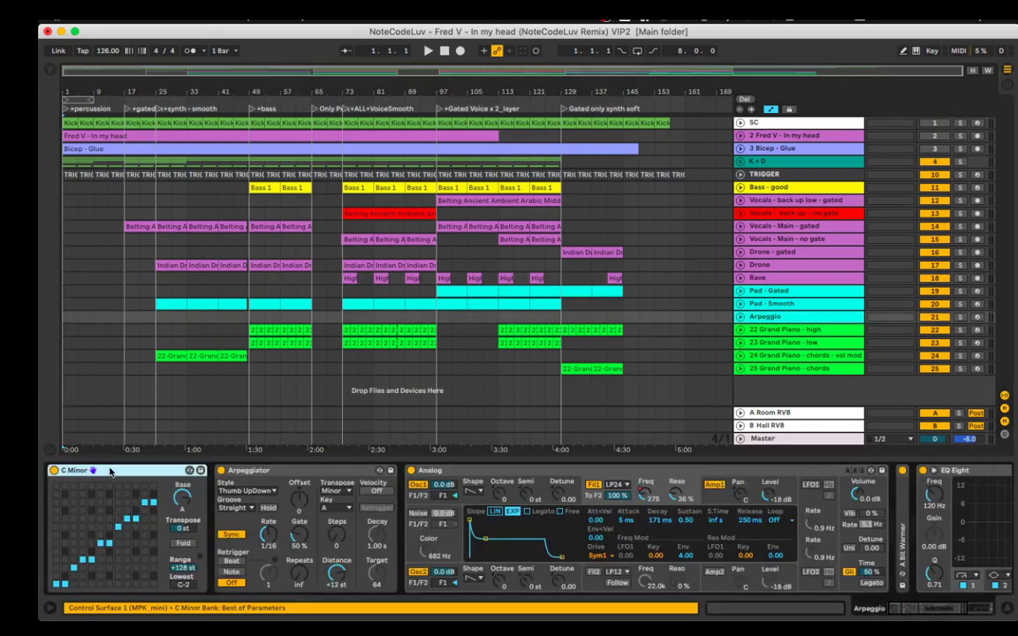
{"action": "right_click", "coordinate": [111, 472]}
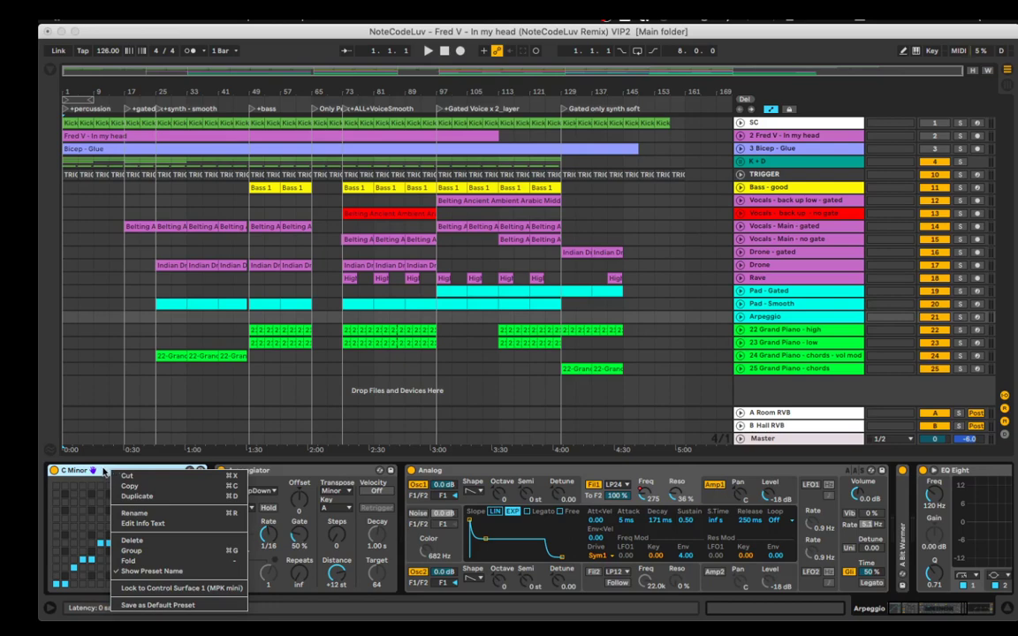
{"action": "left_click", "coordinate": [103, 472]}
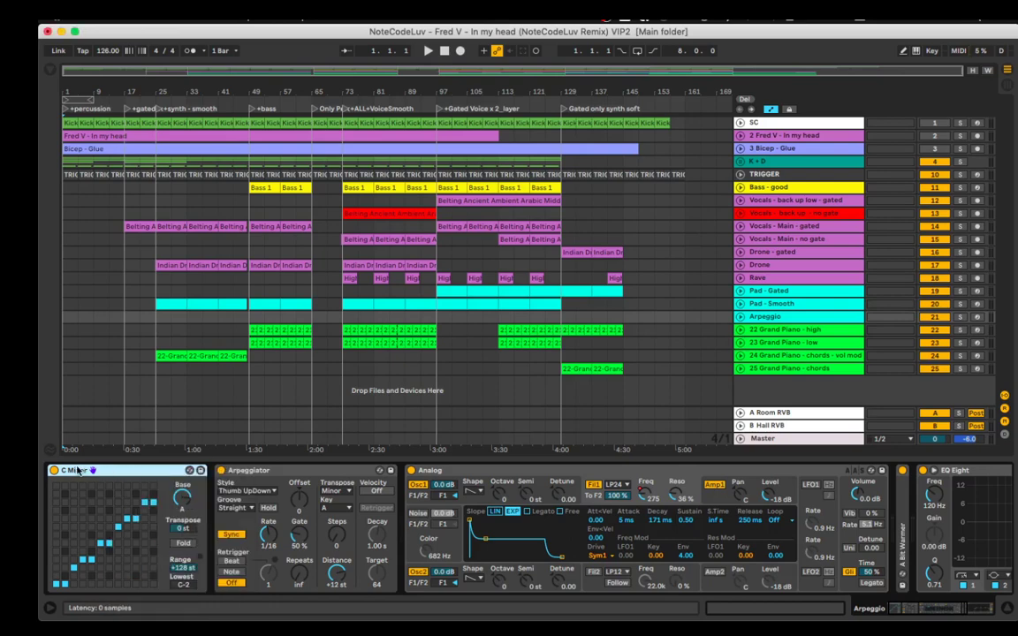
{"action": "right_click", "coordinate": [78, 472]}
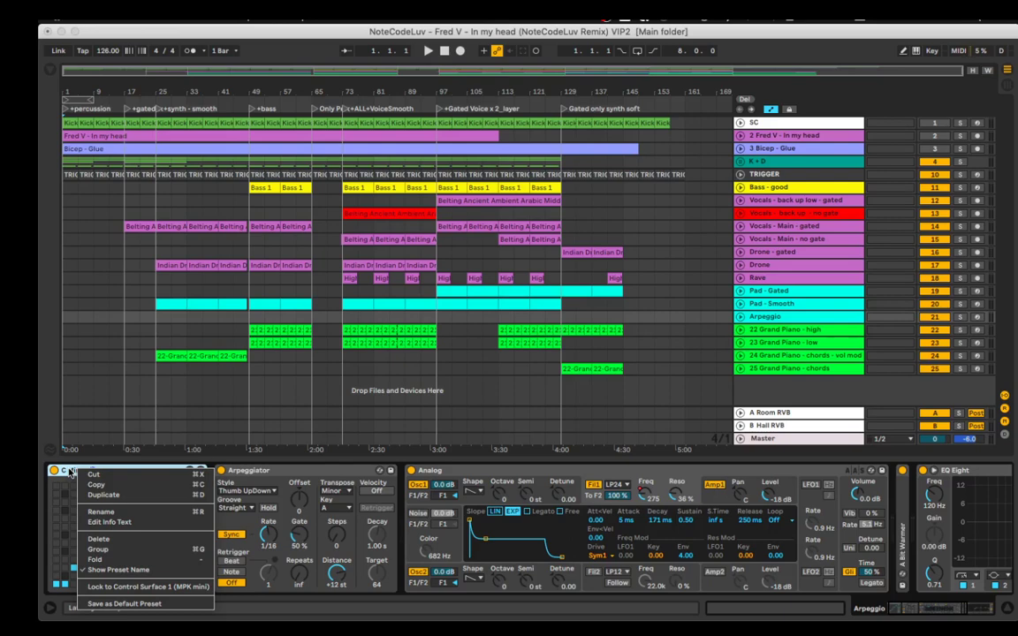
{"action": "left_click", "coordinate": [69, 472]}
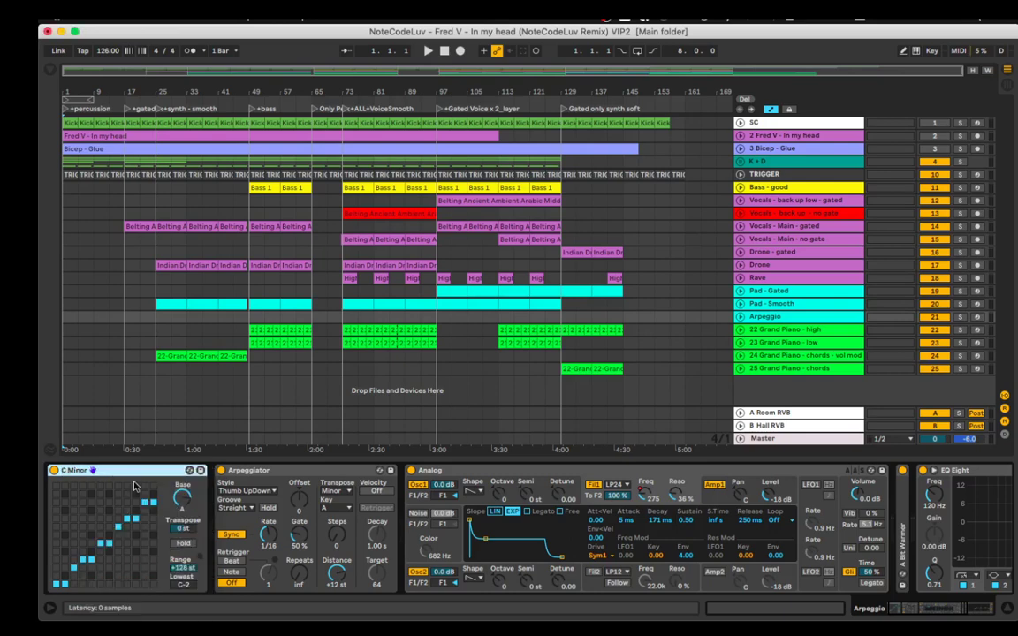
{"action": "left_click", "coordinate": [243, 473]}
{"action": "right_click", "coordinate": [243, 473]}
{"action": "key", "text": "Escape"}
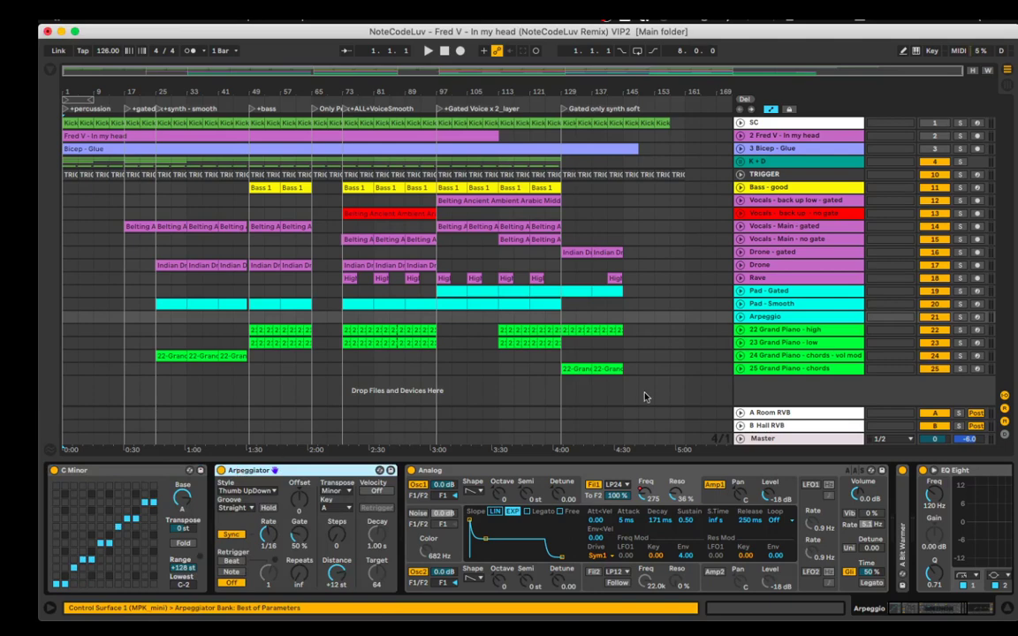
Unfold the Arpeggio track and show the automation of Analog's F1 Freq in its lane.
{"action": "left_click", "coordinate": [740, 318]}
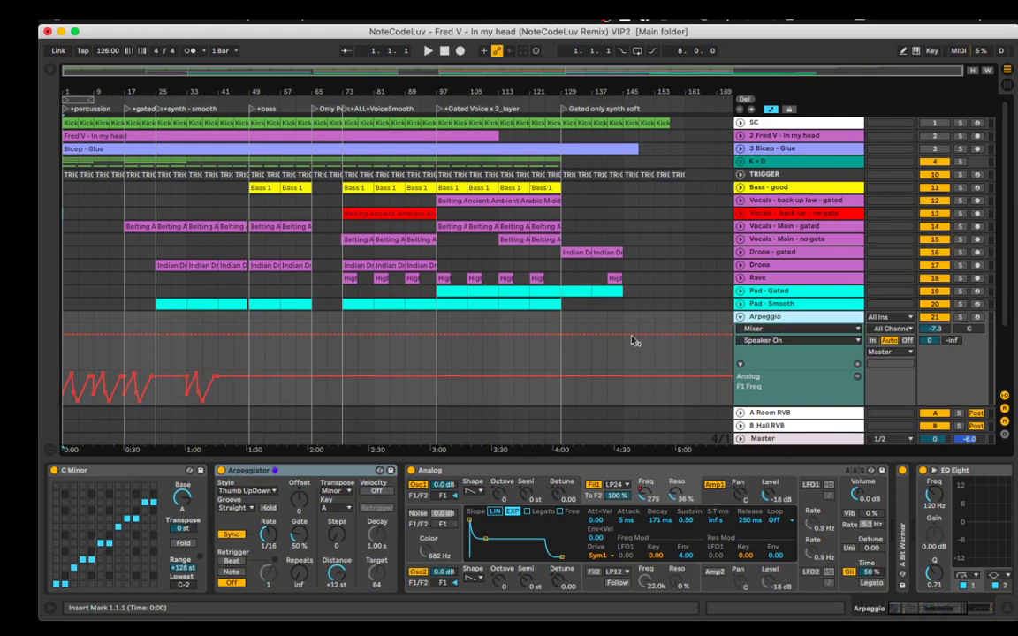
{"action": "left_click", "coordinate": [828, 329]}
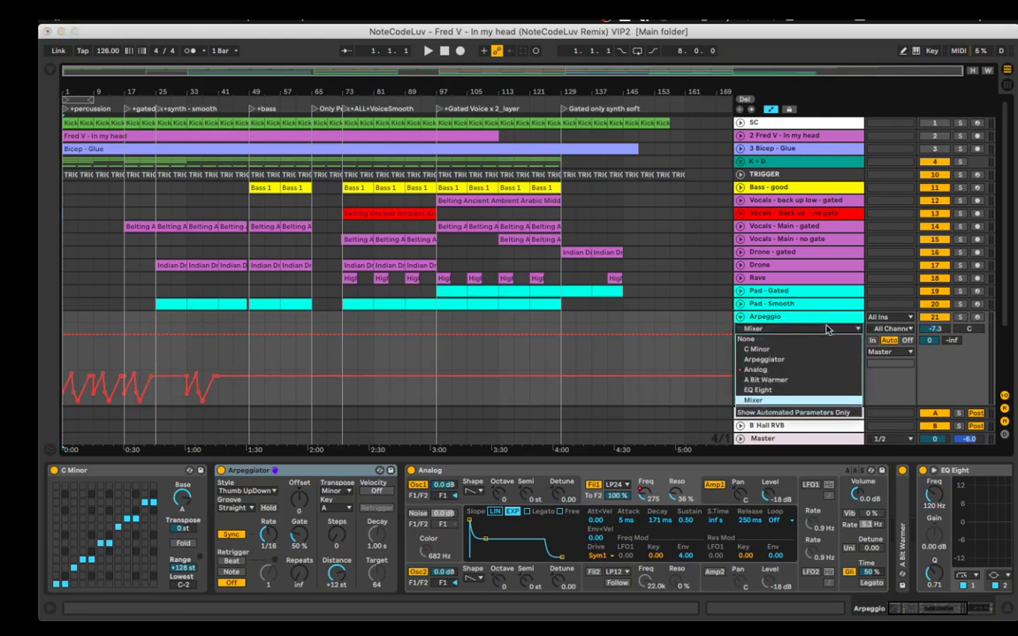
{"action": "left_click", "coordinate": [783, 370]}
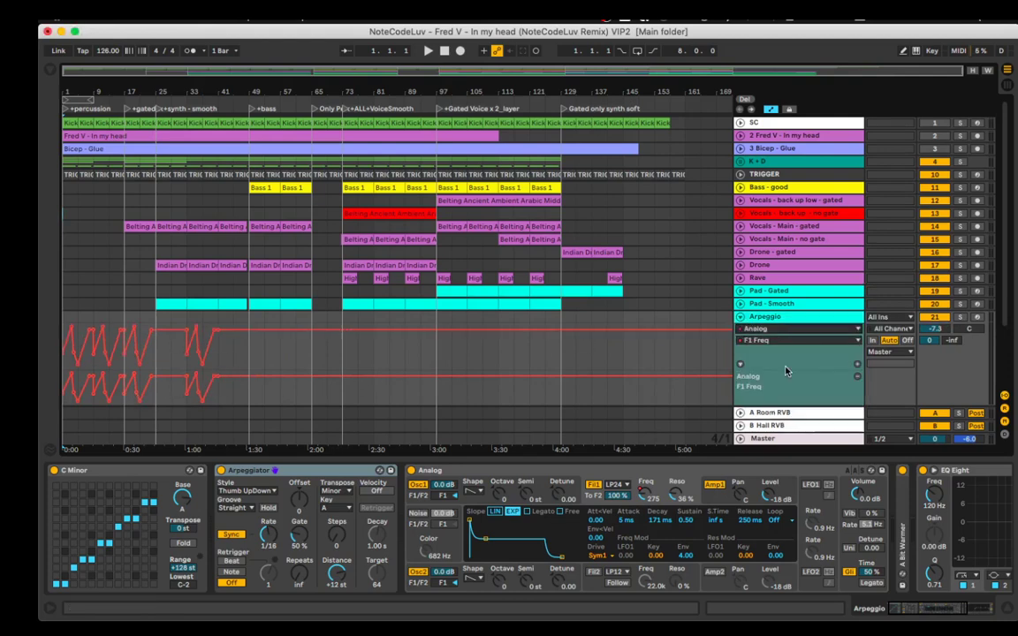
{"action": "right_click", "coordinate": [652, 498]}
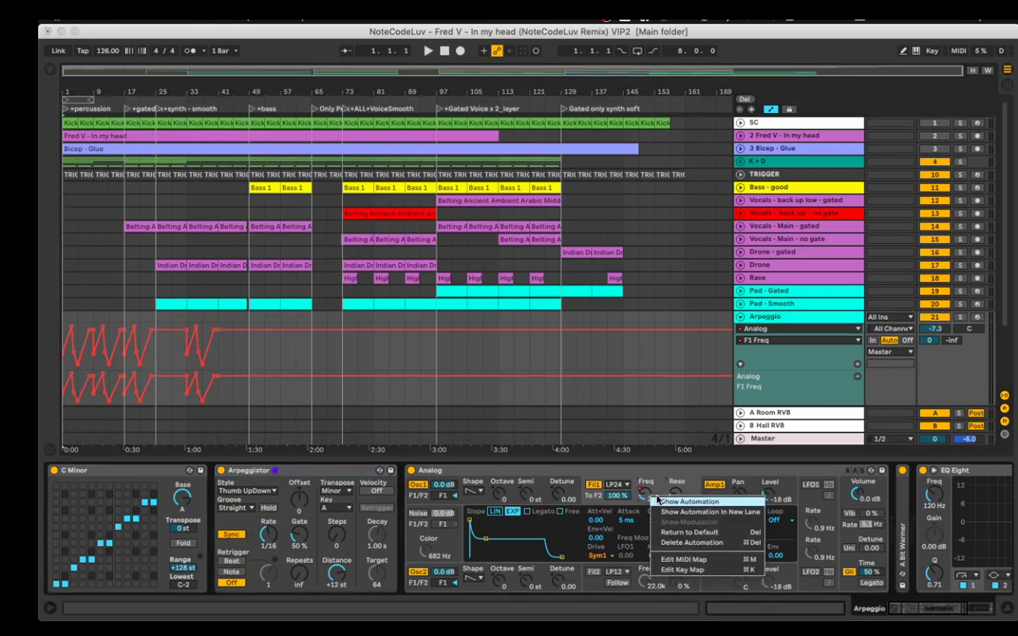
{"action": "left_click", "coordinate": [661, 503]}
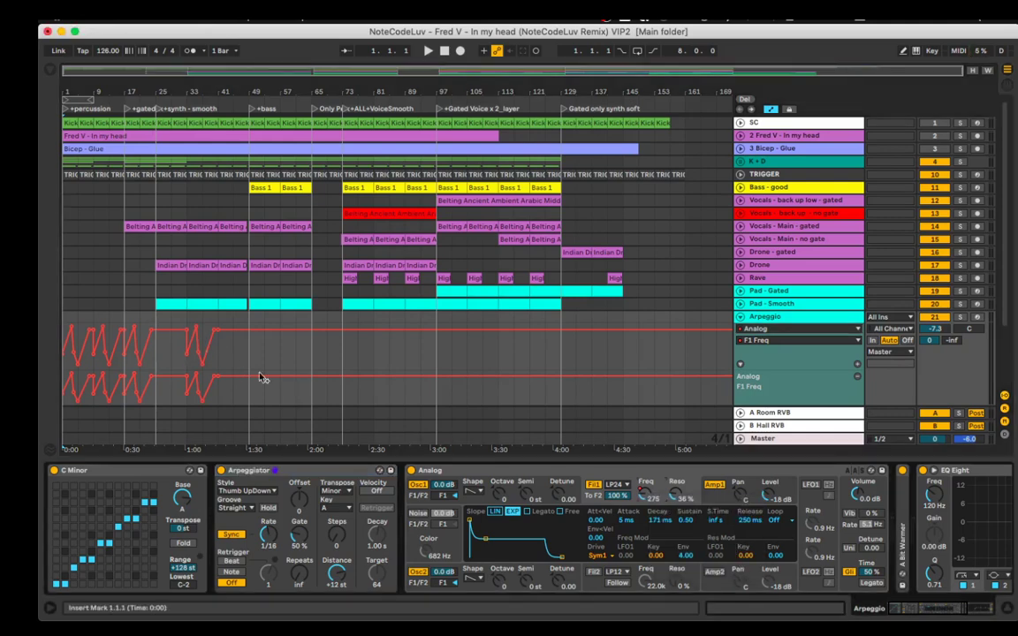
{"action": "scroll", "coordinate": [402, 527], "scroll_direction": "right", "scroll_amount": 5}
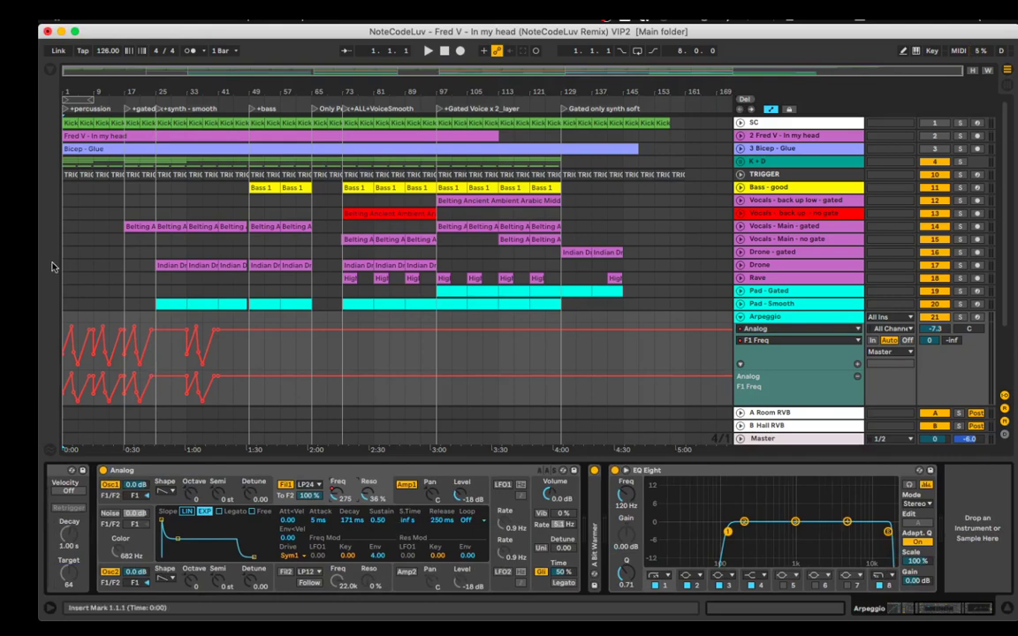
Solo the Arpeggio track and play the arrangement from bar 9.
{"action": "left_click", "coordinate": [963, 317]}
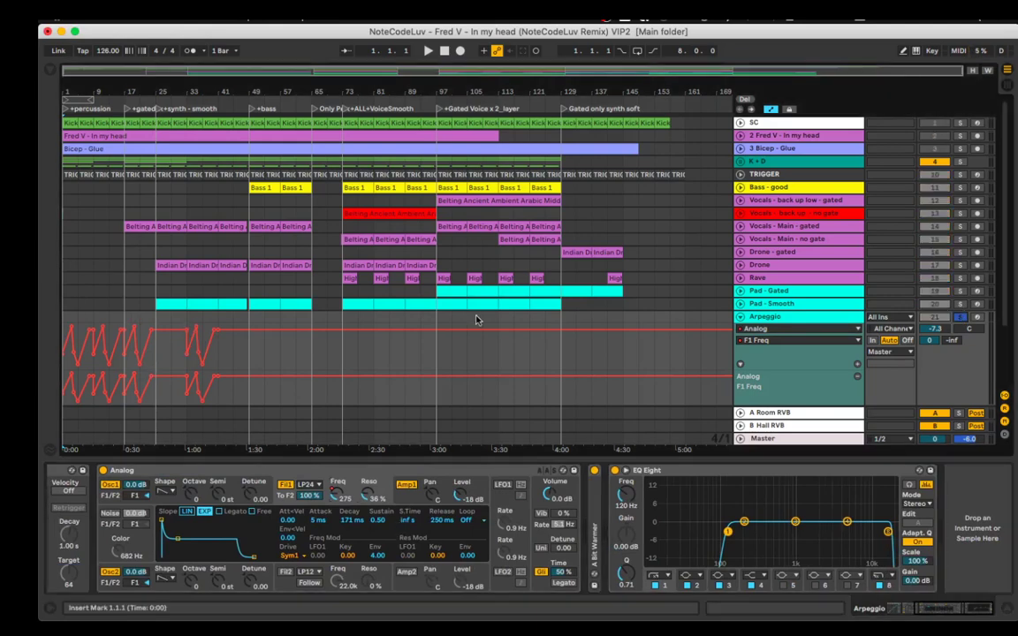
{"action": "left_click", "coordinate": [97, 318]}
{"action": "key", "text": "space"}
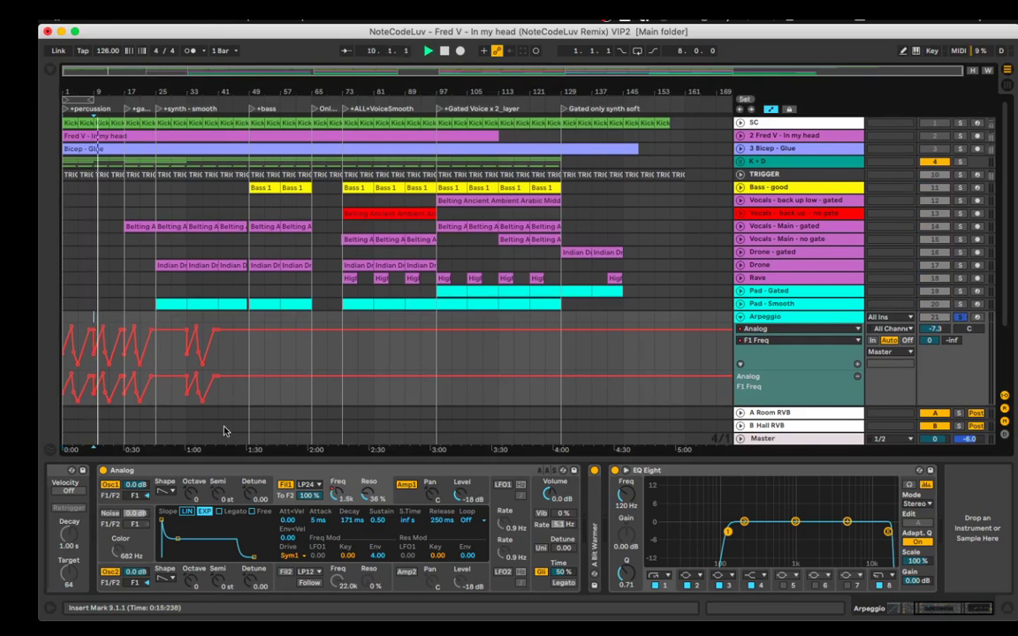
{"action": "scroll", "coordinate": [181, 530], "scroll_direction": "left", "scroll_amount": 3}
{"action": "scroll", "coordinate": [181, 529], "scroll_direction": "left", "scroll_amount": 5}
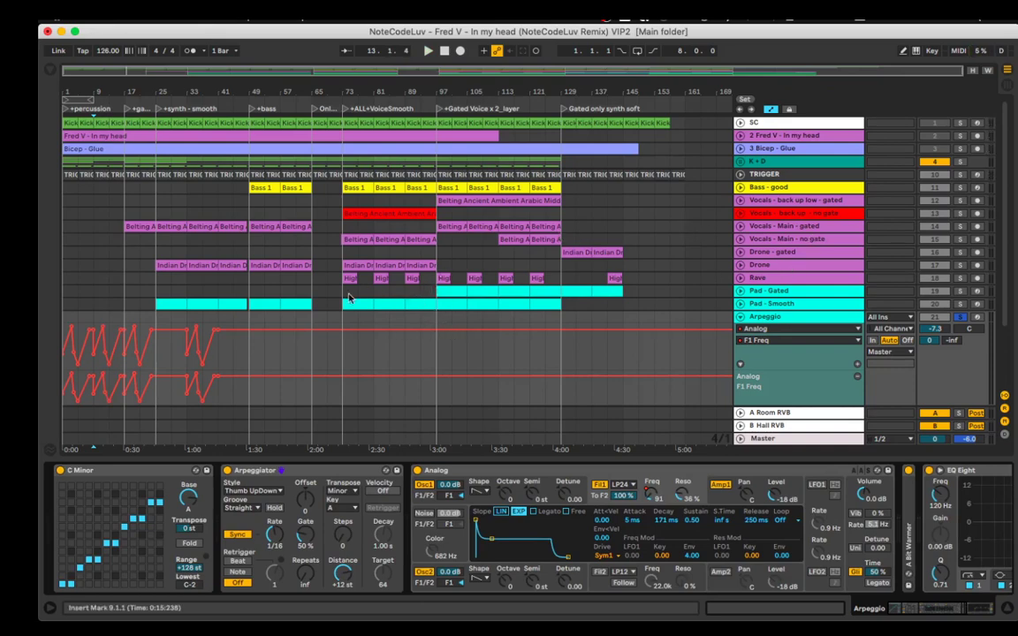
Copy the Grand Piano - chords - vol mod clip at bar 25 to the start of the Arpeggio track.
{"action": "scroll", "coordinate": [455, 326], "scroll_direction": "down", "scroll_amount": 3}
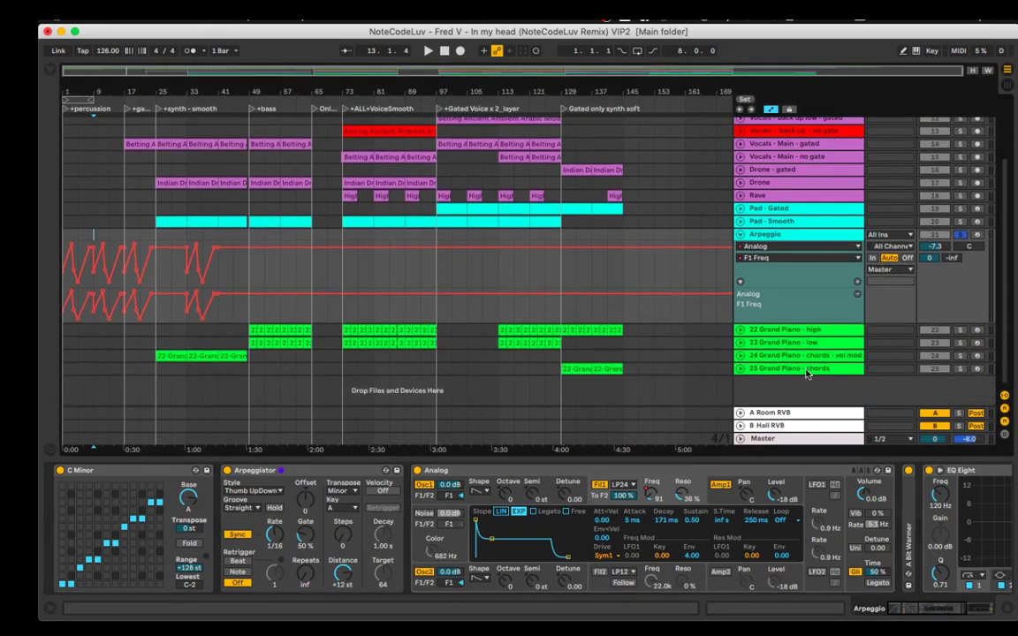
{"action": "left_click", "coordinate": [773, 356]}
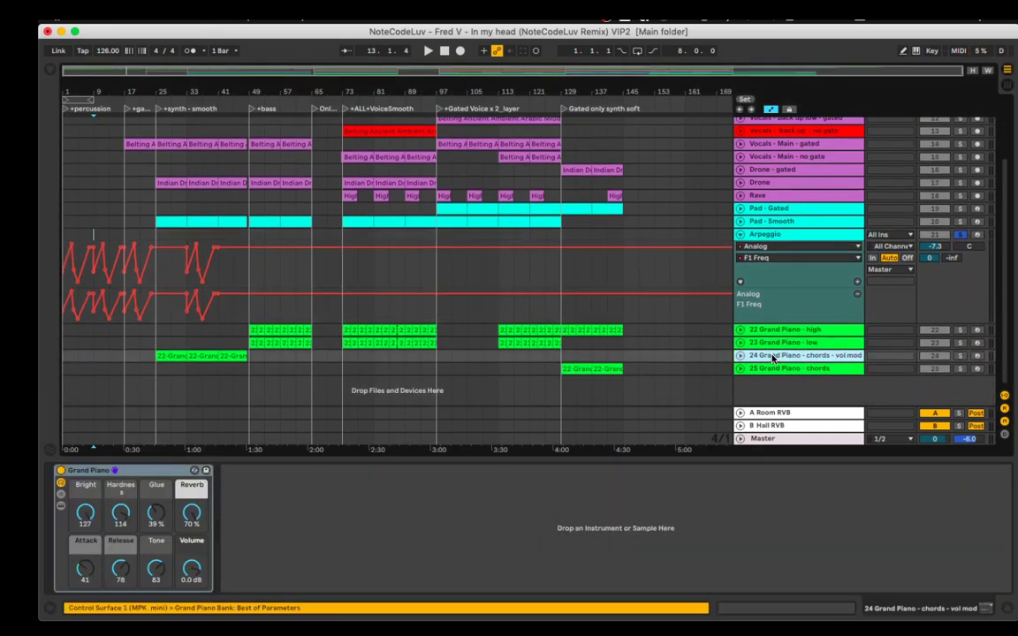
{"action": "left_click", "coordinate": [67, 240]}
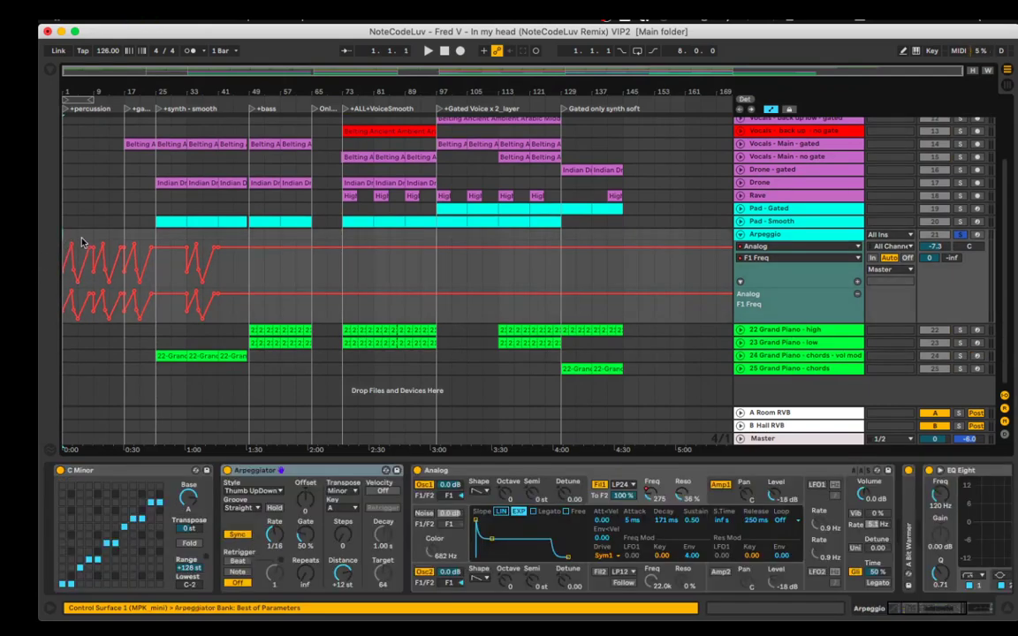
{"action": "left_click", "coordinate": [167, 358]}
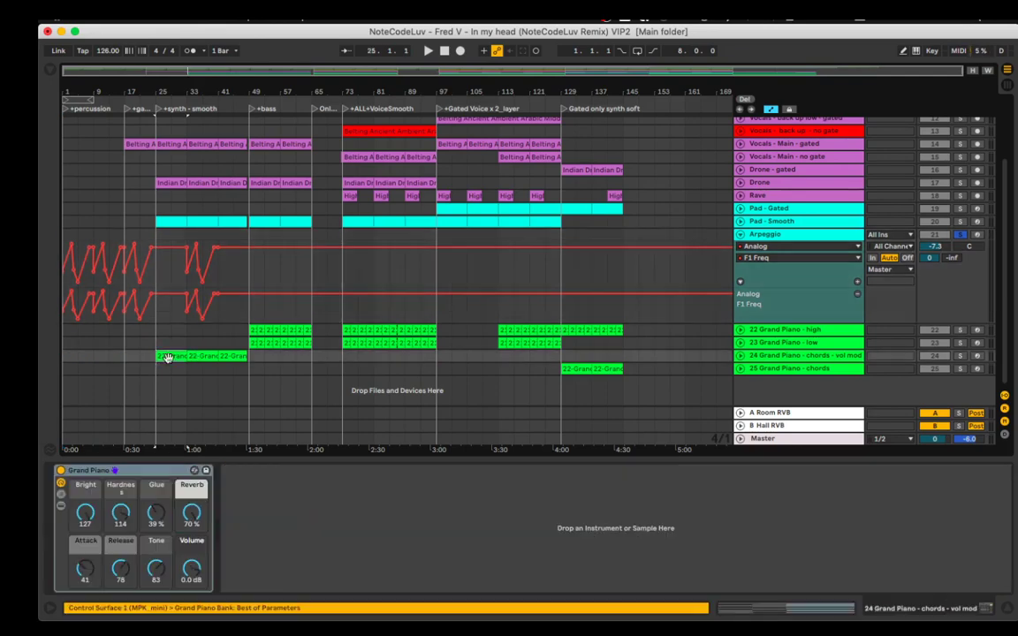
{"action": "left_click", "coordinate": [67, 236]}
{"action": "key", "text": "super+v"}
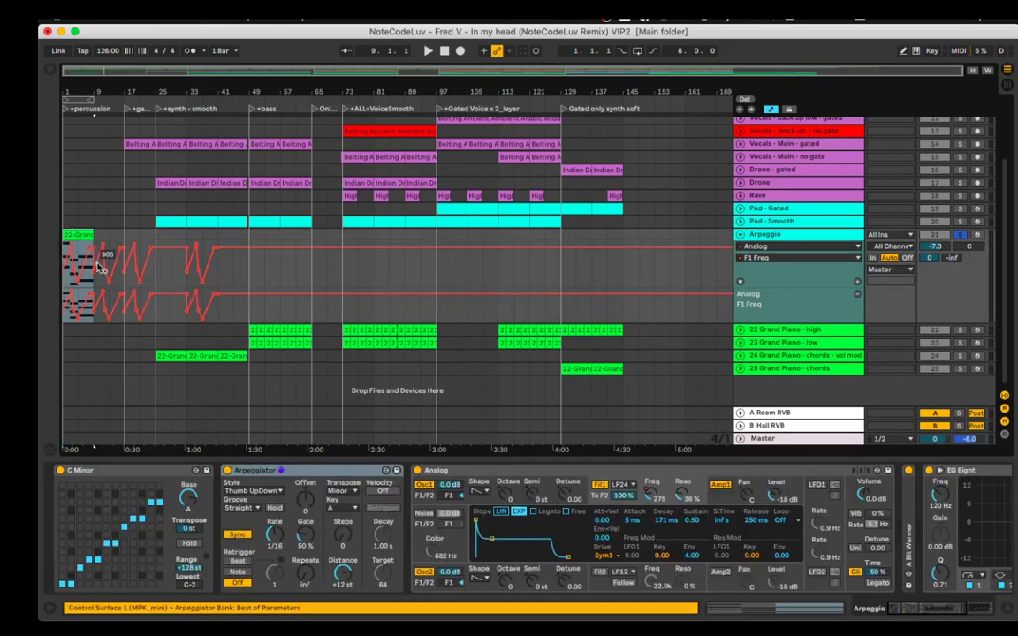
{"action": "left_click", "coordinate": [73, 234]}
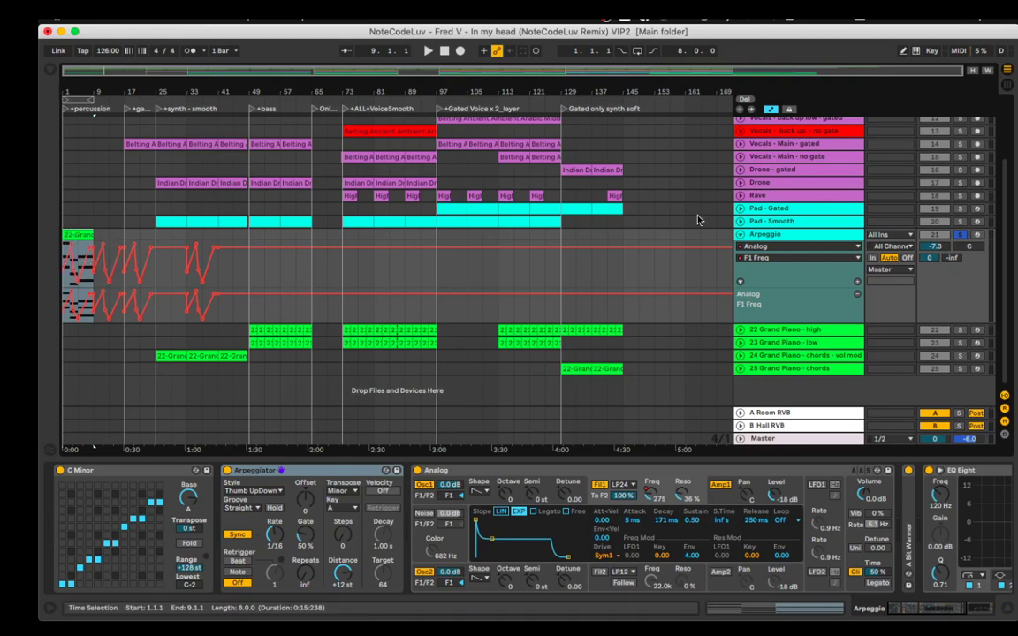
Play the arpeggio while trying F# and C as the C Minor device's Base, return it to A, and select Transpose.
{"action": "key", "text": "space"}
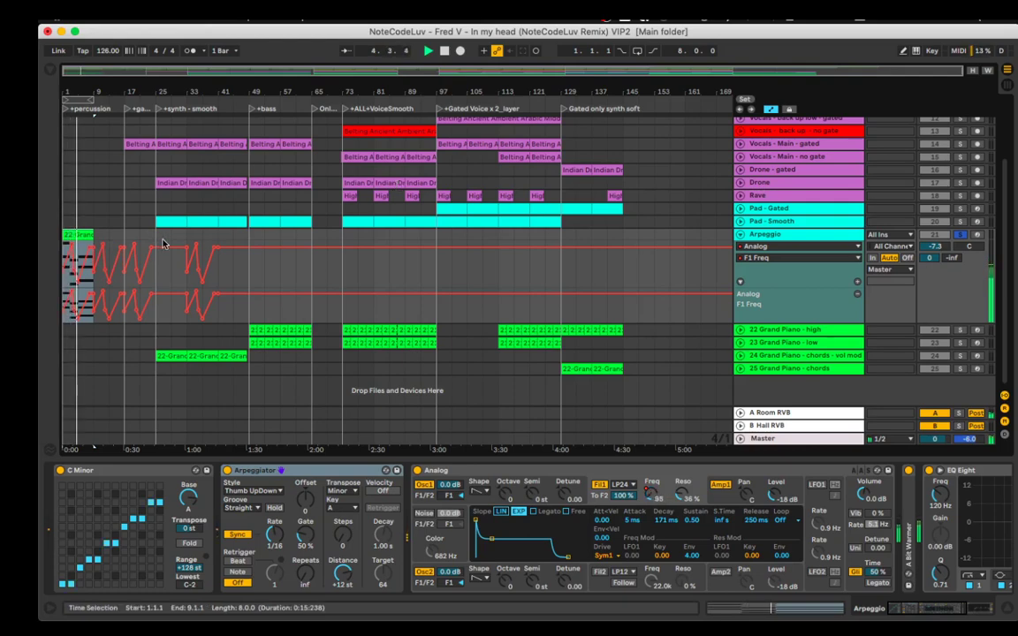
{"action": "left_click", "coordinate": [187, 499]}
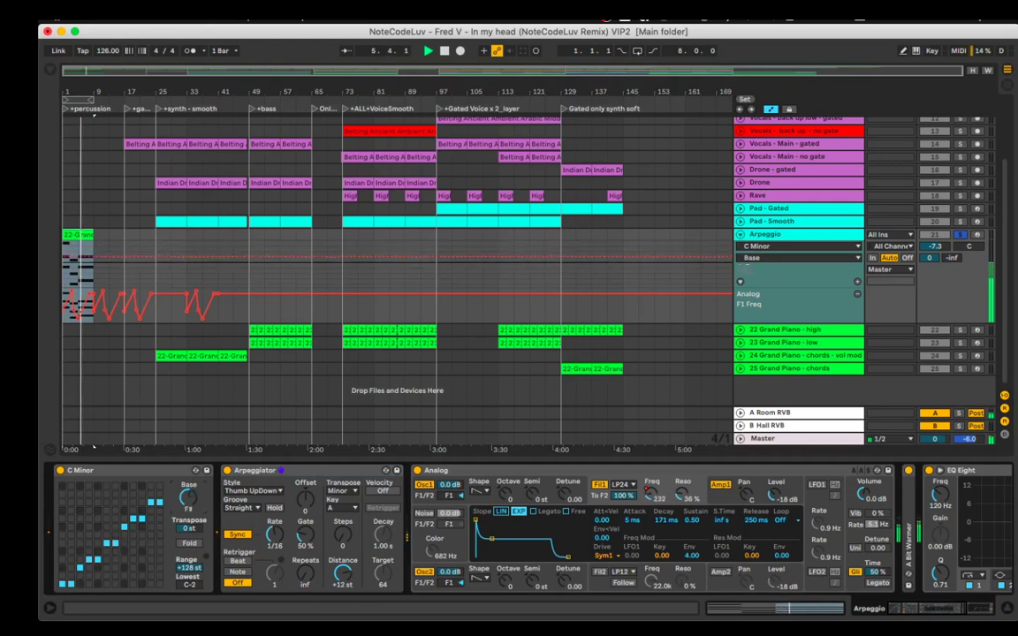
{"action": "left_click_drag", "start_coordinate": [186, 499], "coordinate": [187, 536]}
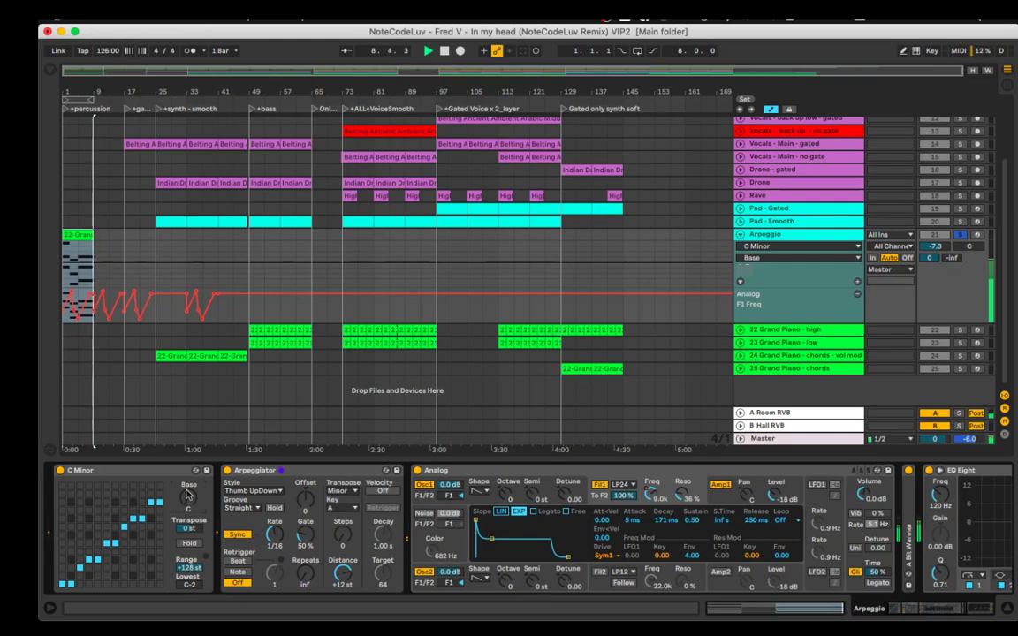
{"action": "left_click_drag", "start_coordinate": [187, 499], "coordinate": [187, 451]}
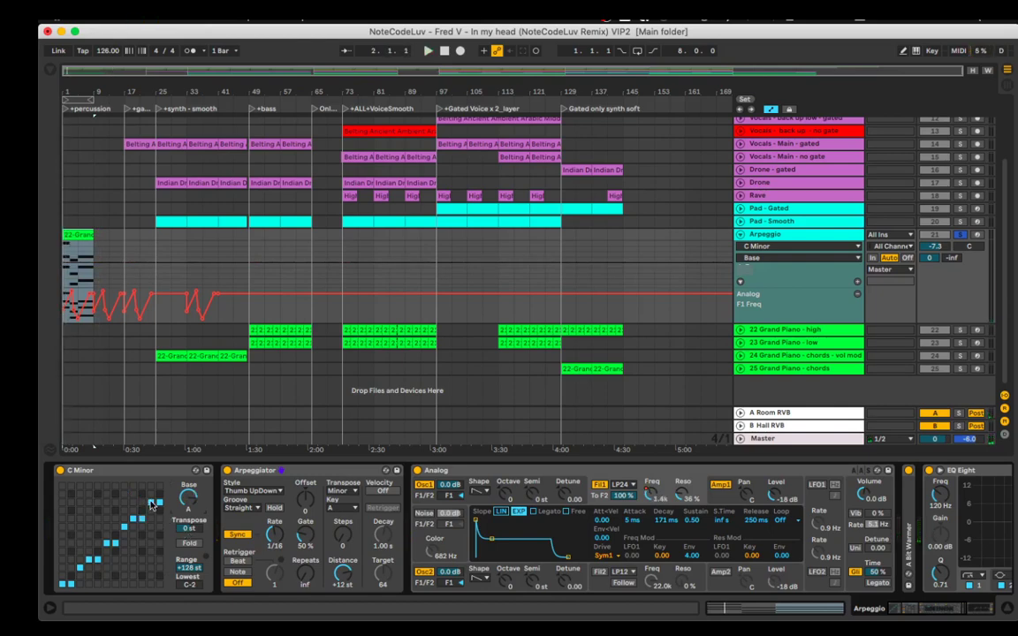
{"action": "left_click", "coordinate": [192, 529]}
{"action": "key", "text": "space"}
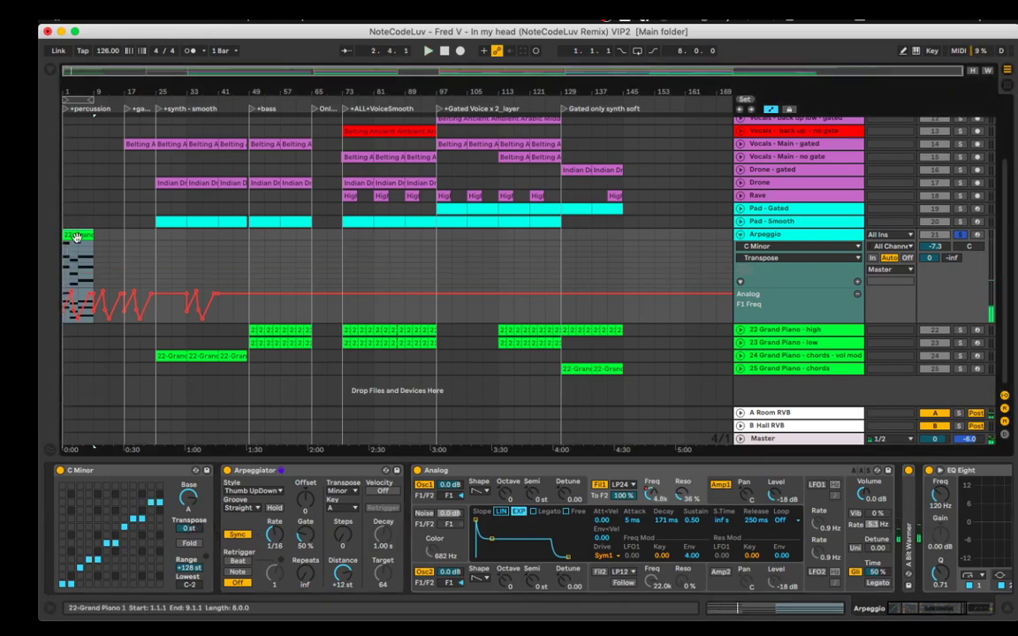
Open the Arpeggio track's clip in the note editor and audition its G2 and D#2 notes.
{"action": "double_click", "coordinate": [77, 237]}
{"action": "left_click", "coordinate": [228, 515]}
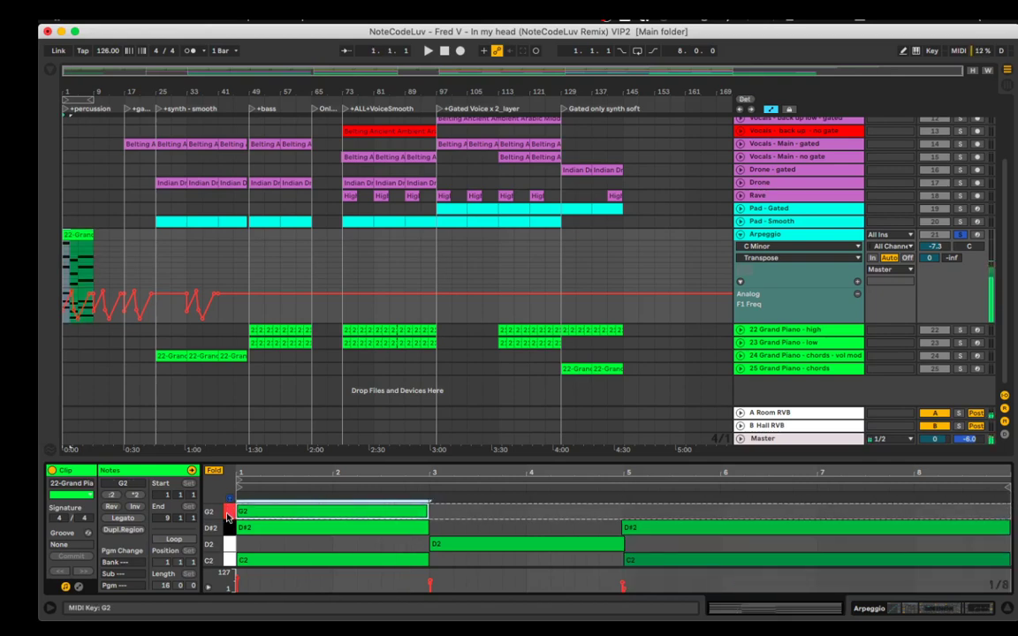
{"action": "left_click", "coordinate": [228, 528]}
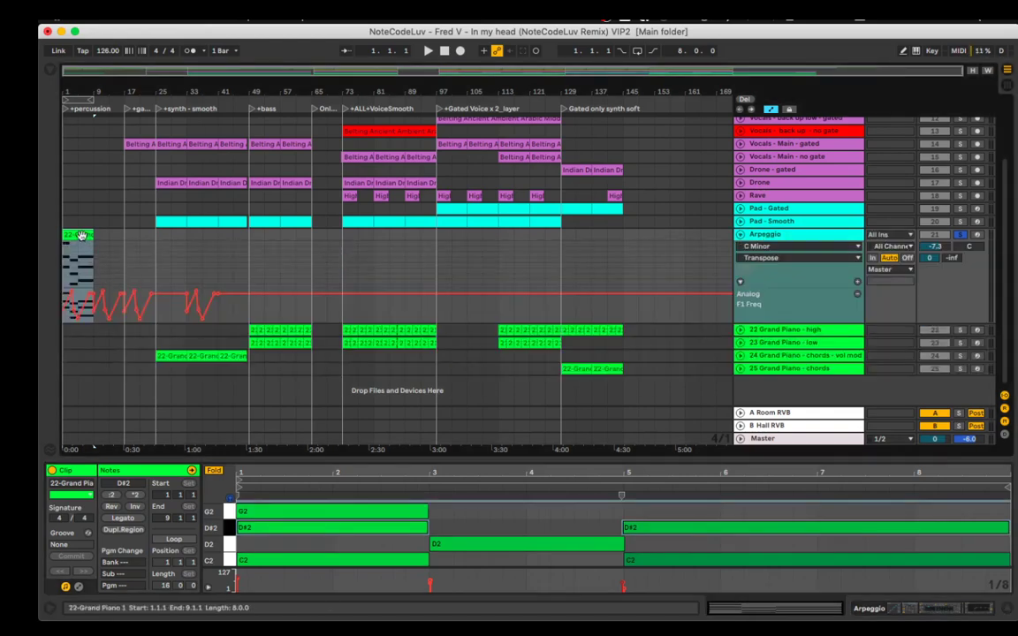
Delete the piano chord clip from the start of the Arpeggio track.
{"action": "key", "text": "Delete"}
{"action": "key", "text": "super+z"}
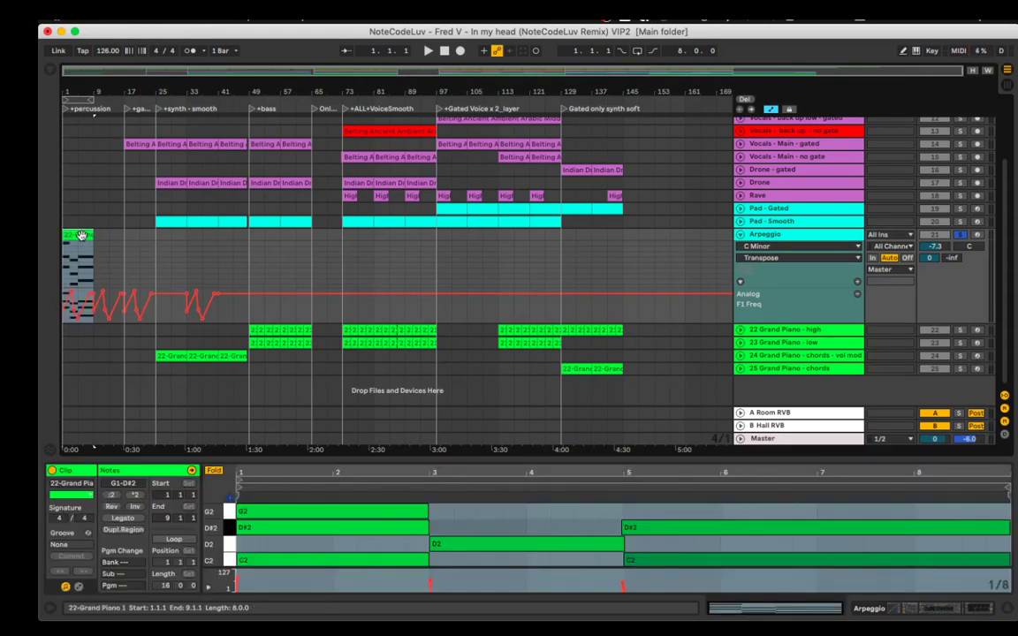
{"action": "key", "text": "Delete"}
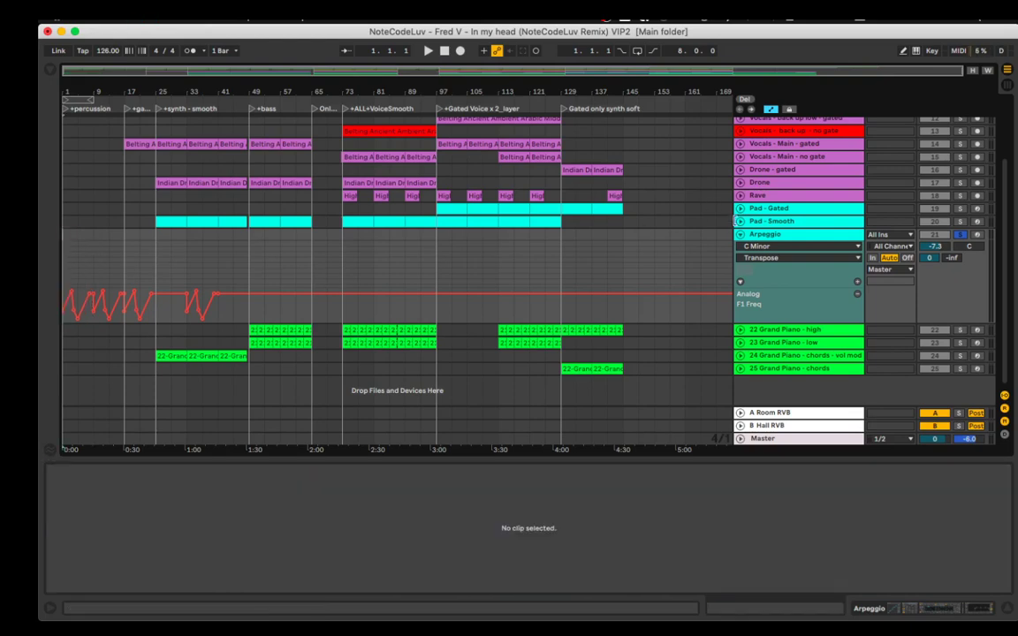
Fold the Arpeggio track and move it below the last Grand Piano - chords track.
{"action": "left_click", "coordinate": [741, 234]}
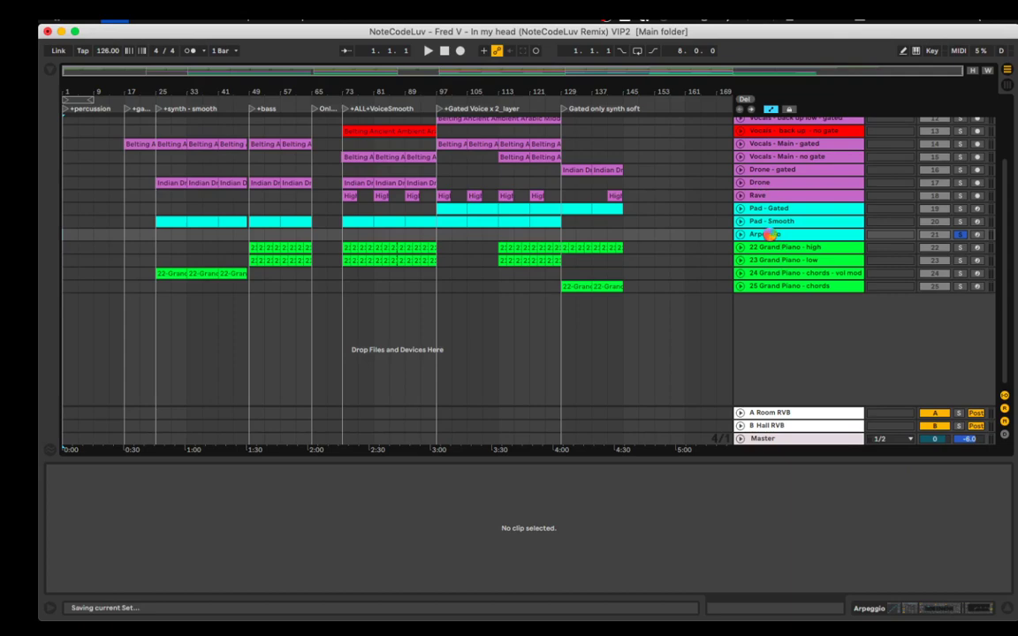
{"action": "left_click_drag", "start_coordinate": [769, 236], "coordinate": [768, 288]}
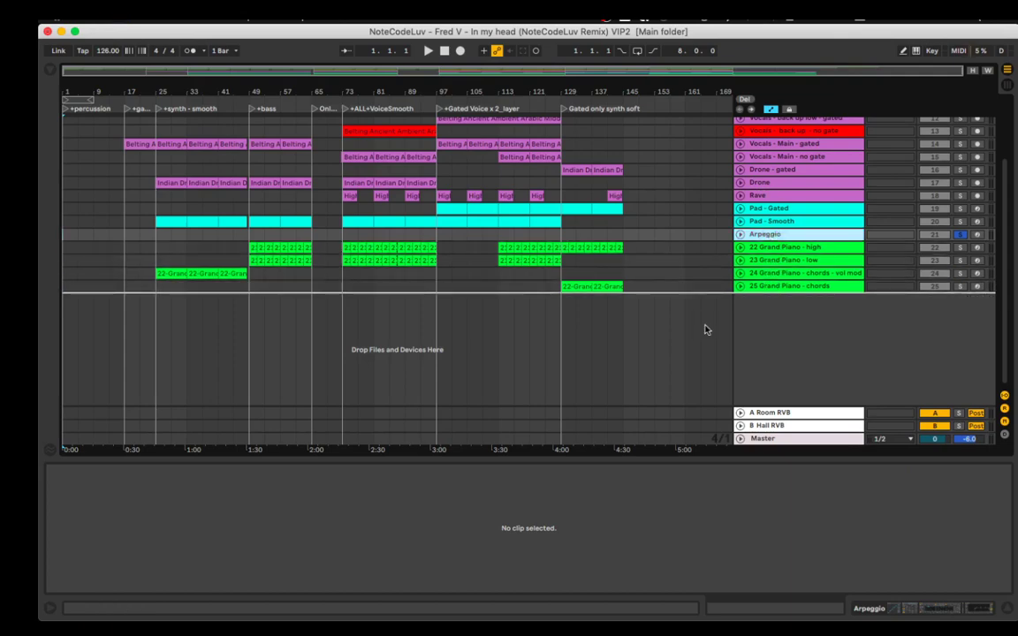
{"action": "left_click_drag", "start_coordinate": [705, 330], "coordinate": [706, 330]}
{"action": "scroll", "coordinate": [757, 304], "scroll_direction": "up", "scroll_amount": 2}
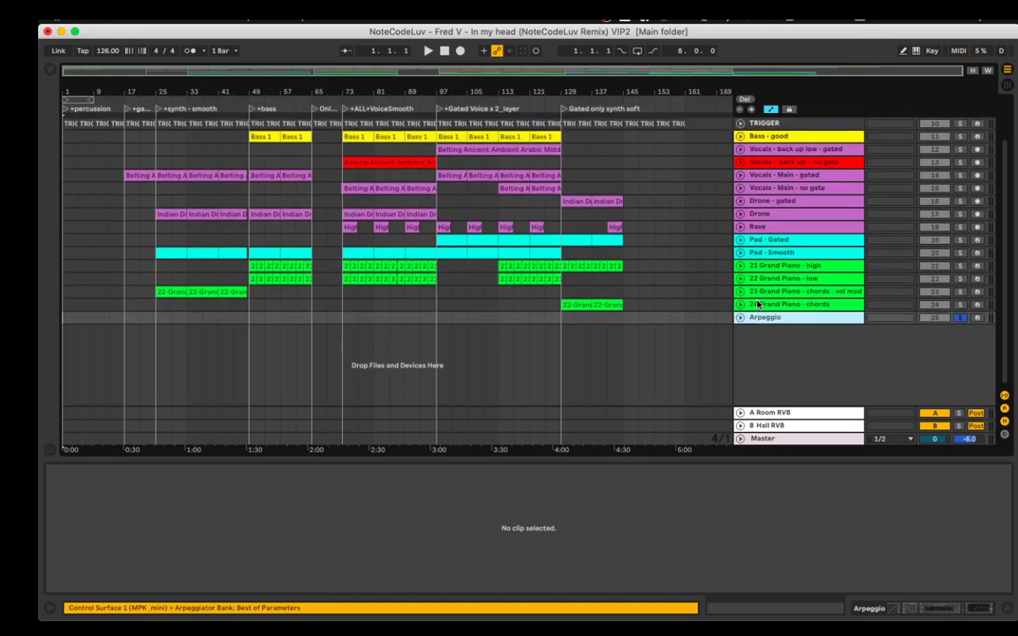
Rename the Arpeggio track as Arpeggio????
{"action": "right_click", "coordinate": [771, 322]}
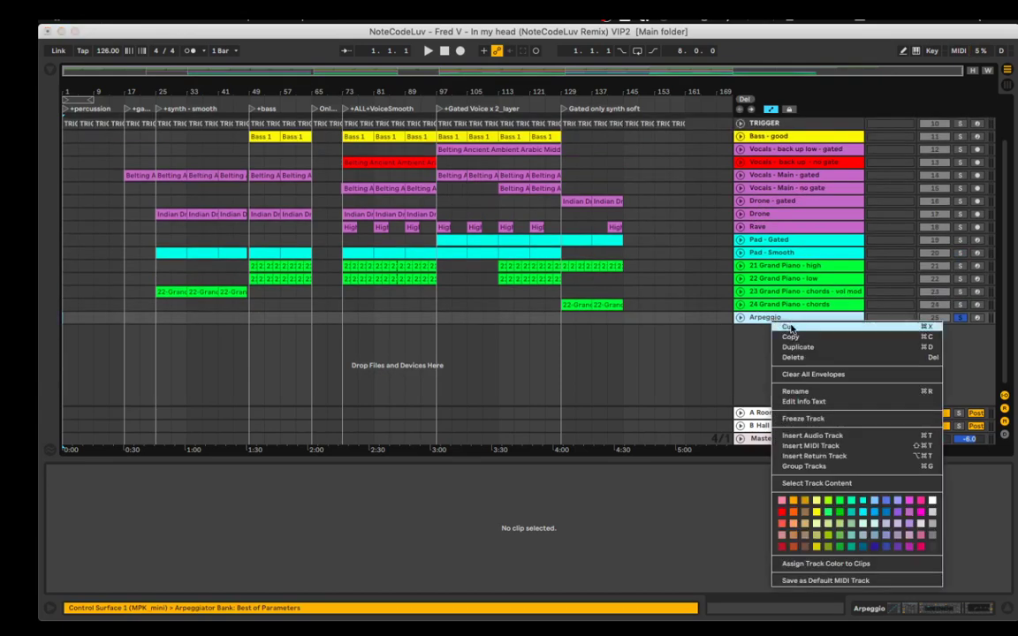
{"action": "left_click", "coordinate": [792, 397]}
{"action": "key", "text": "Right"}
{"action": "type", "text": "????"}
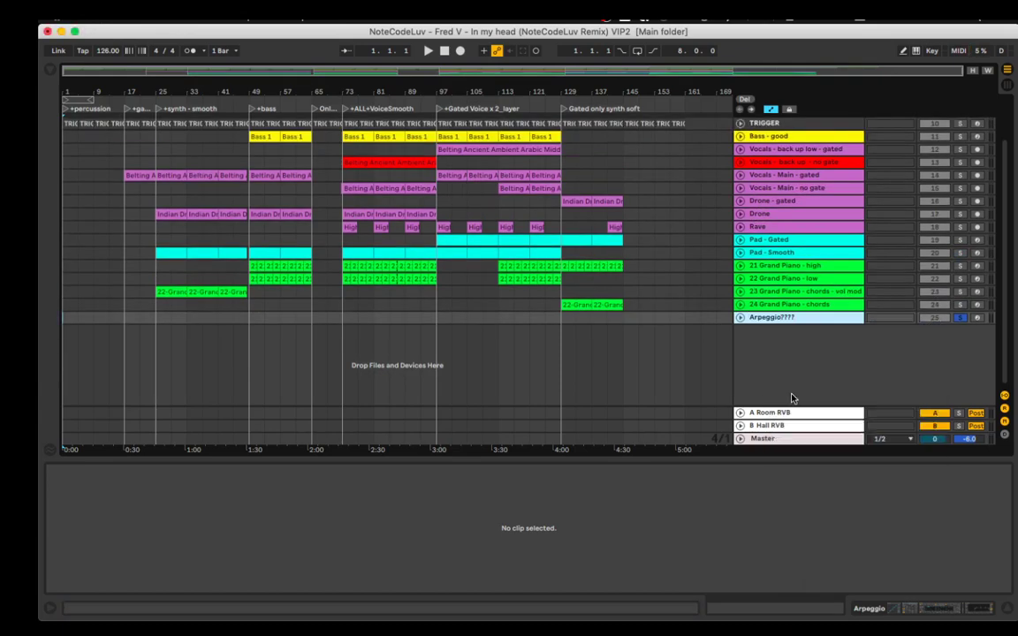
{"action": "key", "text": "Return"}
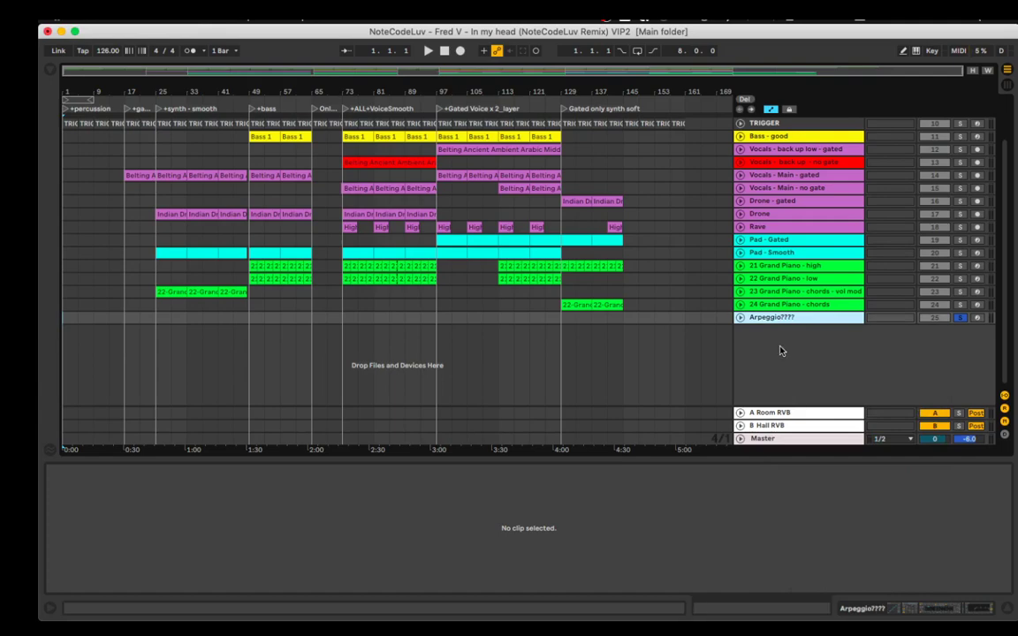
Switch to OBS to check the recording controls and audio mixer, and return to Ableton Live.
{"action": "mouse_move", "coordinate": [619, 611]}
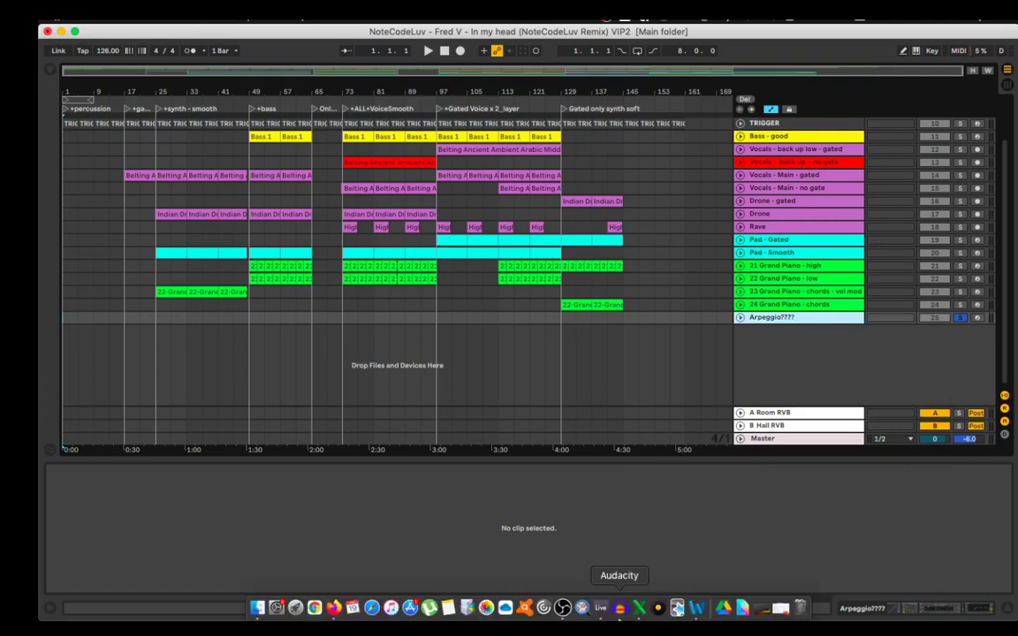
{"action": "left_click", "coordinate": [562, 609]}
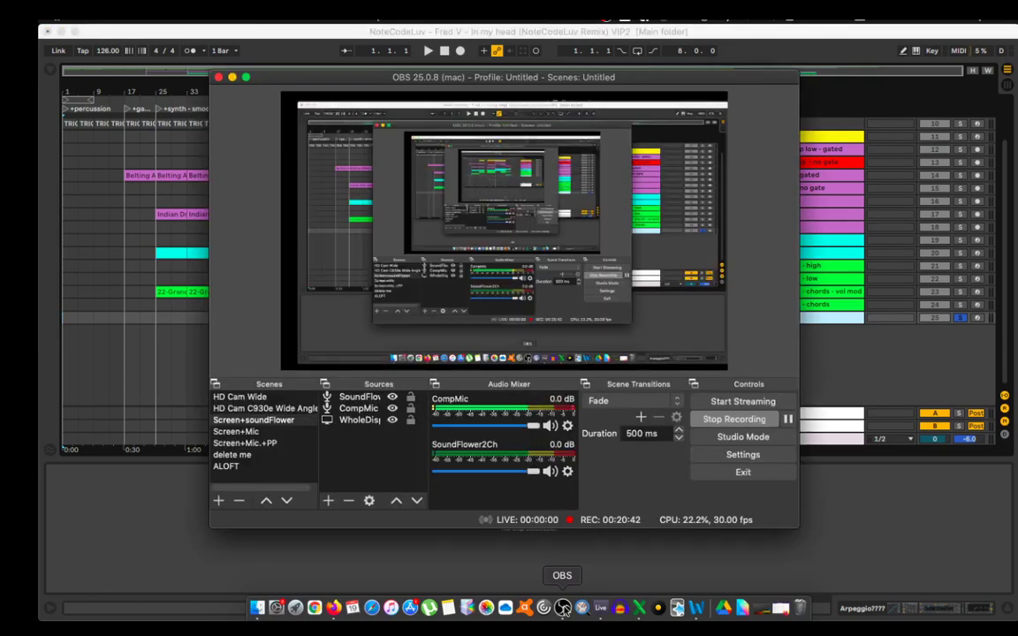
{"action": "left_click", "coordinate": [555, 550]}
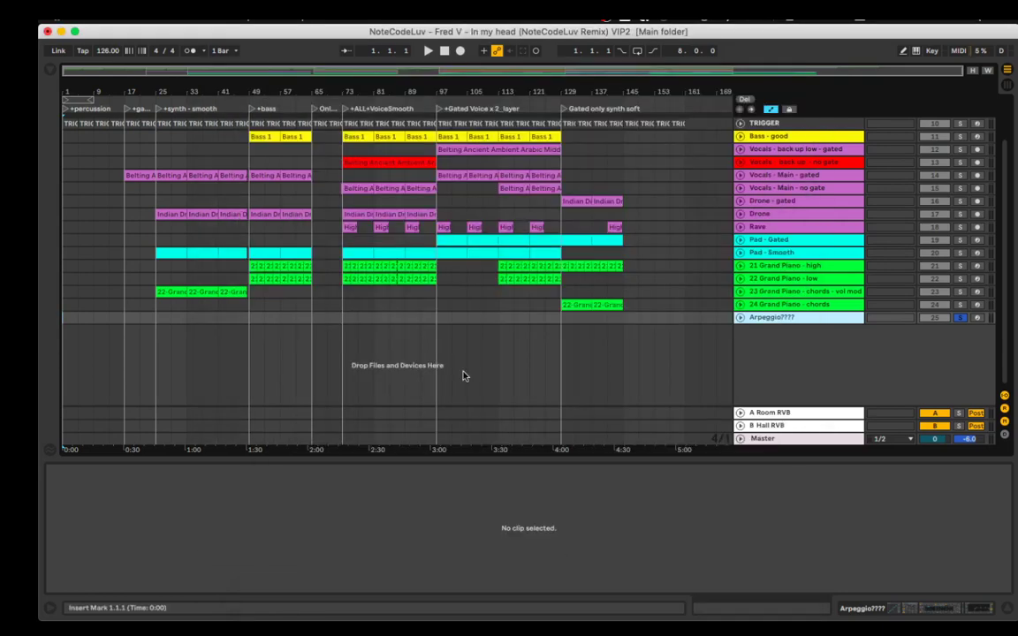
Unsolo the Arpeggio???? track and play the full arrangement from the start.
{"action": "scroll", "coordinate": [463, 375], "scroll_direction": "up", "scroll_amount": 3}
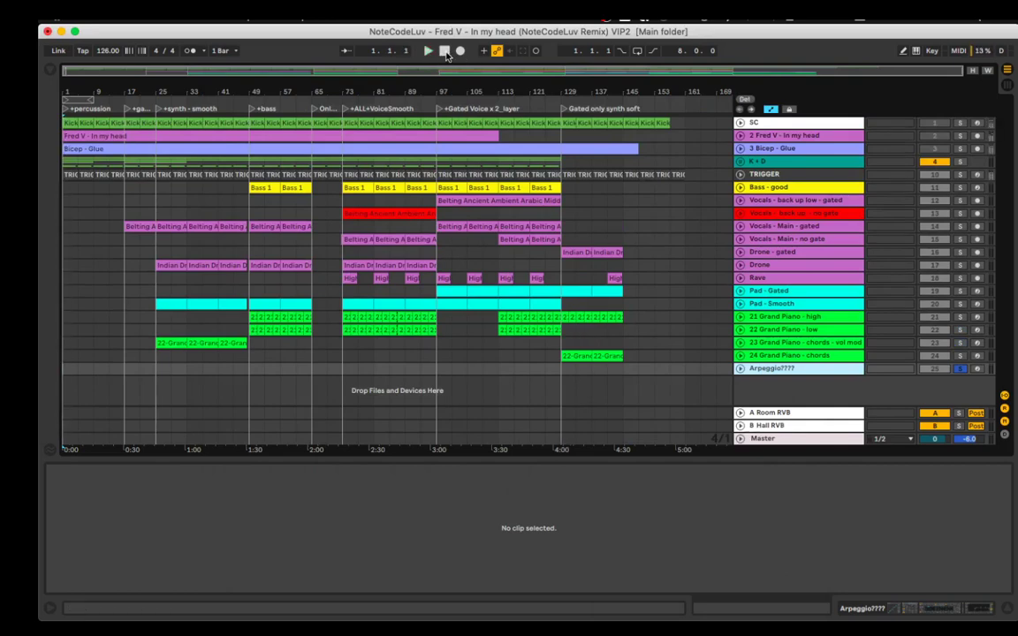
{"action": "left_click", "coordinate": [960, 370]}
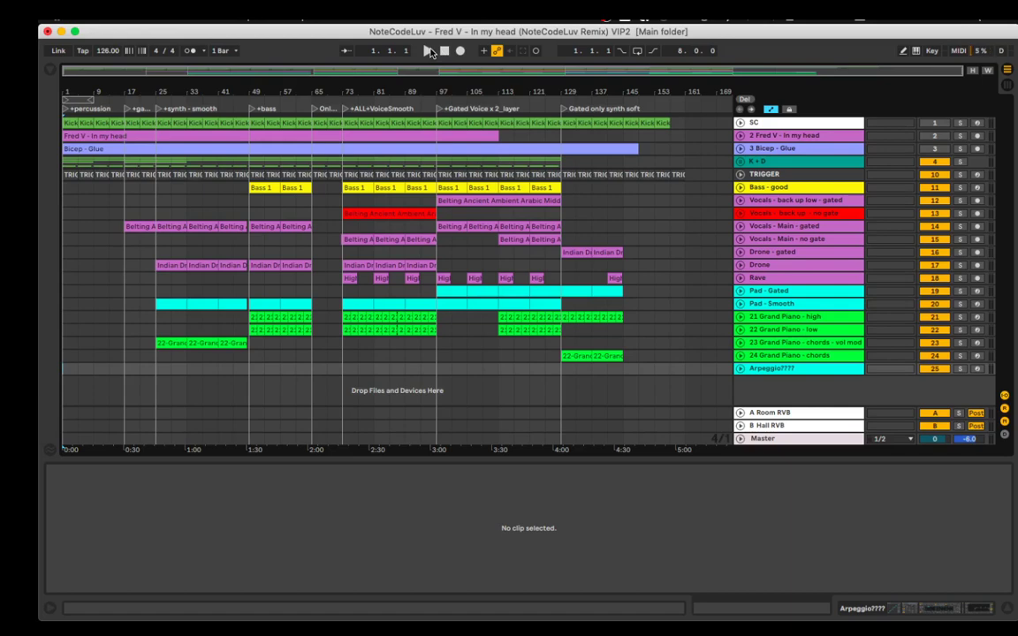
Switch to OBS, mute the CompMic source, return to Ableton Live and raise the system volume.
{"action": "mouse_move", "coordinate": [411, 618]}
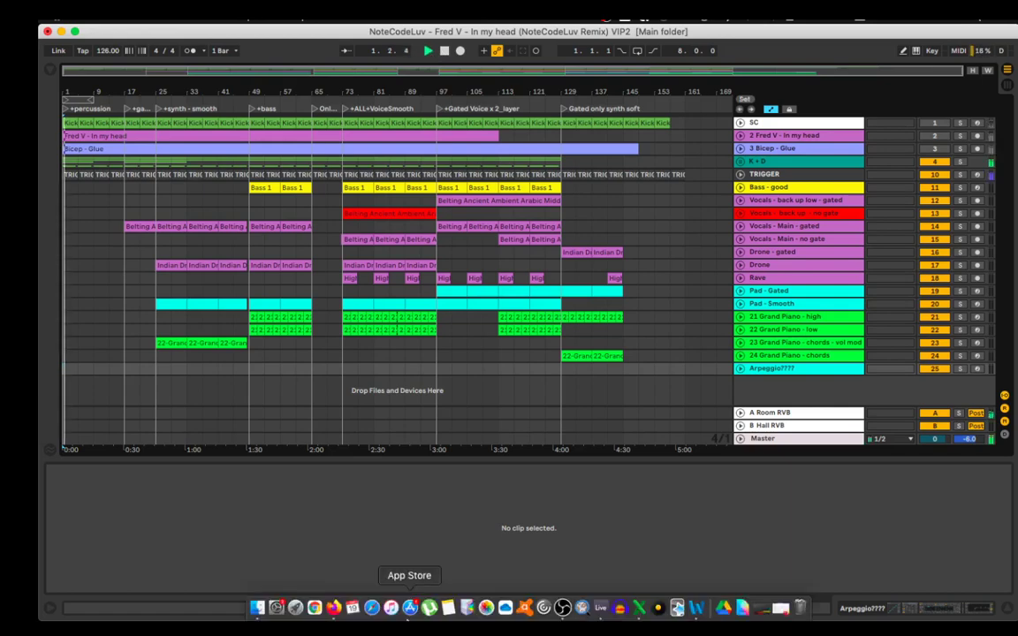
{"action": "left_click", "coordinate": [564, 610]}
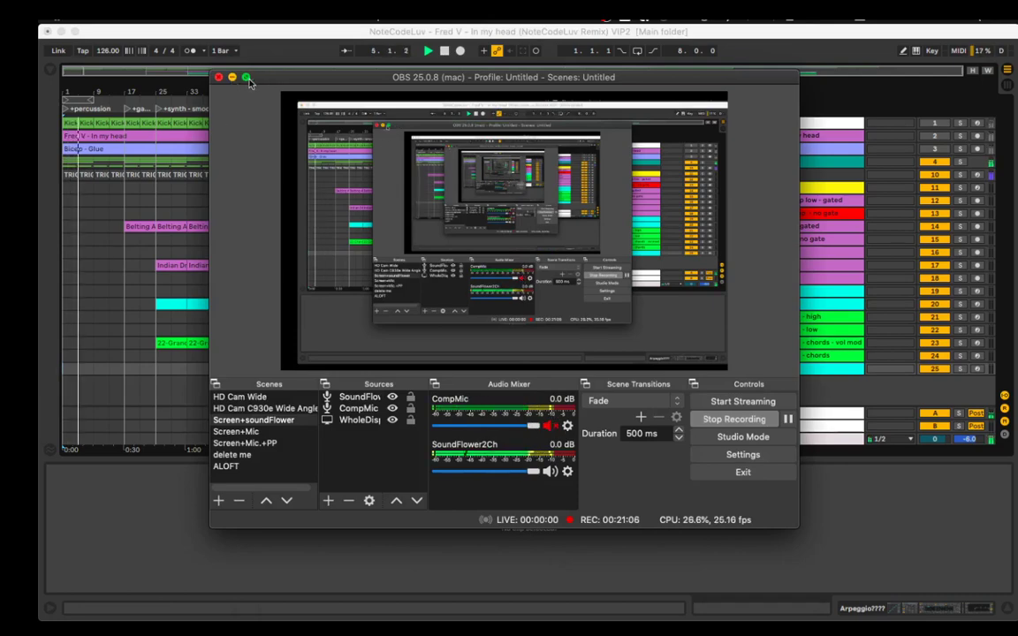
{"action": "left_click", "coordinate": [121, 539]}
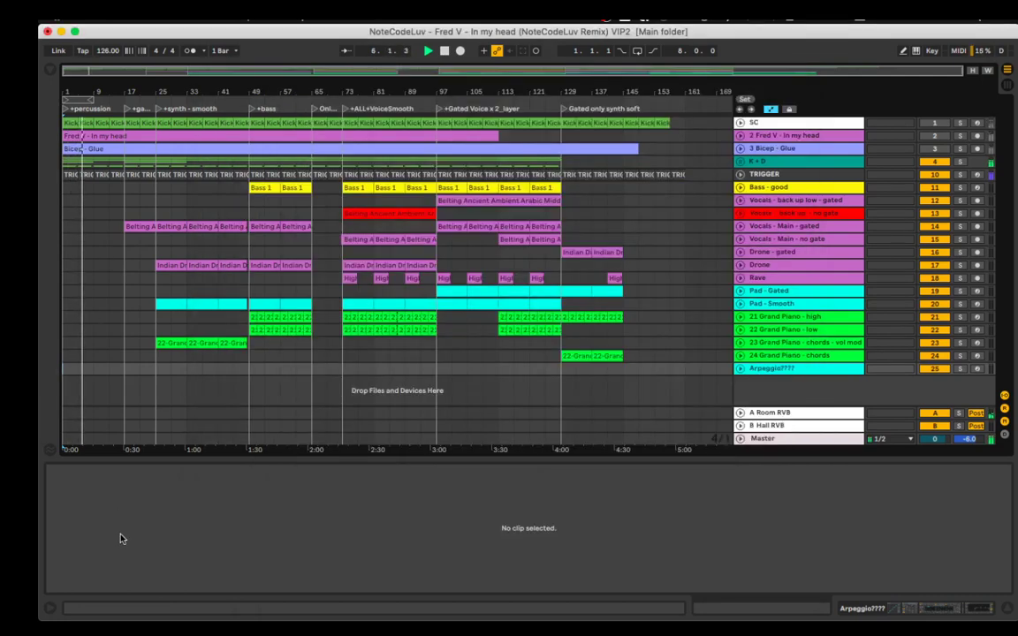
{"action": "key", "text": "XF86AudioRaiseVolume"}
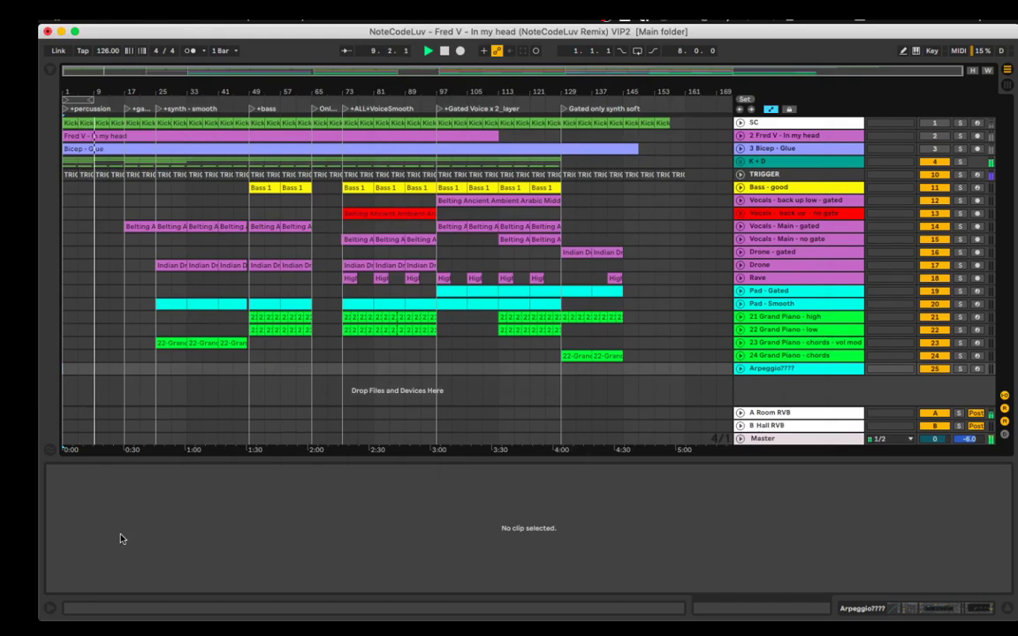
Unfold the K + D group to examine its EQ Eight frequency automation in the percussion section, and fold it again.
{"action": "key", "text": "plus"}
{"action": "key", "text": "plus"}
{"action": "key", "text": "plus"}
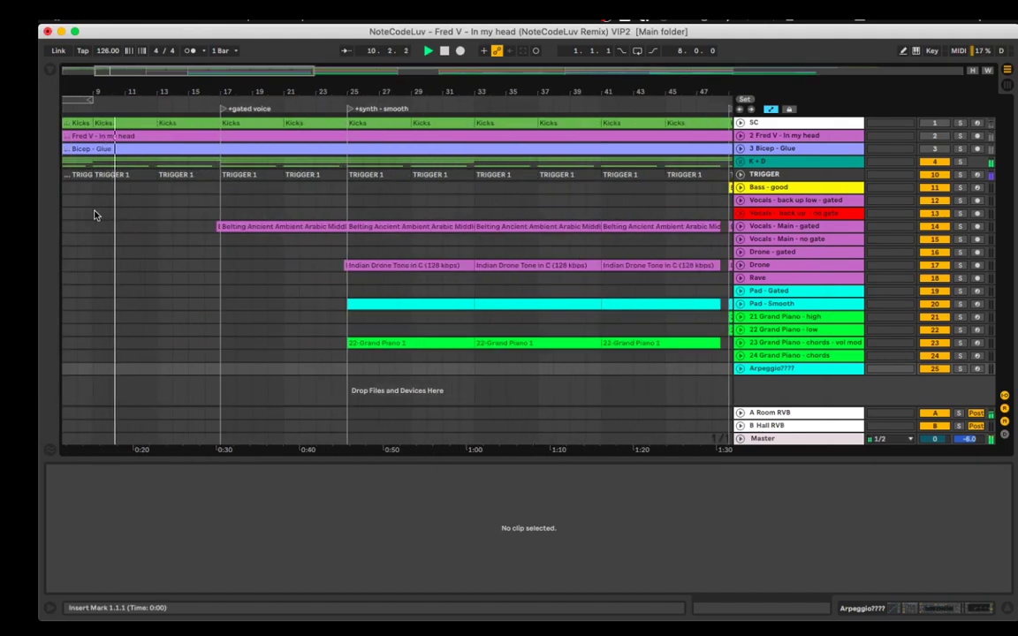
{"action": "left_click", "coordinate": [741, 162]}
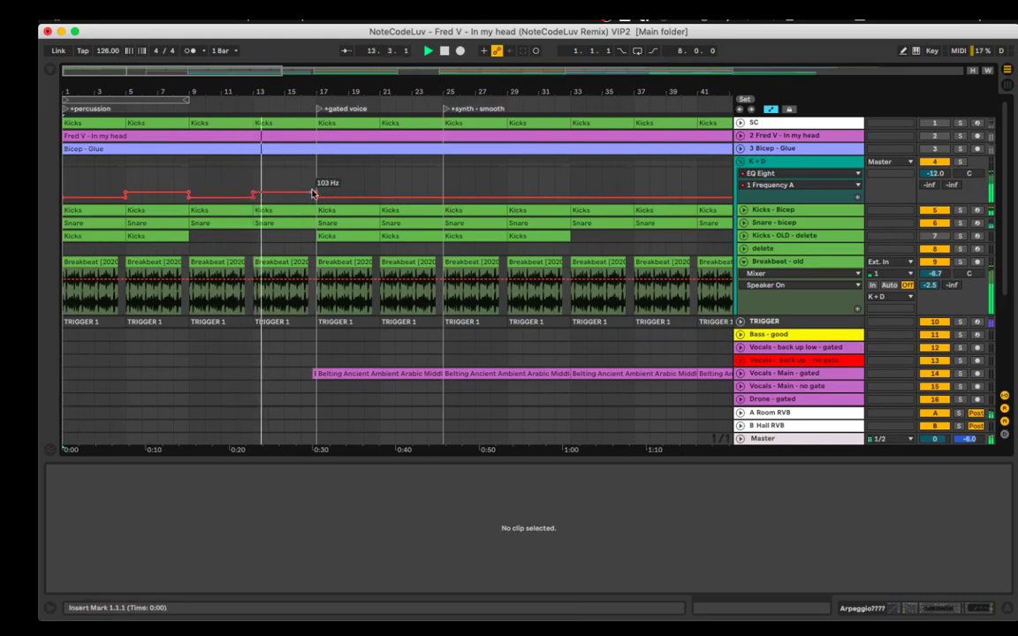
{"action": "left_click", "coordinate": [741, 164]}
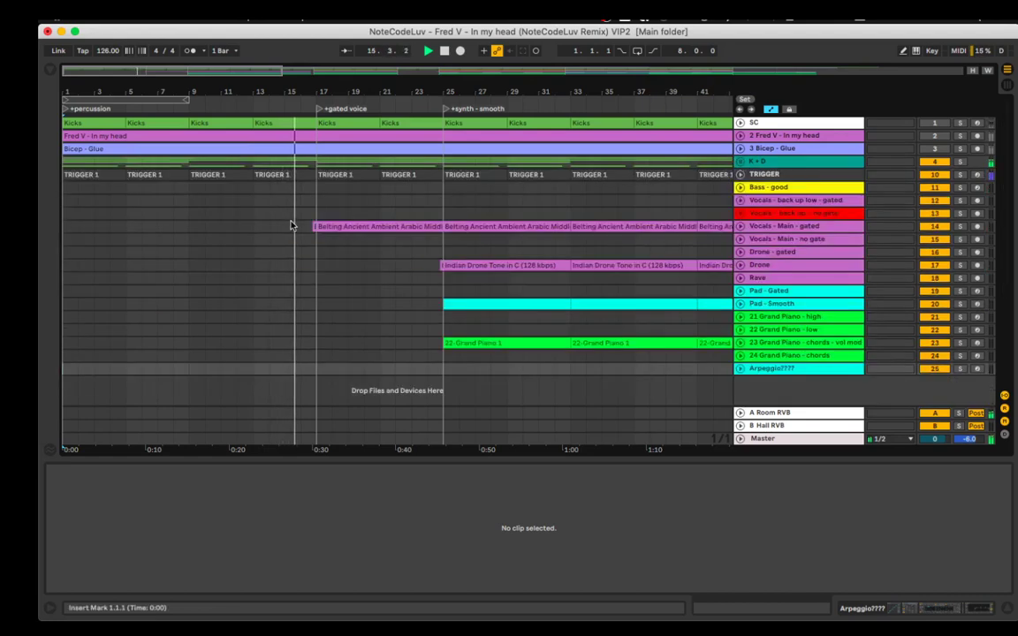
Follow playback from the gated voice entry into +synth - smooth and examine the Grand Piano - chords - vol mod track's volume automation.
{"action": "scroll", "coordinate": [291, 225], "scroll_direction": "up", "scroll_amount": 5}
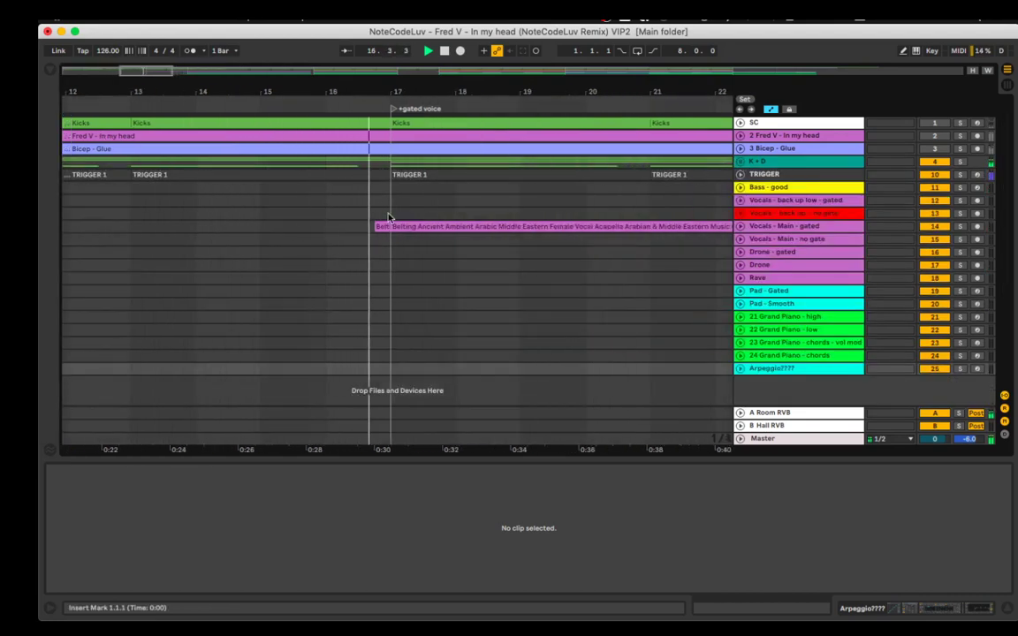
{"action": "scroll", "coordinate": [623, 247], "scroll_direction": "down", "scroll_amount": 3}
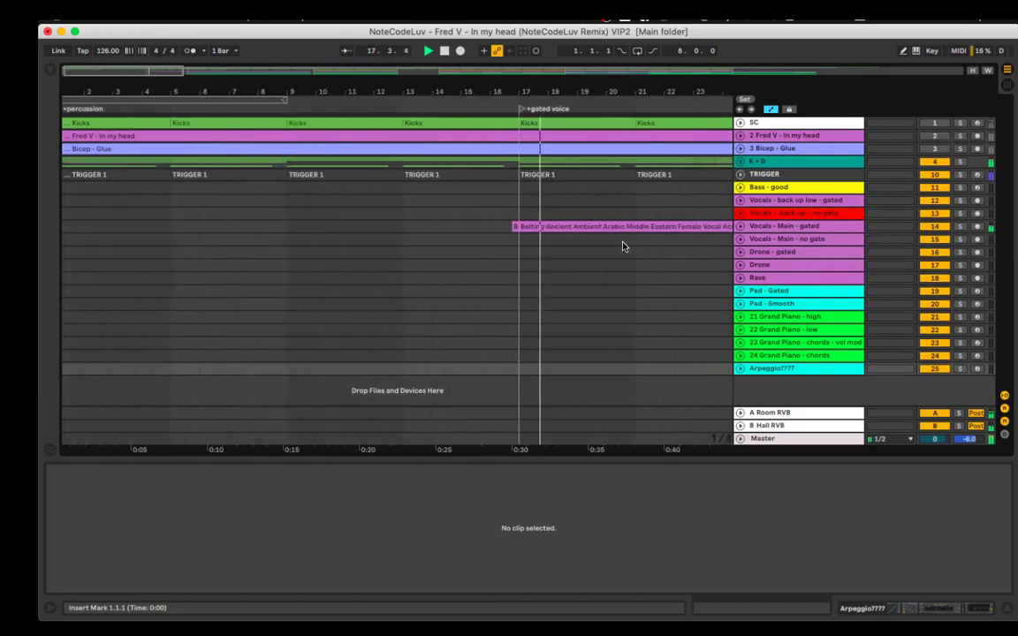
{"action": "scroll", "coordinate": [586, 250], "scroll_direction": "down", "scroll_amount": 3}
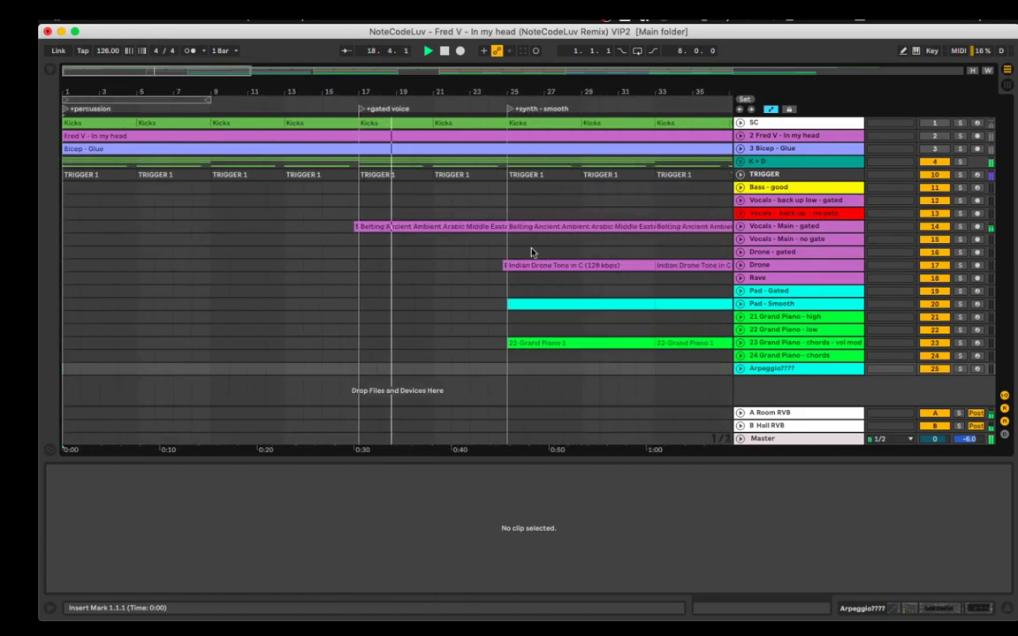
{"action": "scroll", "coordinate": [509, 244], "scroll_direction": "right", "scroll_amount": 1}
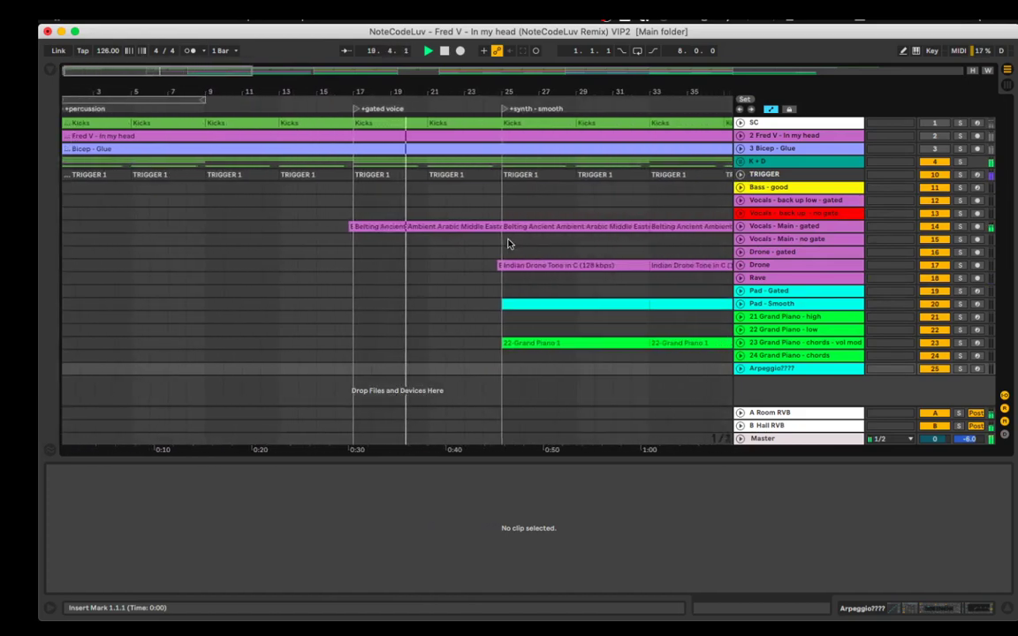
{"action": "scroll", "coordinate": [508, 244], "scroll_direction": "down", "scroll_amount": 4}
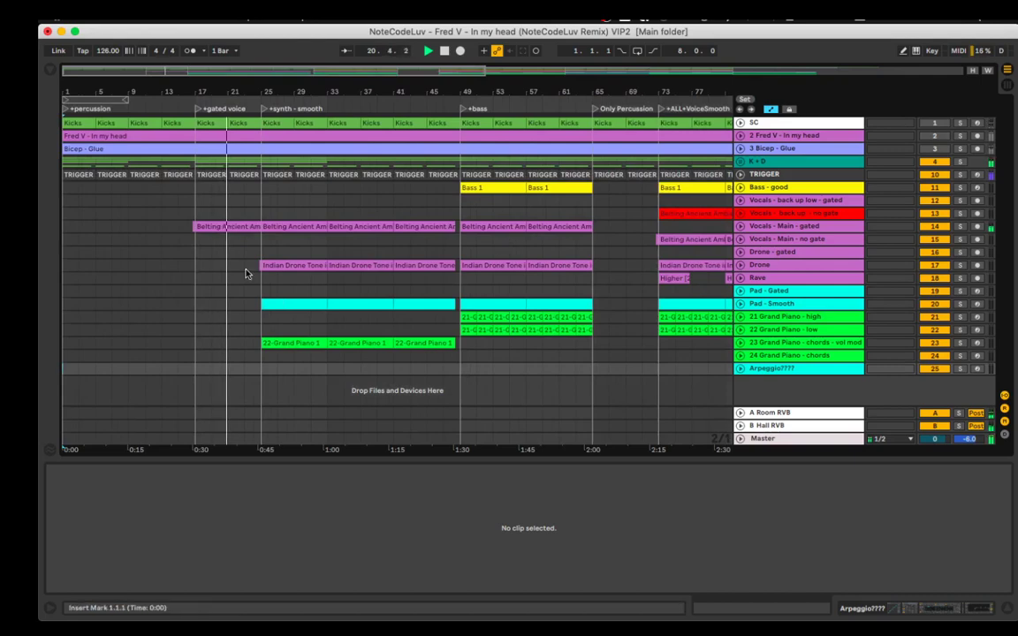
{"action": "scroll", "coordinate": [247, 274], "scroll_direction": "up", "scroll_amount": 6}
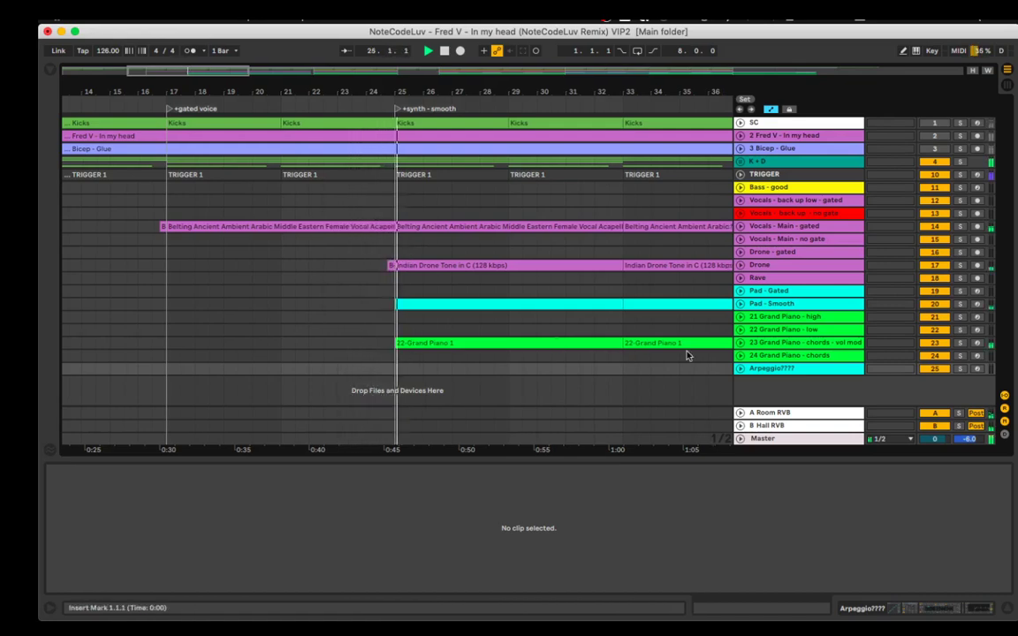
{"action": "left_click", "coordinate": [741, 343]}
{"action": "scroll", "coordinate": [609, 292], "scroll_direction": "down", "scroll_amount": 2}
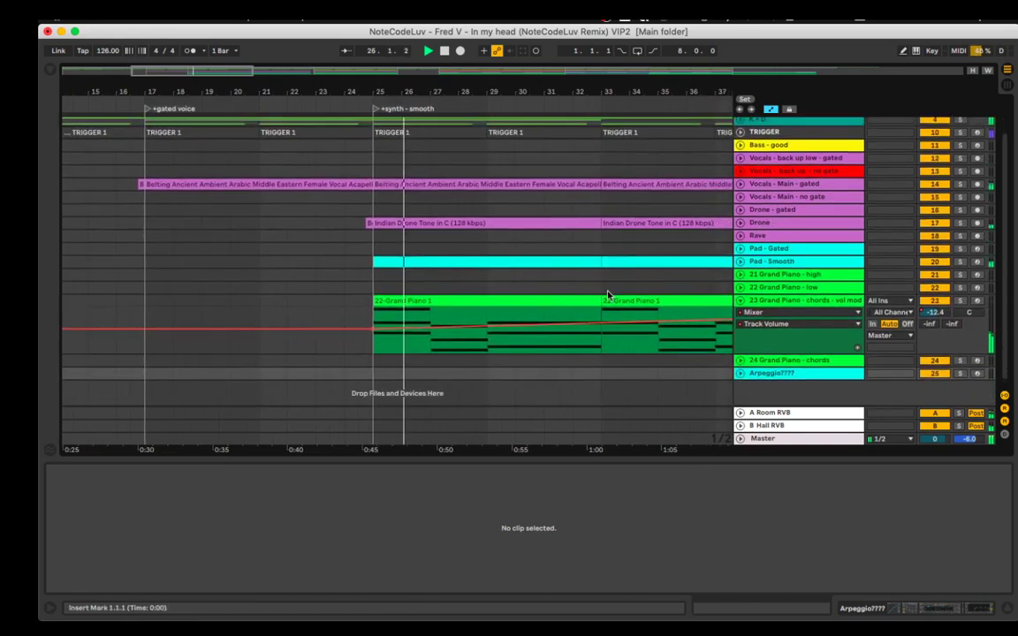
{"action": "scroll", "coordinate": [529, 281], "scroll_direction": "right", "scroll_amount": 3}
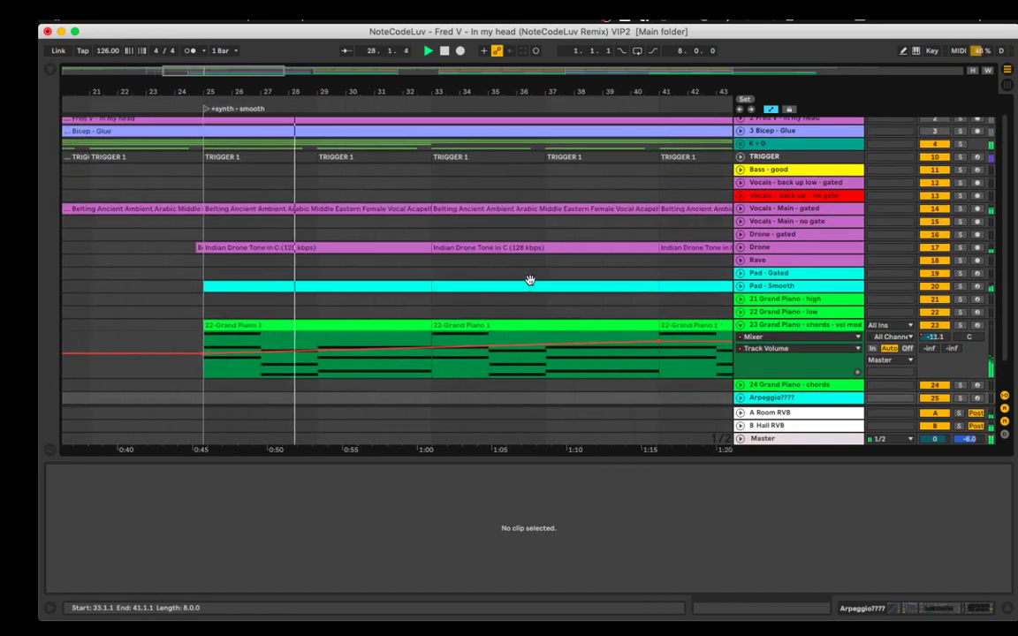
{"action": "left_click", "coordinate": [742, 327]}
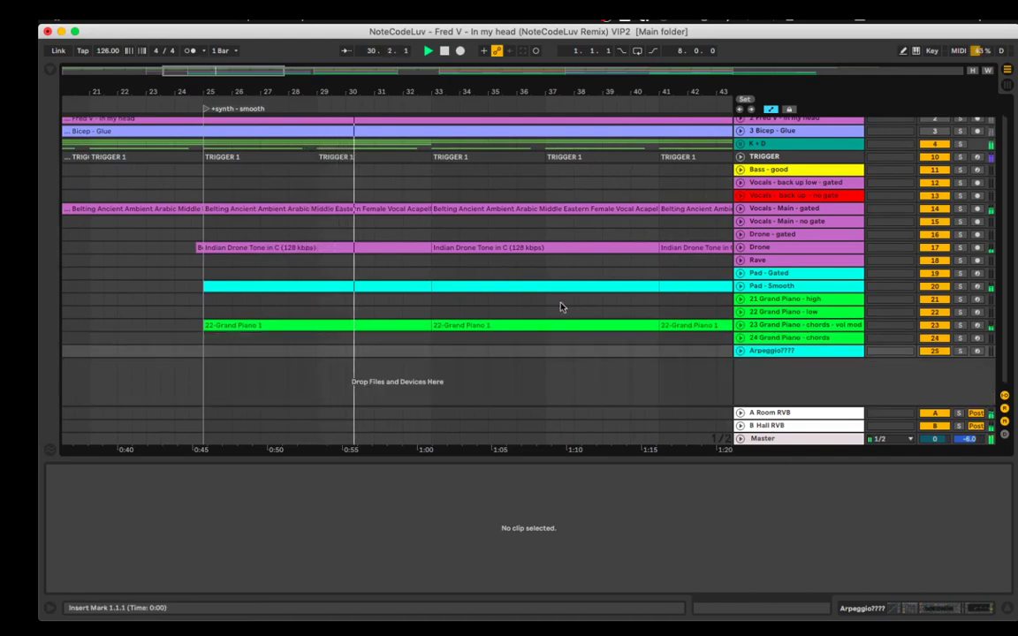
Collapse the empty clip detail view to give the arrangement more height.
{"action": "scroll", "coordinate": [561, 307], "scroll_direction": "right", "scroll_amount": 3}
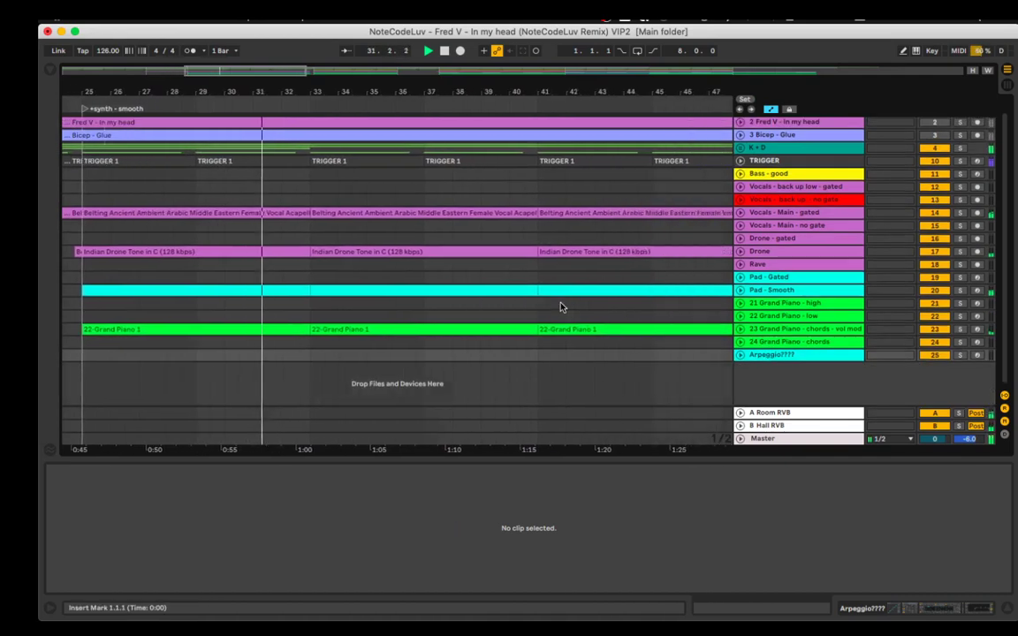
{"action": "scroll", "coordinate": [561, 306], "scroll_direction": "down", "scroll_amount": 3}
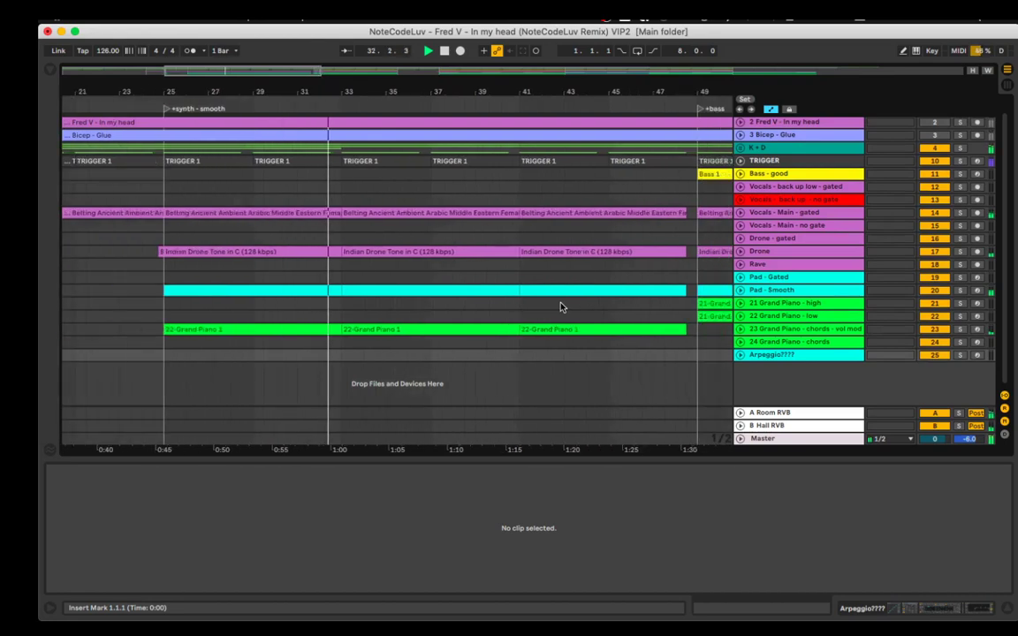
{"action": "scroll", "coordinate": [560, 307], "scroll_direction": "right", "scroll_amount": 3}
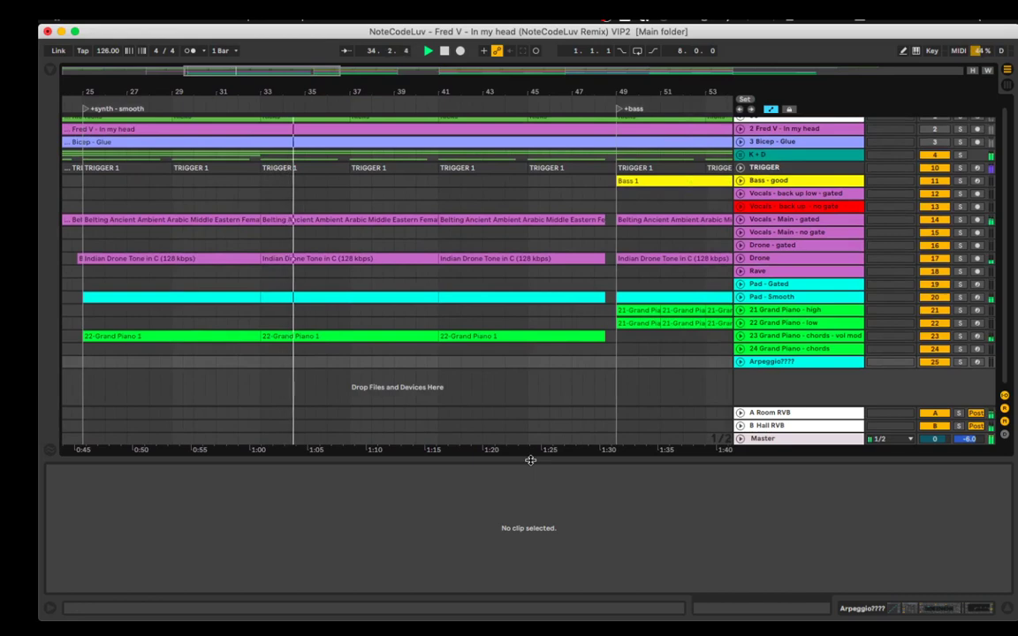
{"action": "left_click_drag", "start_coordinate": [531, 459], "coordinate": [530, 572]}
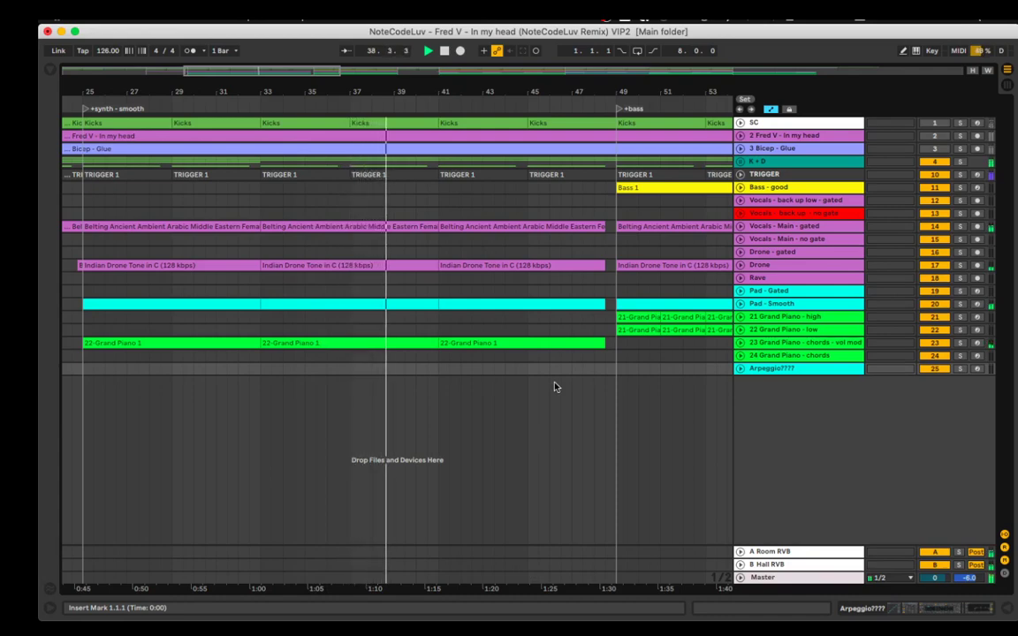
Follow playback toward the +bass and Only Percussion sections, reviewing which layers enter and drop out.
{"action": "scroll", "coordinate": [555, 387], "scroll_direction": "right", "scroll_amount": 3}
{"action": "scroll", "coordinate": [555, 387], "scroll_direction": "down", "scroll_amount": 3}
{"action": "scroll", "coordinate": [556, 388], "scroll_direction": "right", "scroll_amount": 3}
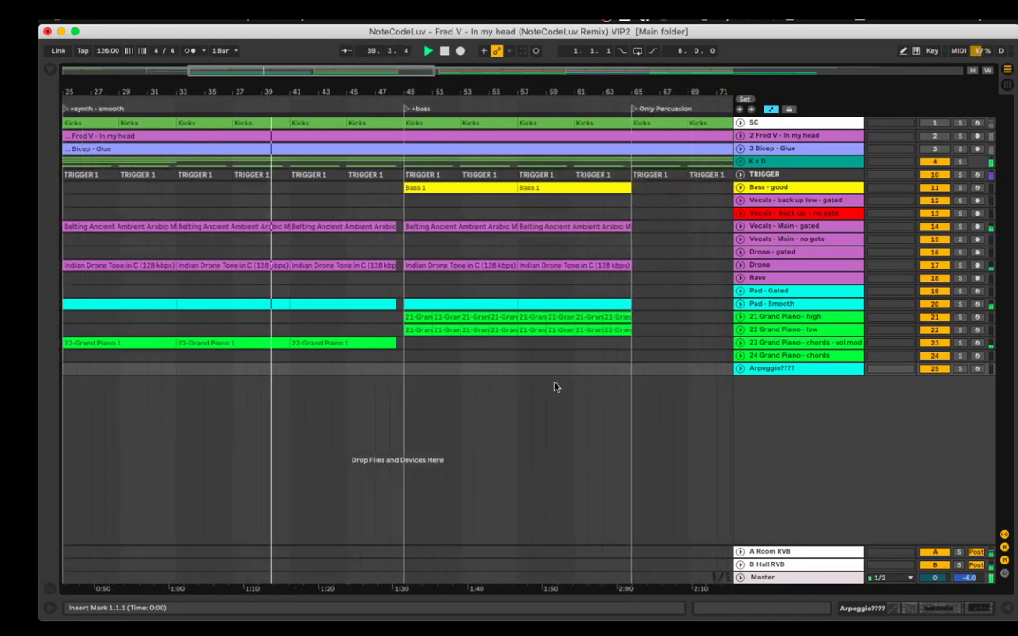
{"action": "scroll", "coordinate": [555, 387], "scroll_direction": "right", "scroll_amount": 4}
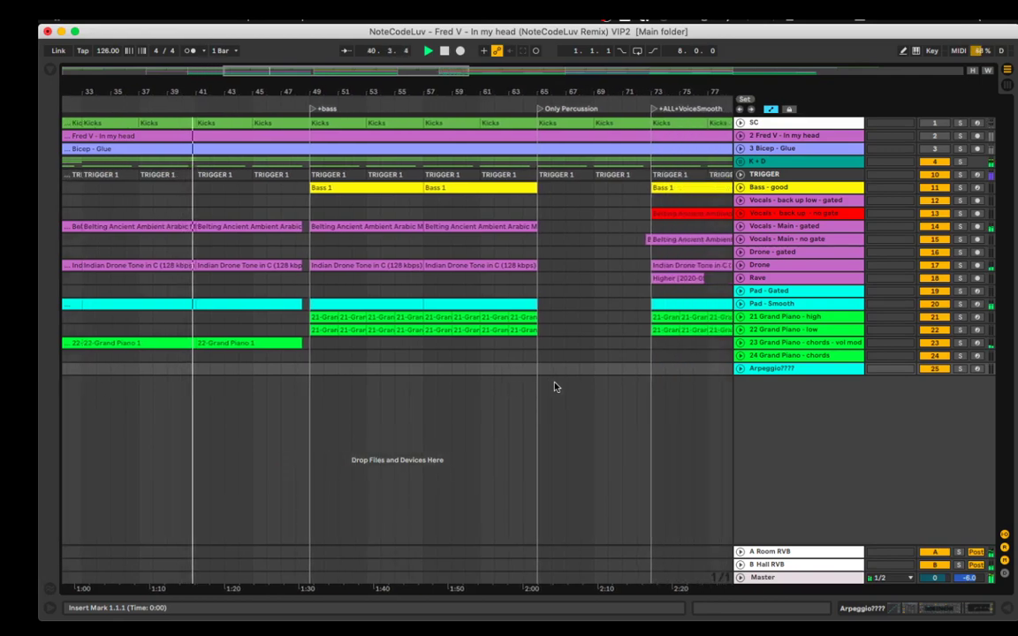
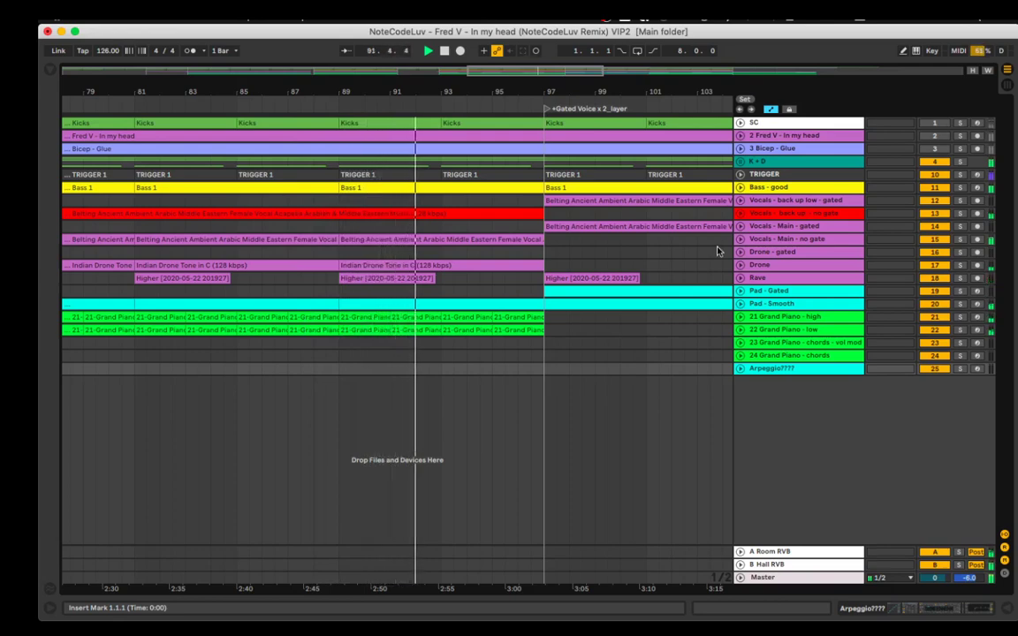
Unfold the back up - no gate, Main - gated and Main - no gate vocal tracks to examine their volume automation around +Gated Voice x 2_layer.
{"action": "left_click", "coordinate": [740, 216]}
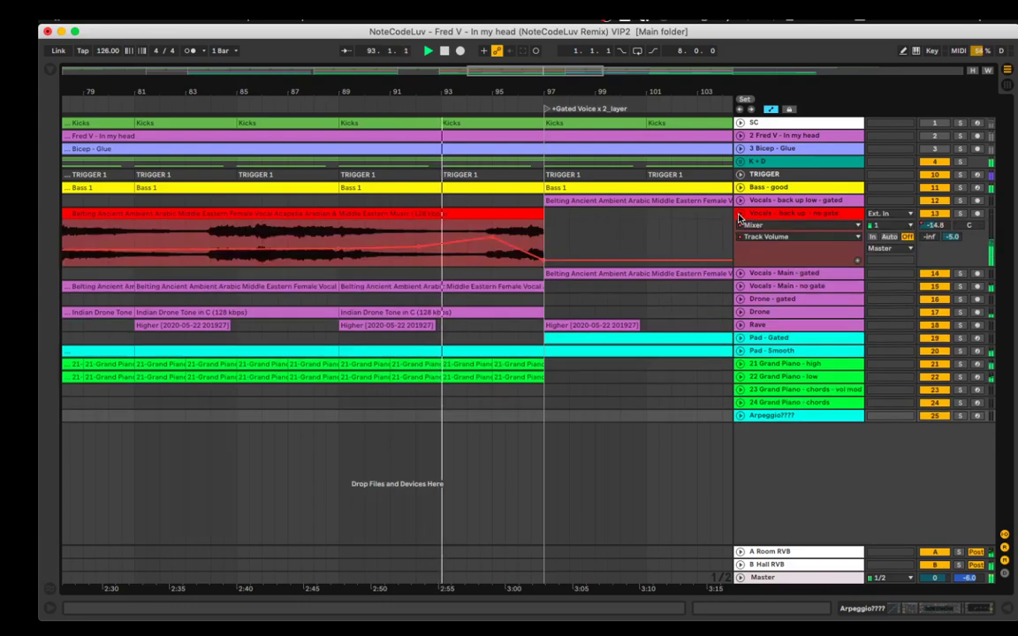
{"action": "left_click", "coordinate": [741, 273]}
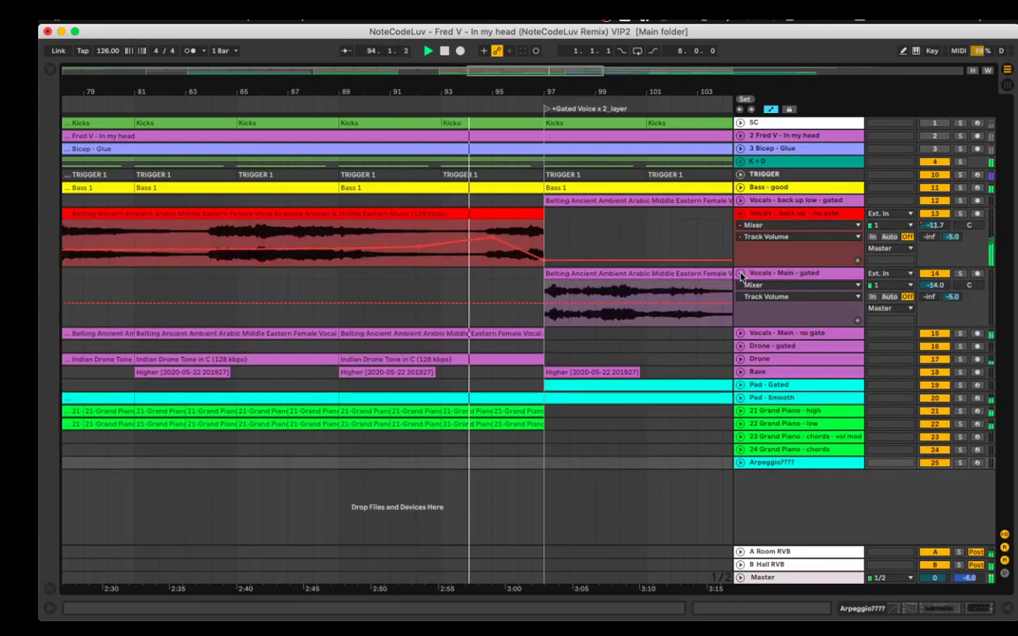
{"action": "left_click", "coordinate": [741, 333]}
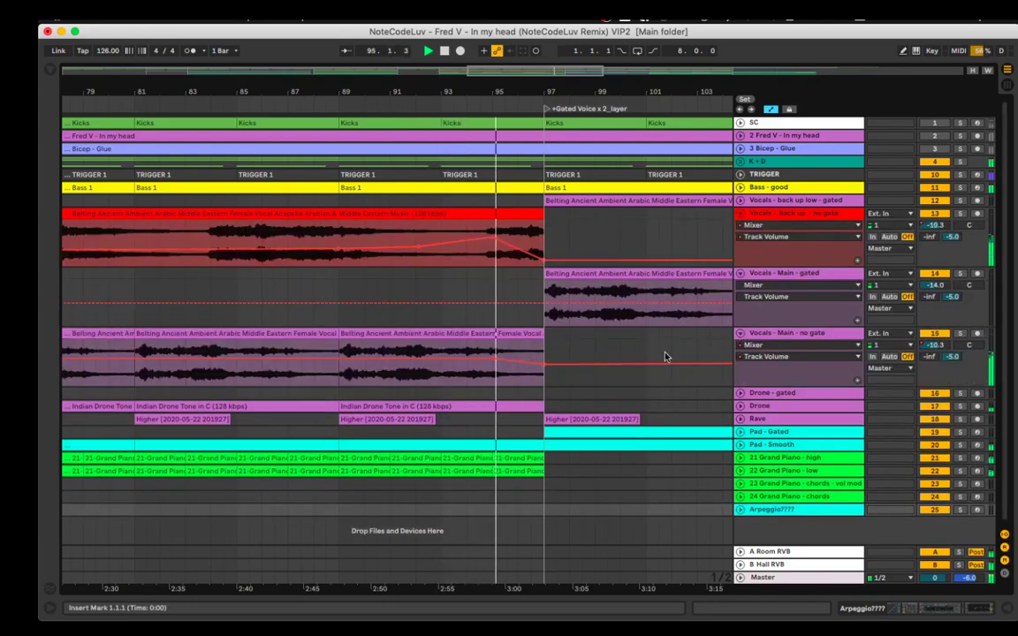
{"action": "scroll", "coordinate": [666, 357], "scroll_direction": "right", "scroll_amount": 5}
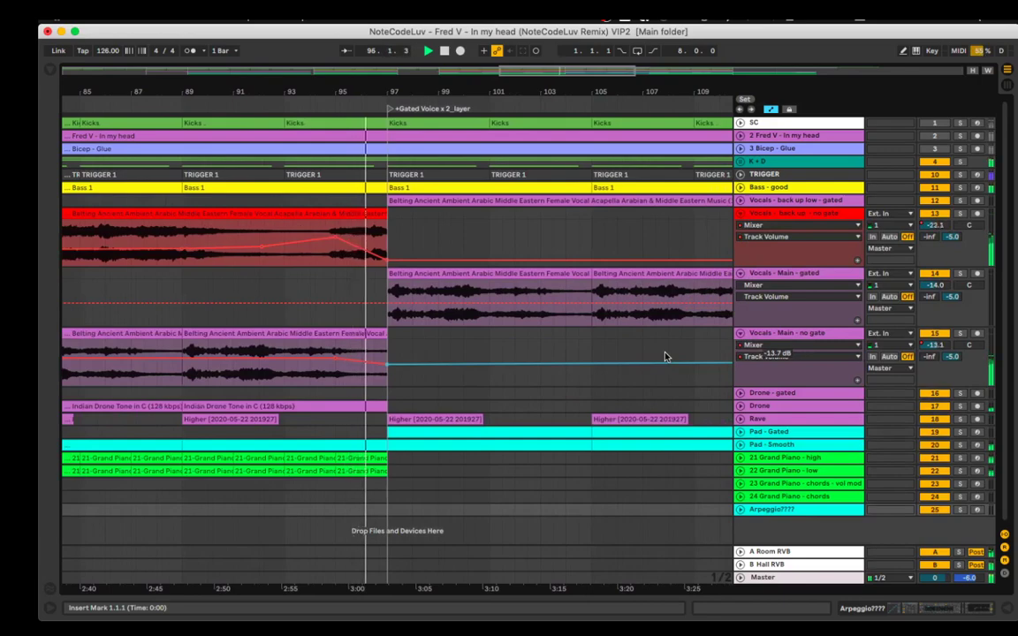
Unfold the Vocals - back up low - gated track to examine its clip entering at +Gated Voice x 2_layer.
{"action": "scroll", "coordinate": [666, 357], "scroll_direction": "right", "scroll_amount": 1}
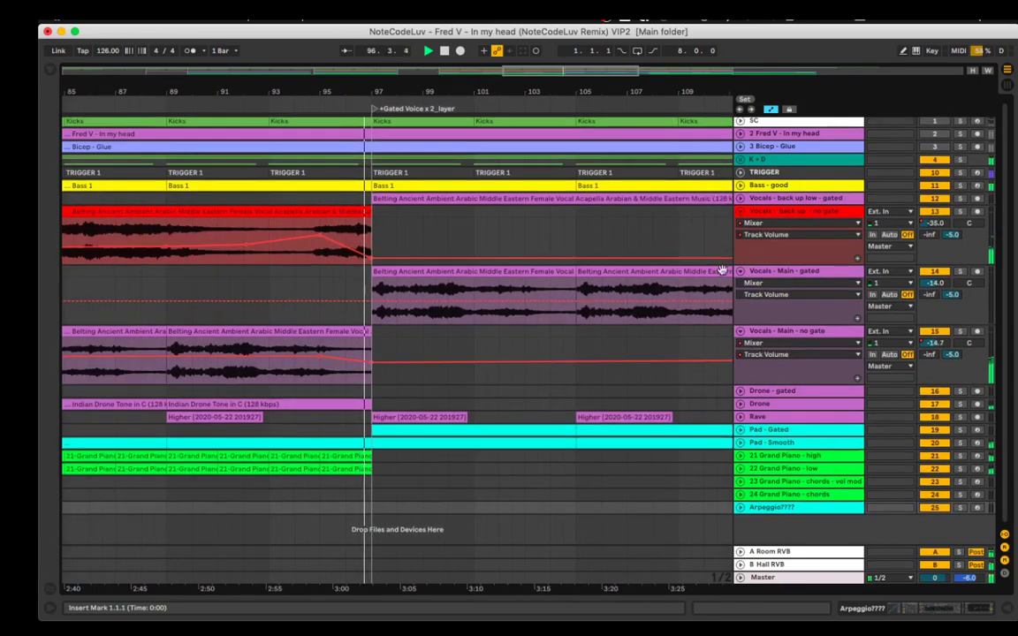
{"action": "left_click", "coordinate": [741, 198]}
{"action": "scroll", "coordinate": [635, 247], "scroll_direction": "right", "scroll_amount": 5}
{"action": "scroll", "coordinate": [634, 248], "scroll_direction": "right", "scroll_amount": 1}
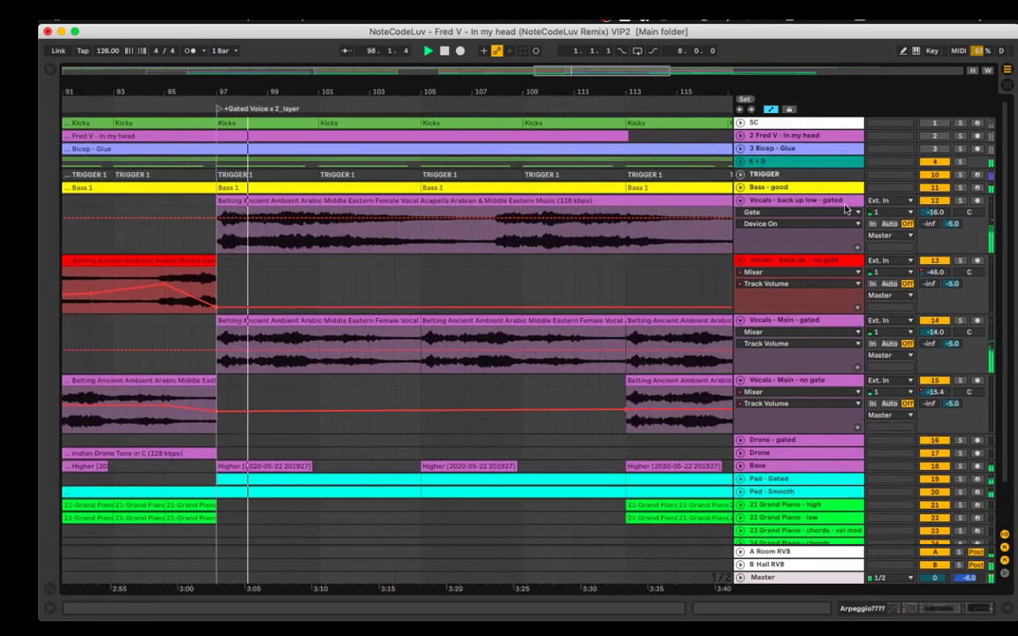
Follow playback from +Gated Voice x 2_layer toward Gated only synth soft, reviewing which vocal, pad and piano layers play.
{"action": "mouse_move", "coordinate": [691, 409]}
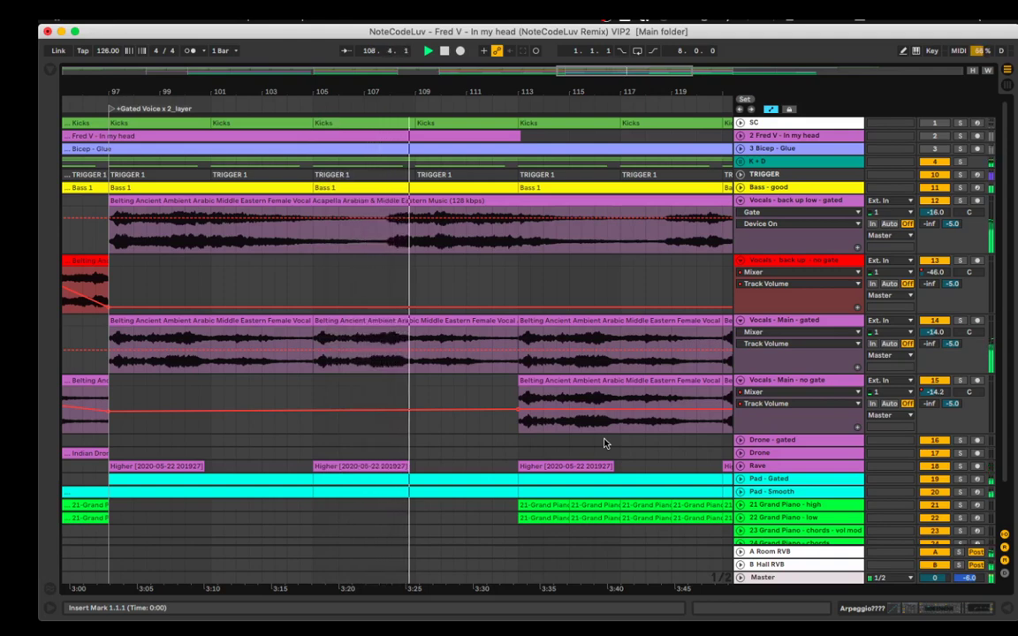
{"action": "scroll", "coordinate": [606, 444], "scroll_direction": "right", "scroll_amount": 3}
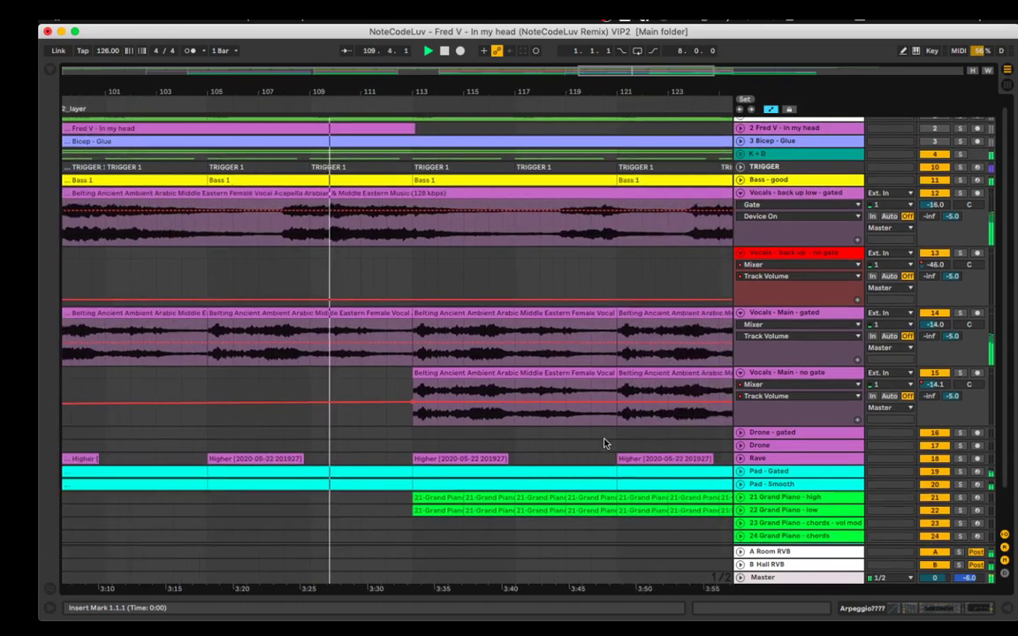
{"action": "scroll", "coordinate": [605, 444], "scroll_direction": "right", "scroll_amount": 5}
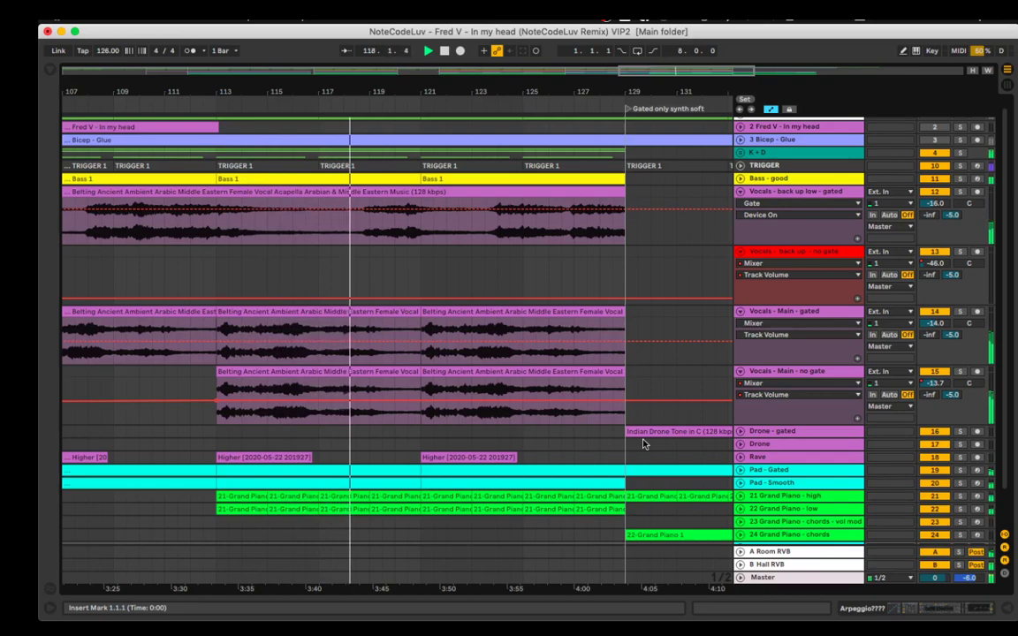
{"action": "scroll", "coordinate": [643, 440], "scroll_direction": "right", "scroll_amount": 1}
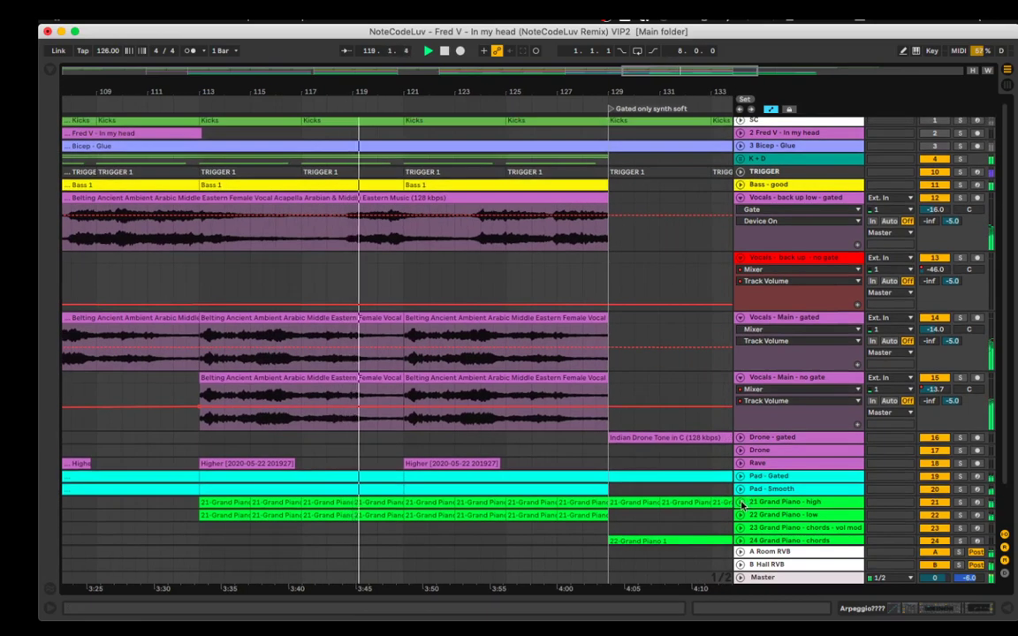
Unfold the 21 Grand Piano - high track to examine its volume automation around Gated only synth soft.
{"action": "left_click", "coordinate": [741, 500]}
{"action": "scroll", "coordinate": [663, 412], "scroll_direction": "down", "scroll_amount": 2}
{"action": "scroll", "coordinate": [663, 410], "scroll_direction": "down", "scroll_amount": 3}
{"action": "scroll", "coordinate": [660, 414], "scroll_direction": "right", "scroll_amount": 2}
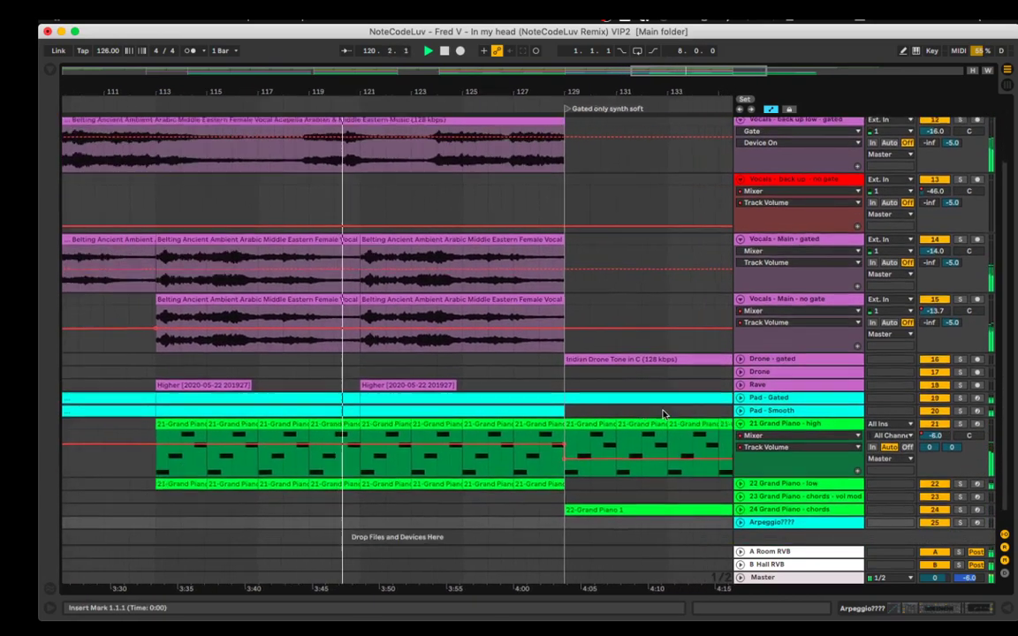
{"action": "scroll", "coordinate": [660, 410], "scroll_direction": "down", "scroll_amount": 1}
{"action": "scroll", "coordinate": [659, 410], "scroll_direction": "right", "scroll_amount": 2}
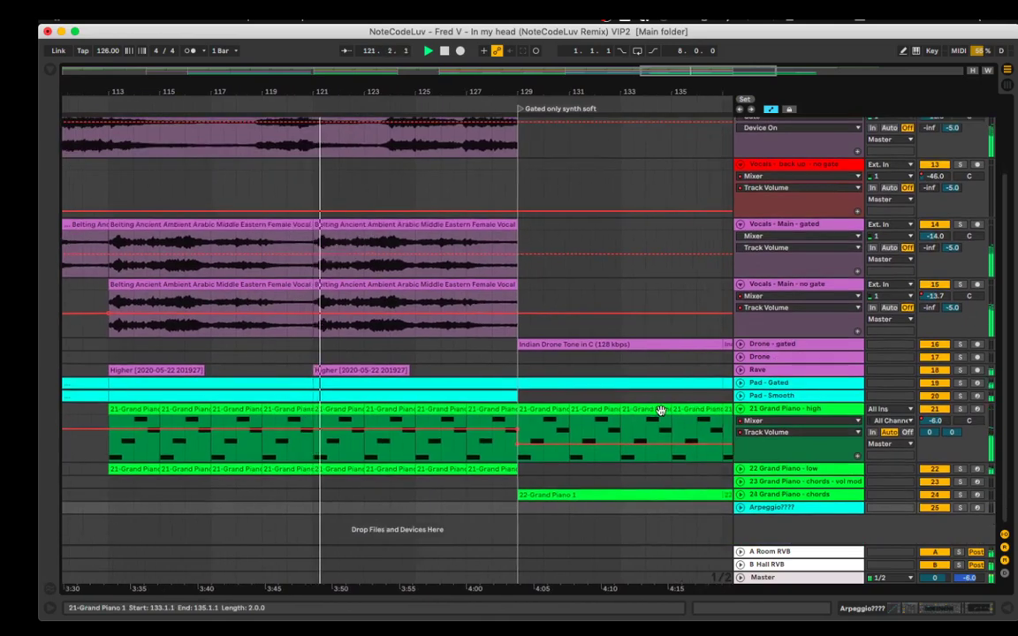
Unfold the 24 Grand Piano - chords and Pad - Gated tracks to examine their notes and automation in the closing section.
{"action": "left_click", "coordinate": [740, 495]}
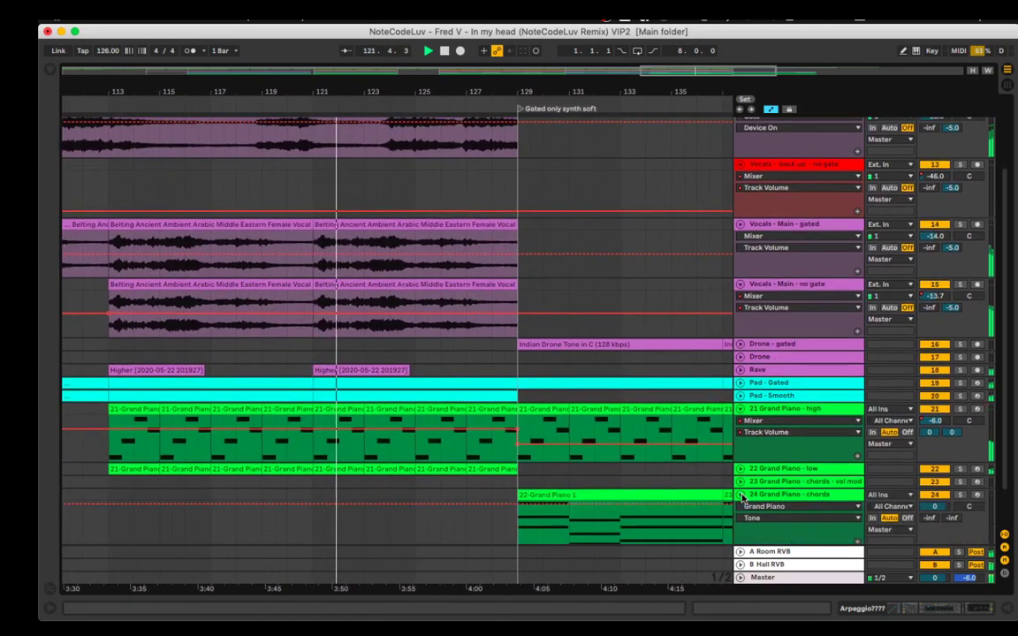
{"action": "left_click", "coordinate": [740, 389]}
{"action": "scroll", "coordinate": [645, 389], "scroll_direction": "right", "scroll_amount": 4}
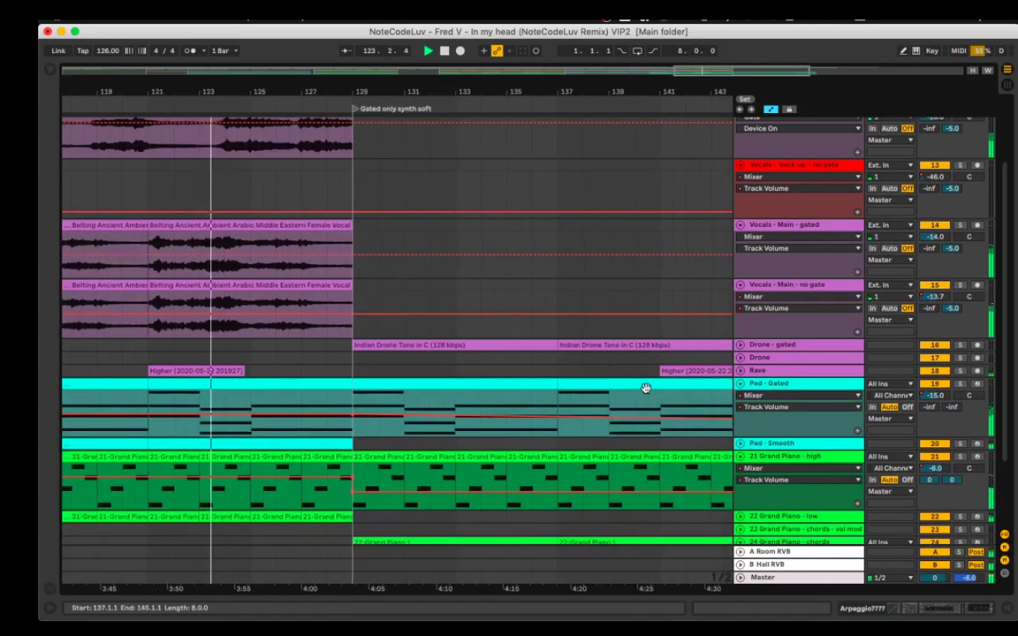
{"action": "scroll", "coordinate": [645, 389], "scroll_direction": "down", "scroll_amount": 3}
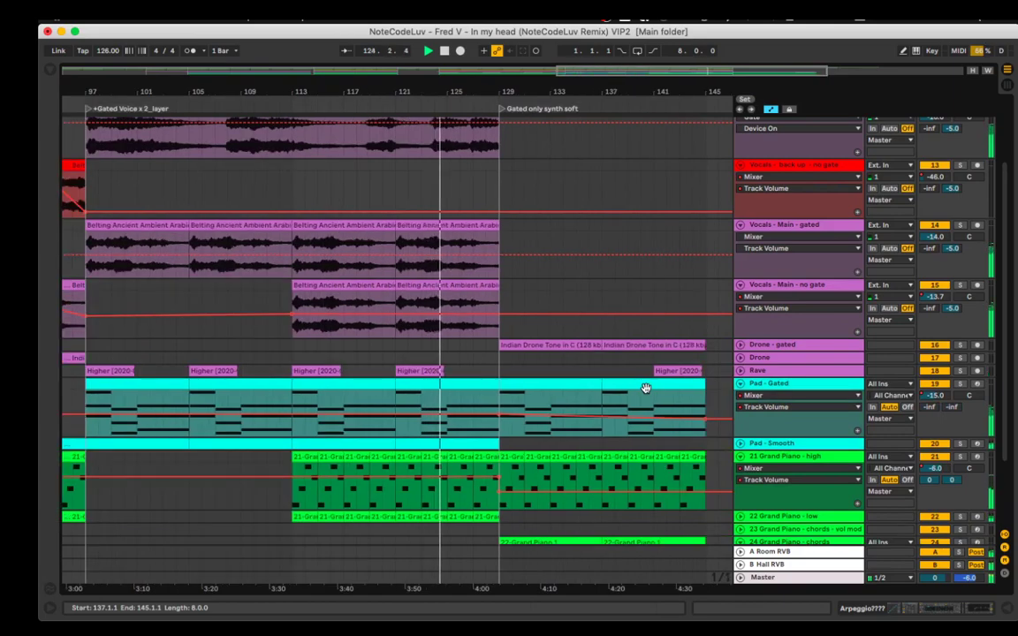
{"action": "scroll", "coordinate": [645, 388], "scroll_direction": "right", "scroll_amount": 2}
{"action": "scroll", "coordinate": [645, 388], "scroll_direction": "up", "scroll_amount": 1}
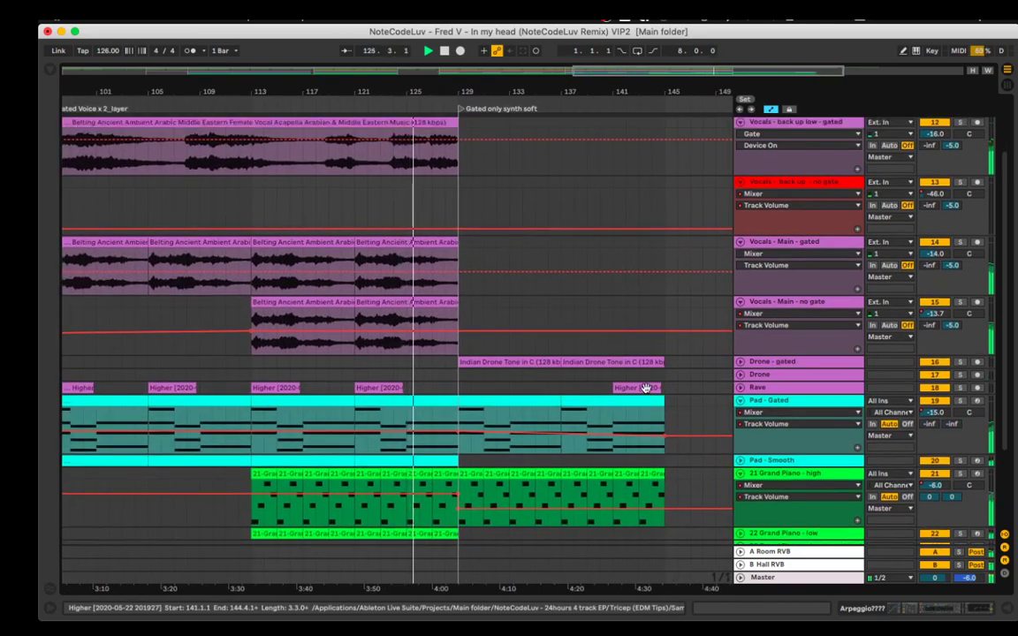
Follow playback into Gated only synth soft, examining the Pad - Gated volume automation, piano clips and the layers that drop out.
{"action": "scroll", "coordinate": [647, 389], "scroll_direction": "down", "scroll_amount": 1}
{"action": "scroll", "coordinate": [646, 391], "scroll_direction": "right", "scroll_amount": 2}
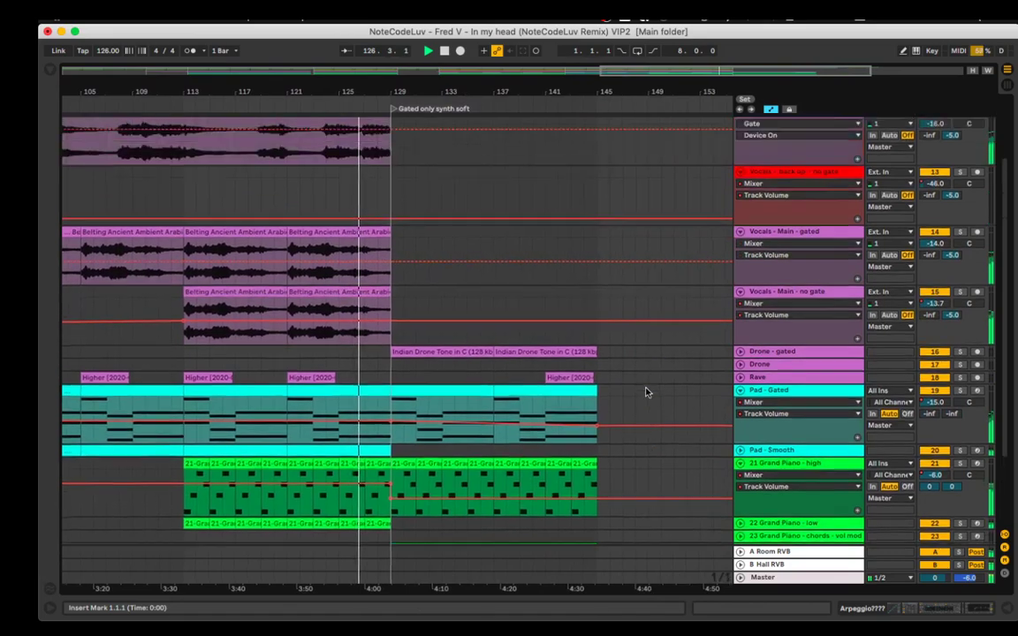
{"action": "scroll", "coordinate": [646, 393], "scroll_direction": "up", "scroll_amount": 2}
{"action": "scroll", "coordinate": [645, 393], "scroll_direction": "down", "scroll_amount": 4}
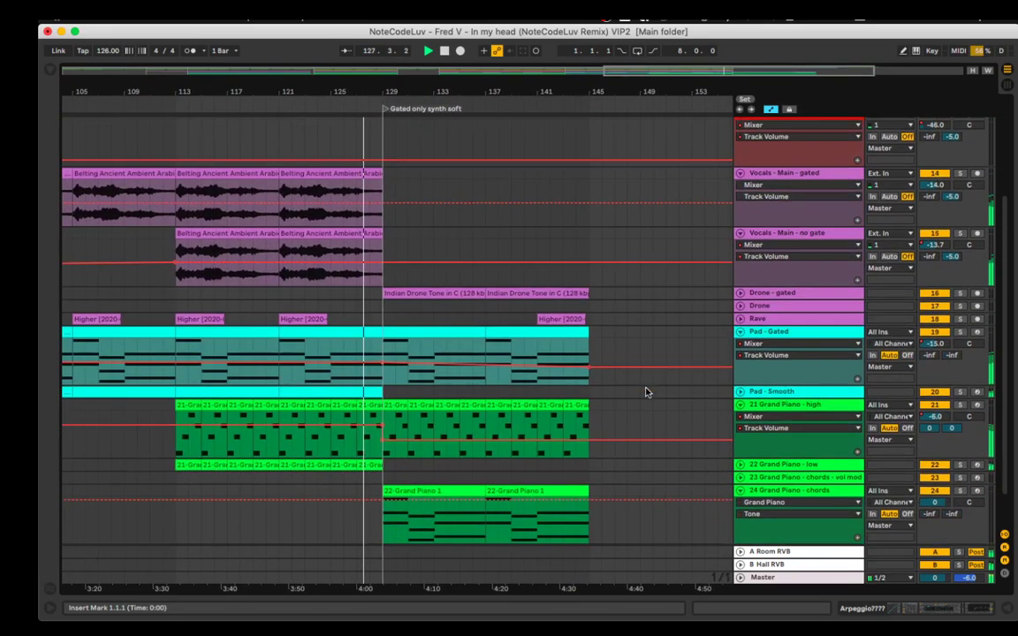
{"action": "scroll", "coordinate": [645, 393], "scroll_direction": "down", "scroll_amount": 2}
{"action": "scroll", "coordinate": [645, 393], "scroll_direction": "up", "scroll_amount": 2}
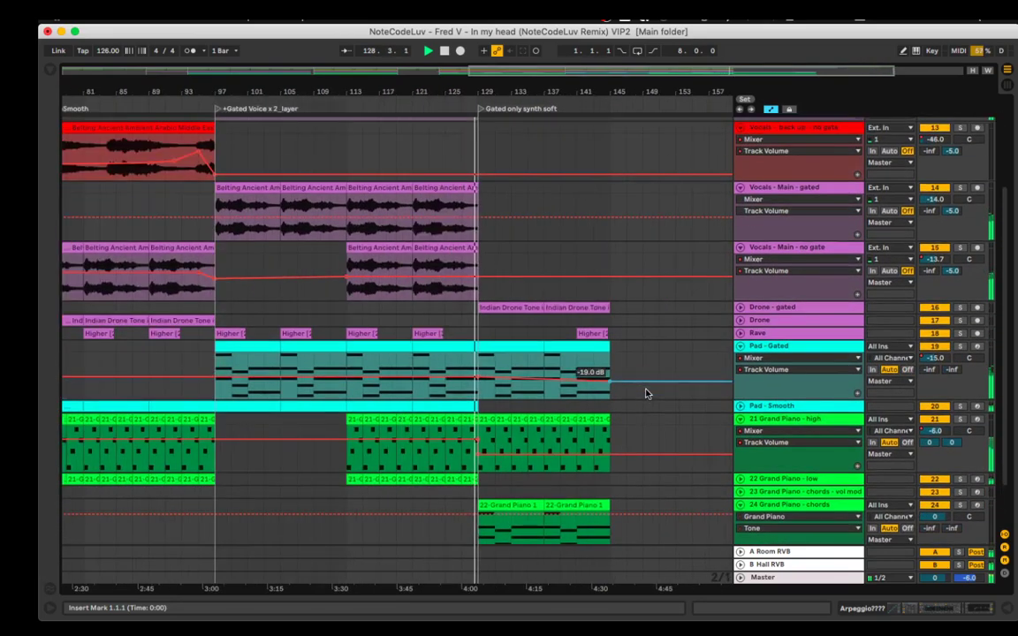
{"action": "scroll", "coordinate": [647, 394], "scroll_direction": "down", "scroll_amount": 2}
{"action": "scroll", "coordinate": [647, 394], "scroll_direction": "right", "scroll_amount": 1}
{"action": "scroll", "coordinate": [648, 395], "scroll_direction": "up", "scroll_amount": 1}
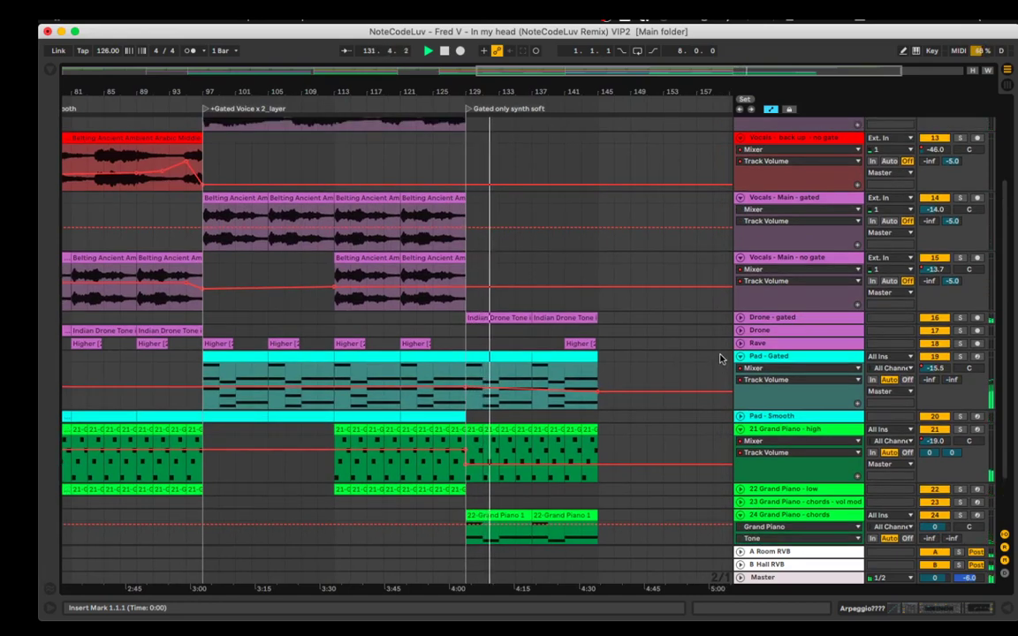
{"action": "scroll", "coordinate": [726, 361], "scroll_direction": "down", "scroll_amount": 1}
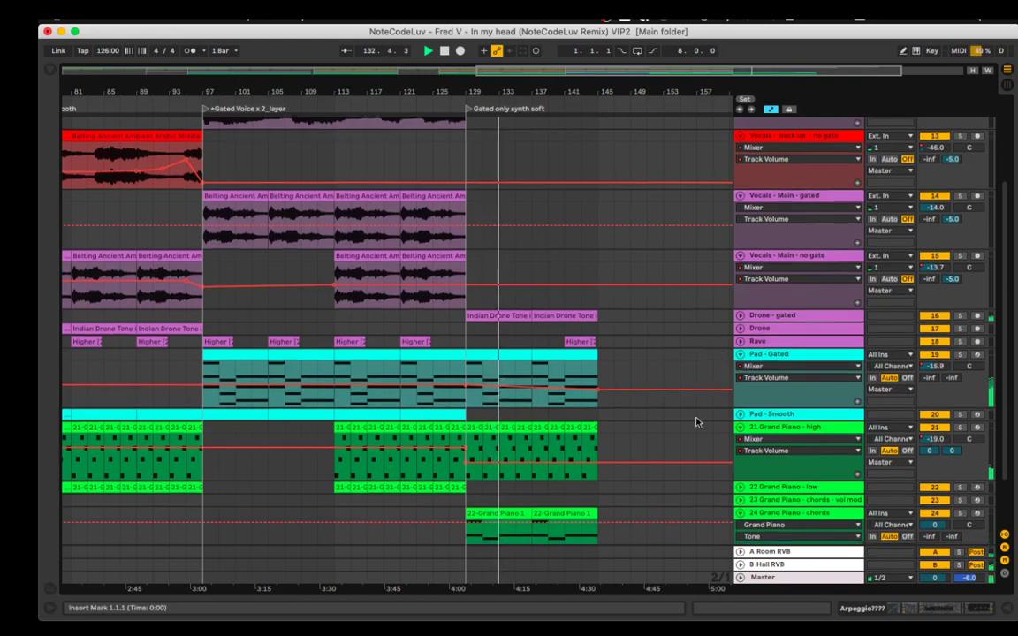
{"action": "scroll", "coordinate": [695, 417], "scroll_direction": "down", "scroll_amount": 3}
{"action": "scroll", "coordinate": [694, 417], "scroll_direction": "right", "scroll_amount": 1}
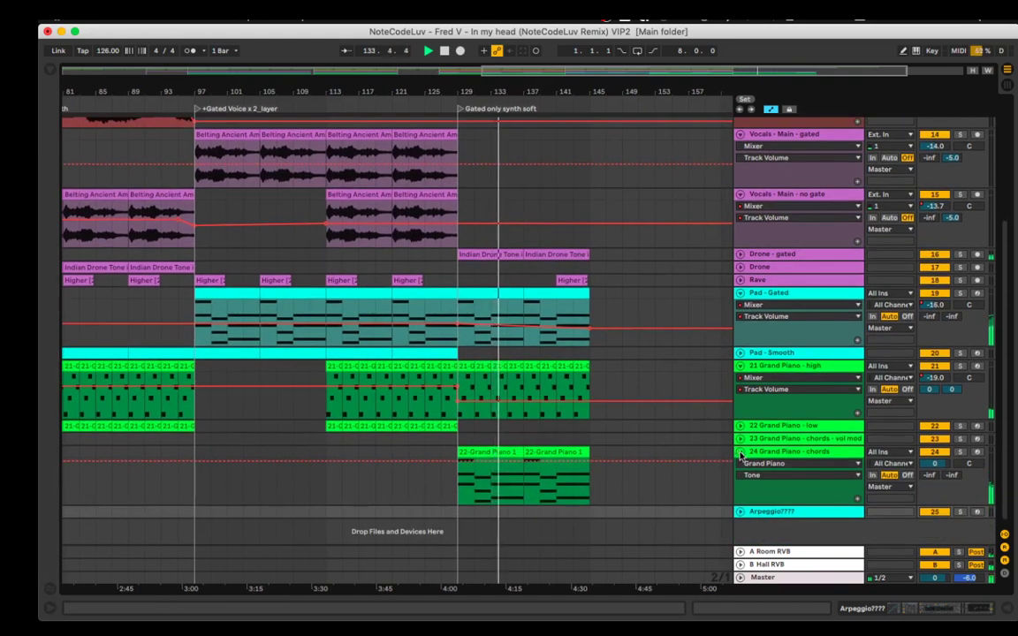
Fold the 24 Grand Piano - chords, Pad - Gated and 21 Grand Piano - high tracks.
{"action": "left_click", "coordinate": [741, 453]}
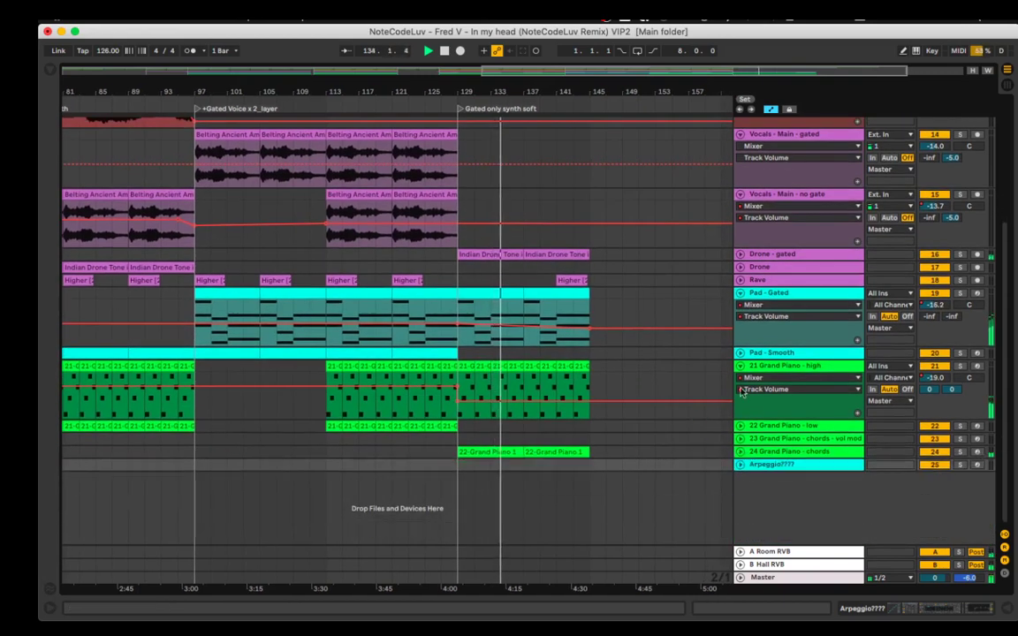
{"action": "left_click", "coordinate": [741, 294]}
{"action": "left_click", "coordinate": [741, 320]}
Fold the four vocal tracks: back up low - gated, back up - no gate, Main - gated and Main - no gate.
{"action": "scroll", "coordinate": [712, 324], "scroll_direction": "up", "scroll_amount": 5}
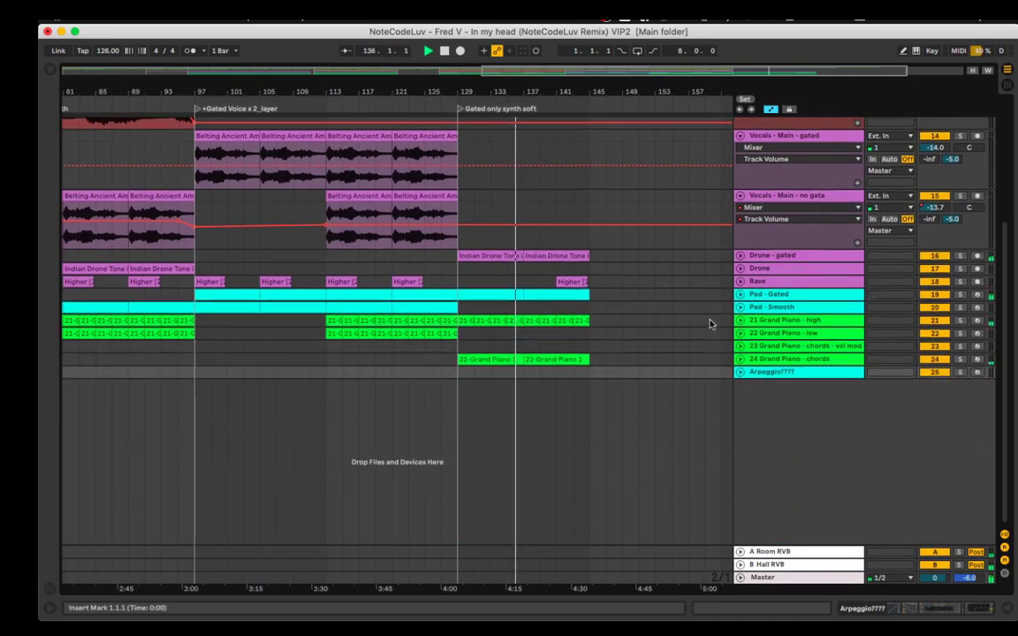
{"action": "scroll", "coordinate": [709, 325], "scroll_direction": "up", "scroll_amount": 2}
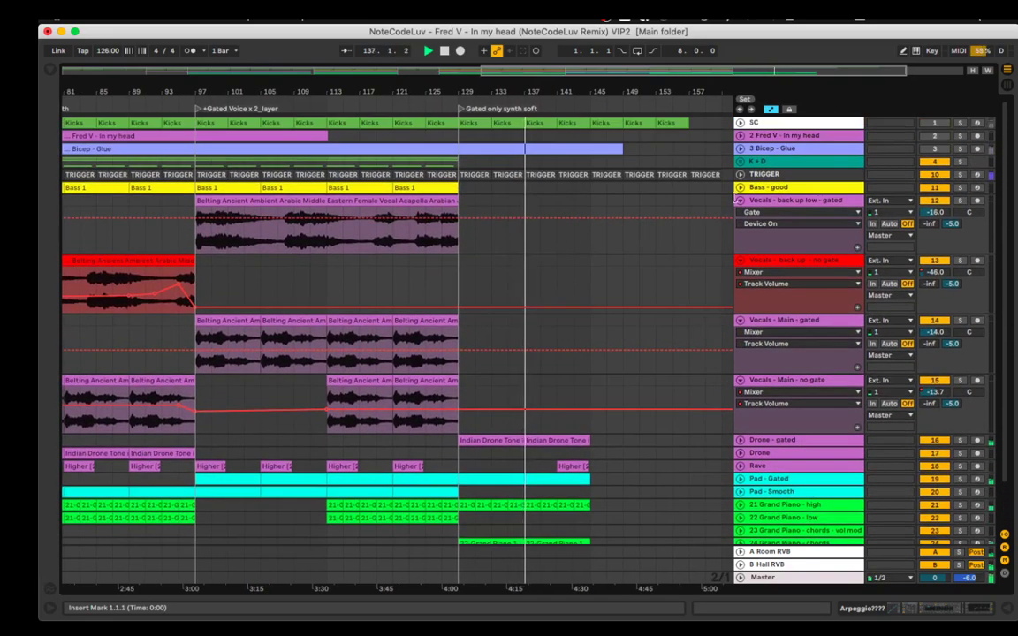
{"action": "left_click", "coordinate": [740, 200]}
{"action": "left_click", "coordinate": [741, 217]}
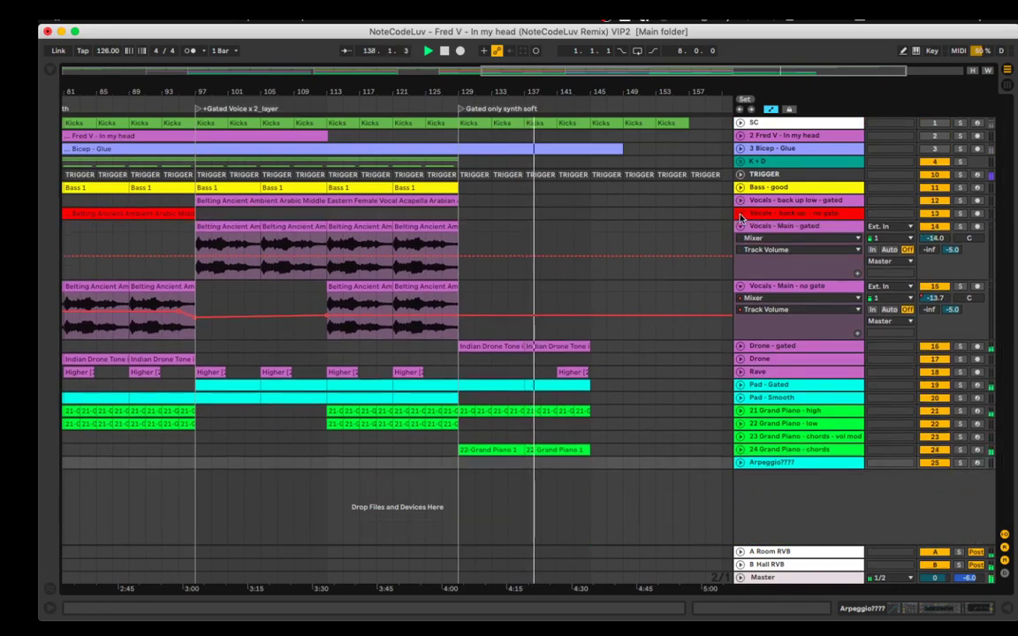
{"action": "left_click", "coordinate": [741, 226]}
{"action": "left_click", "coordinate": [740, 239]}
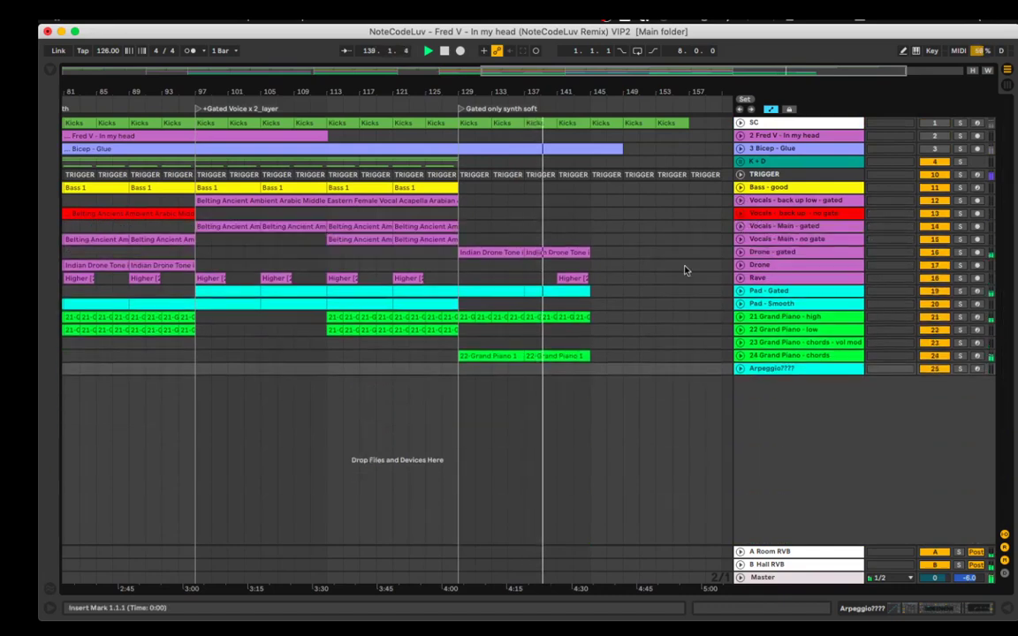
Unfold the 3 Bicep - Glue reference track to view its ending, check OBS and return to Ableton Live.
{"action": "left_click", "coordinate": [741, 149]}
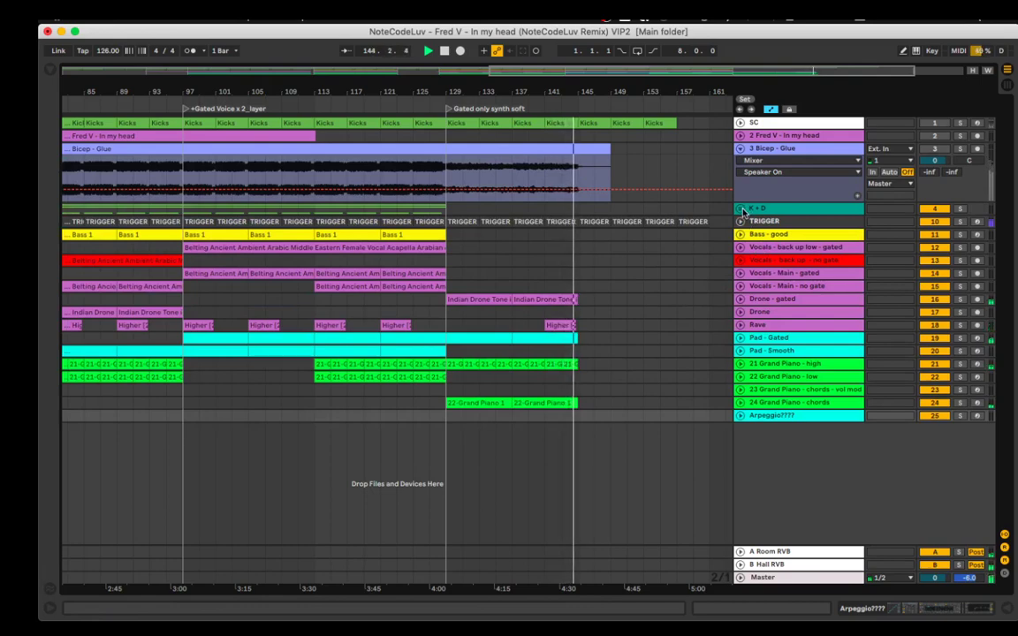
{"action": "left_click", "coordinate": [562, 608]}
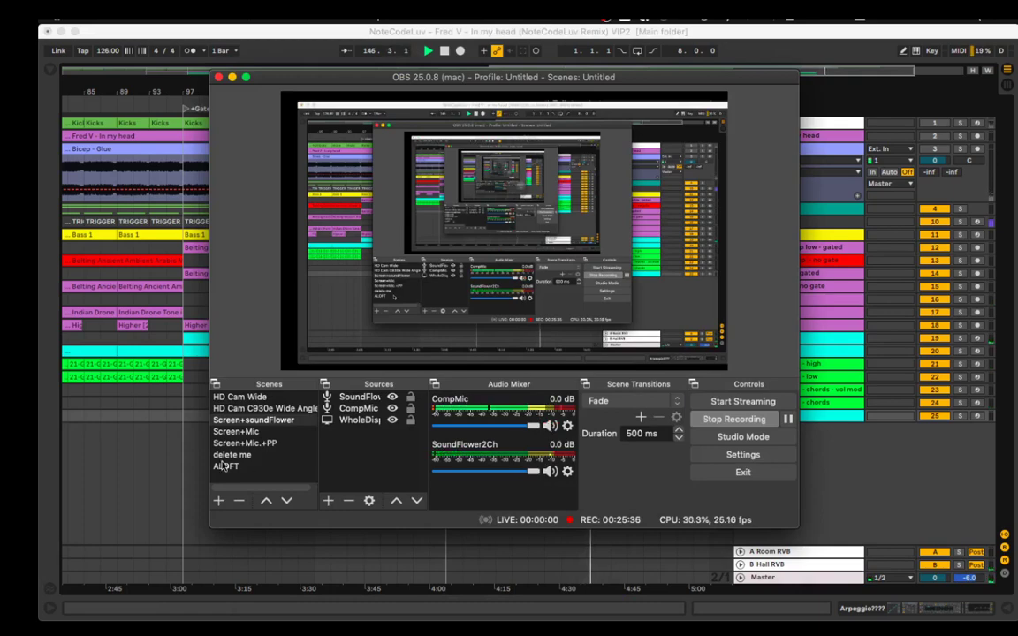
{"action": "key", "text": "super+Tab"}
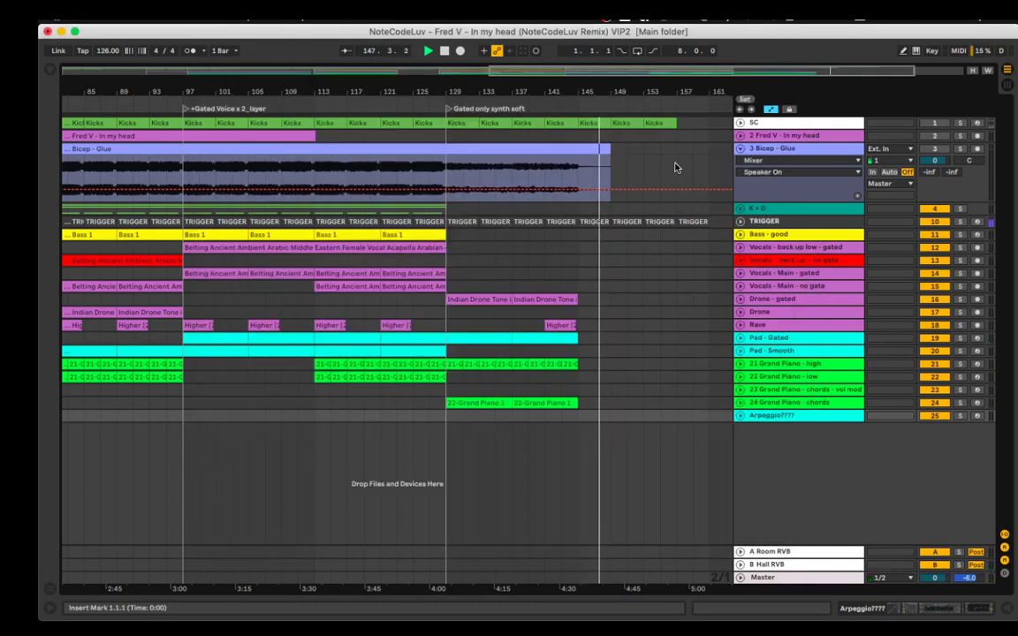
Delete the surplus Kicks and TRIGGER clips from bar 149 onward at the end of the arrangement.
{"action": "left_click", "coordinate": [627, 125]}
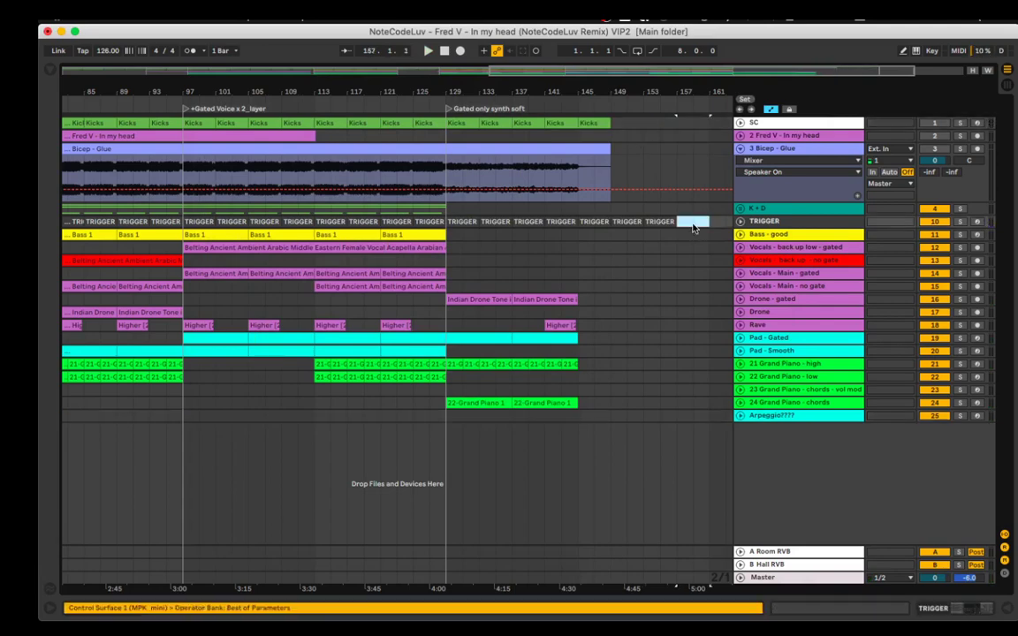
{"action": "left_click_drag", "start_coordinate": [694, 227], "coordinate": [631, 225]}
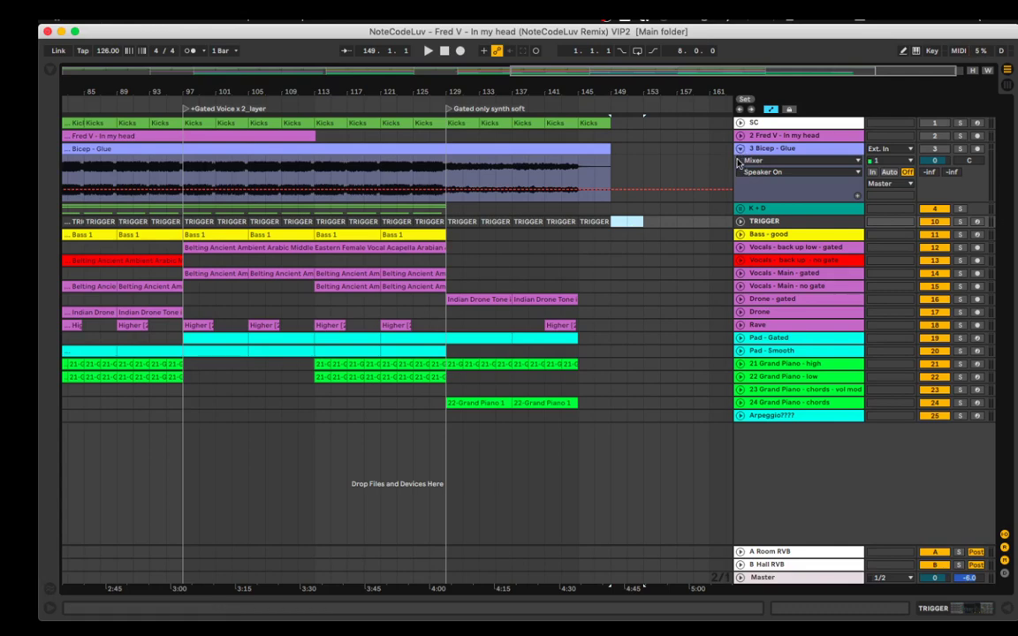
Compare the whole arrangement with the 3 Bicep - Glue reference waveform and fold that track.
{"action": "scroll", "coordinate": [676, 223], "scroll_direction": "left", "scroll_amount": 10}
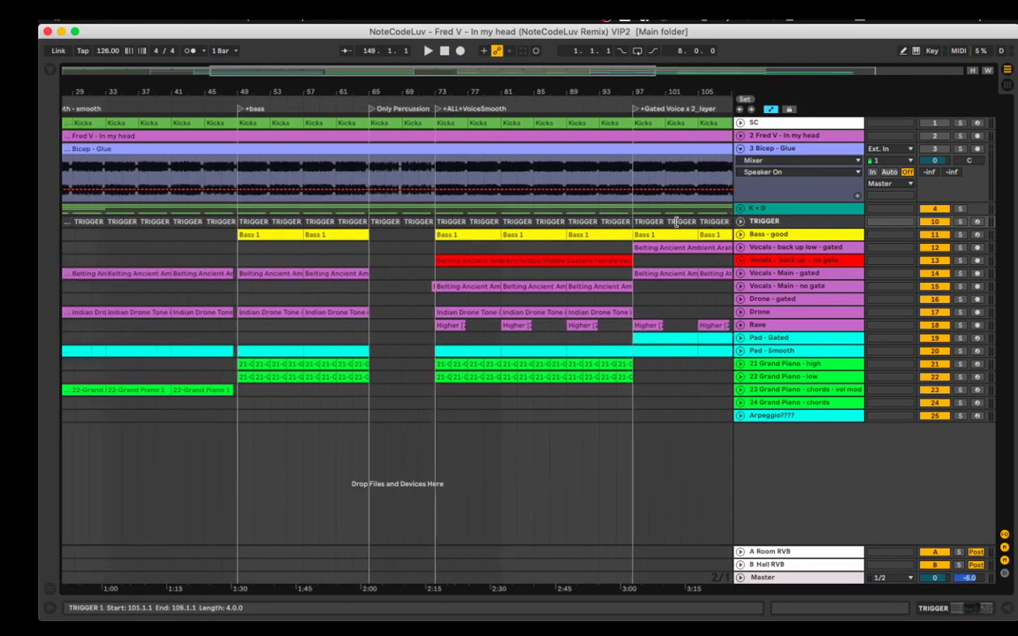
{"action": "scroll", "coordinate": [676, 221], "scroll_direction": "down", "scroll_amount": 3}
{"action": "scroll", "coordinate": [630, 277], "scroll_direction": "right", "scroll_amount": 10}
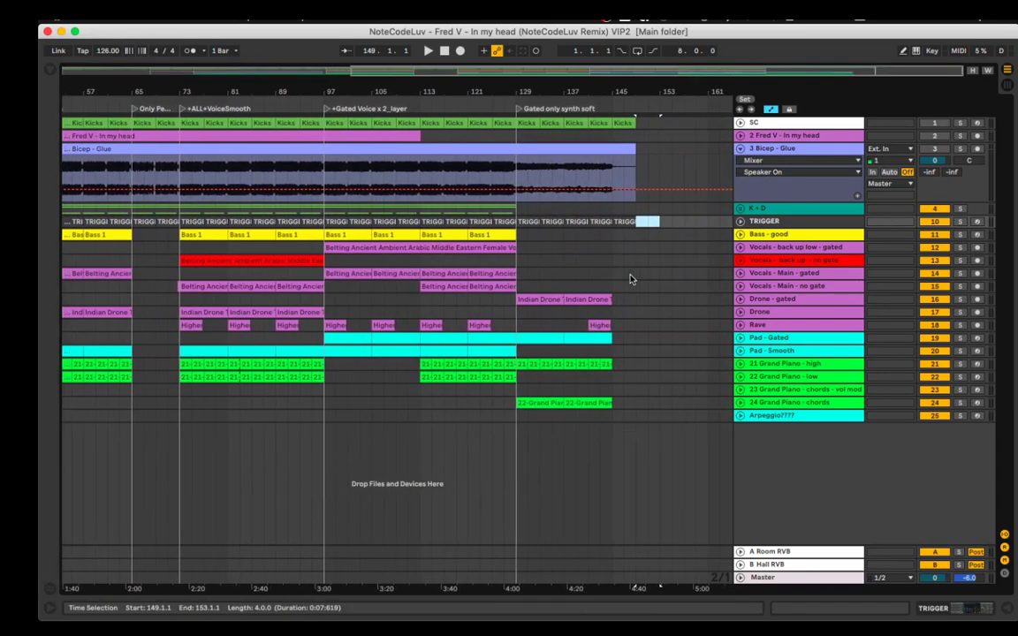
{"action": "scroll", "coordinate": [631, 278], "scroll_direction": "left", "scroll_amount": 9}
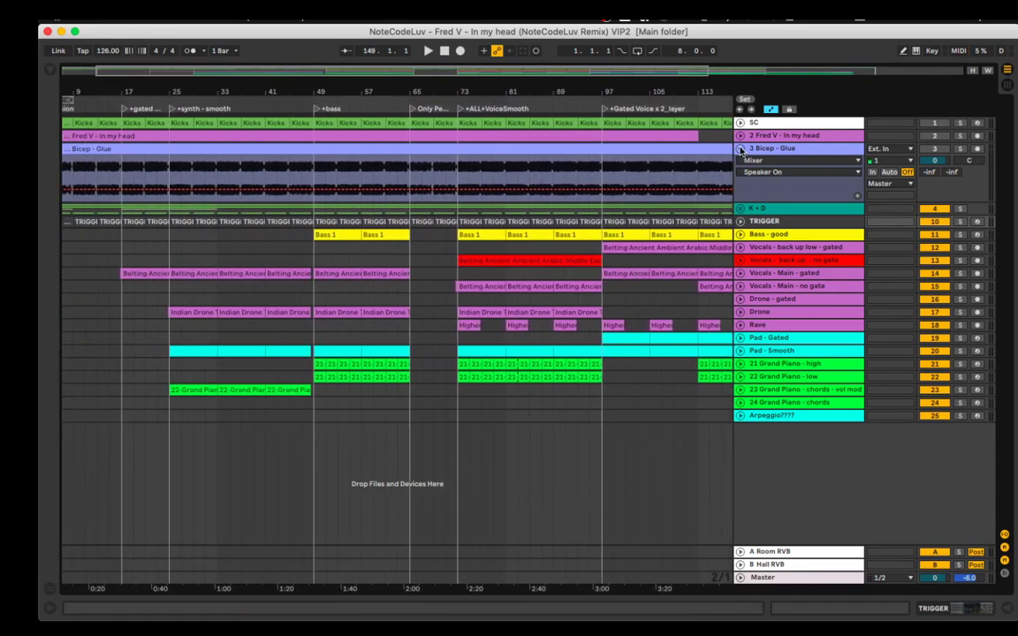
{"action": "scroll", "coordinate": [678, 191], "scroll_direction": "right", "scroll_amount": 9}
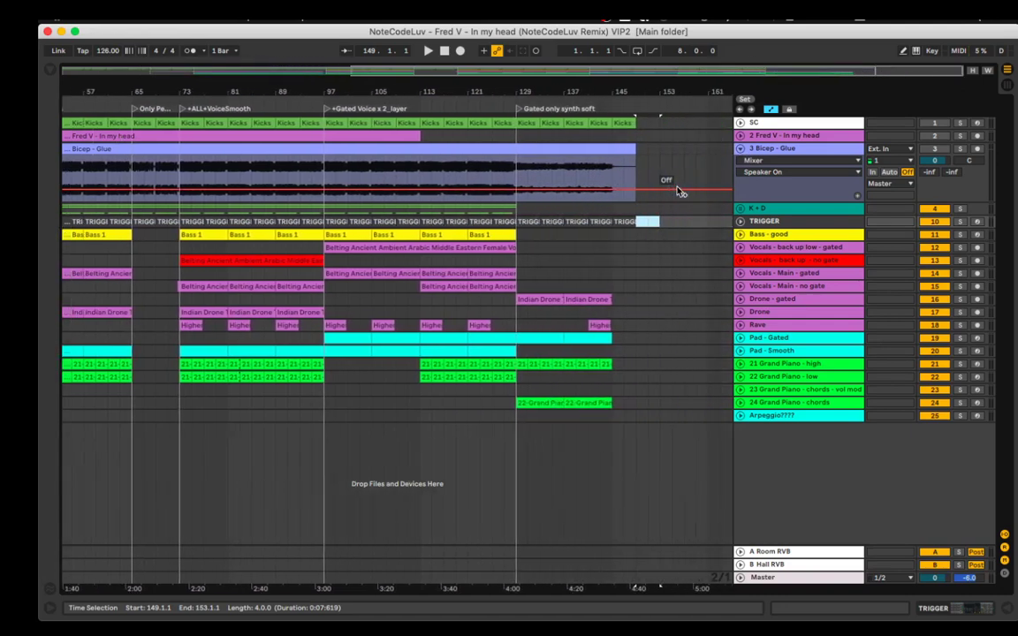
{"action": "left_click", "coordinate": [741, 149]}
Switch to OBS to bring up its recording controls.
{"action": "mouse_move", "coordinate": [656, 619]}
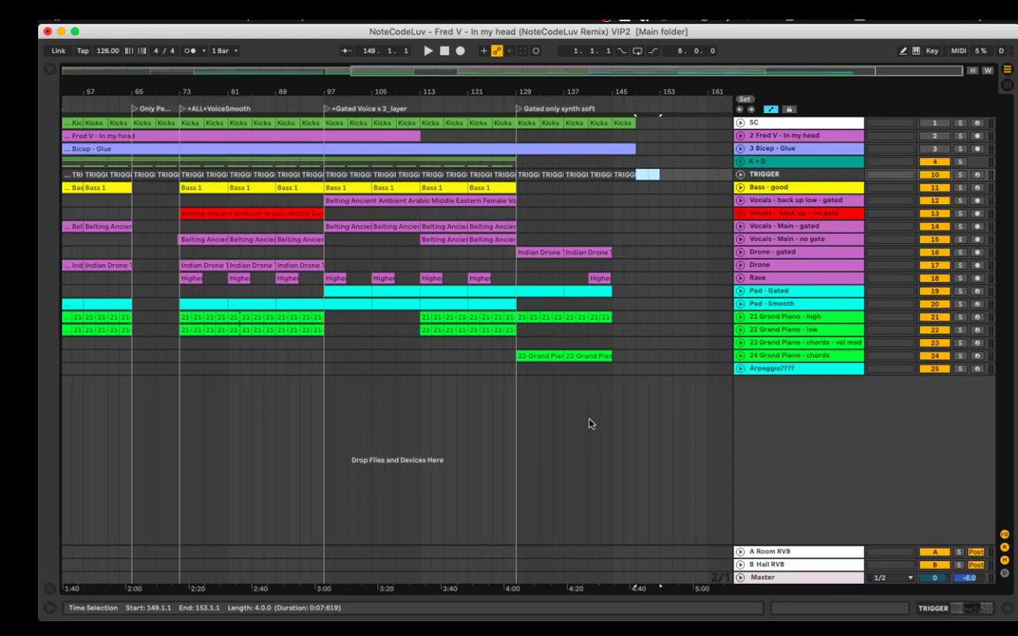
{"action": "mouse_move", "coordinate": [549, 604]}
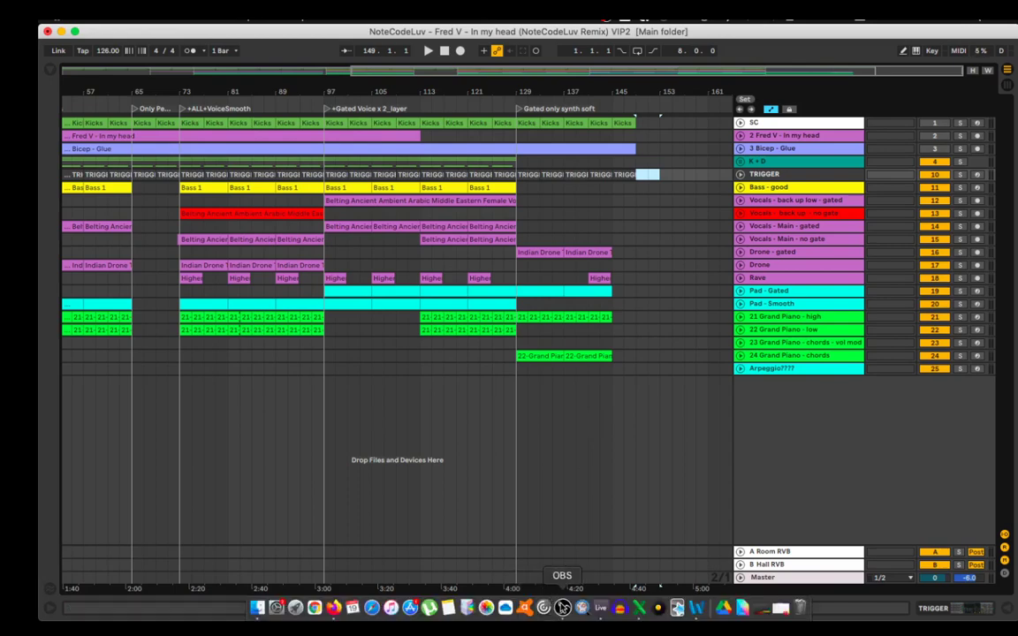
{"action": "left_click", "coordinate": [563, 608]}
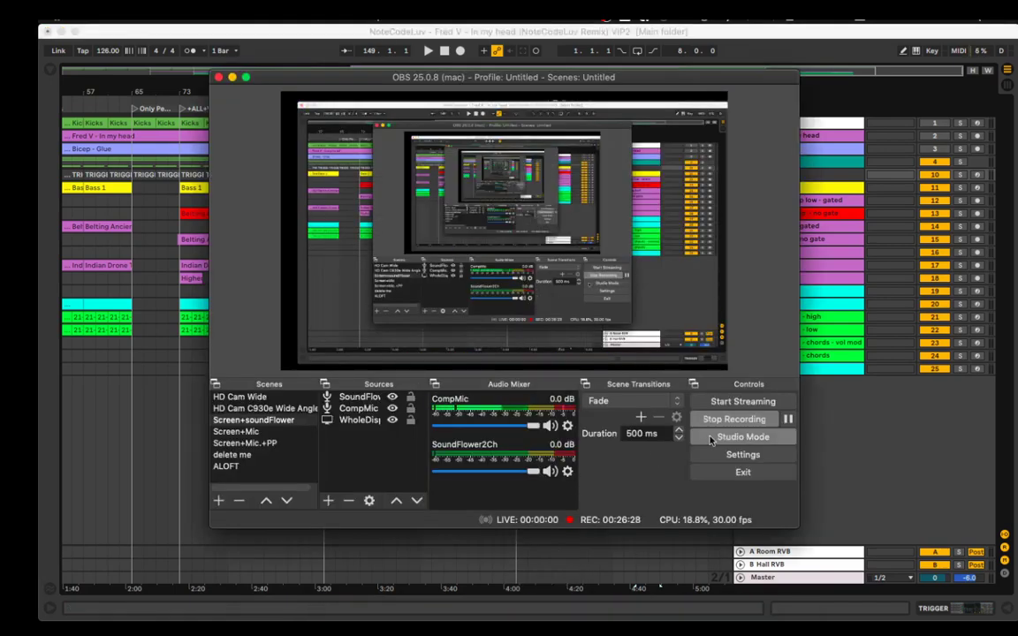